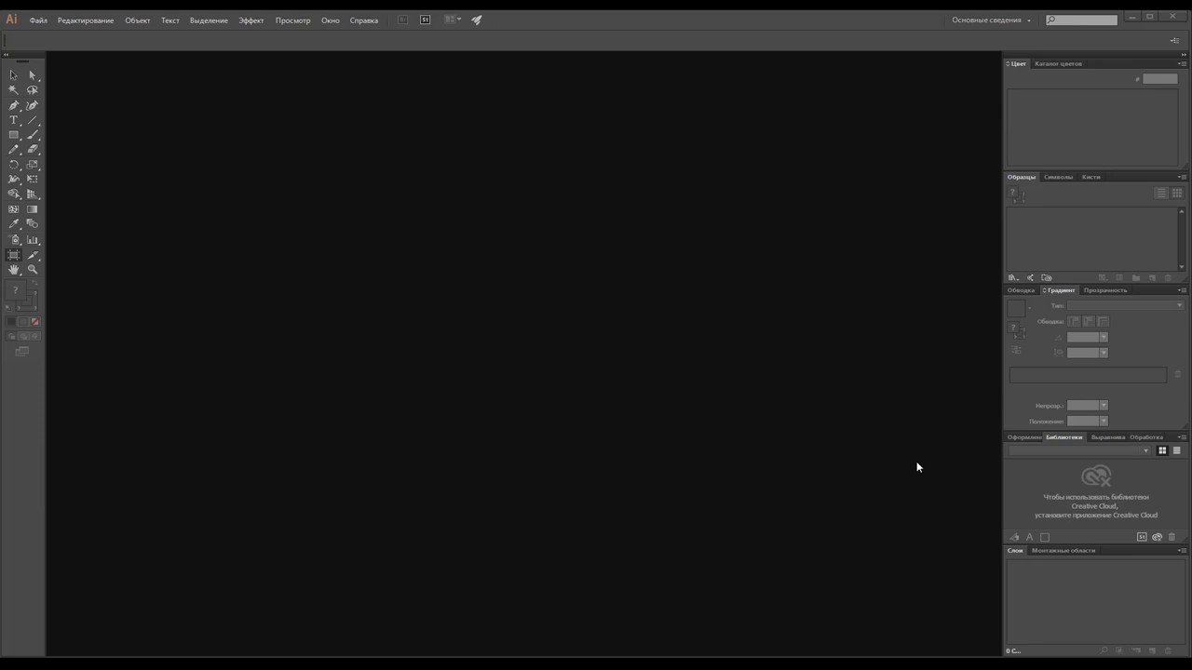
# Create a new Print-profile A4 document (210×297 mm, CMYK) with a single artboard.
pyautogui.click(42, 26)
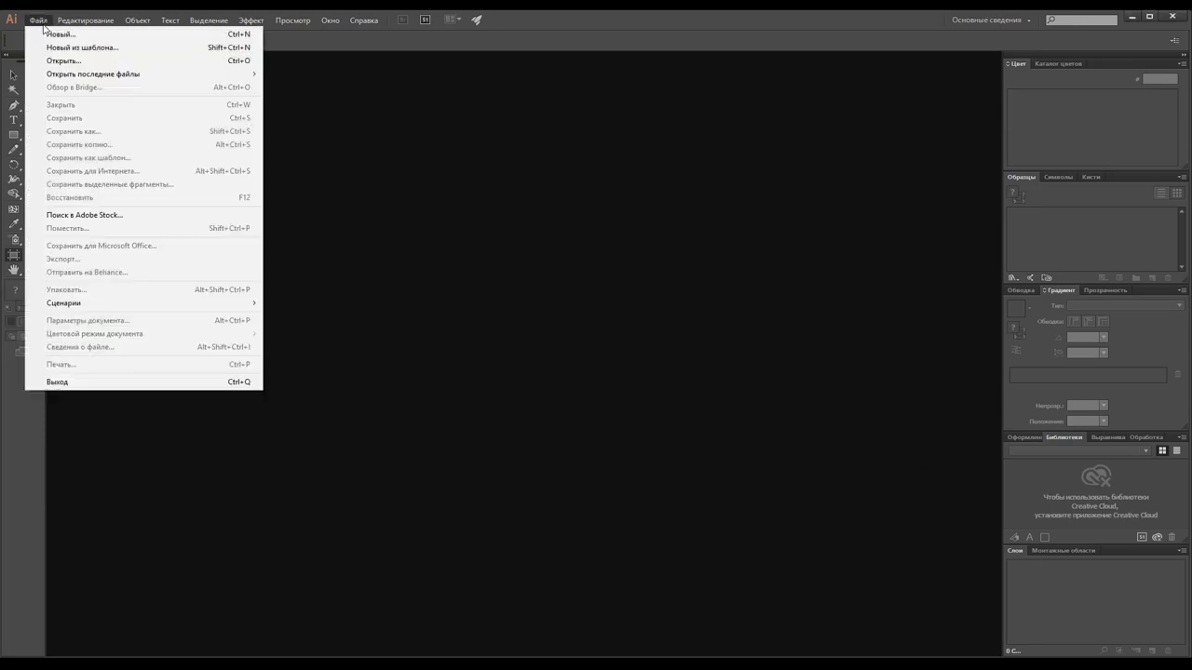
pyautogui.click(51, 34)
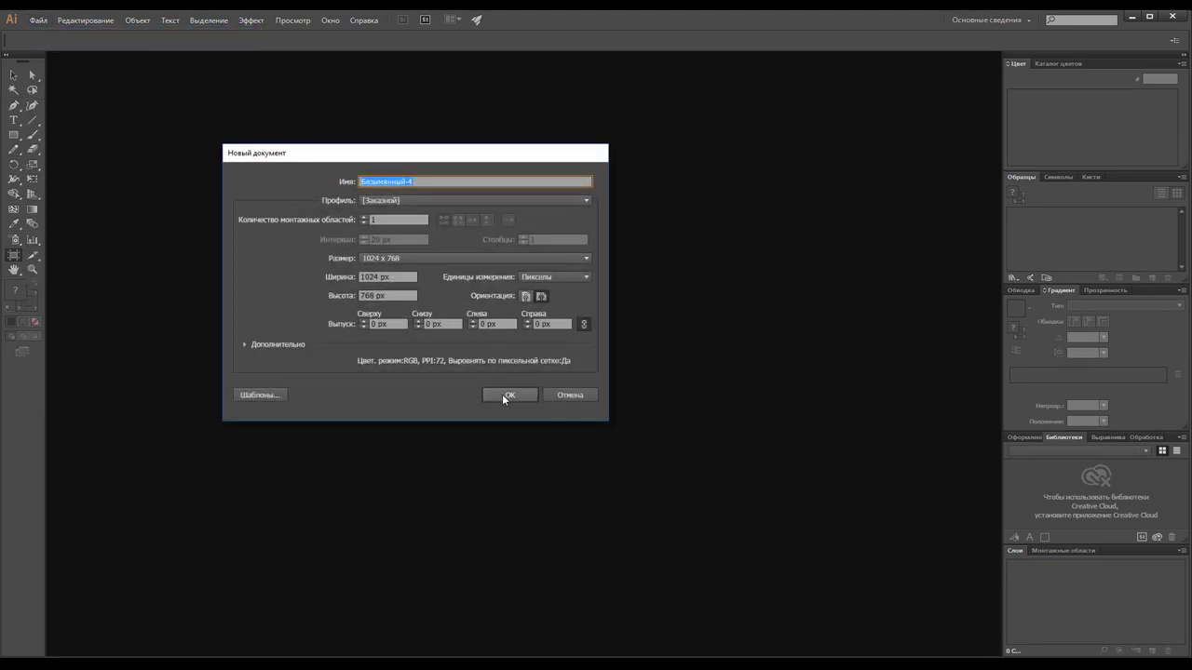
pyautogui.click(488, 200)
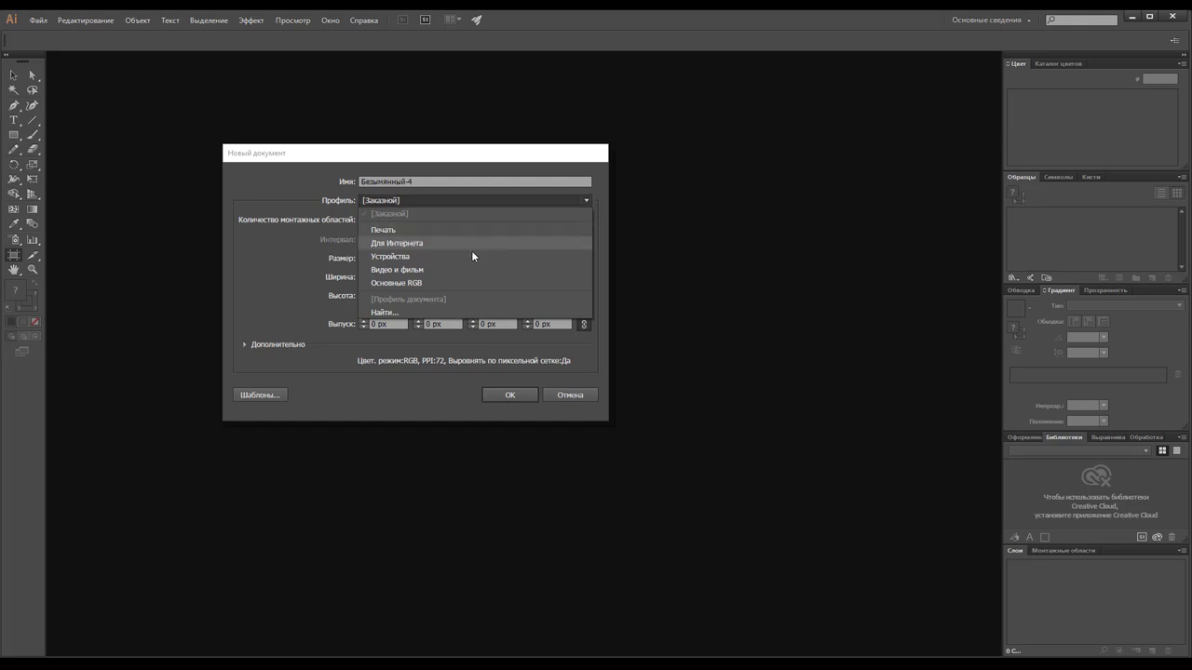
pyautogui.click(465, 230)
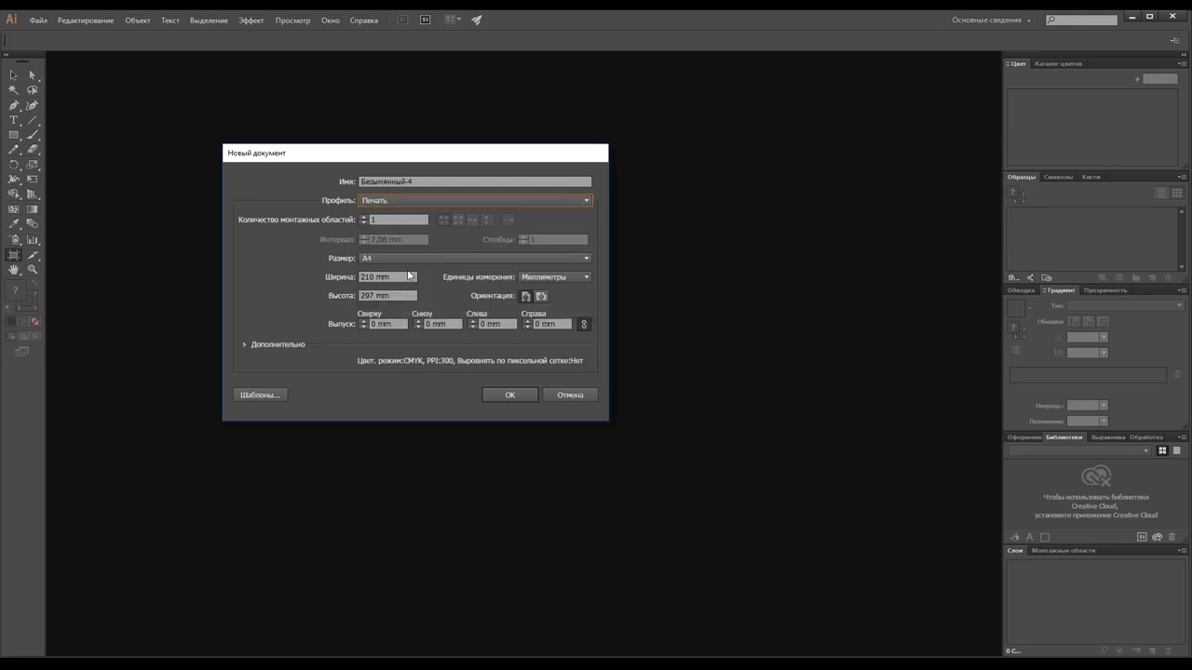
pyautogui.click(524, 397)
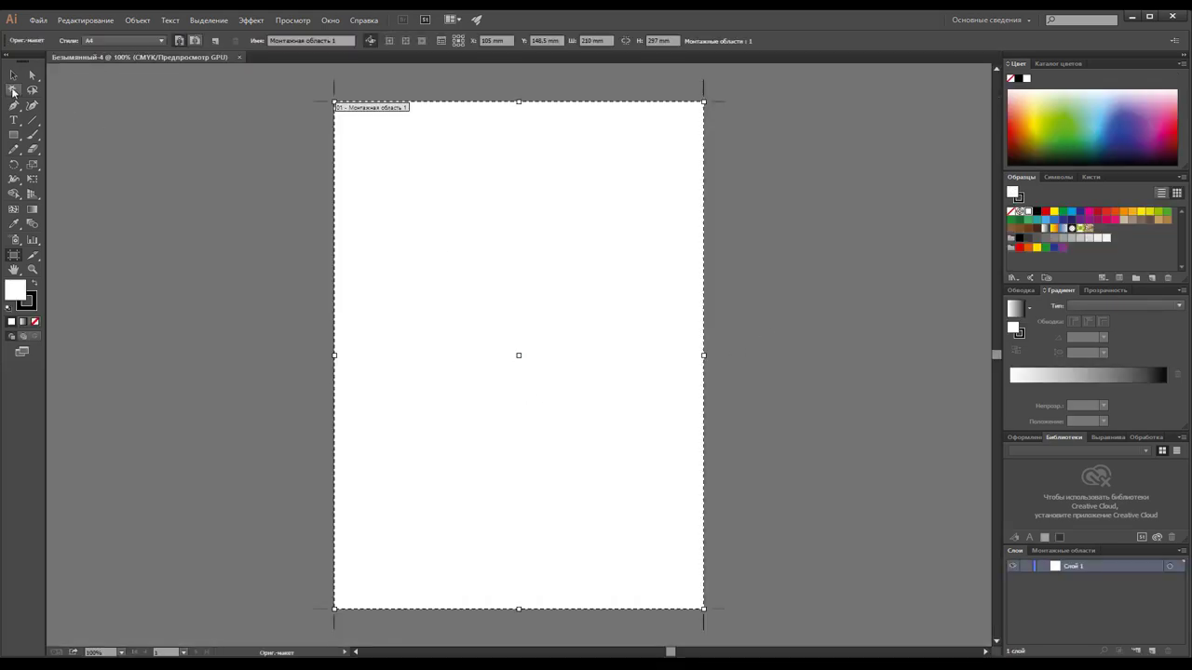
pyautogui.click(14, 76)
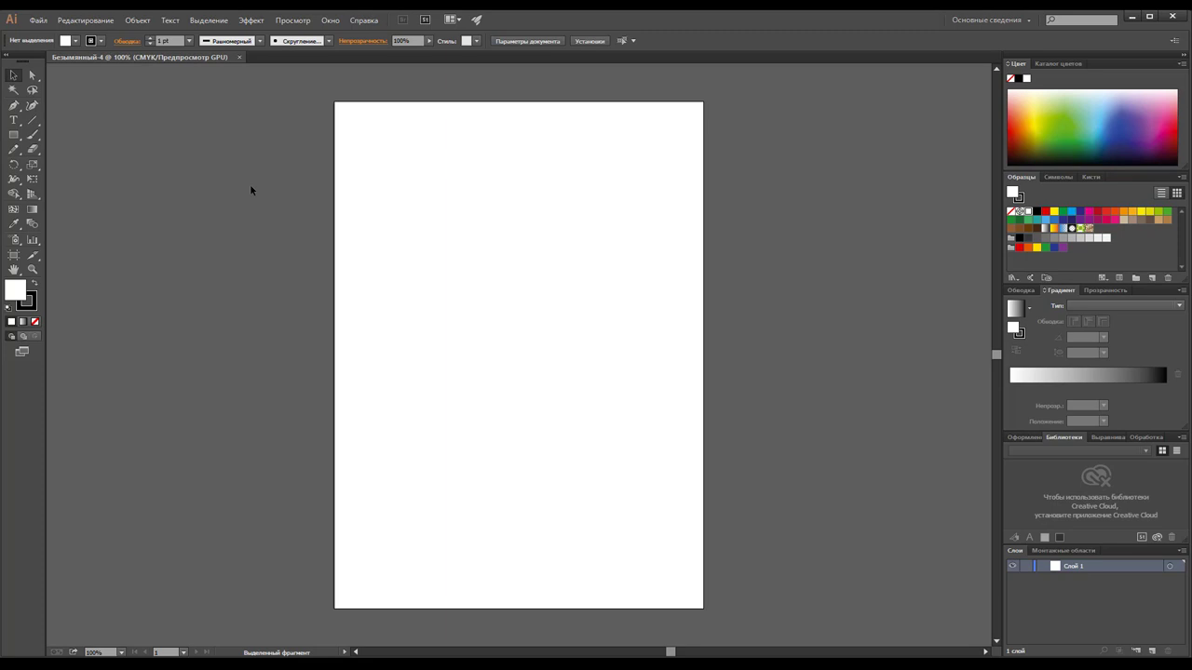
# Open t-shirts-3.jpg and drag the photo into the A4 document.
pyautogui.click(38, 20)
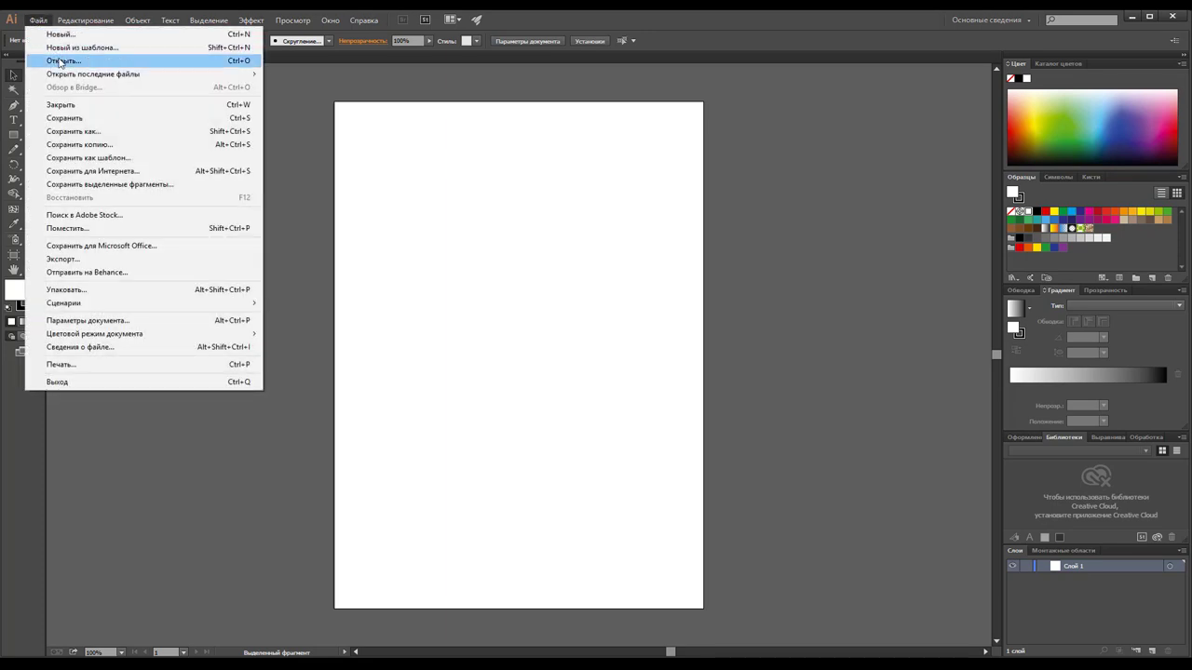
pyautogui.click(60, 61)
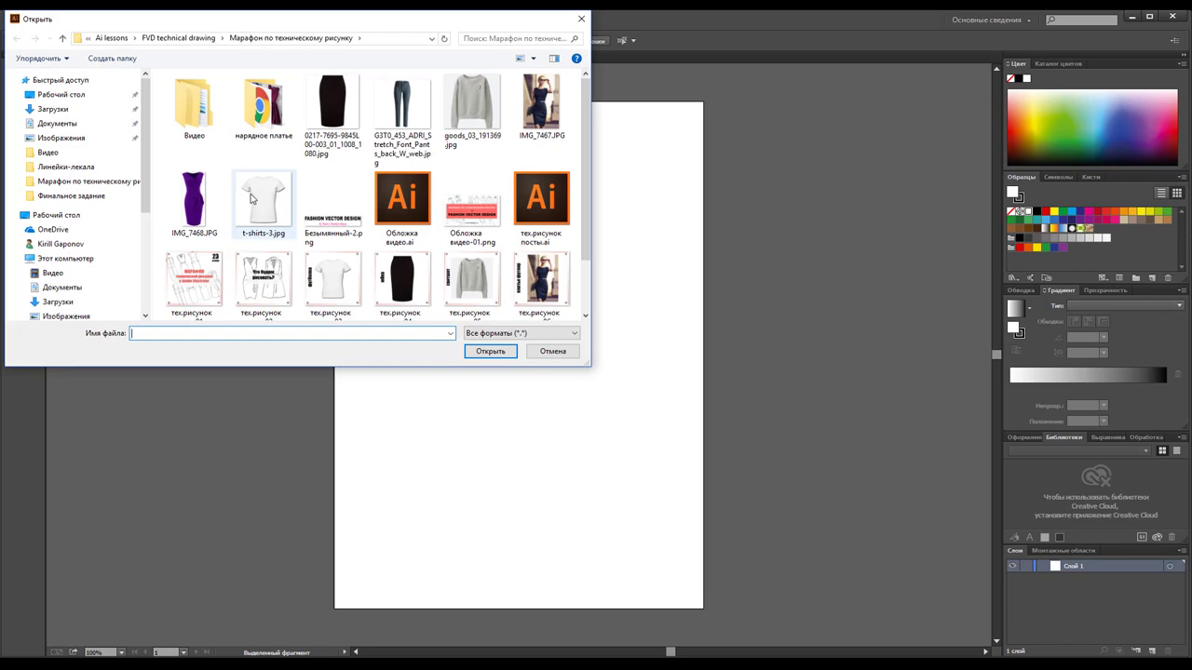
pyautogui.click(251, 198)
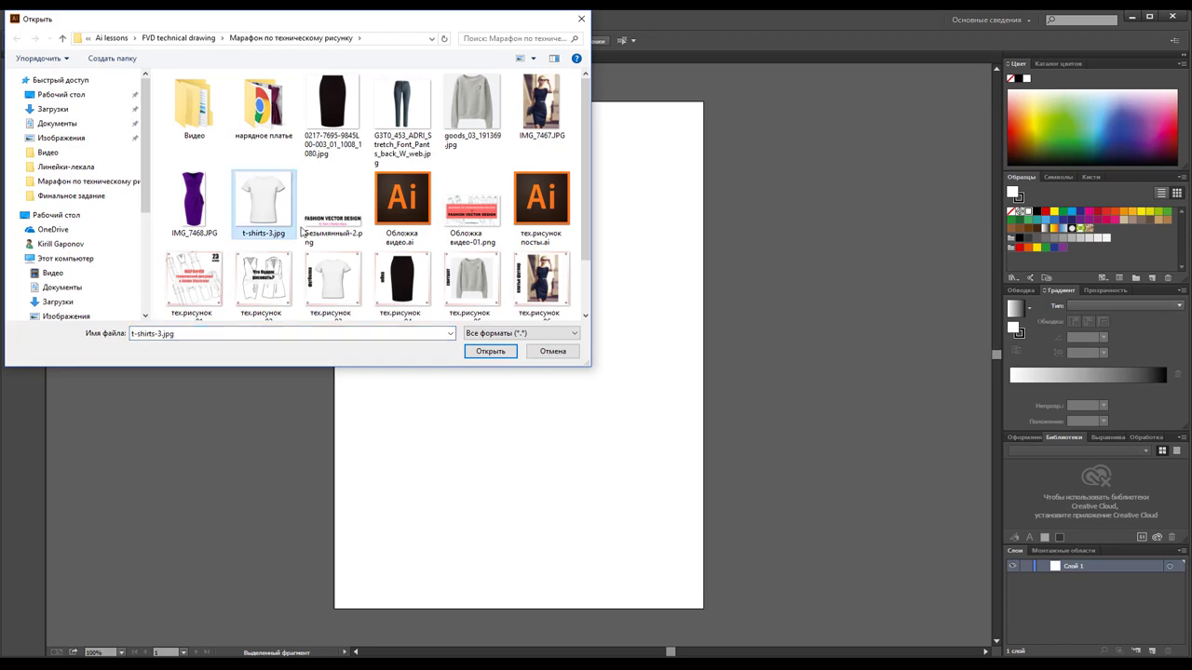
pyautogui.click(490, 355)
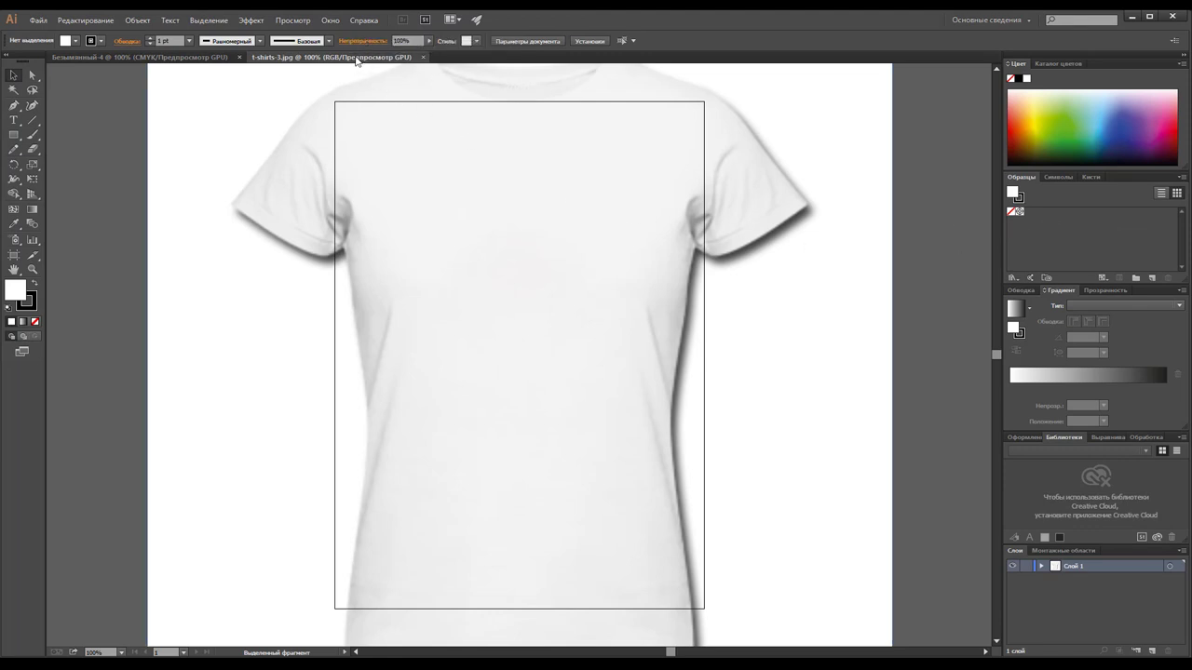
pyautogui.moveTo(363, 58)
pyautogui.mouseDown()
pyautogui.moveTo(712, 235)
pyautogui.moveTo(372, 272)
pyautogui.mouseUp()
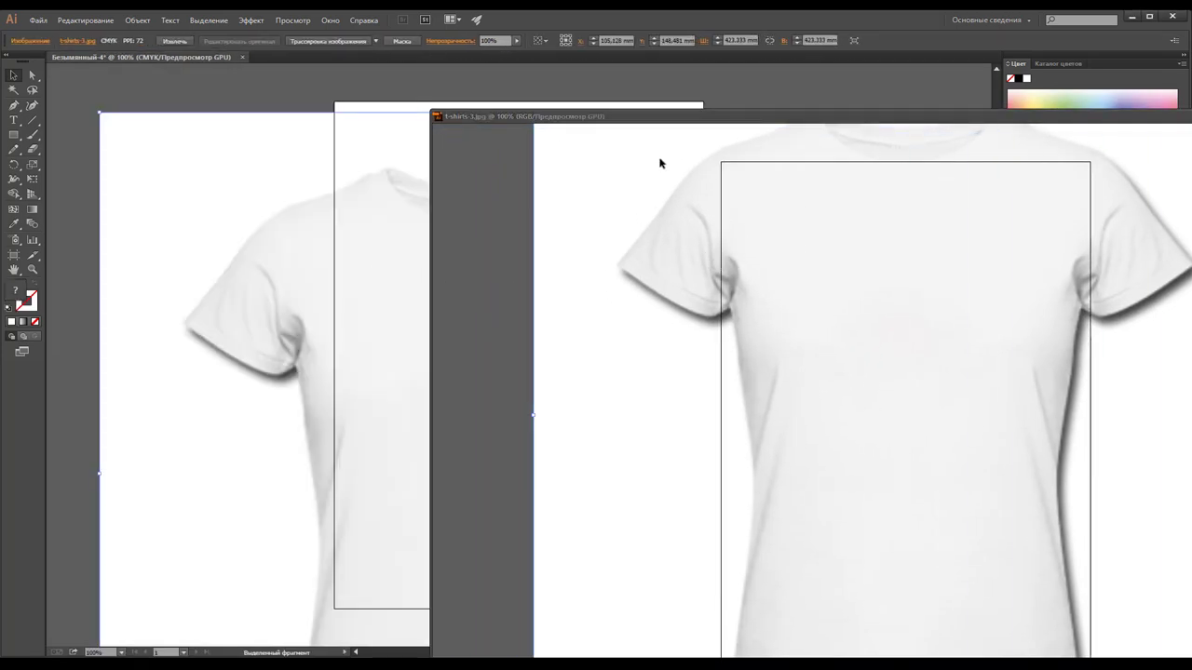
pyautogui.moveTo(690, 123); pyautogui.dragTo(402, 111)
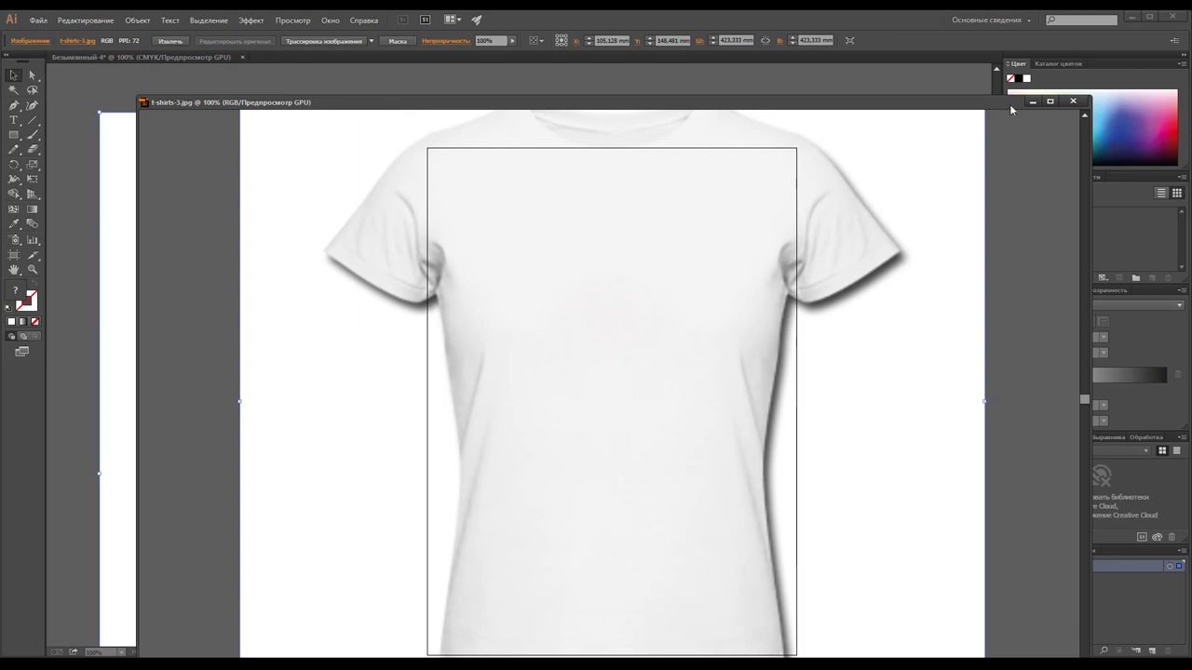
pyautogui.click(1073, 104)
# Scale the T-shirt photo down and position it in the upper part of the page.
pyautogui.moveTo(441, 208); pyautogui.dragTo(521, 196)
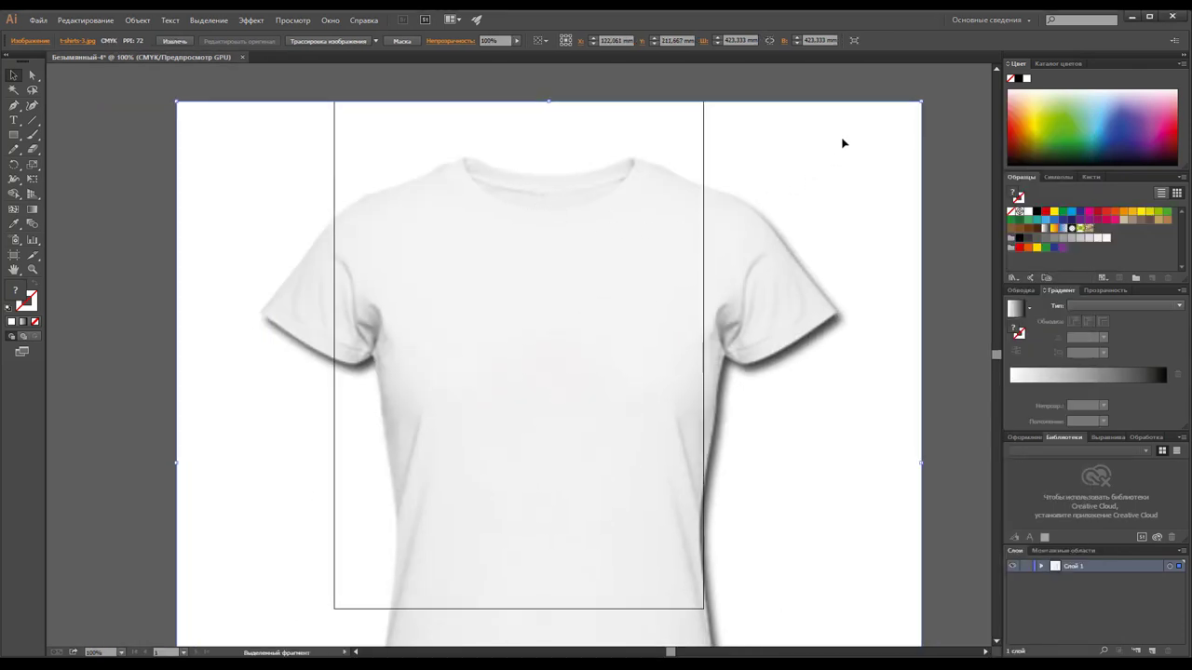
pyautogui.moveTo(923, 104); pyautogui.dragTo(731, 323)
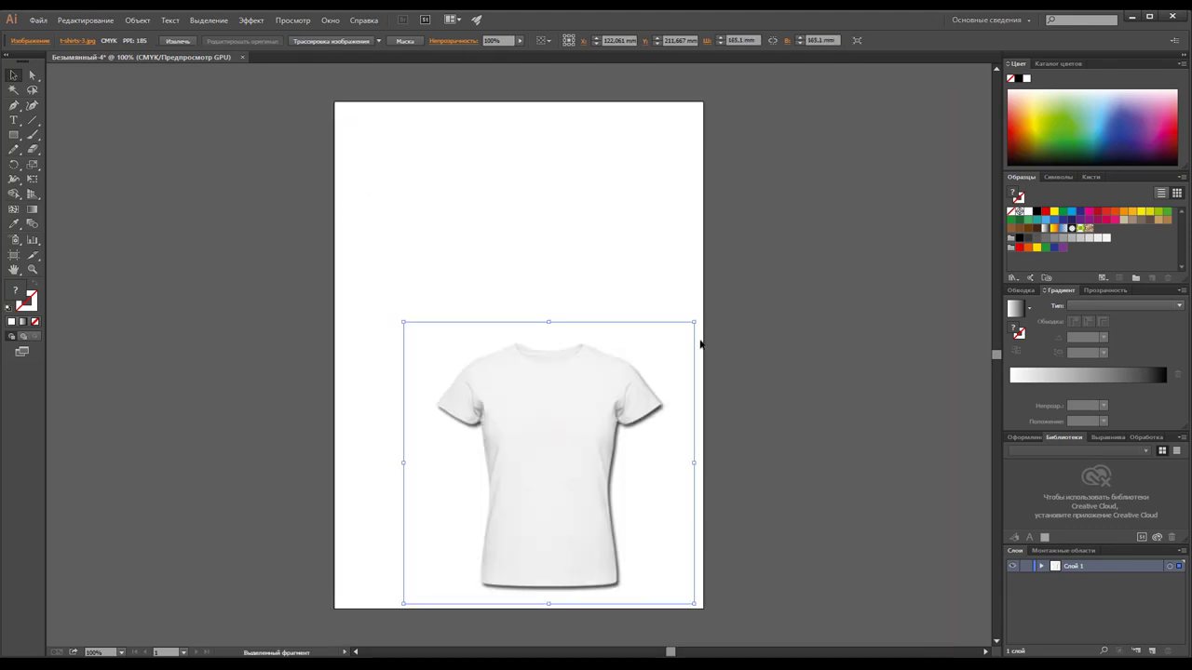
pyautogui.moveTo(597, 453); pyautogui.dragTo(541, 243)
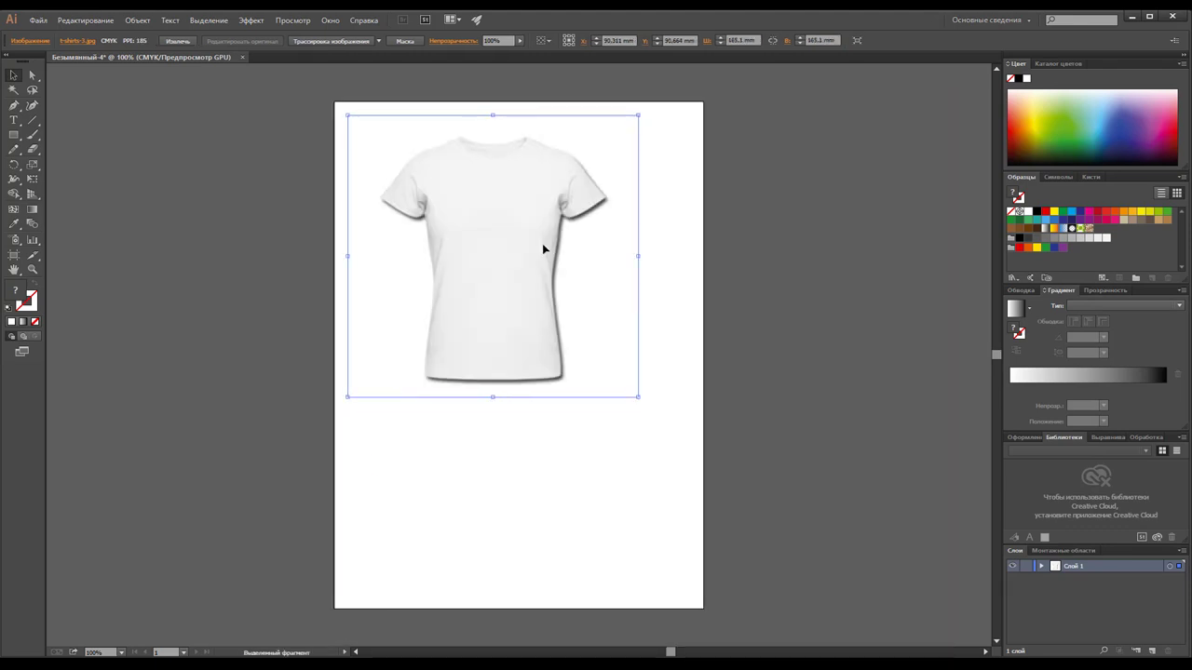
pyautogui.click(557, 448)
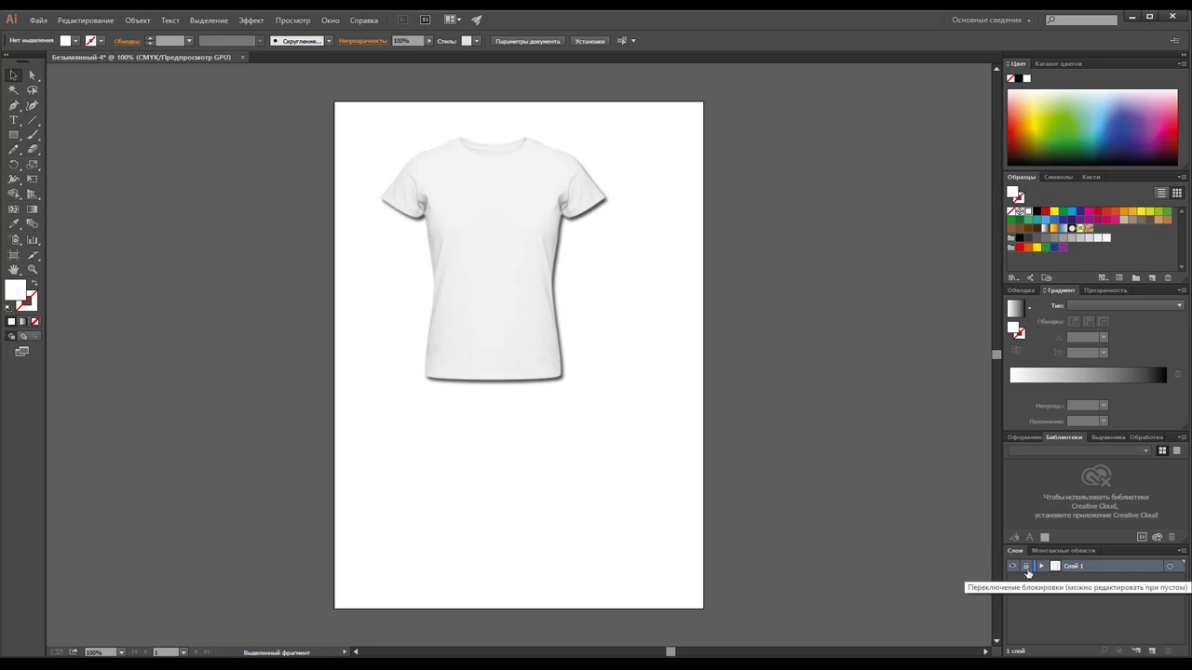
# Add a new Layer 2 above the photo layer and zoom in on the shirt.
pyautogui.click(1152, 650)
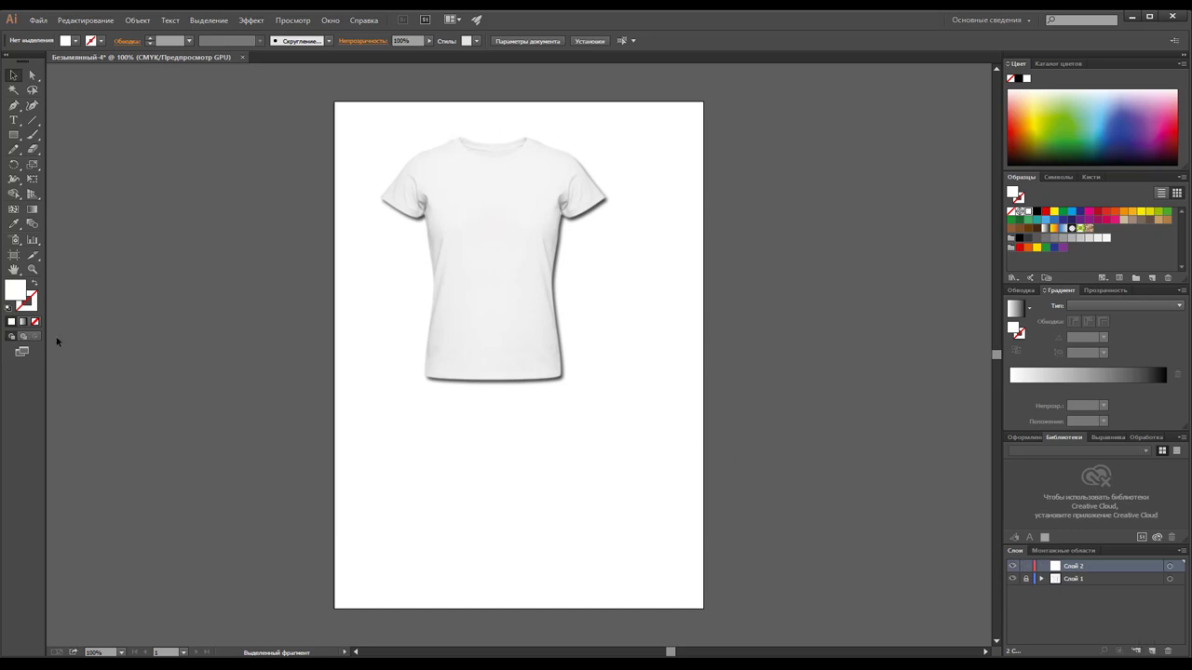
pyautogui.click(33, 270)
pyautogui.click(508, 287)
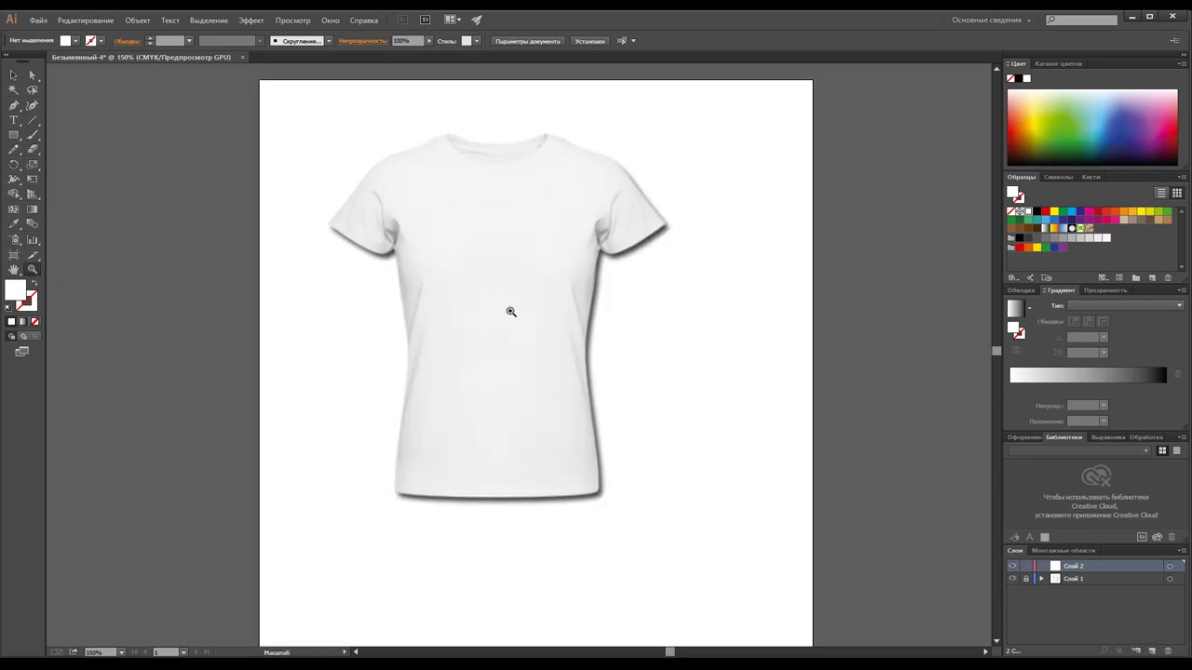
pyautogui.click(510, 312)
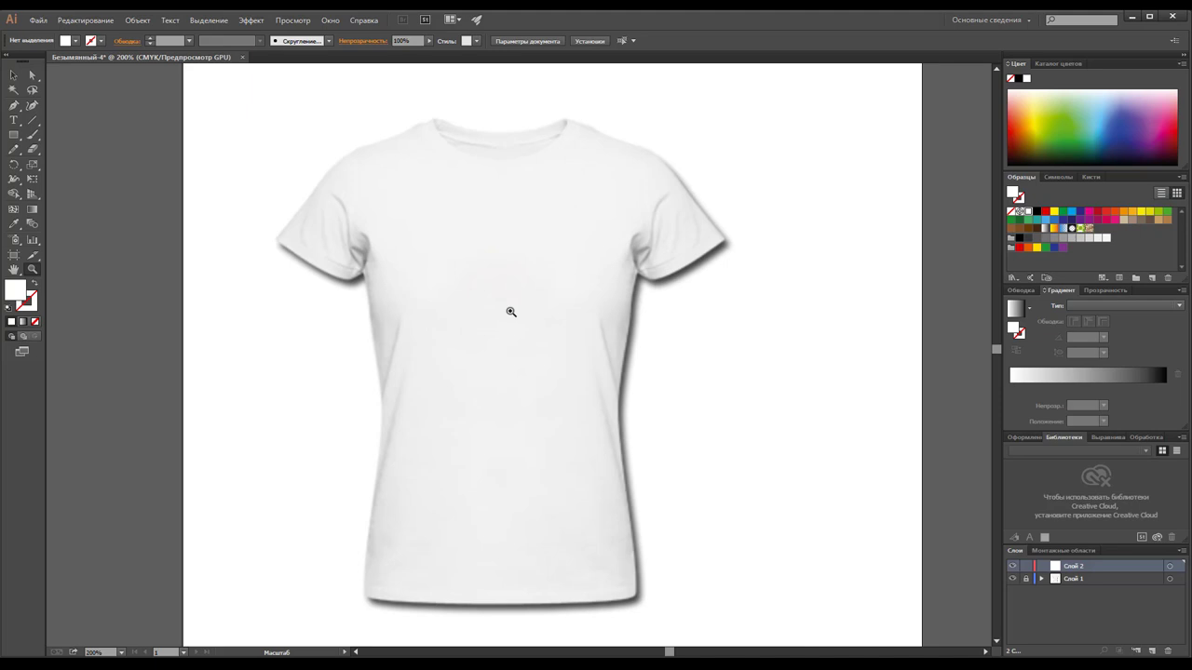
pyautogui.scroll(-1, 510, 311)
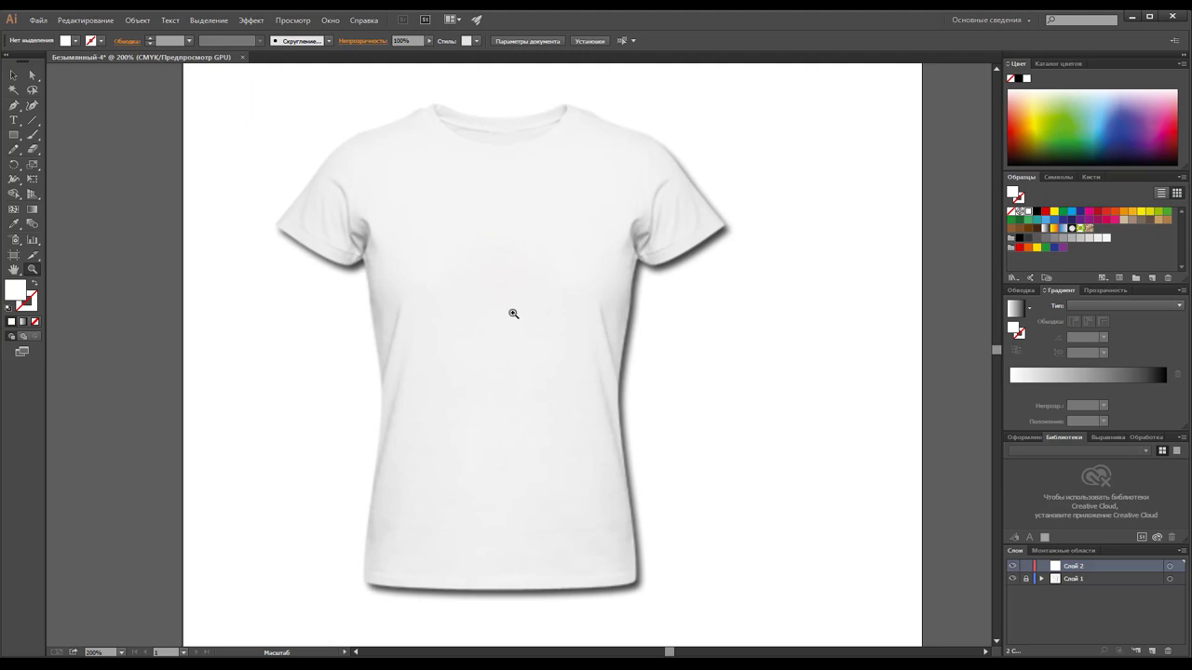
# Zoom out to fit the whole page, then zoom back to 200% on the shirt.
pyautogui.keyDown('alt'); pyautogui.click(520, 327); pyautogui.keyUp('alt')
pyautogui.keyDown('alt'); pyautogui.click(522, 367); pyautogui.keyUp('alt')
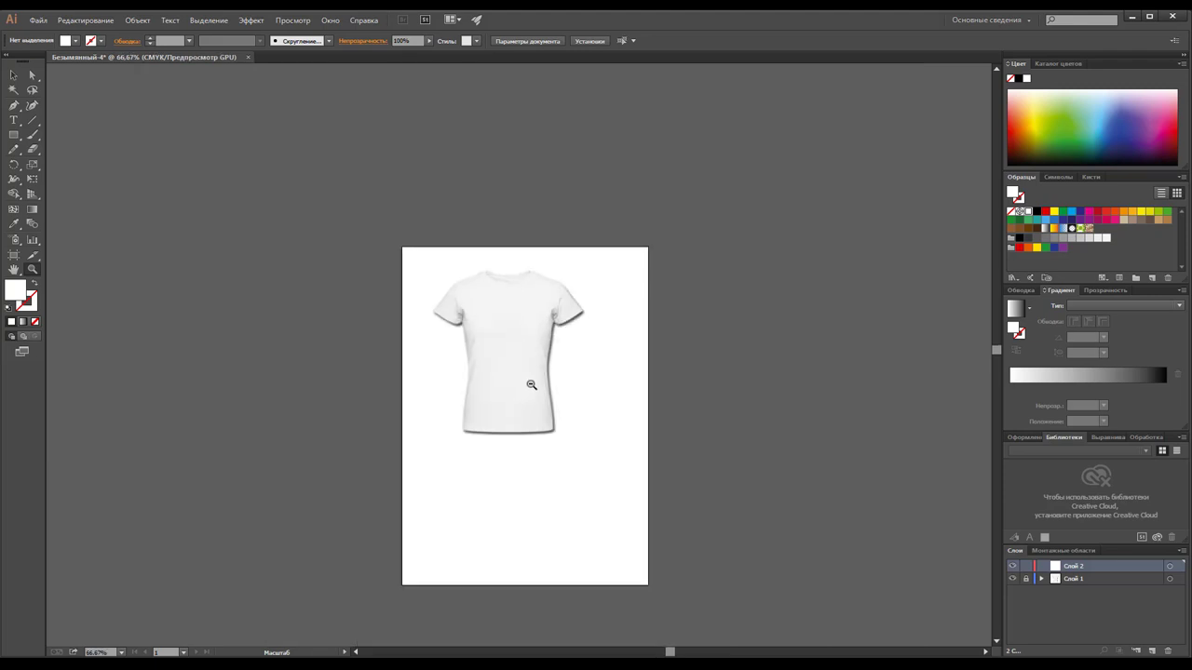
pyautogui.keyDown('alt'); pyautogui.click(529, 336); pyautogui.keyUp('alt')
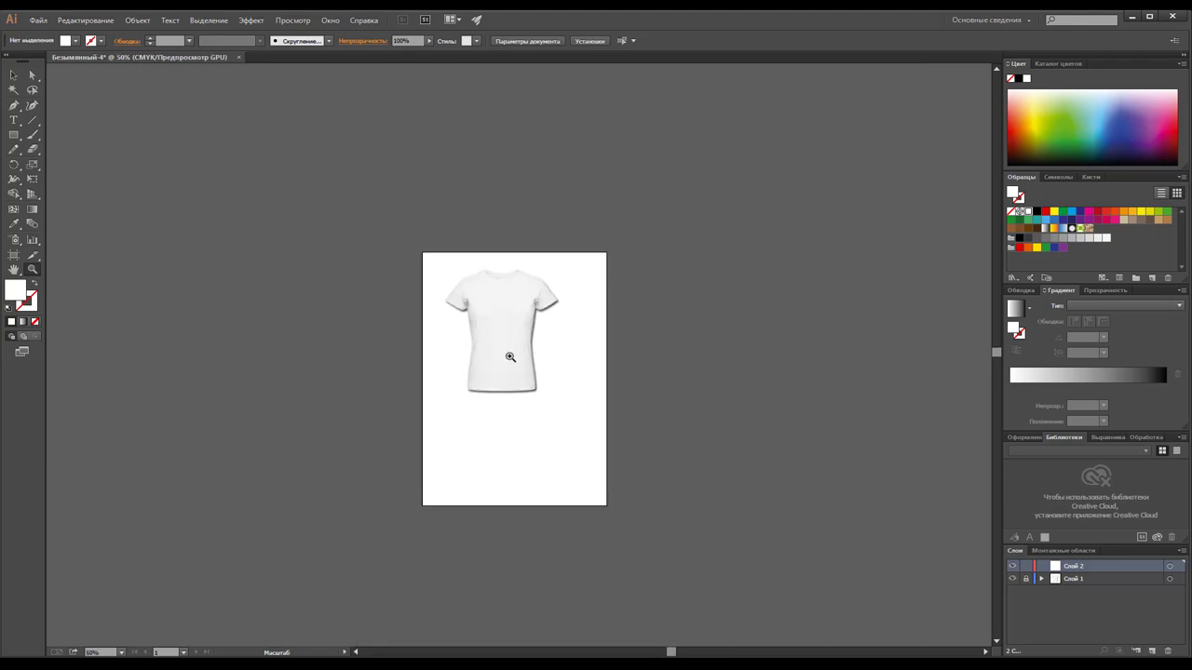
pyautogui.hotkey('ctrl', '0')
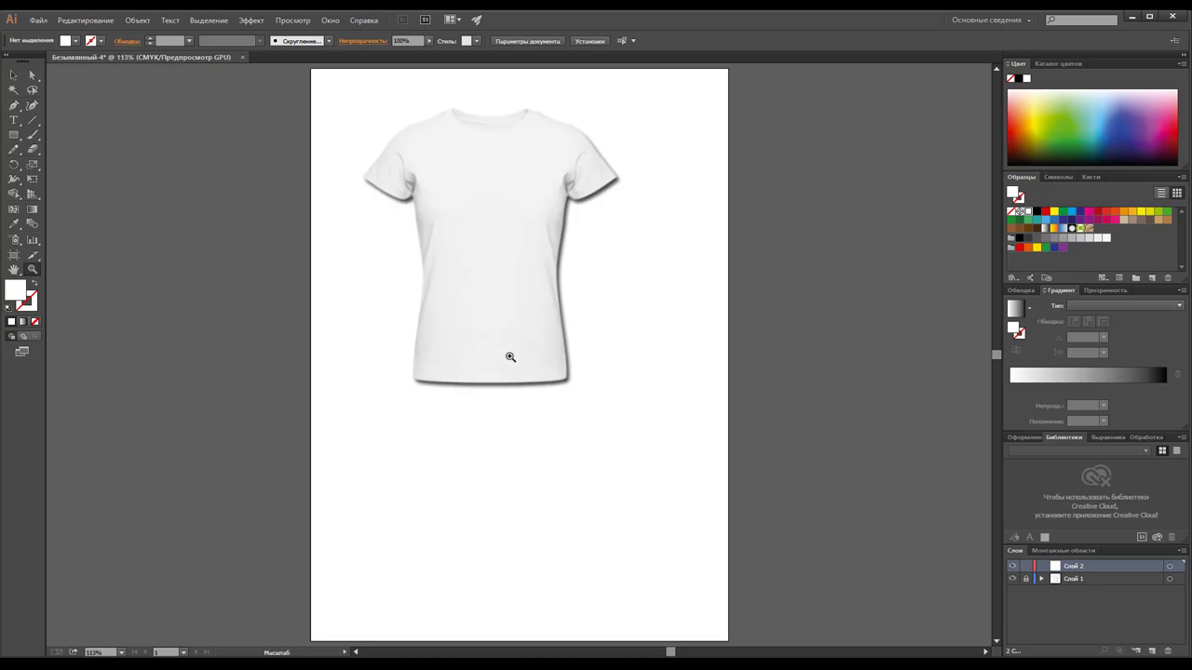
pyautogui.click(503, 224)
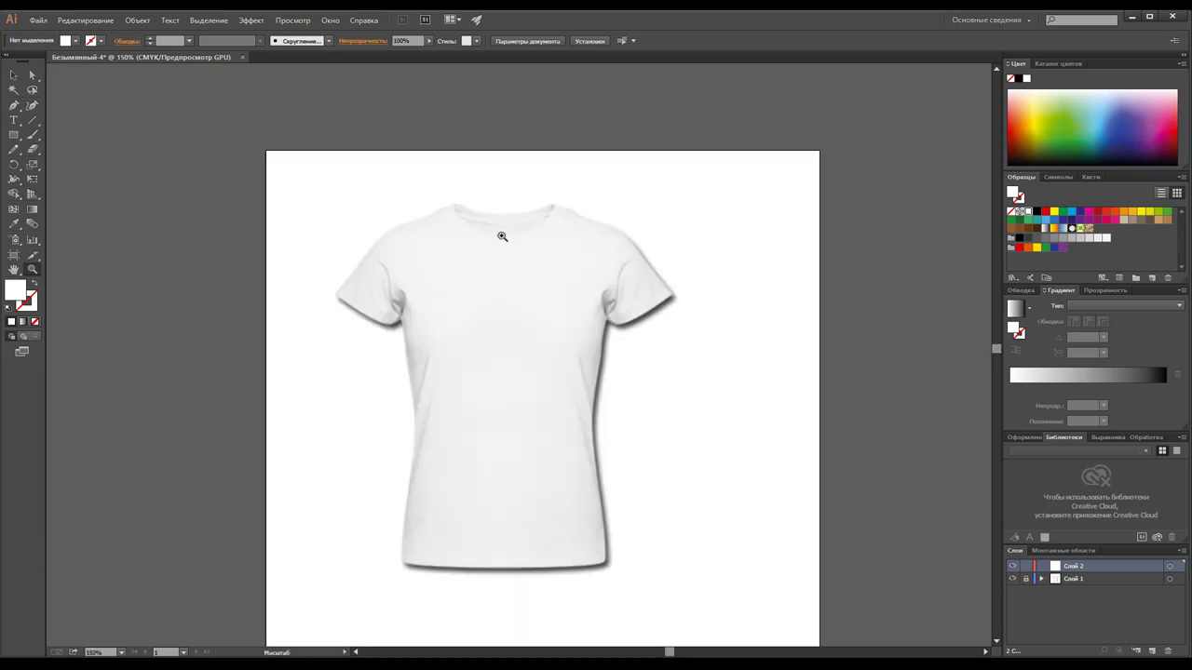
pyautogui.click(524, 329)
pyautogui.scroll(-2, 525, 329)
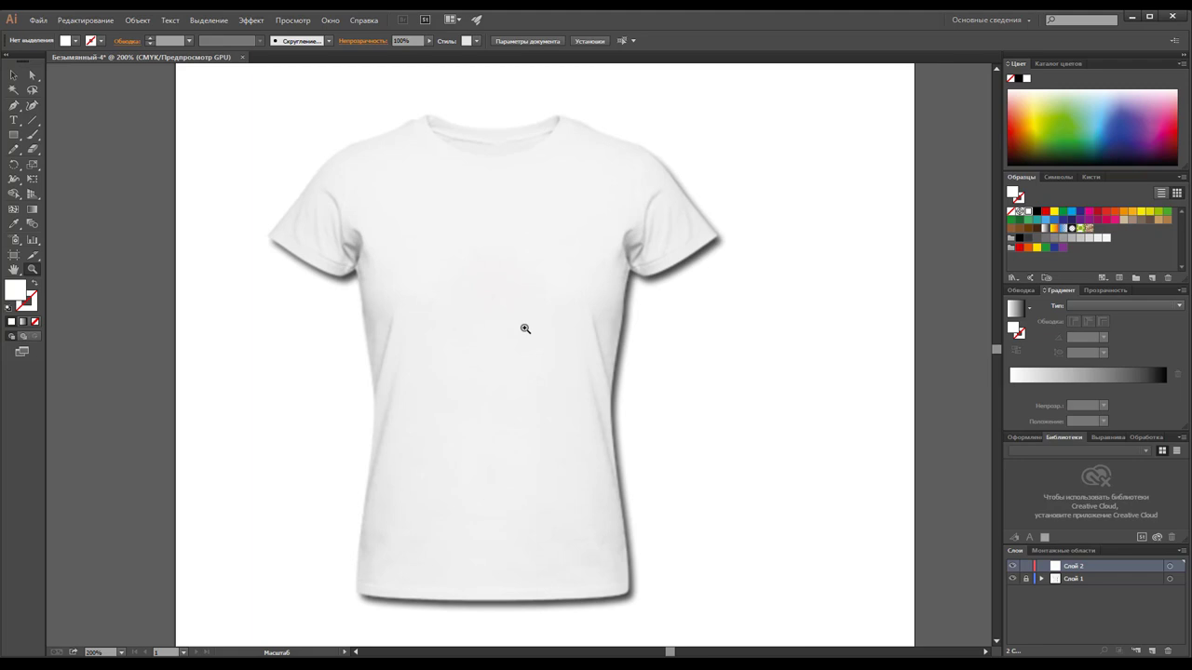
pyautogui.scroll(-1, 525, 329)
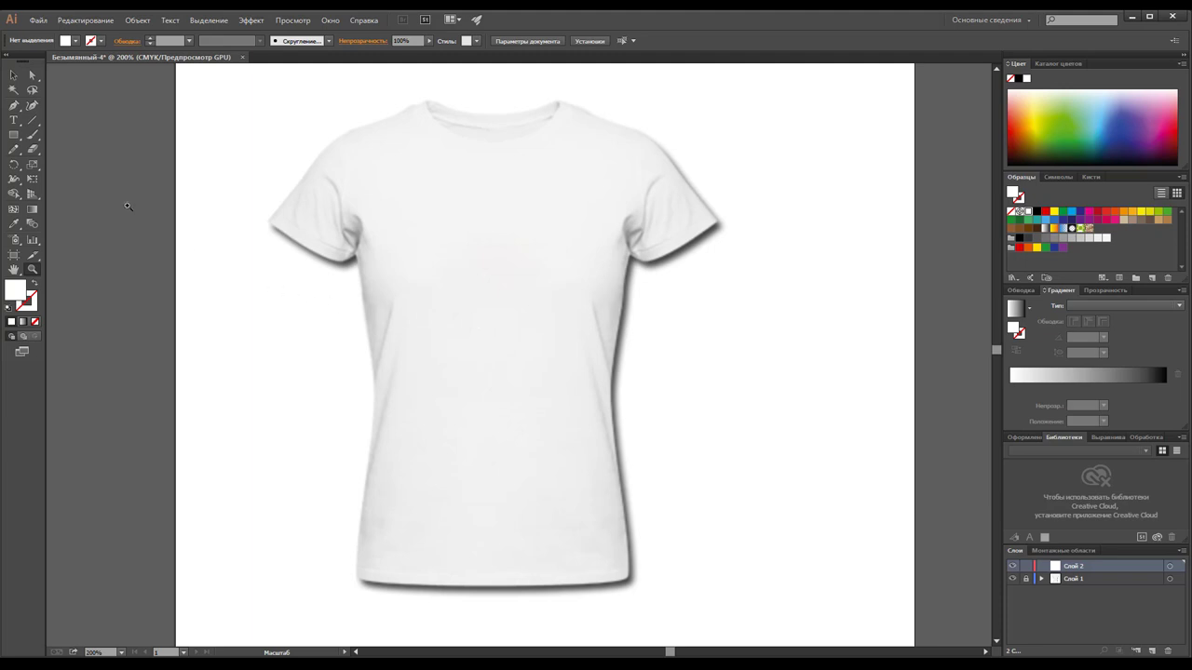
# Draw a tall rectangle over the shirt's left half with no fill and a black stroke.
pyautogui.click(14, 135)
pyautogui.moveTo(253, 79)
pyautogui.mouseDown()
pyautogui.moveTo(487, 574)
pyautogui.moveTo(494, 614)
pyautogui.mouseUp()
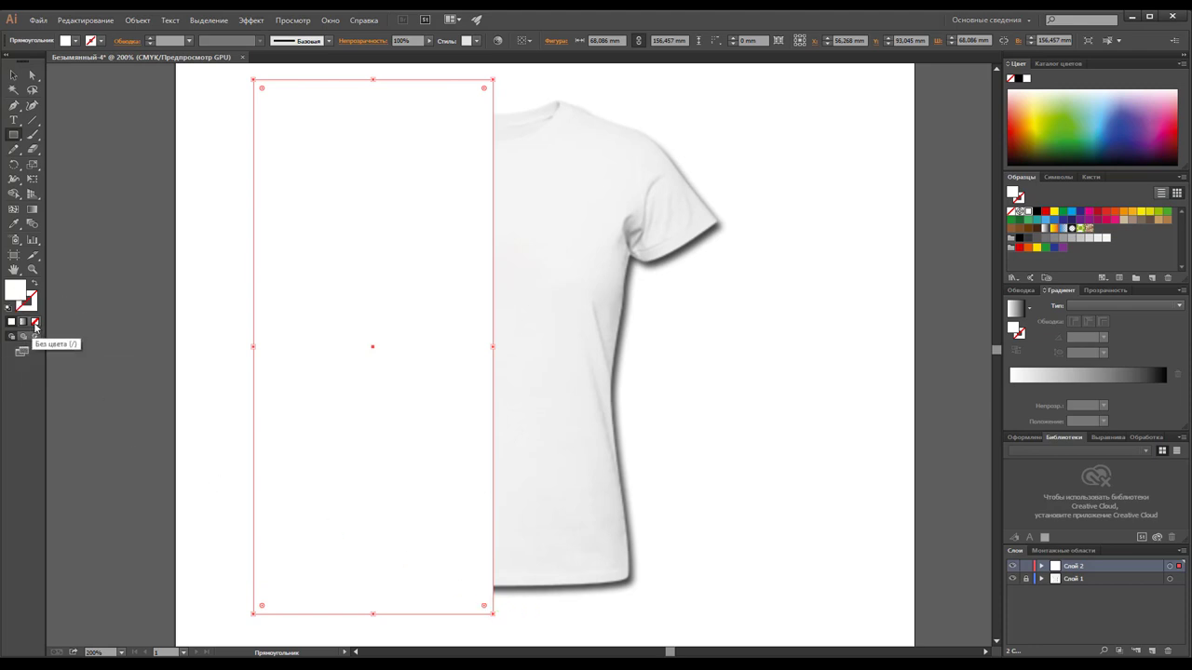
pyautogui.click(34, 321)
pyautogui.click(28, 305)
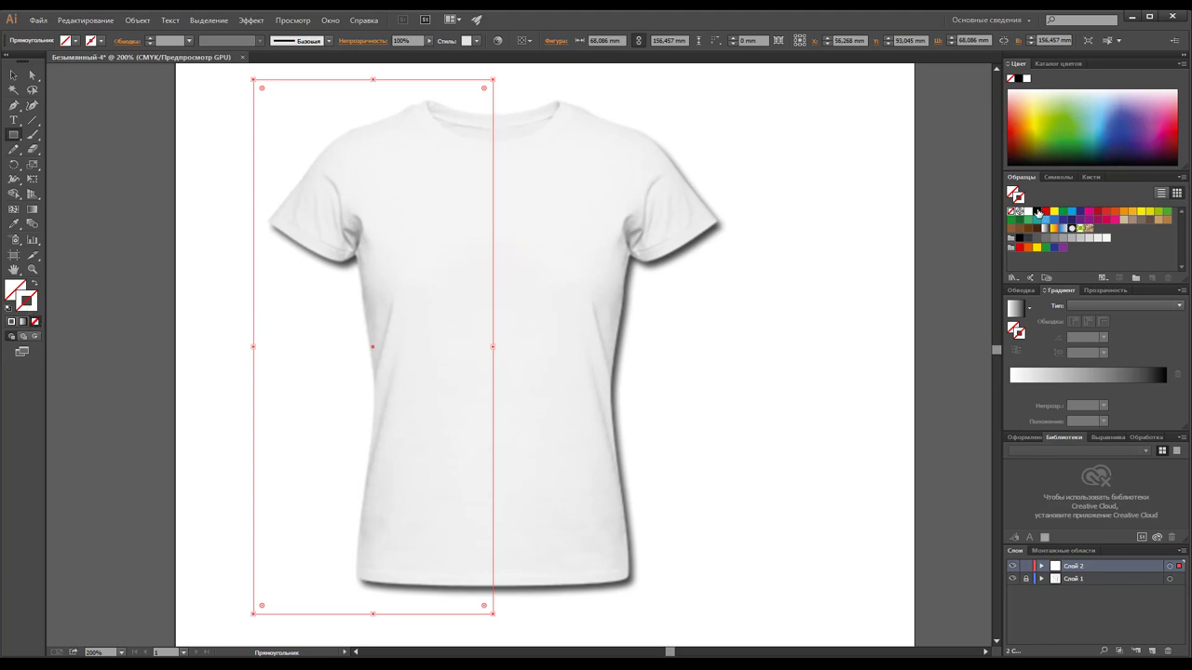
pyautogui.click(1036, 212)
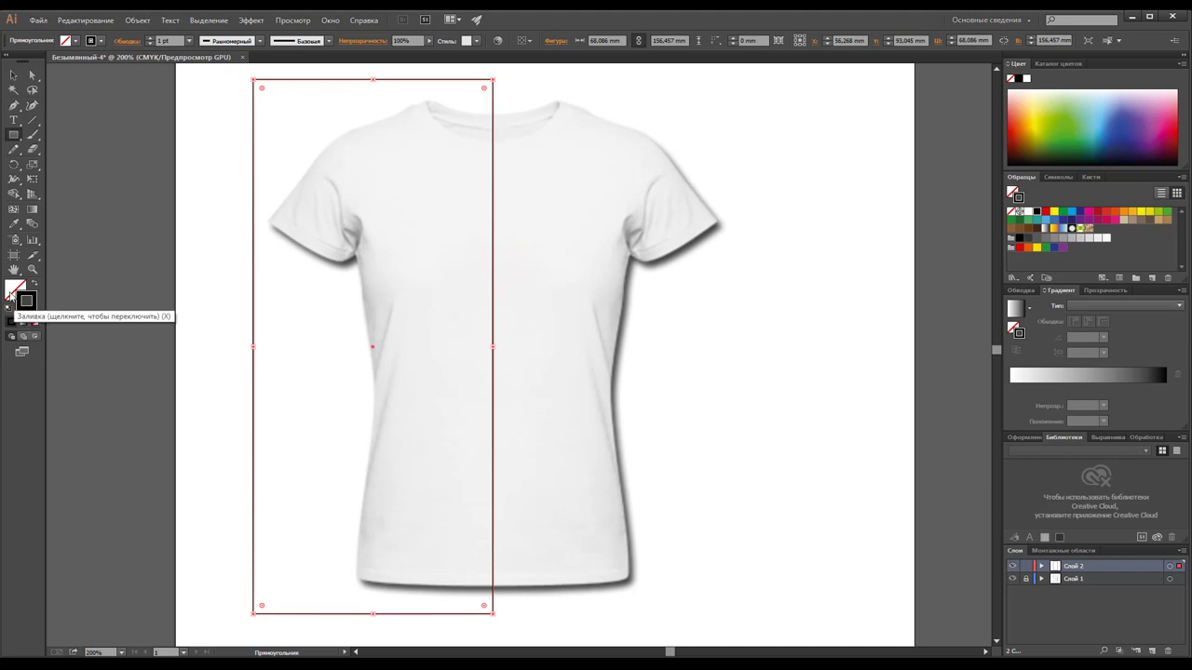
pyautogui.click(12, 74)
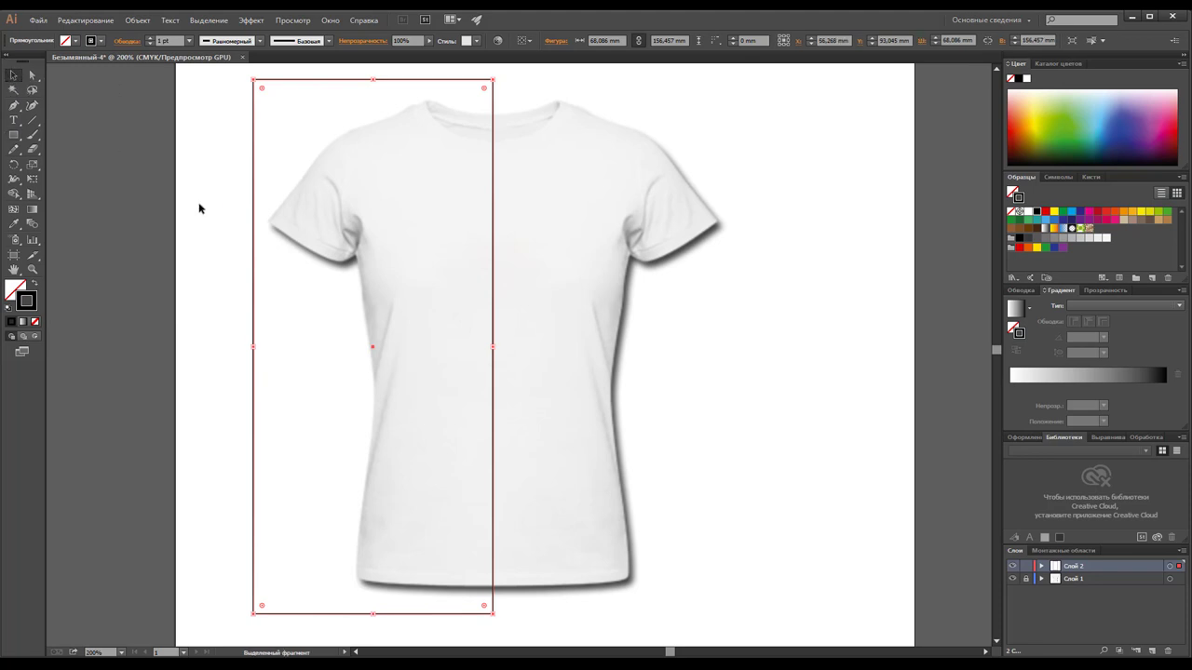
pyautogui.click(204, 206)
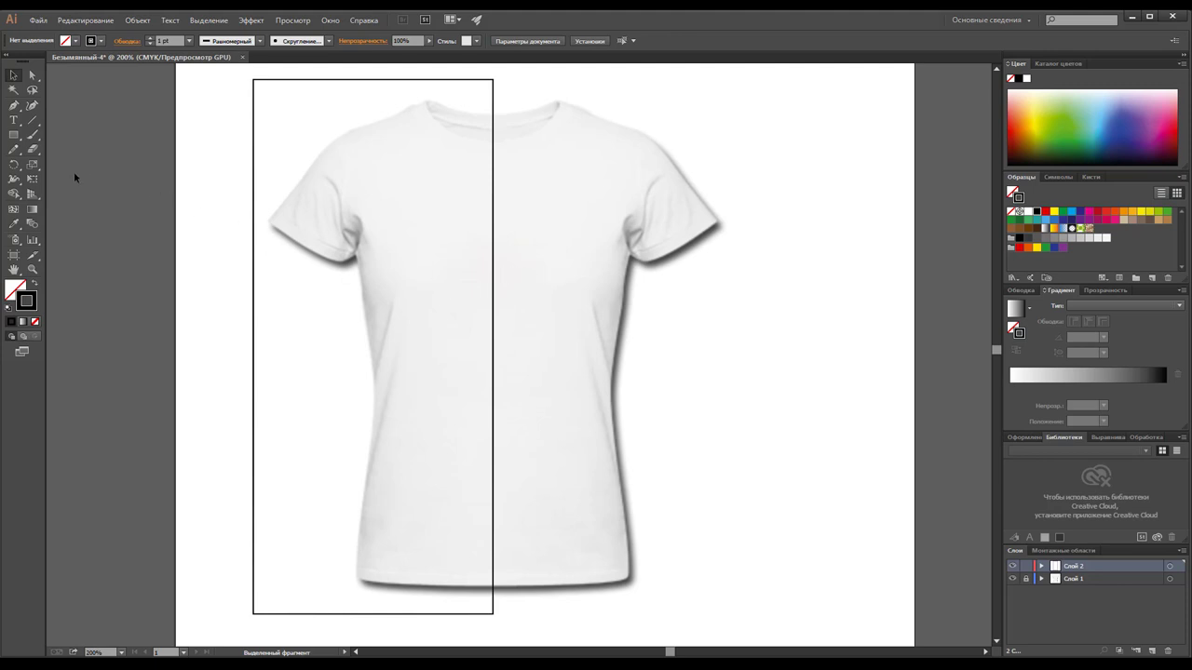
# Pen-trace the neckline curve, shoulder line and armhole down to the armpit.
pyautogui.click(14, 106)
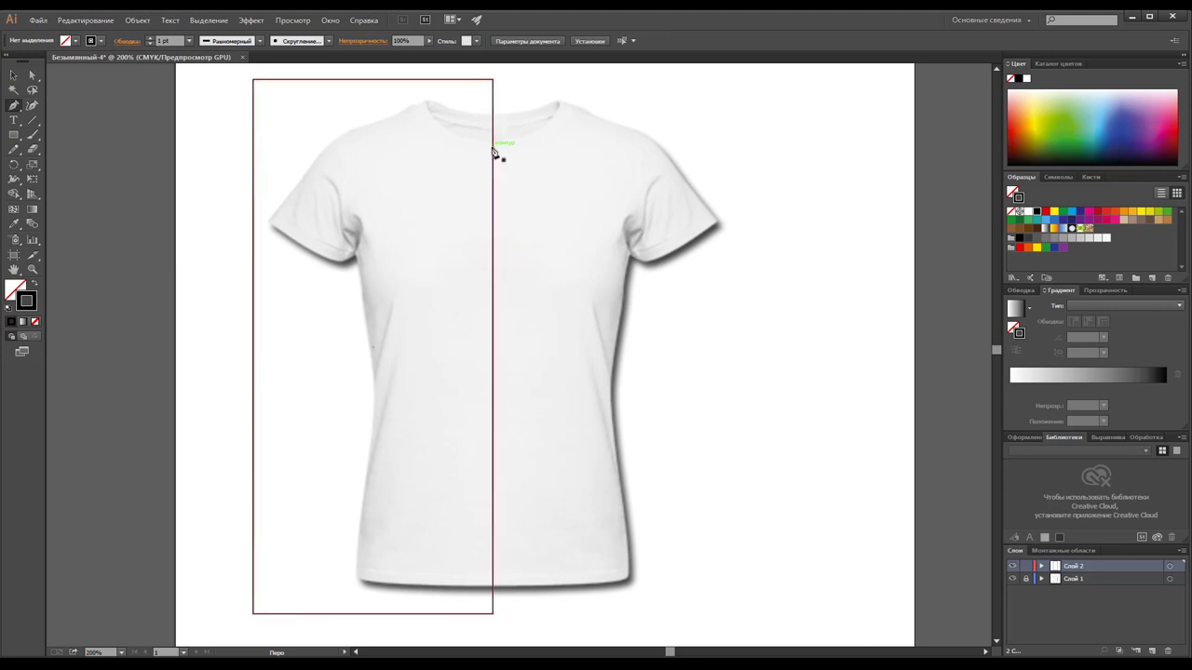
pyautogui.click(493, 149)
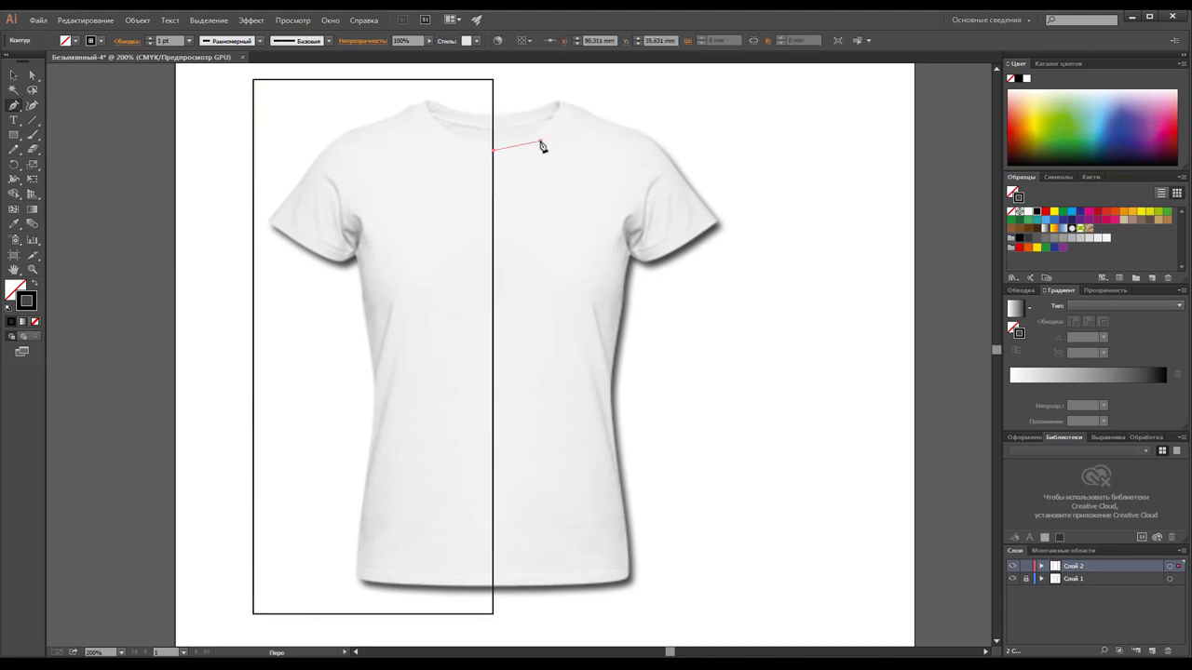
pyautogui.moveTo(540, 141)
pyautogui.mouseDown()
pyautogui.moveTo(573, 111)
pyautogui.moveTo(642, 144)
pyautogui.mouseUp()
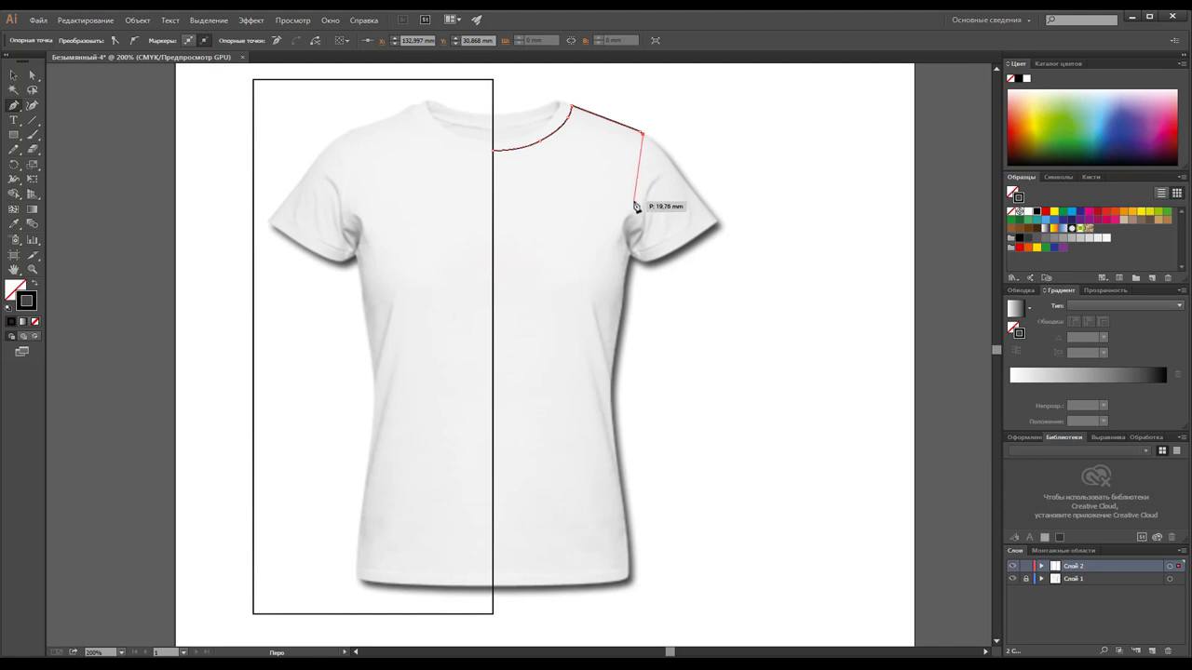
pyautogui.click(633, 204)
pyautogui.click(630, 219)
pyautogui.click(629, 239)
pyautogui.click(630, 249)
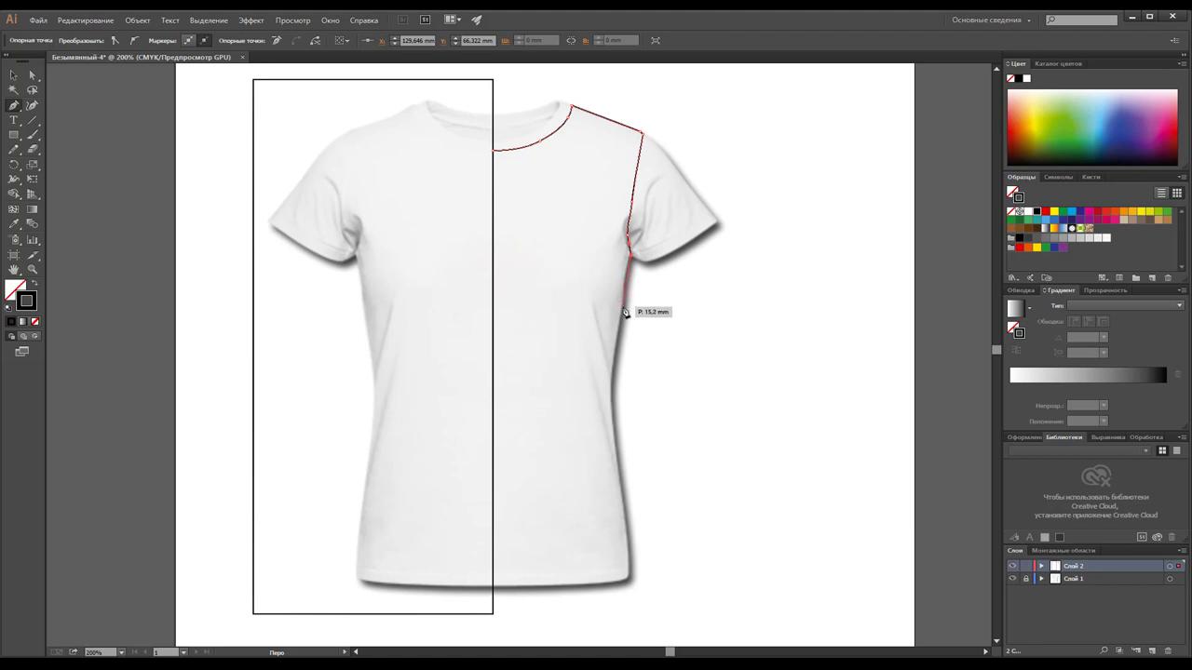
pyautogui.click(625, 308)
# Continue down the side seam, across the hem and up the centre edge to close the outline.
pyautogui.click(613, 383)
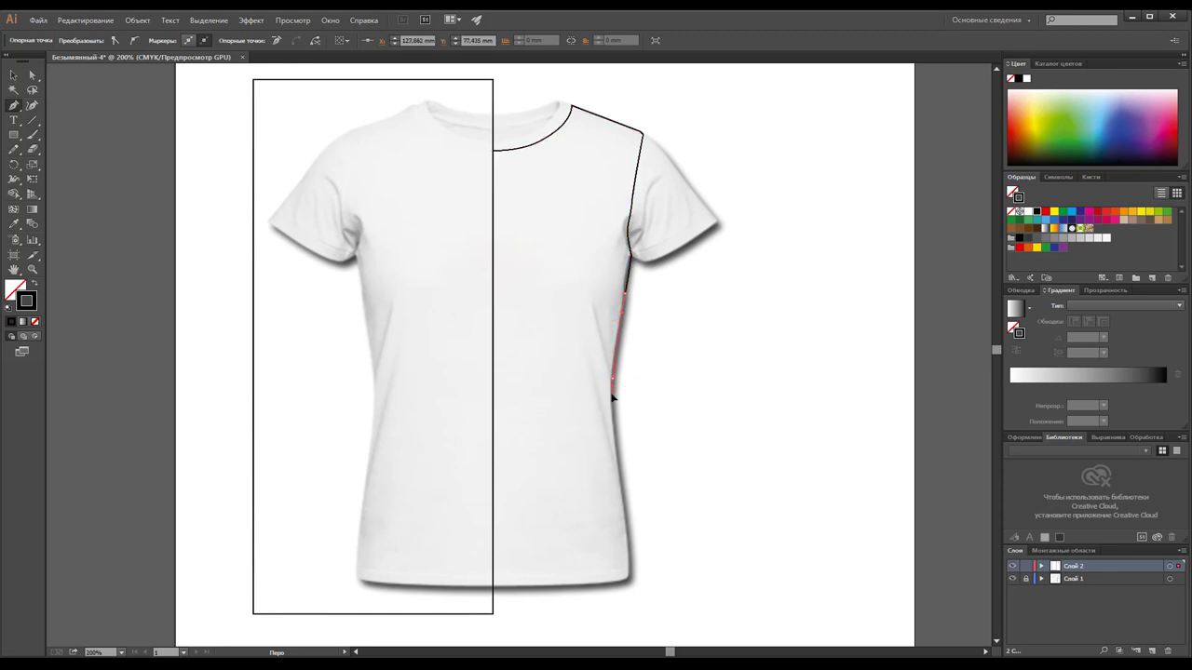
pyautogui.click(627, 504)
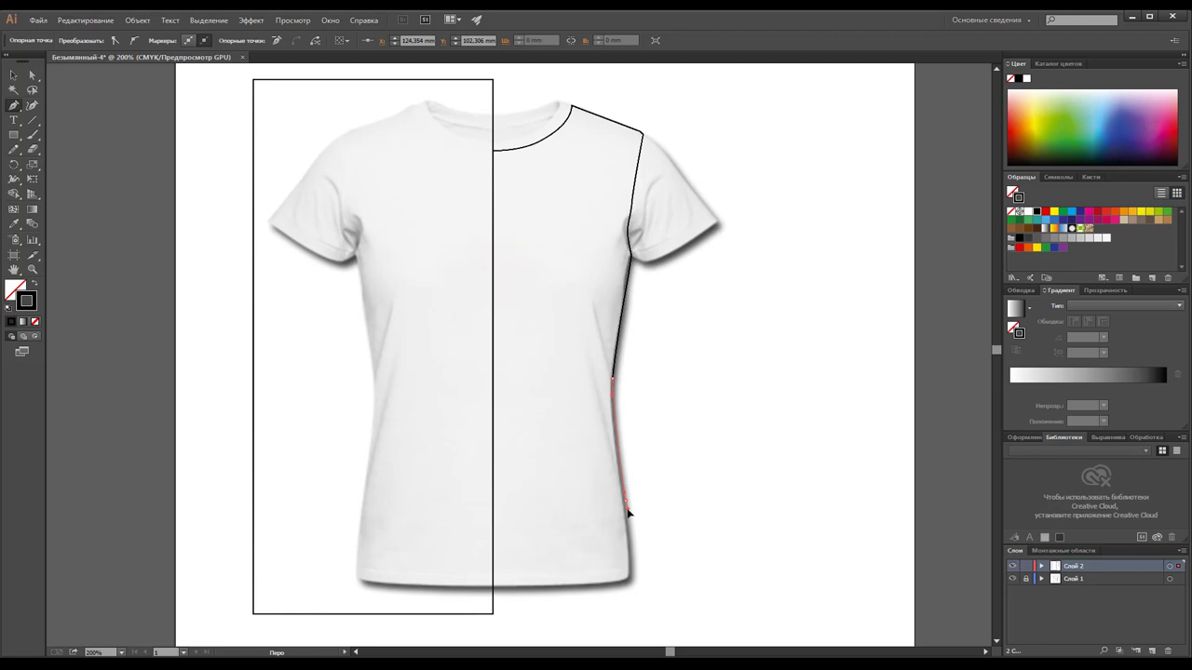
pyautogui.click(629, 572)
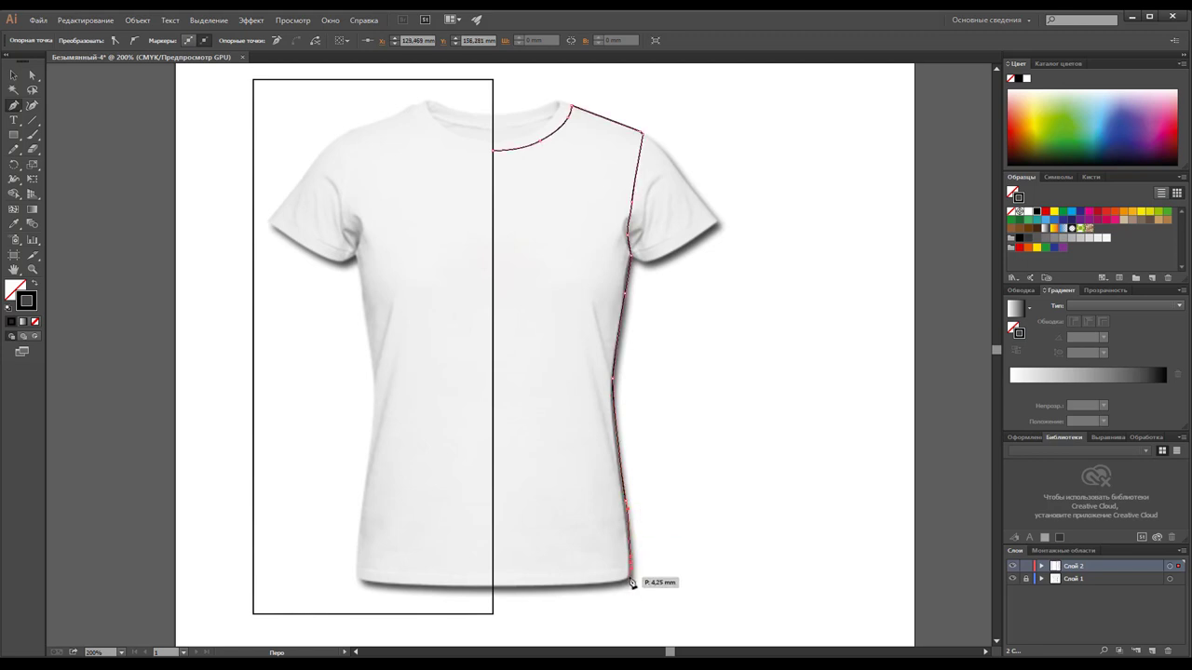
pyautogui.click(483, 584)
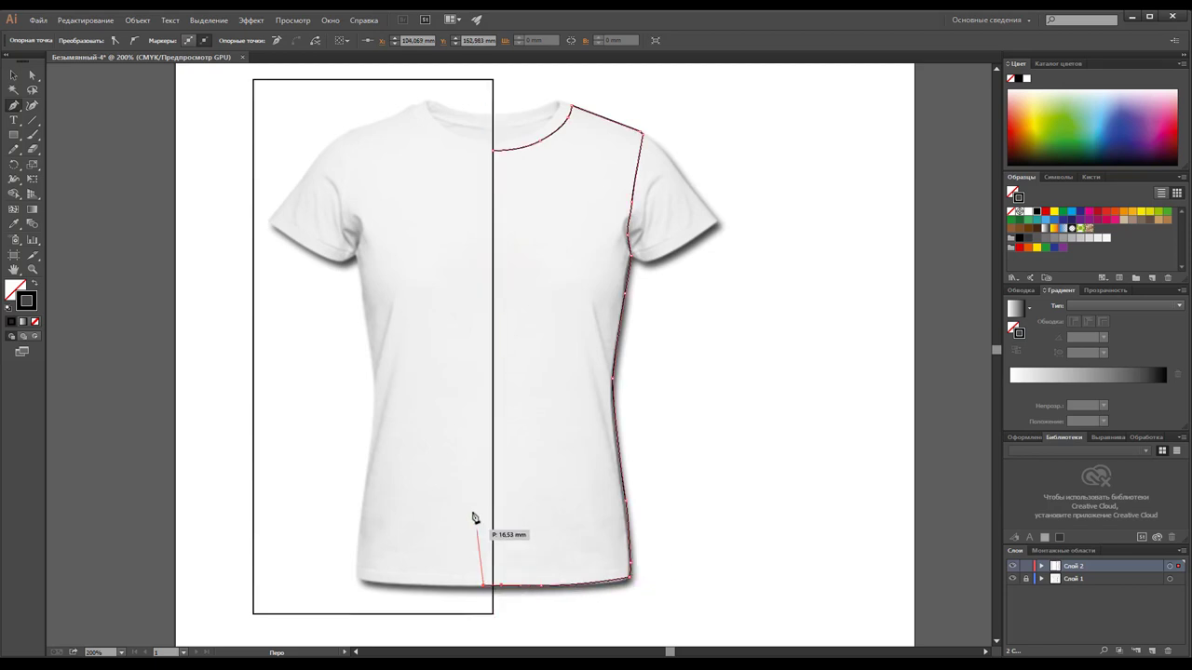
pyautogui.click(449, 175)
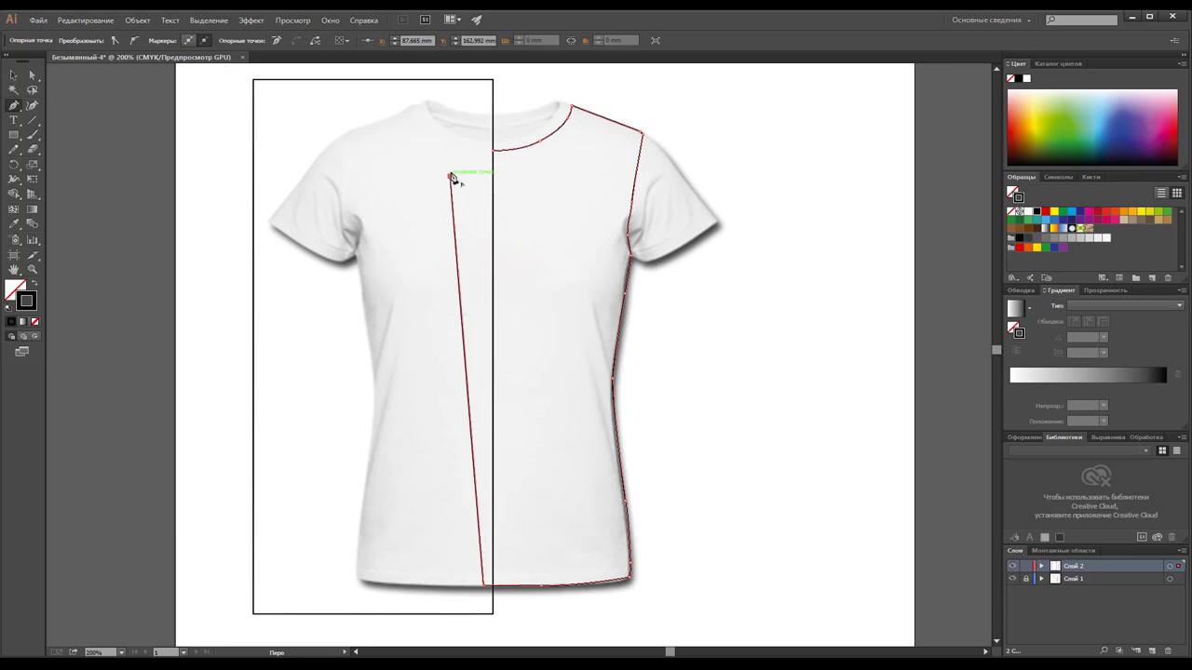
pyautogui.click(492, 151)
pyautogui.click(12, 73)
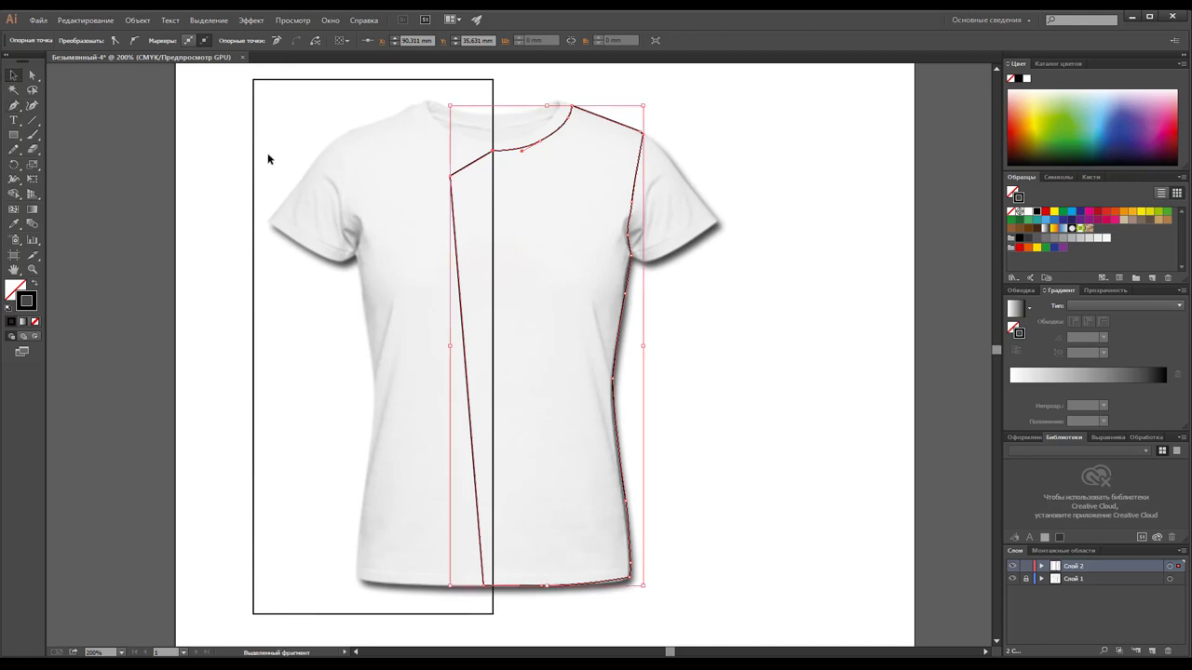
pyautogui.click(768, 266)
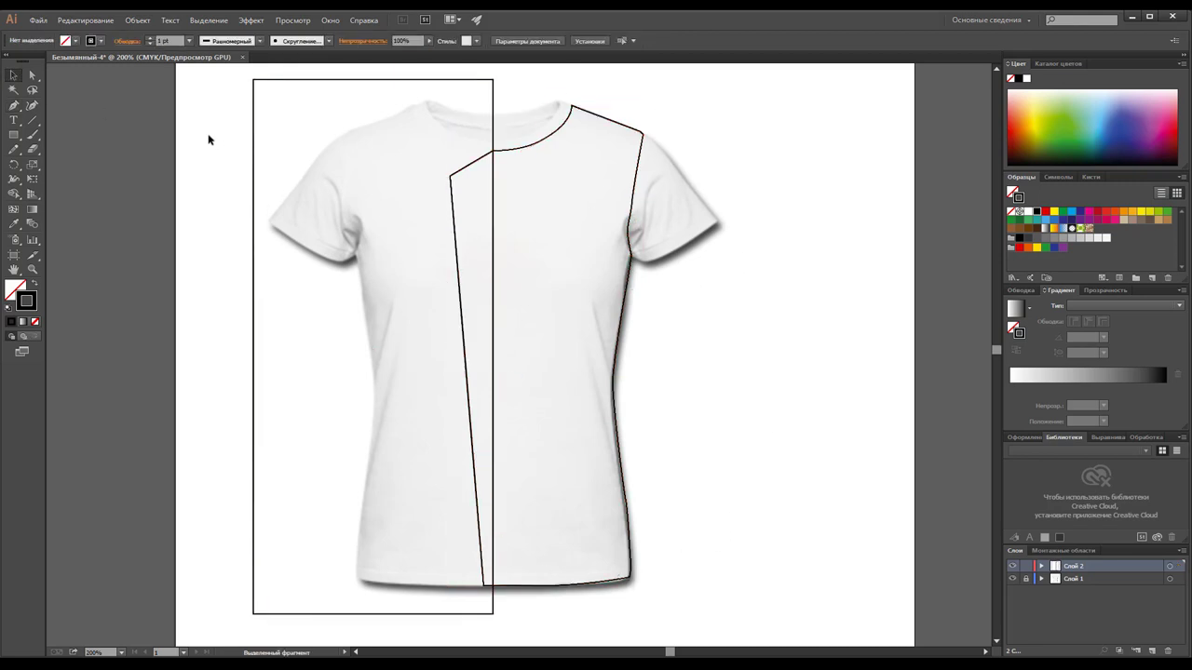
# Pen-trace the right sleeve from the shoulder point to the cuff and close it at the armpit.
pyautogui.click(13, 105)
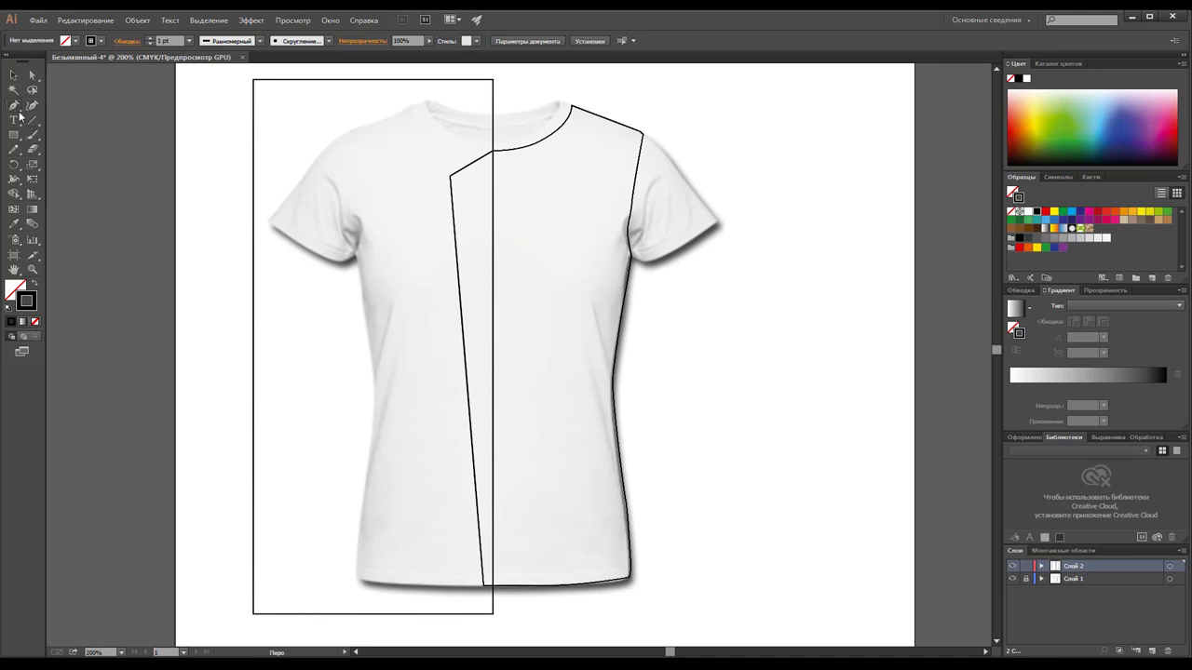
pyautogui.click(644, 133)
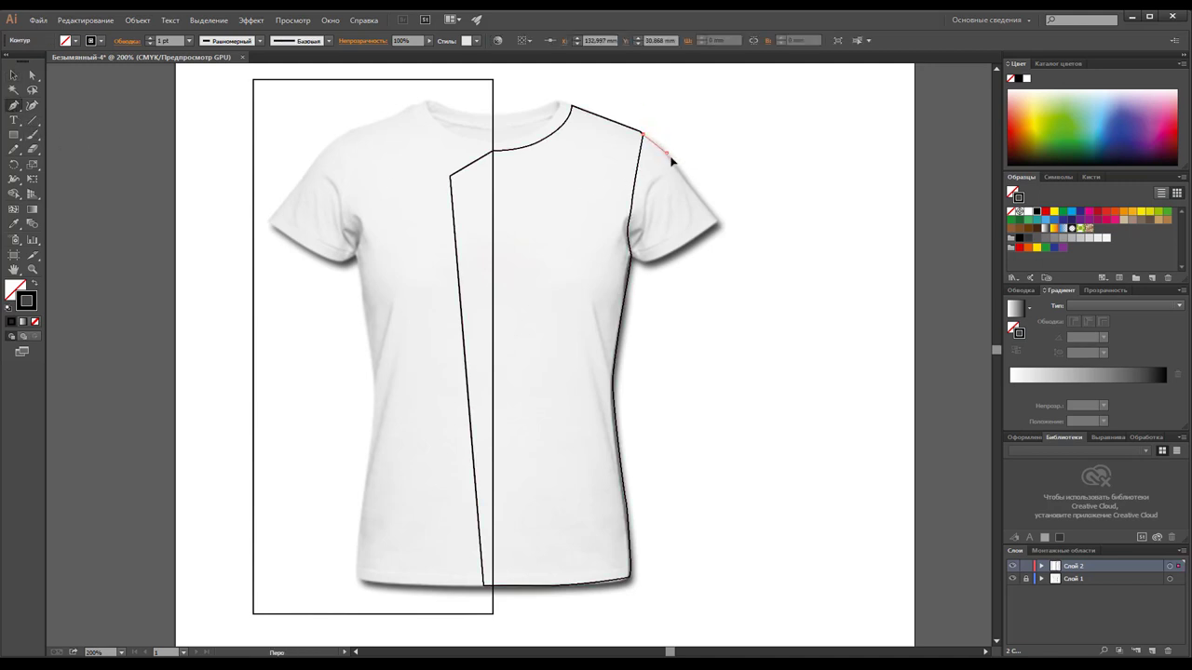
pyautogui.click(701, 197)
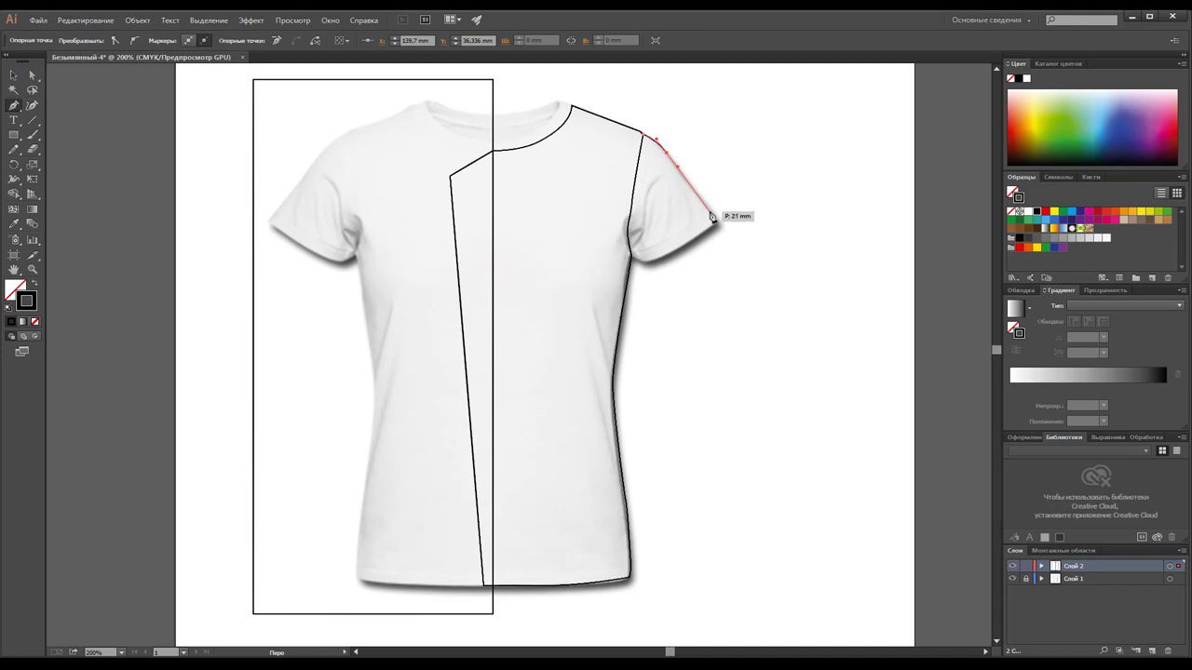
pyautogui.click(716, 226)
pyautogui.click(650, 262)
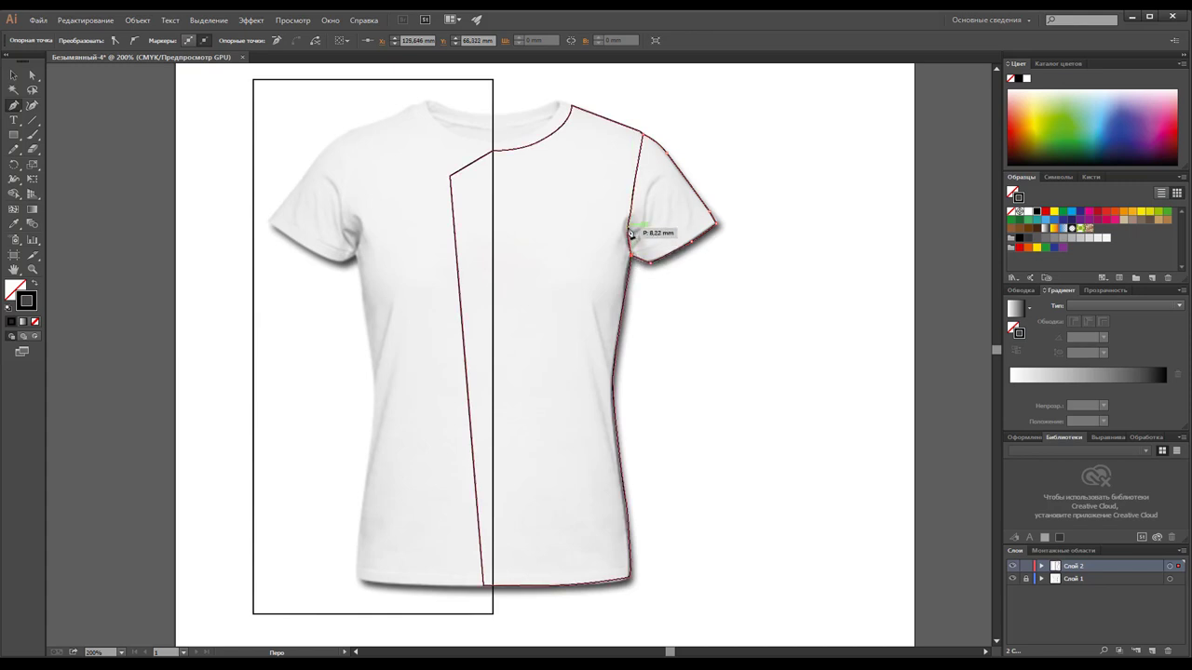
pyautogui.click(629, 232)
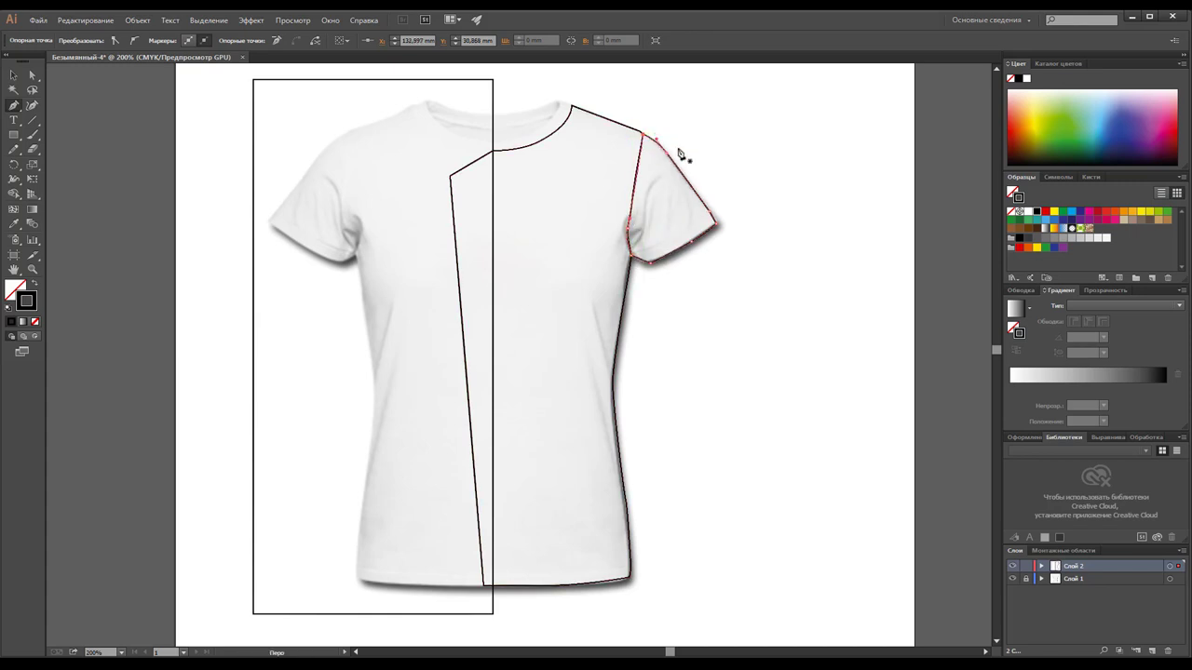
pyautogui.click(12, 74)
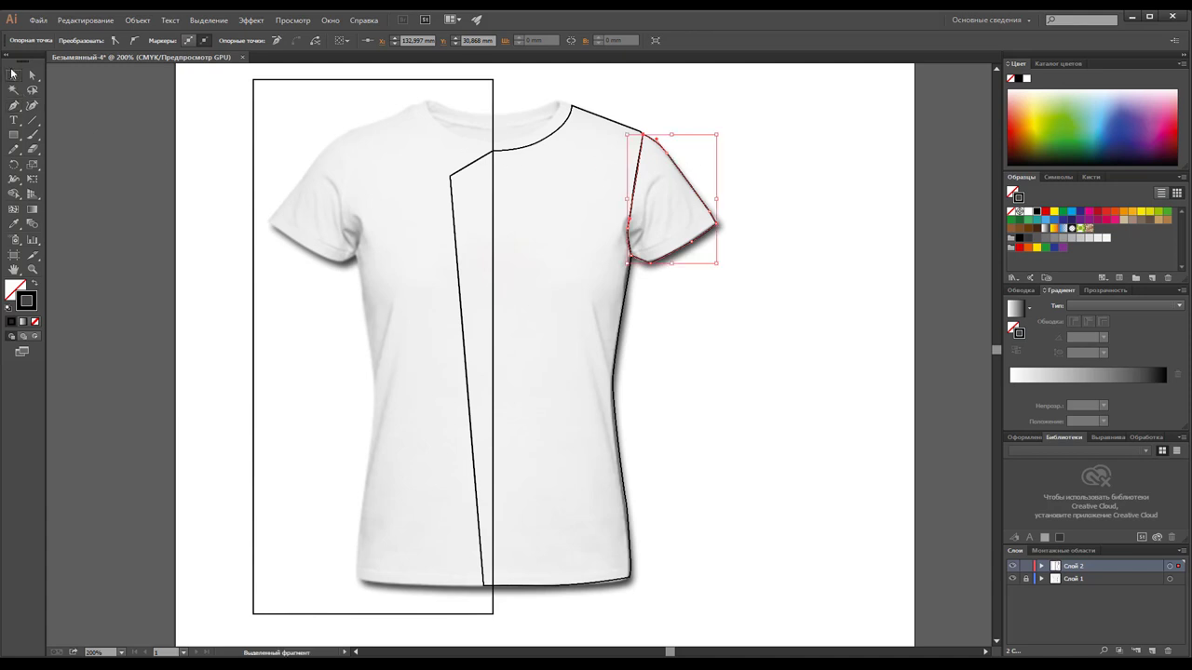
pyautogui.click(721, 348)
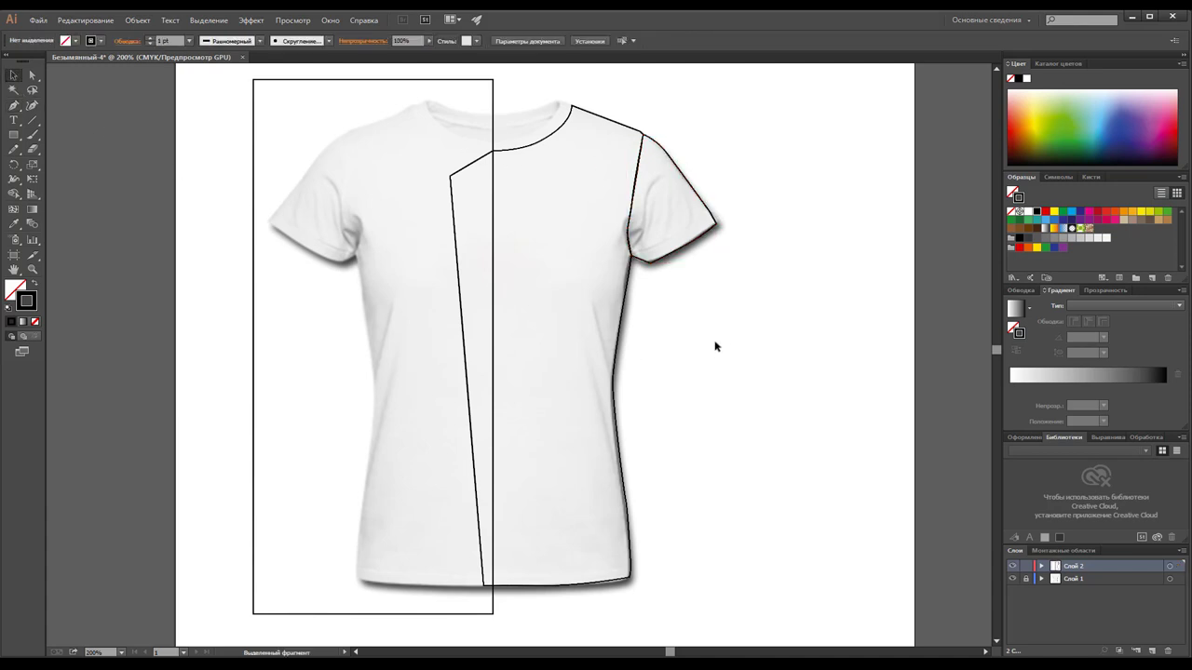
# Zoom in on the neckline and start the collar band curve from the centre edge toward the shoulder.
pyautogui.click(35, 271)
pyautogui.click(530, 154)
pyautogui.click(507, 334)
pyautogui.click(512, 370)
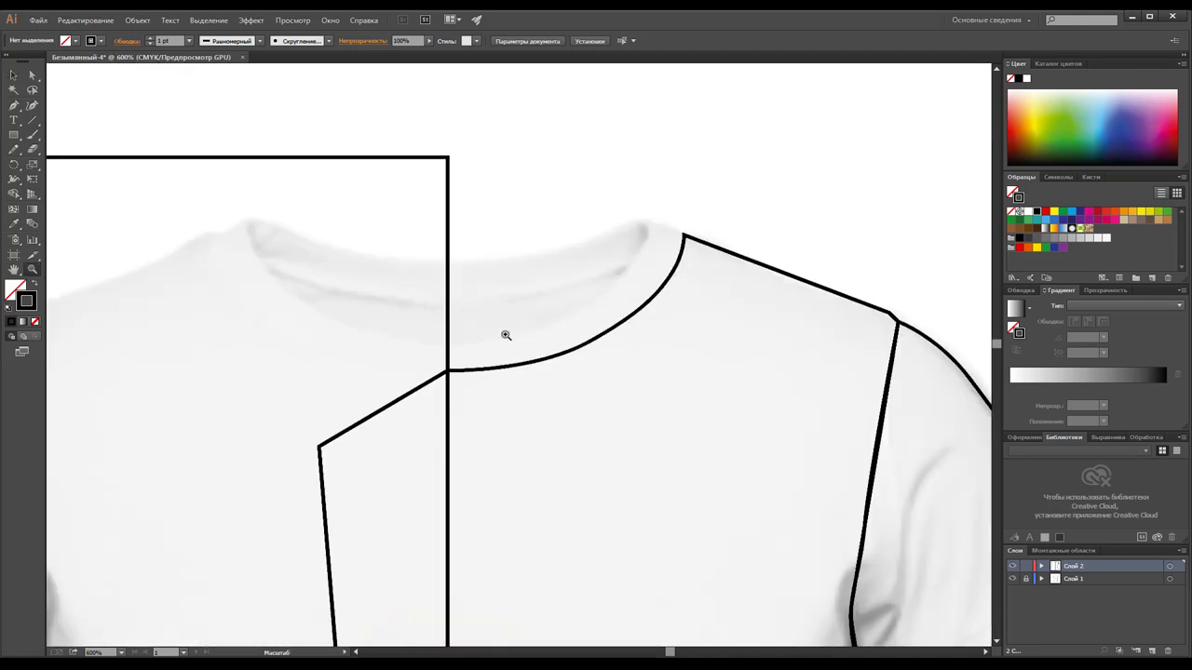
pyautogui.click(507, 335)
pyautogui.scroll(1, 568, 335)
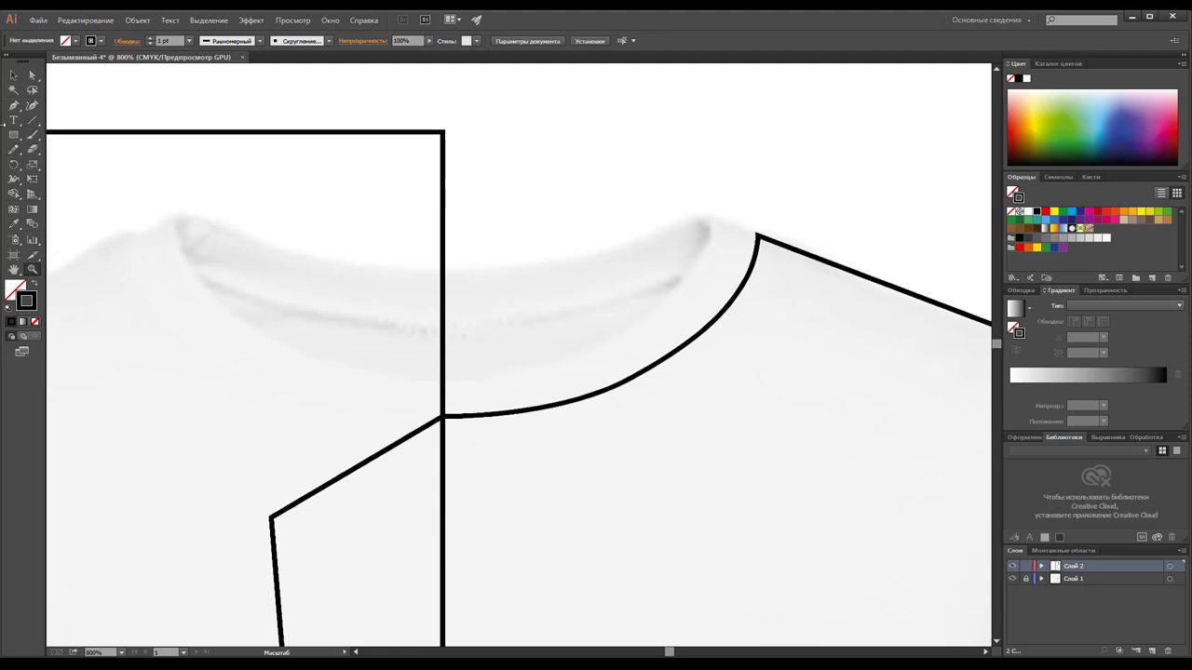
pyautogui.click(13, 105)
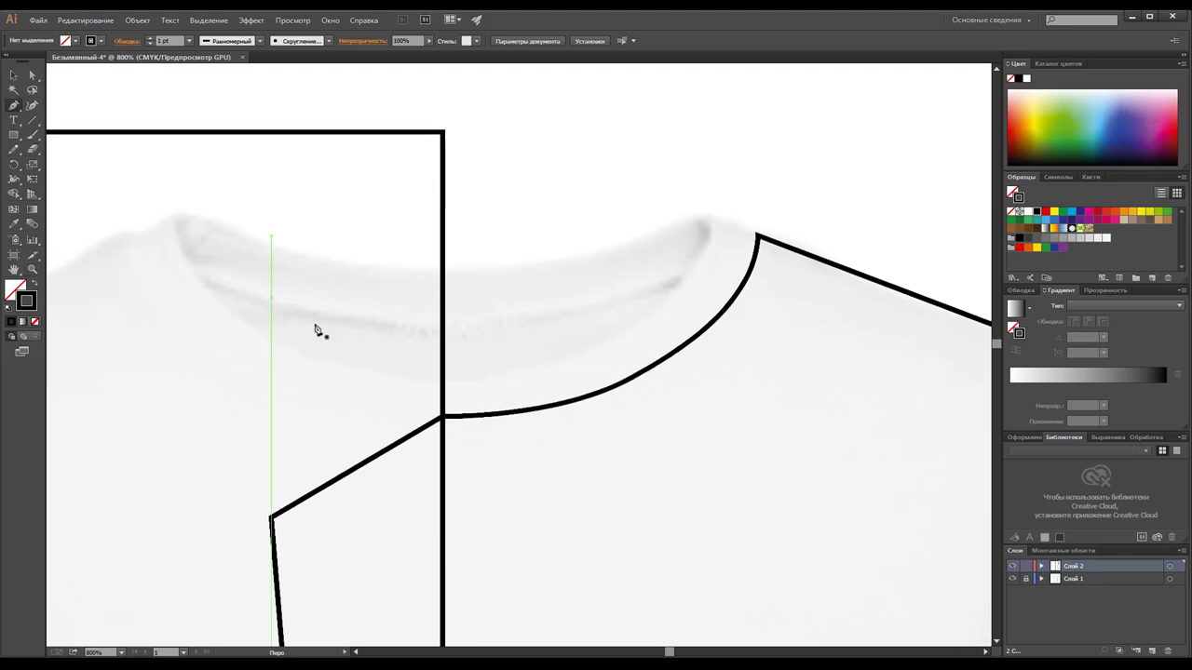
pyautogui.click(443, 383)
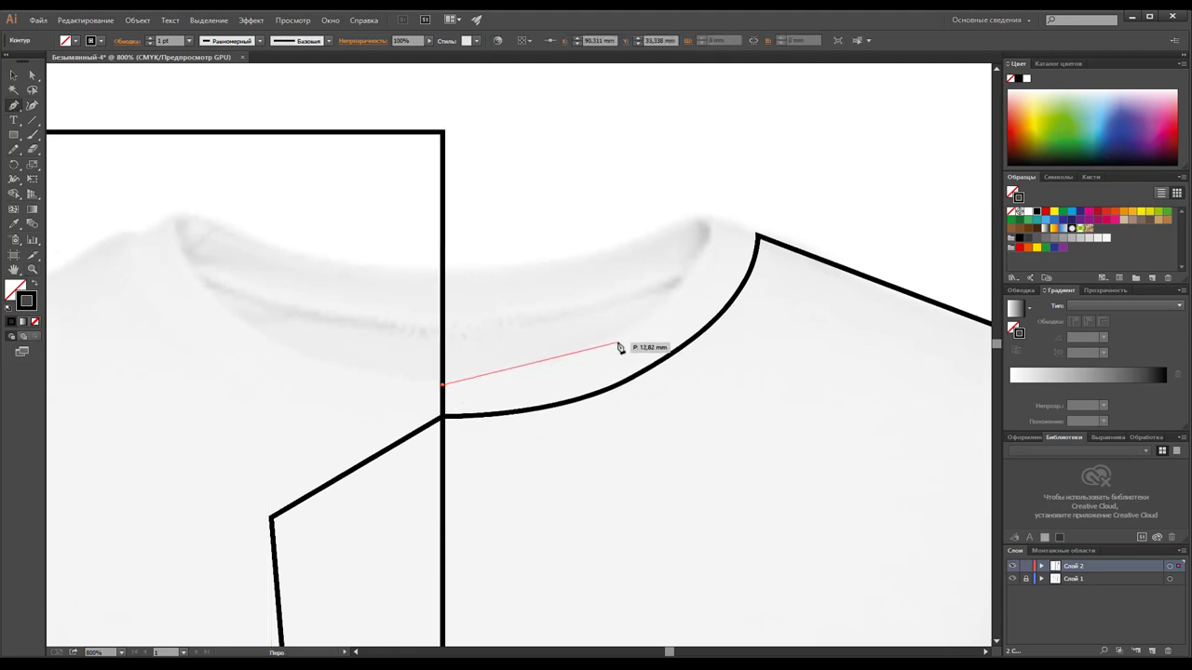
pyautogui.moveTo(609, 342); pyautogui.dragTo(677, 297)
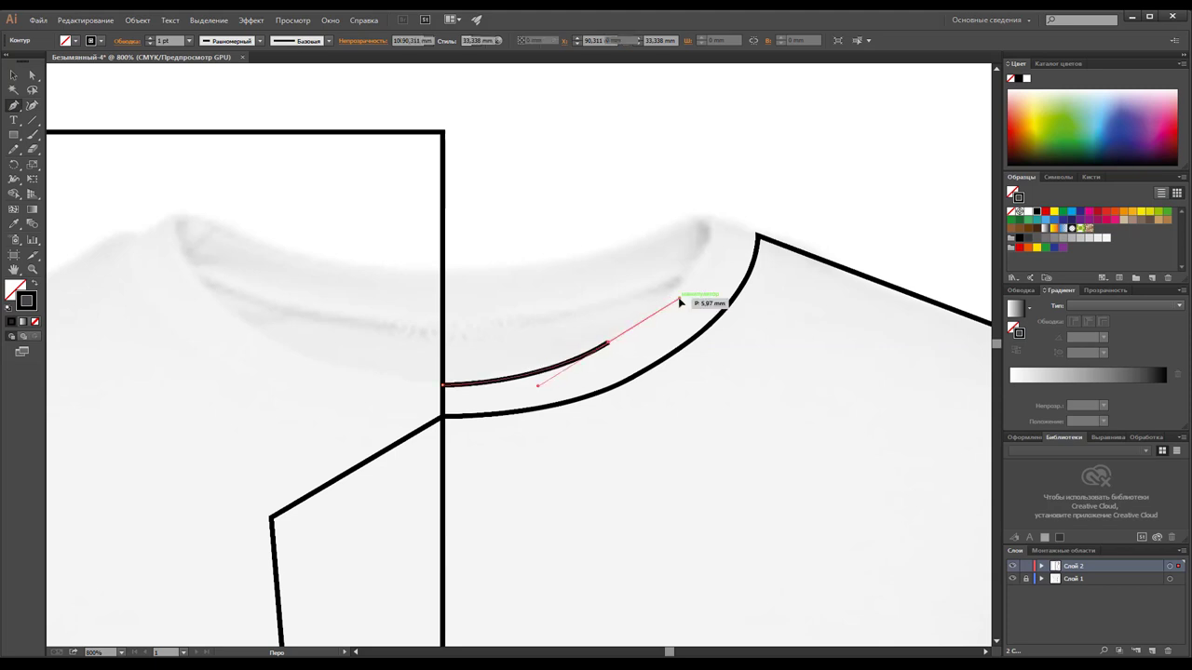
pyautogui.click(714, 234)
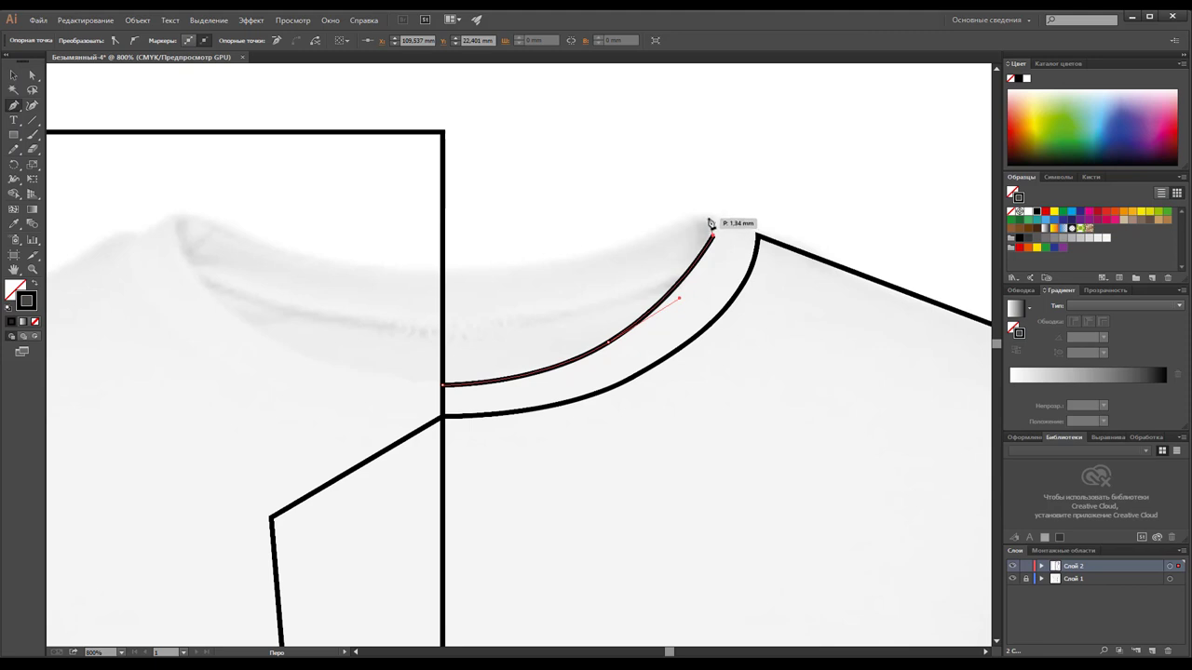
# Trace the collar tip and the outer neckline curve back to the centre corner.
pyautogui.click(708, 219)
pyautogui.click(759, 237)
pyautogui.keyDown('ctrl'); pyautogui.click(724, 314); pyautogui.keyUp('ctrl')
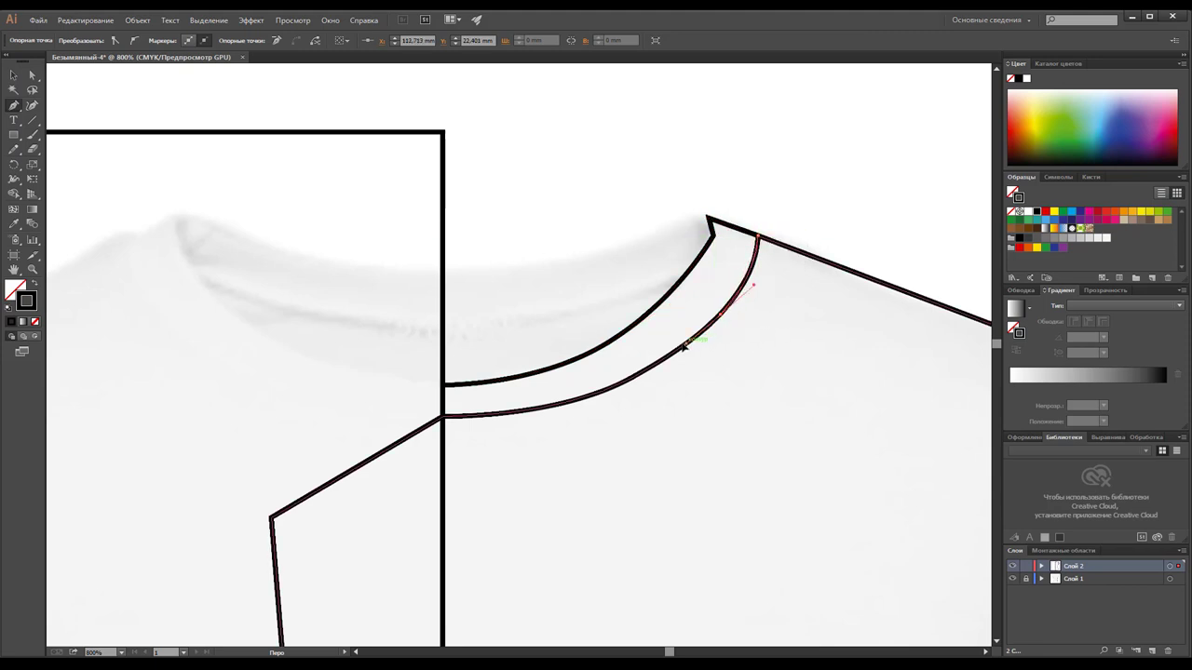
pyautogui.moveTo(683, 346); pyautogui.dragTo(679, 352)
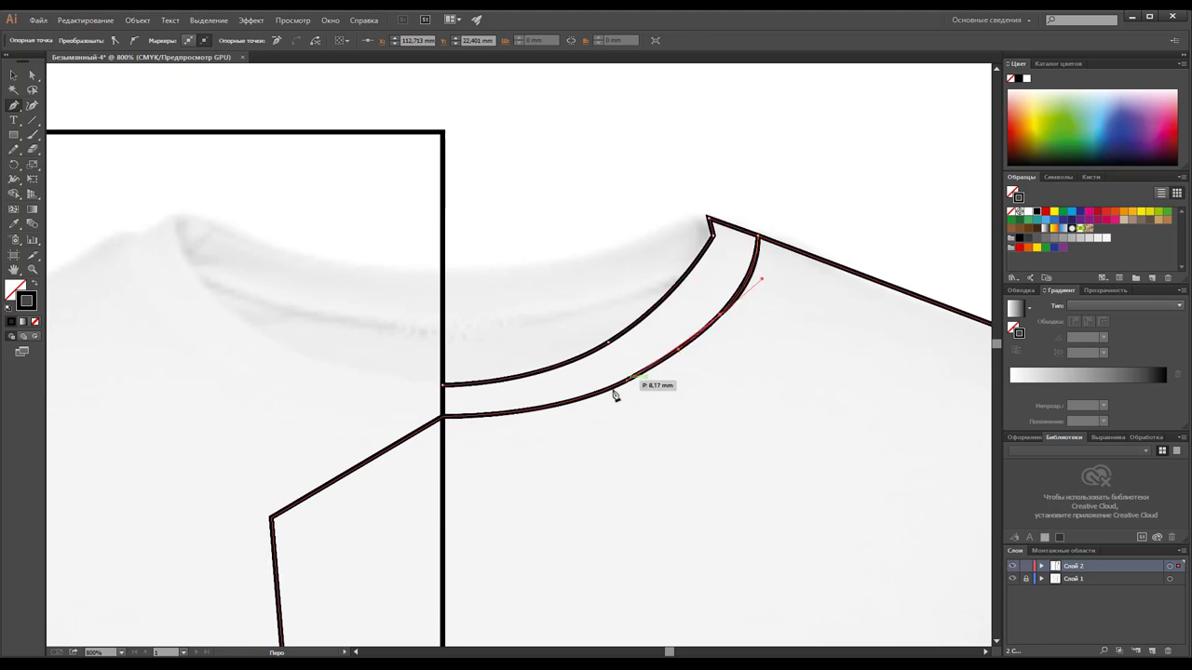
pyautogui.moveTo(597, 394); pyautogui.dragTo(545, 408)
pyautogui.click(444, 419)
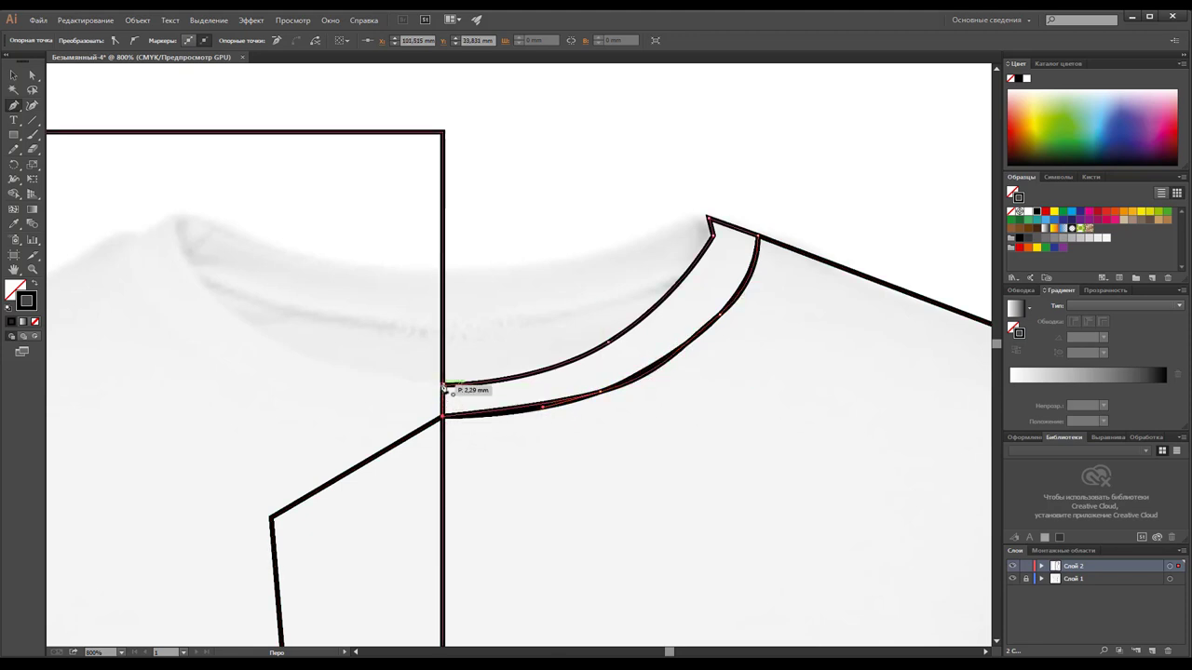
# Trace and close the upper collar band, then begin a new curve along the top neckline.
pyautogui.click(443, 328)
pyautogui.moveTo(558, 318)
pyautogui.mouseDown()
pyautogui.moveTo(595, 311)
pyautogui.moveTo(558, 370)
pyautogui.moveTo(505, 386)
pyautogui.mouseUp()
pyautogui.click(683, 279)
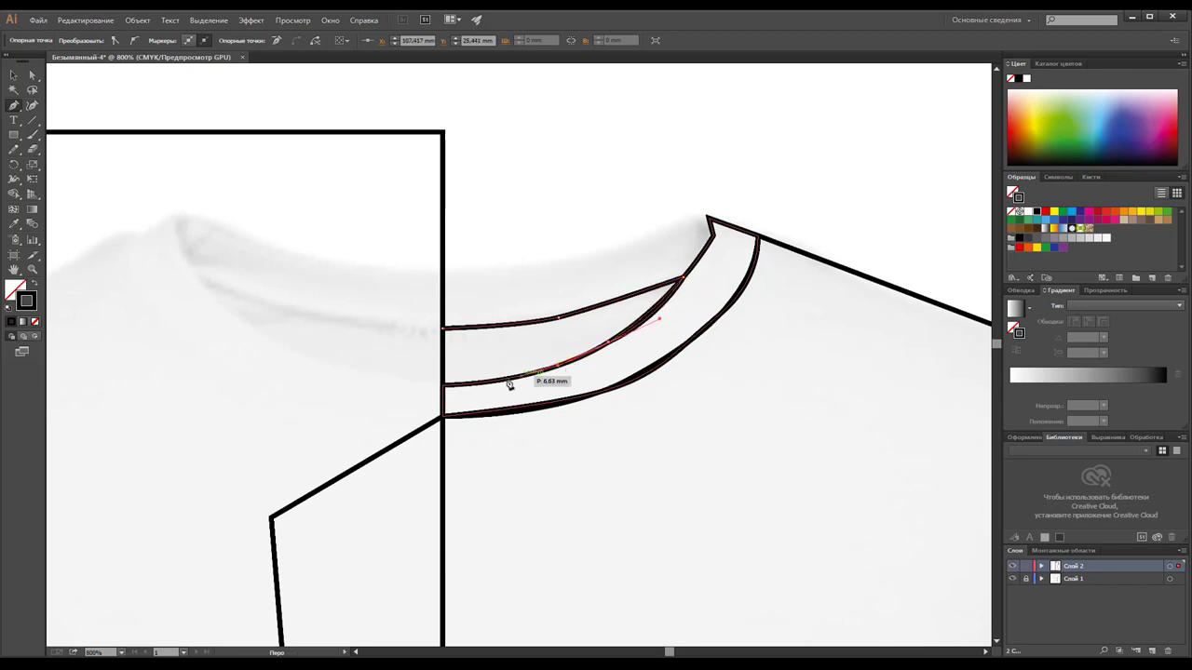
pyautogui.click(443, 384)
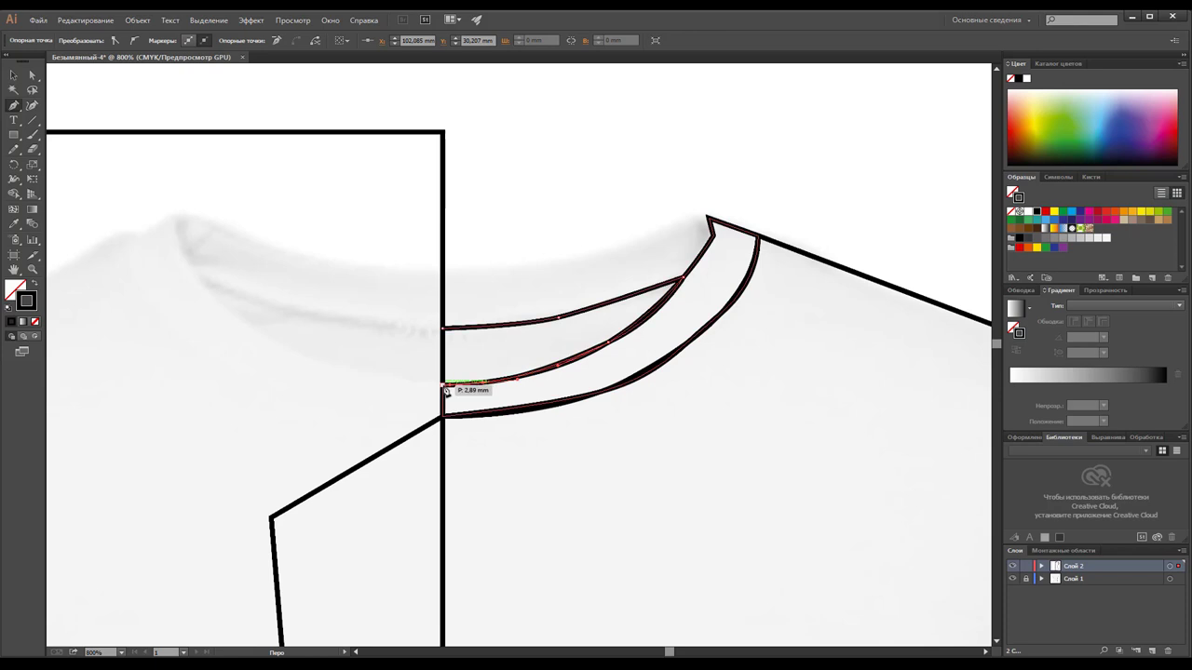
pyautogui.click(444, 328)
pyautogui.click(444, 383)
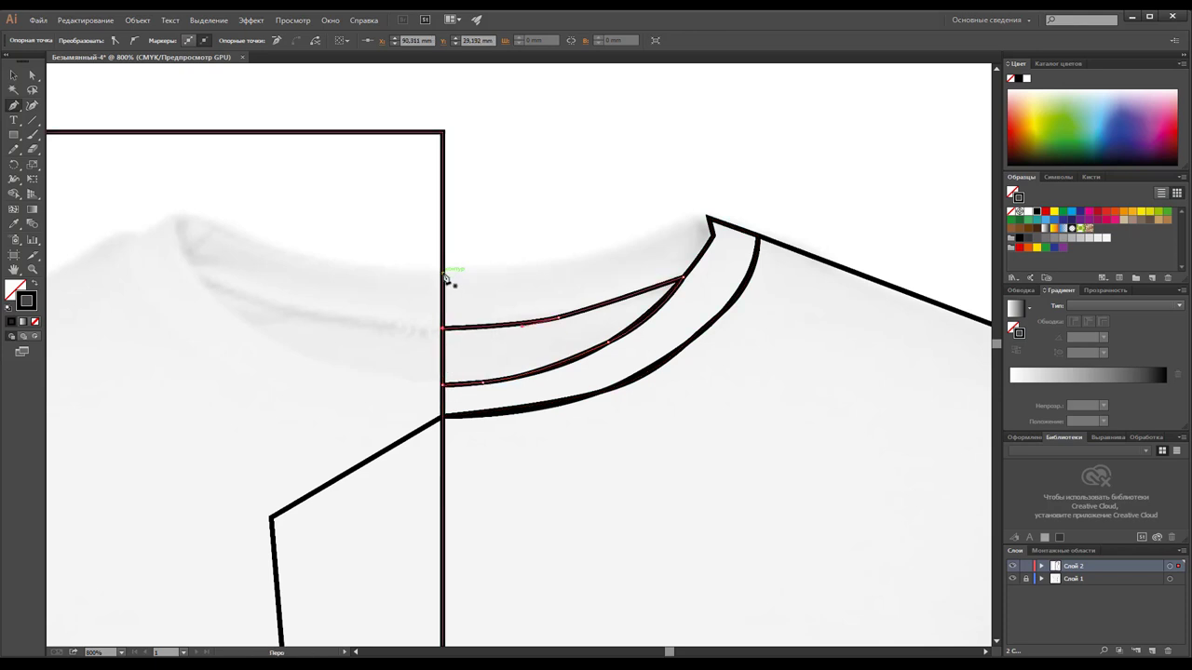
pyautogui.click(443, 272)
pyautogui.moveTo(526, 269); pyautogui.dragTo(618, 246)
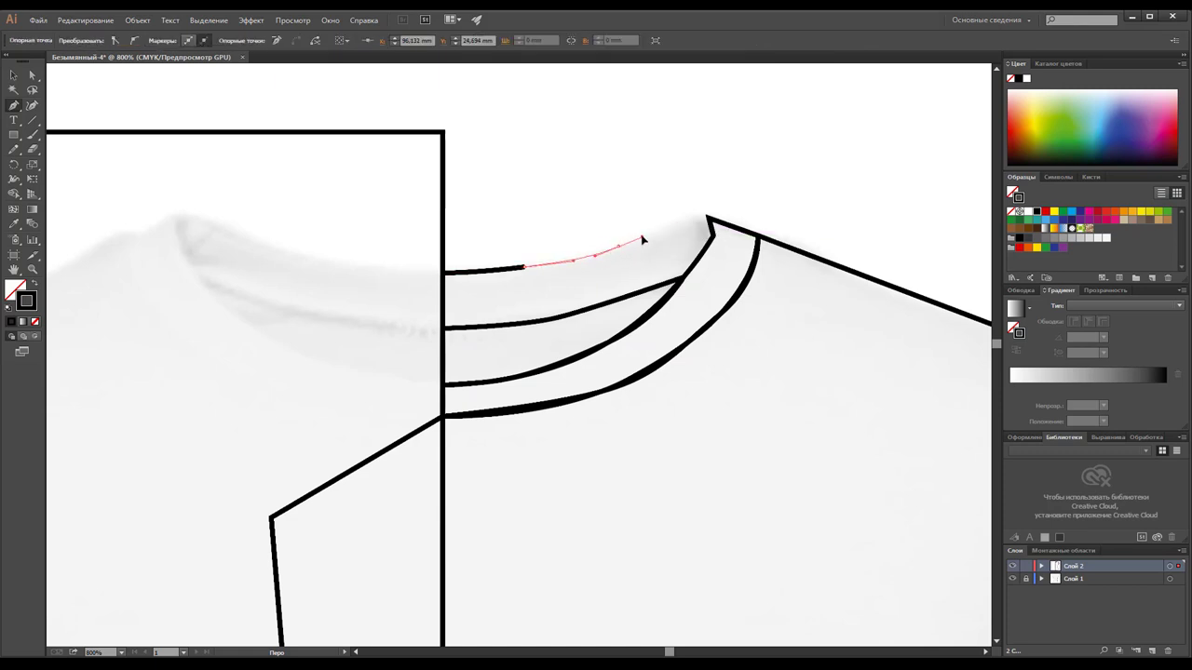
# Extend the top neckline path to the collar corner and down the inner collar curve.
pyautogui.click(707, 220)
pyautogui.click(707, 220)
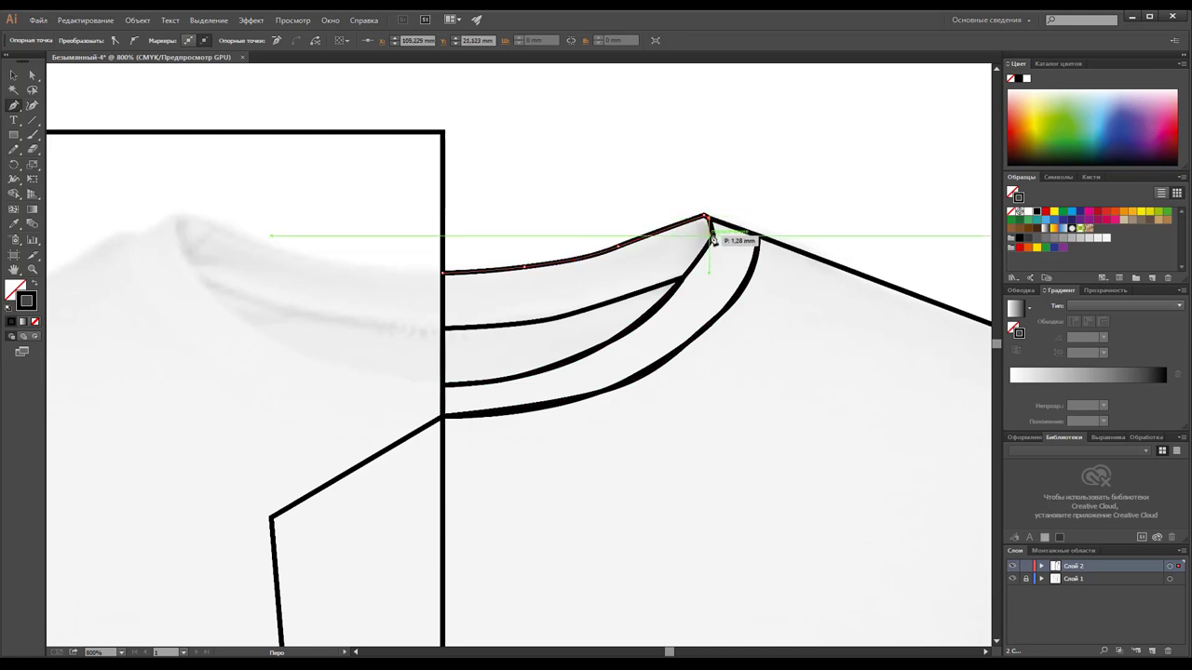
pyautogui.moveTo(684, 278); pyautogui.dragTo(663, 292)
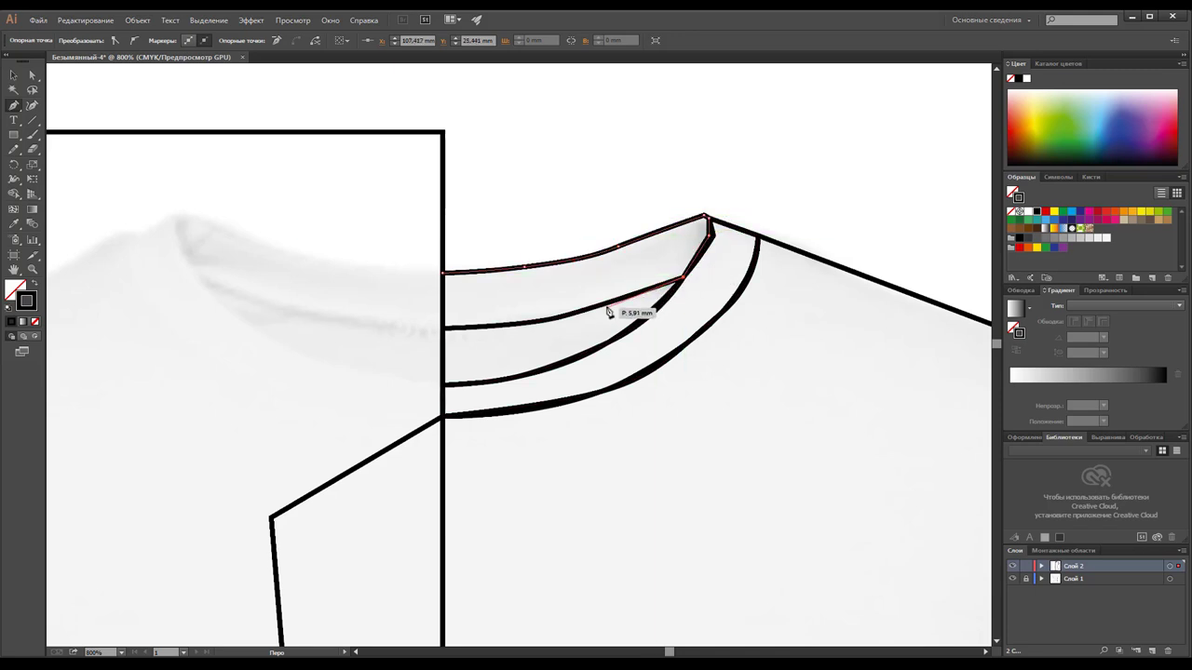
# Select each collar path in turn to check the traced pieces.
pyautogui.keyDown('ctrl'); pyautogui.click(579, 314); pyautogui.keyUp('ctrl')
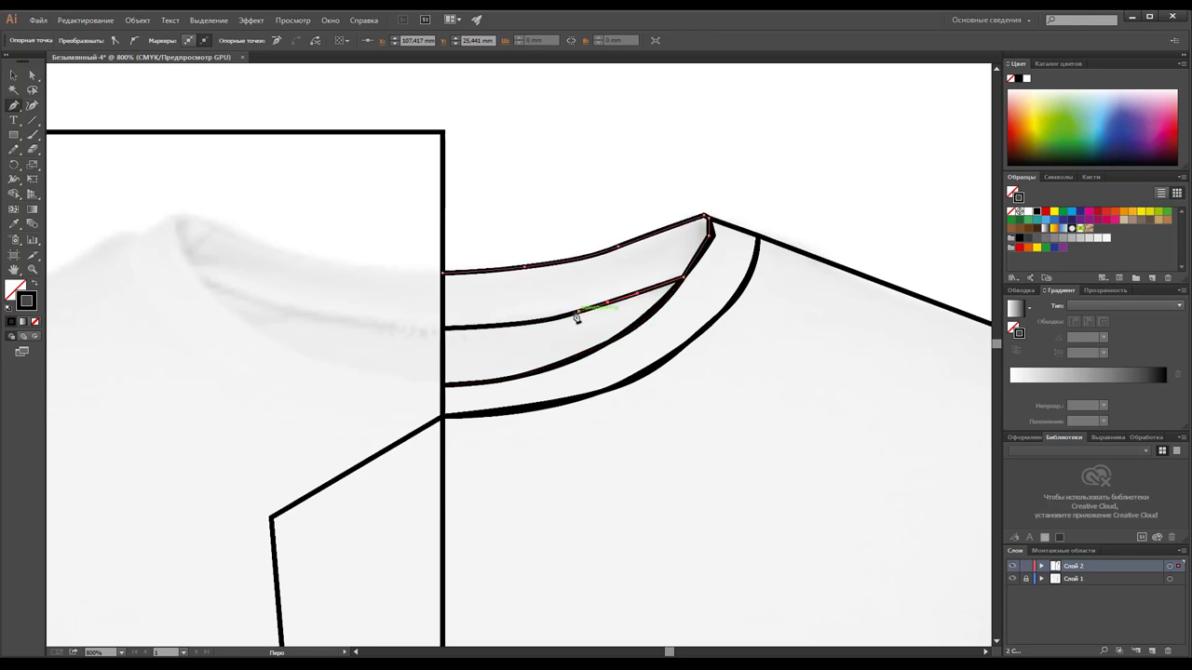
pyautogui.keyDown('ctrl'); pyautogui.click(452, 327); pyautogui.keyUp('ctrl')
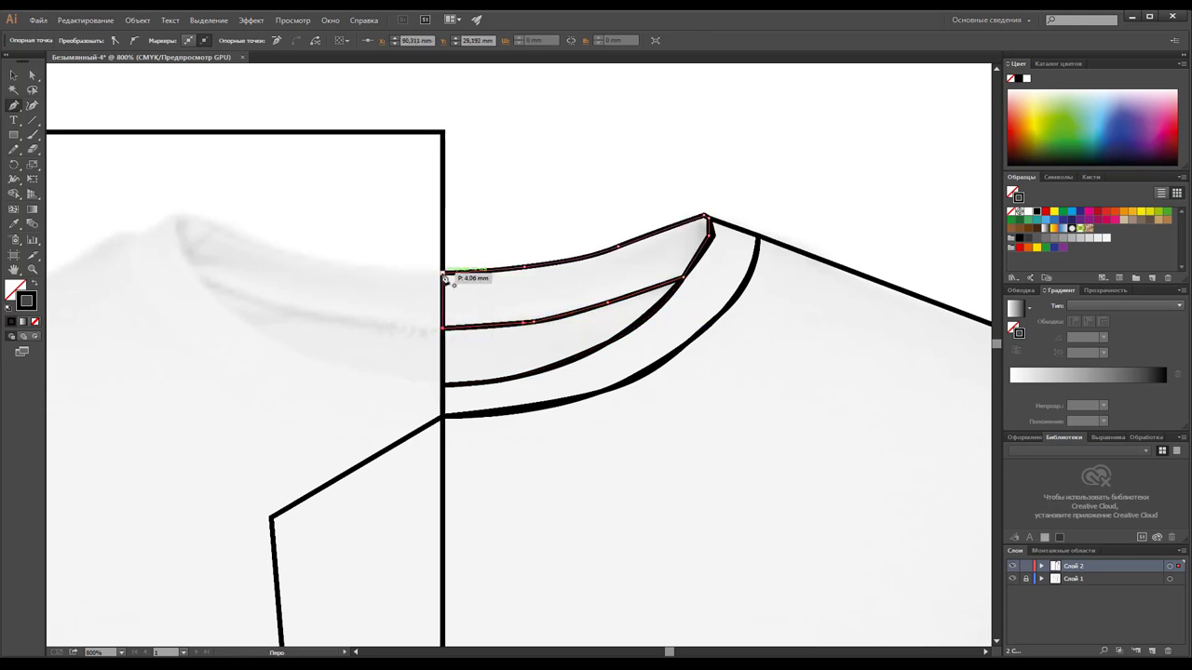
pyautogui.click(12, 78)
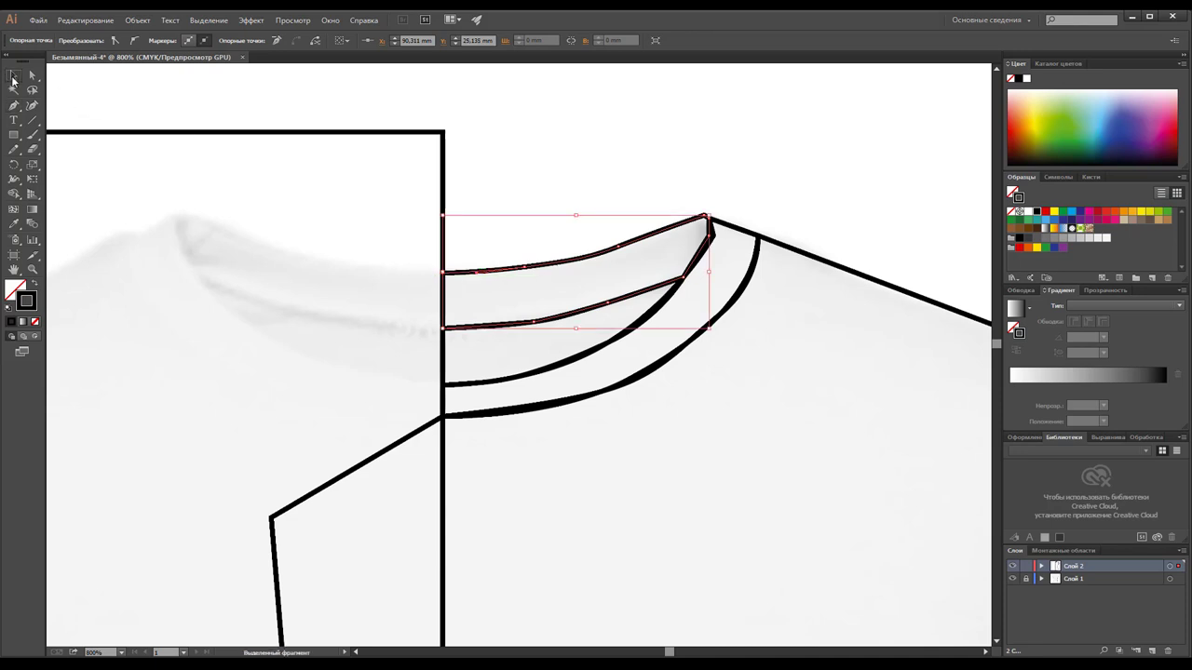
pyautogui.click(755, 265)
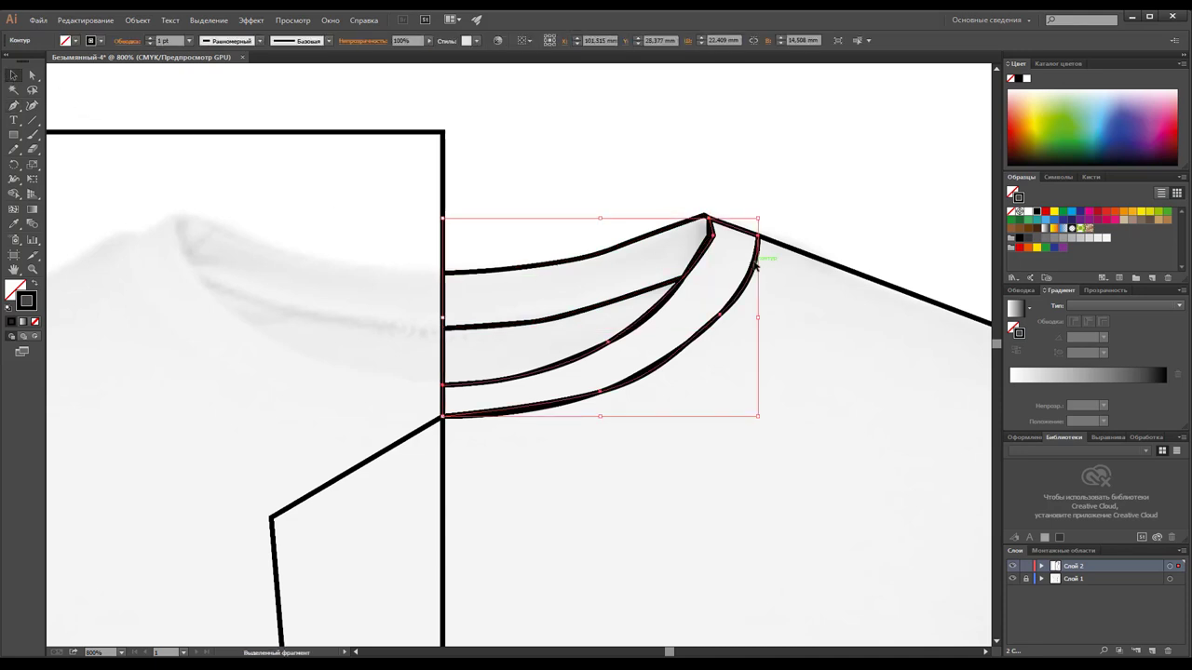
pyautogui.click(493, 328)
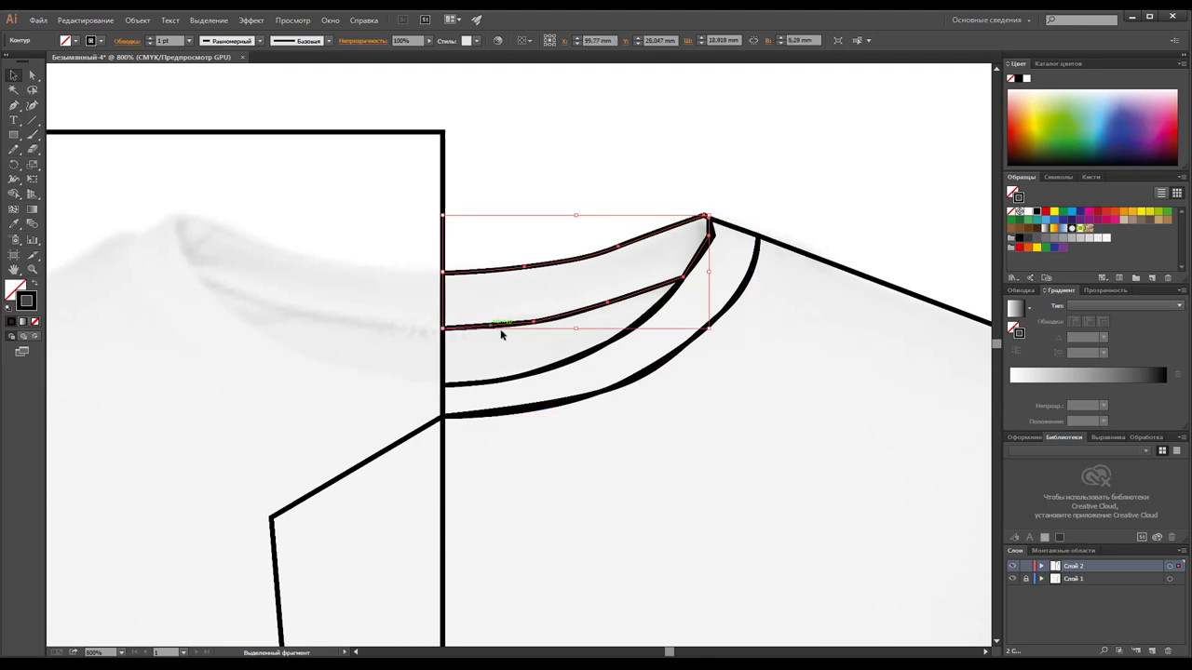
pyautogui.click(442, 371)
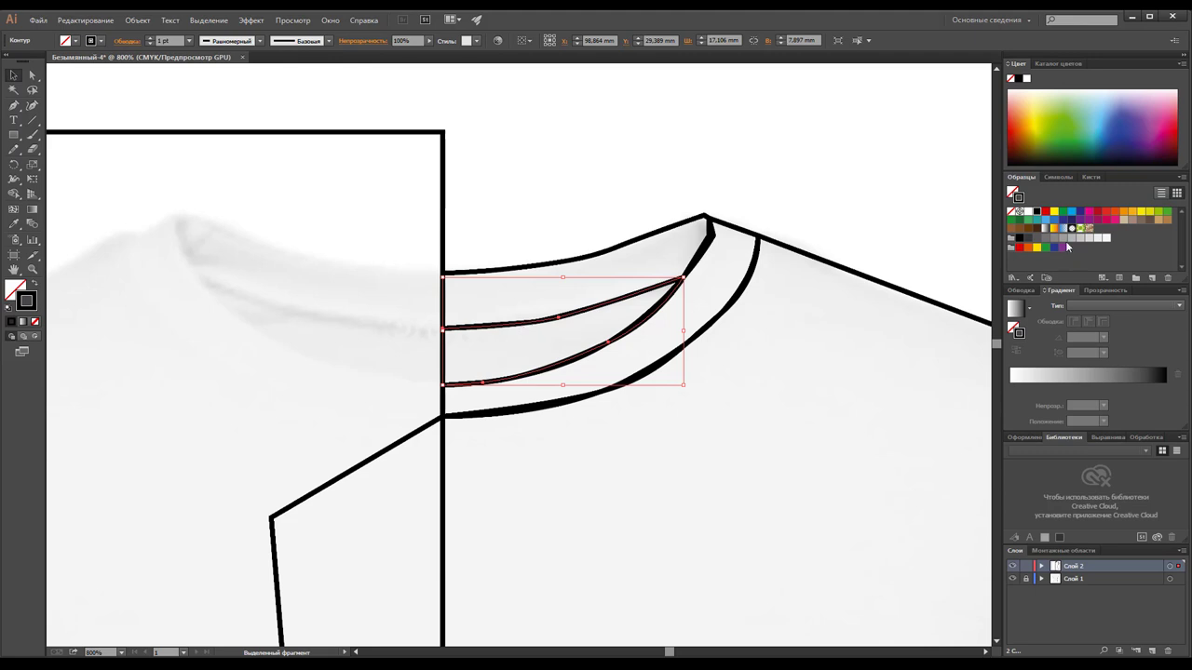
pyautogui.click(17, 289)
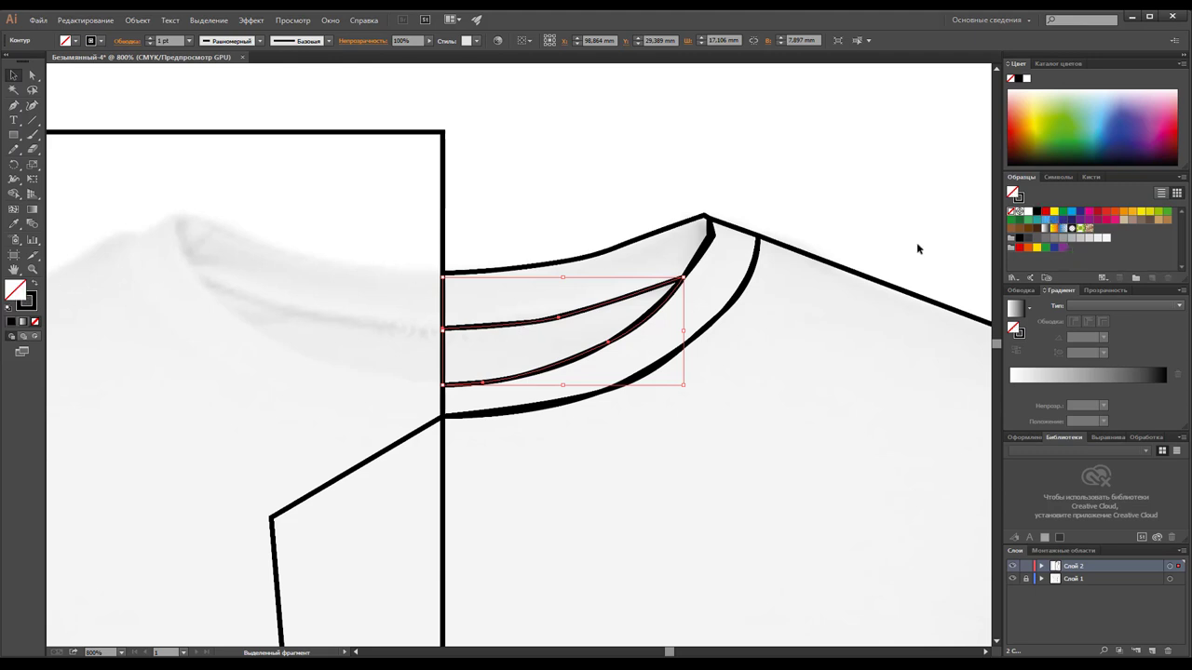
pyautogui.click(1063, 213)
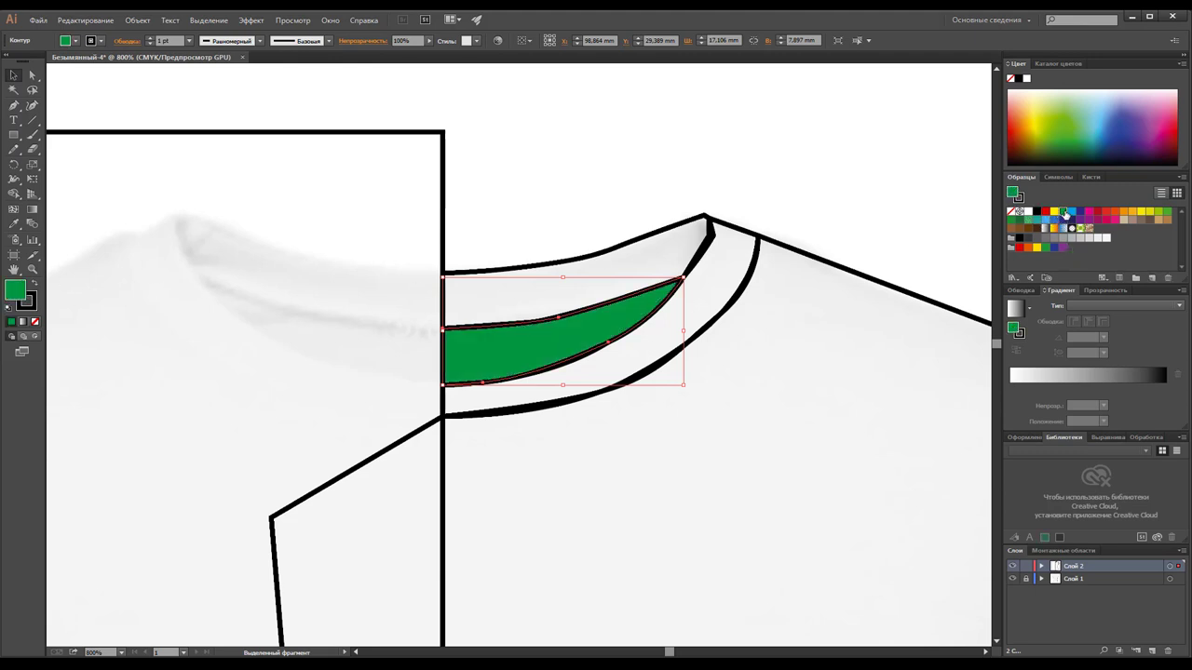
pyautogui.click(1011, 212)
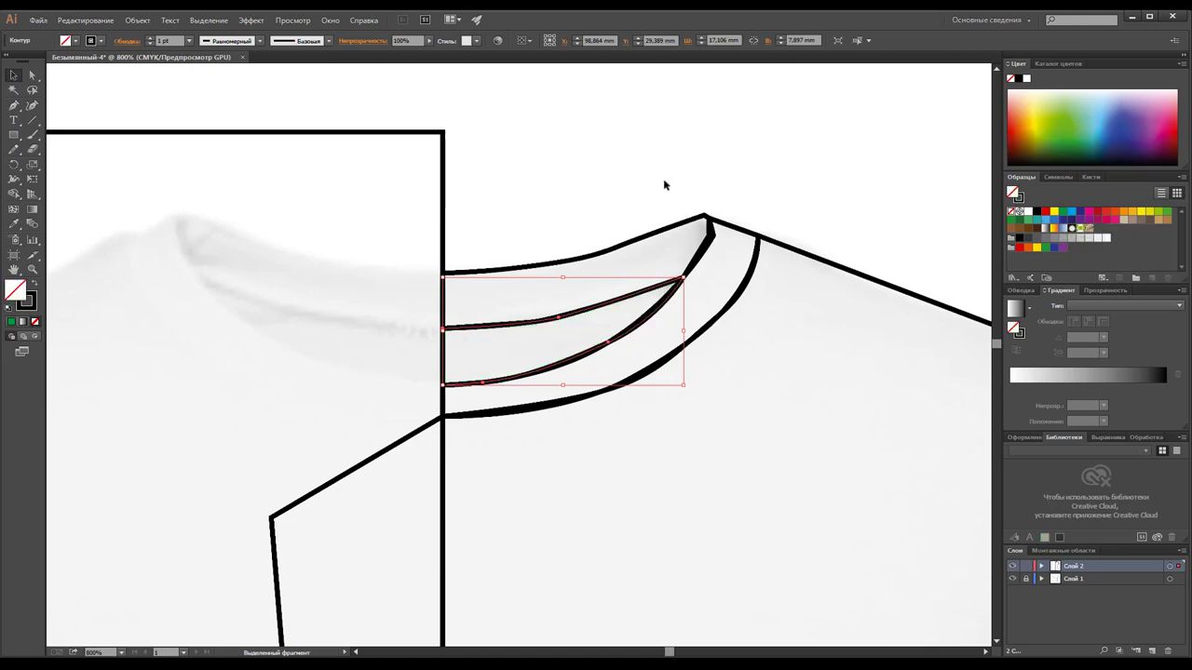
pyautogui.click(644, 189)
pyautogui.click(636, 247)
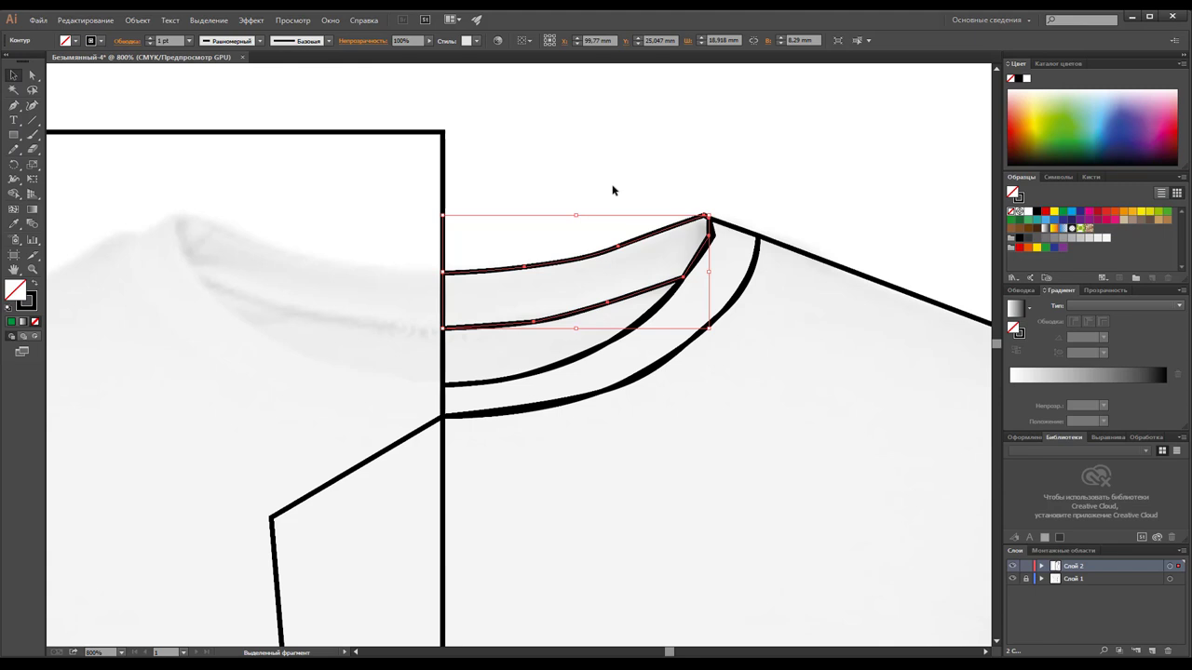
pyautogui.click(583, 406)
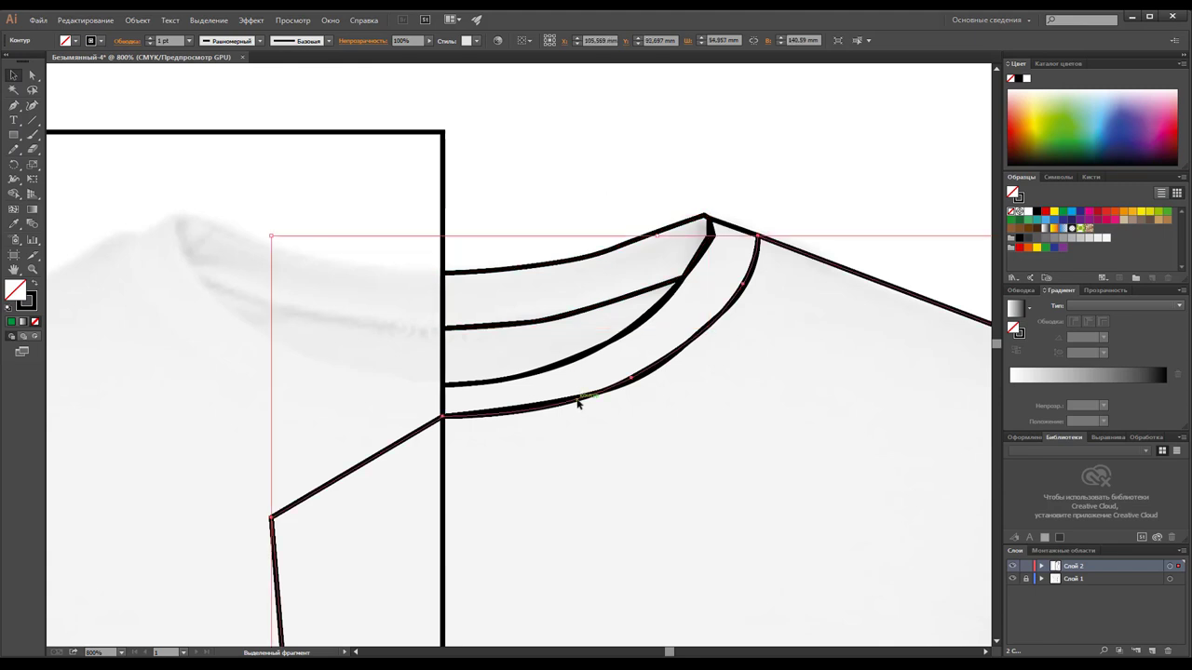
pyautogui.click(485, 386)
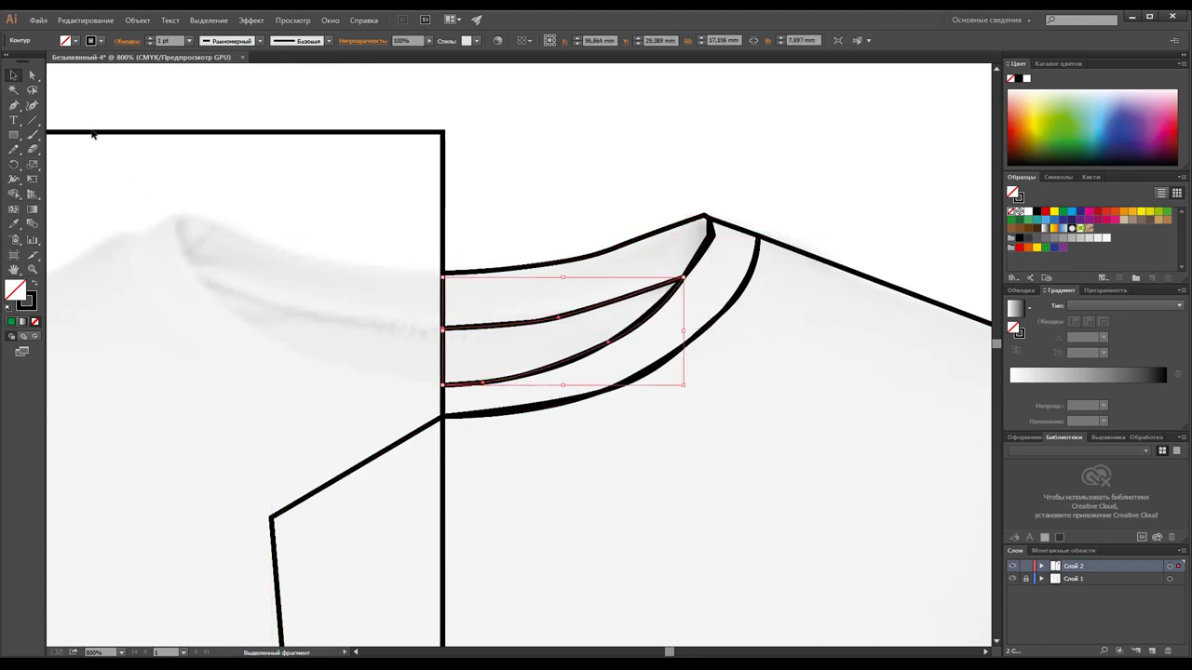
pyautogui.click(32, 75)
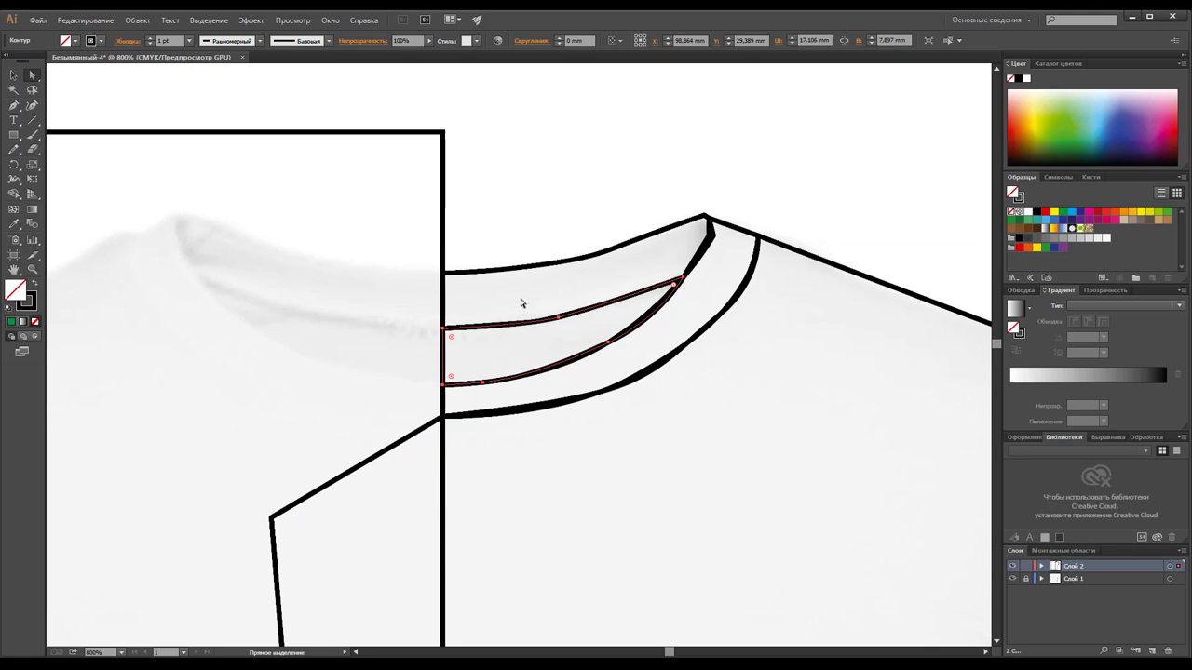
pyautogui.click(13, 75)
pyautogui.click(540, 151)
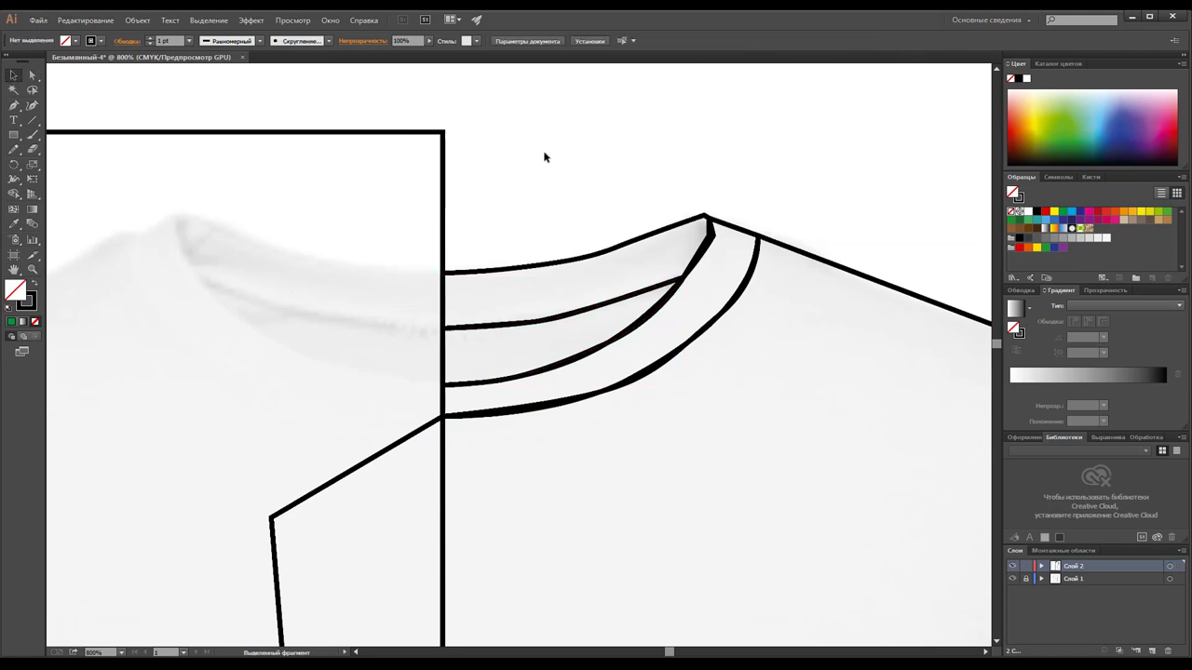
# Zoom out, select all the outlines and apply Pathfinder Divide.
pyautogui.press('z')
pyautogui.keyDown('alt'); pyautogui.click(580, 475); pyautogui.keyUp('alt')
pyautogui.keyDown('alt'); pyautogui.click(572, 432); pyautogui.keyUp('alt')
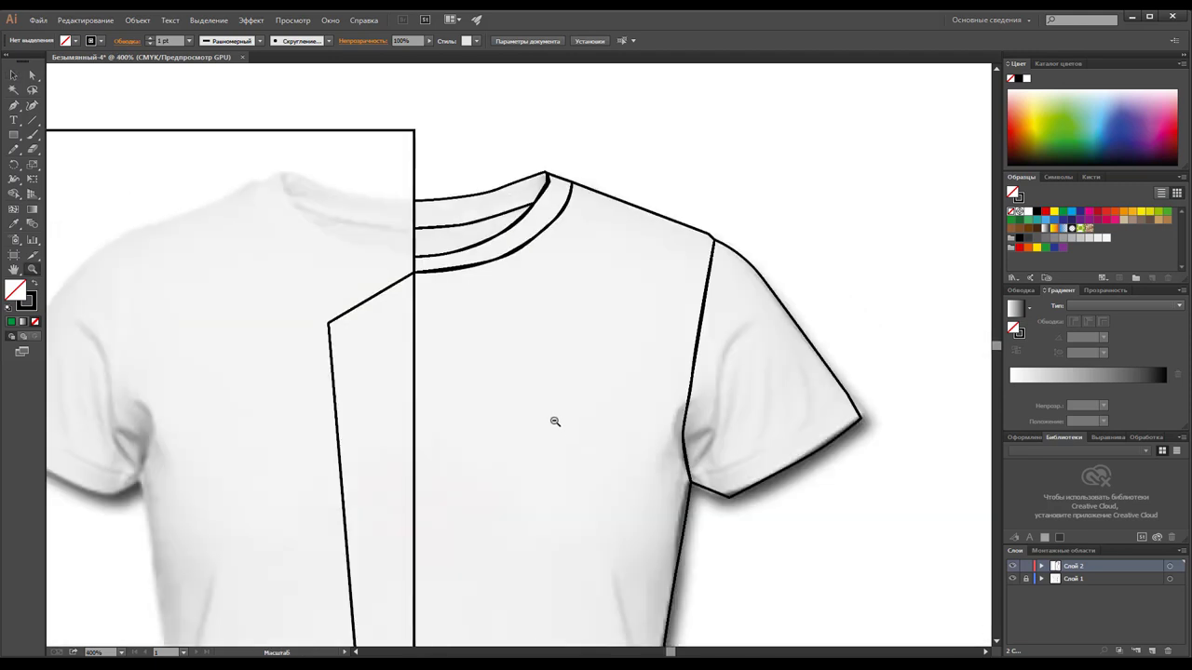
pyautogui.keyDown('alt'); pyautogui.click(531, 413); pyautogui.keyUp('alt')
pyautogui.scroll(-2, 529, 411)
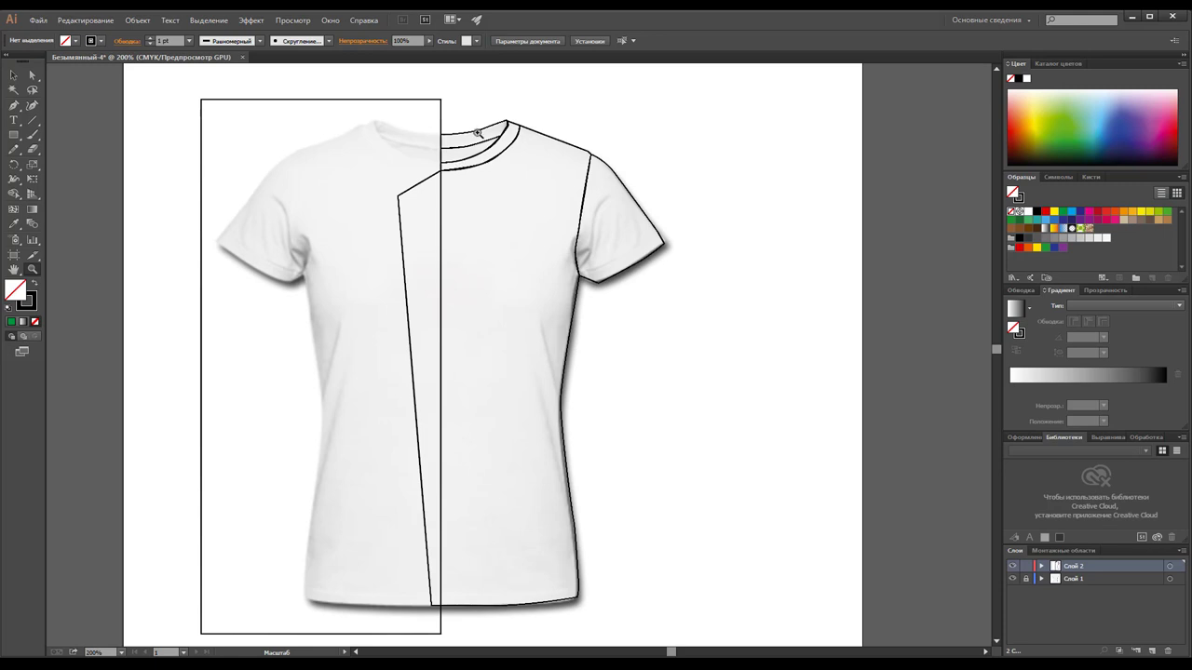
pyautogui.click(13, 74)
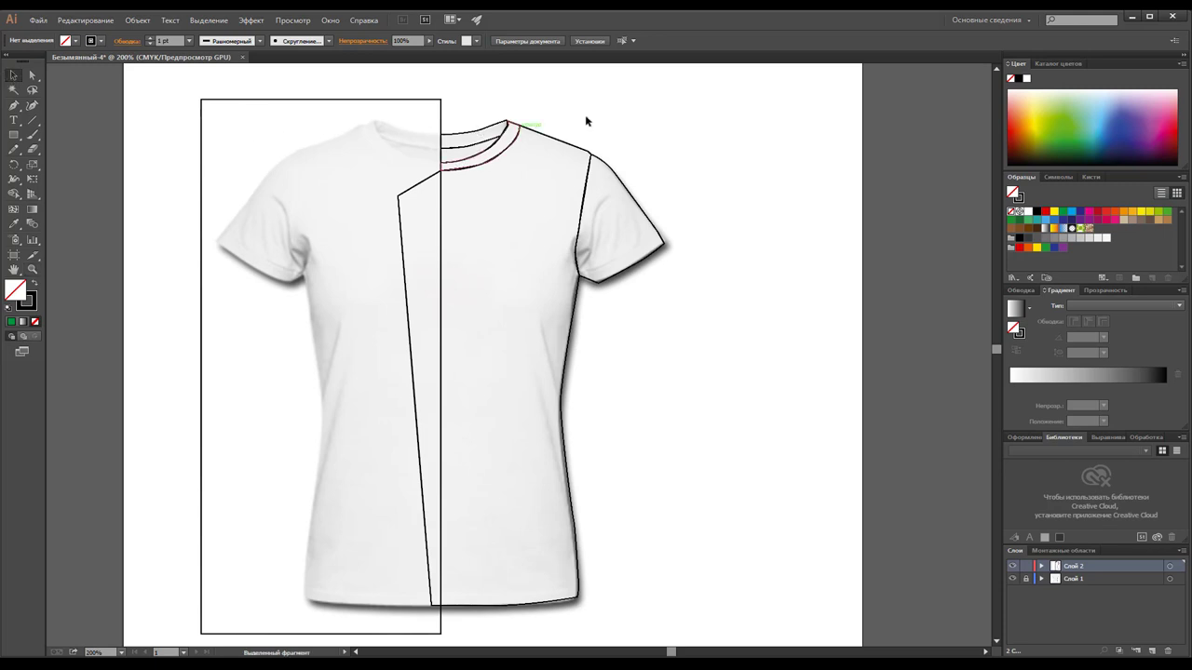
pyautogui.moveTo(635, 97)
pyautogui.mouseDown()
pyautogui.moveTo(540, 231)
pyautogui.moveTo(311, 611)
pyautogui.moveTo(352, 605)
pyautogui.mouseUp()
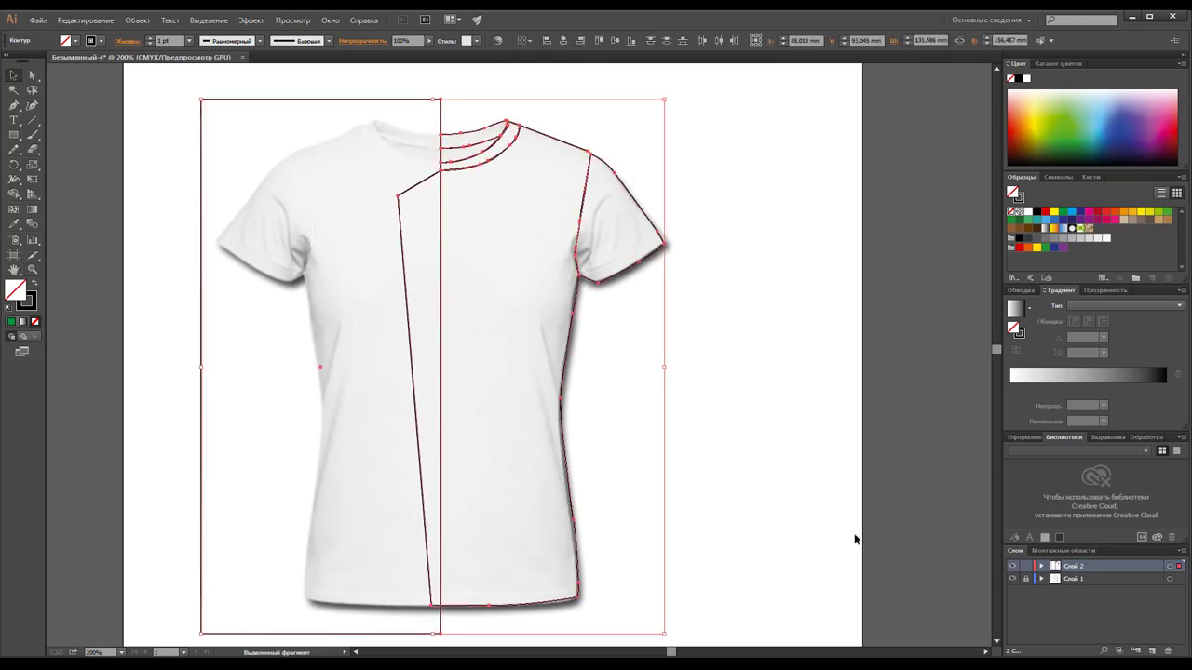
pyautogui.click(1147, 438)
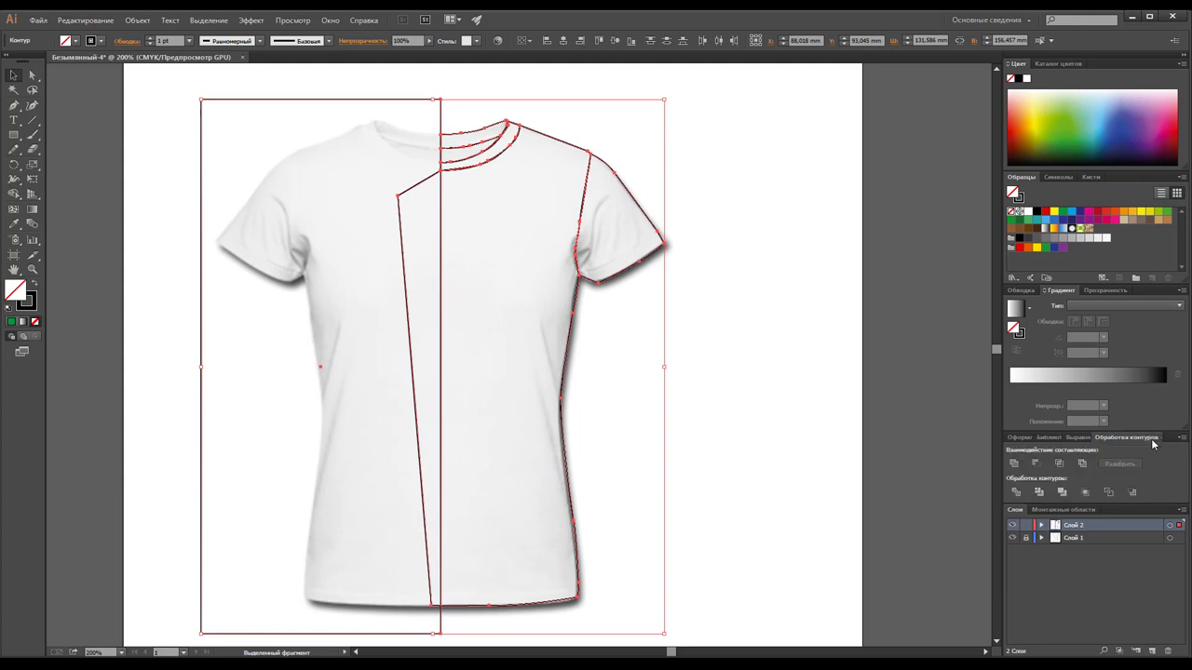
pyautogui.click(1015, 492)
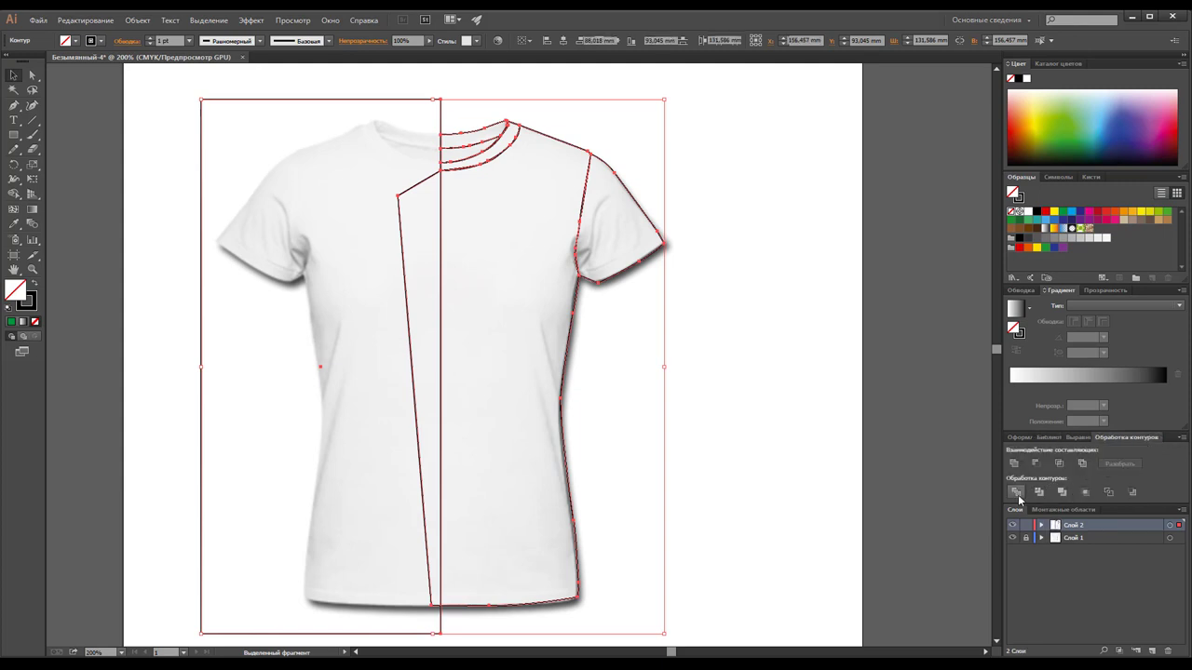
# Ungroup the divided pieces and delete the leftover rectangle and slanted line.
pyautogui.rightClick(520, 379)
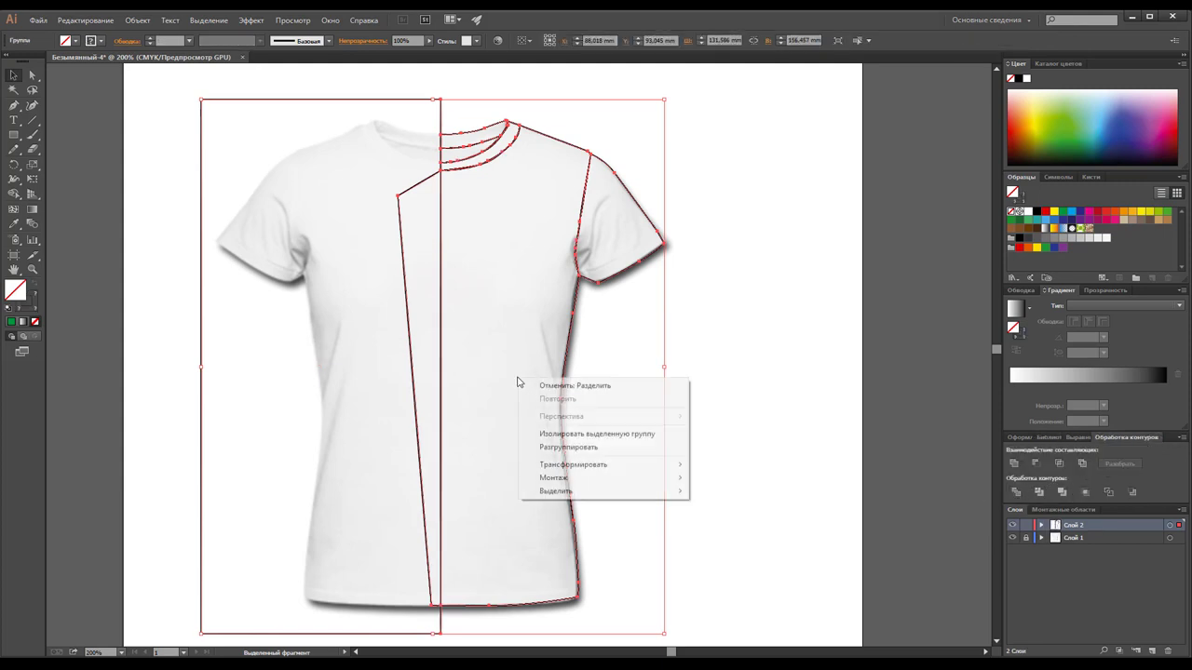
pyautogui.click(583, 448)
pyautogui.click(740, 445)
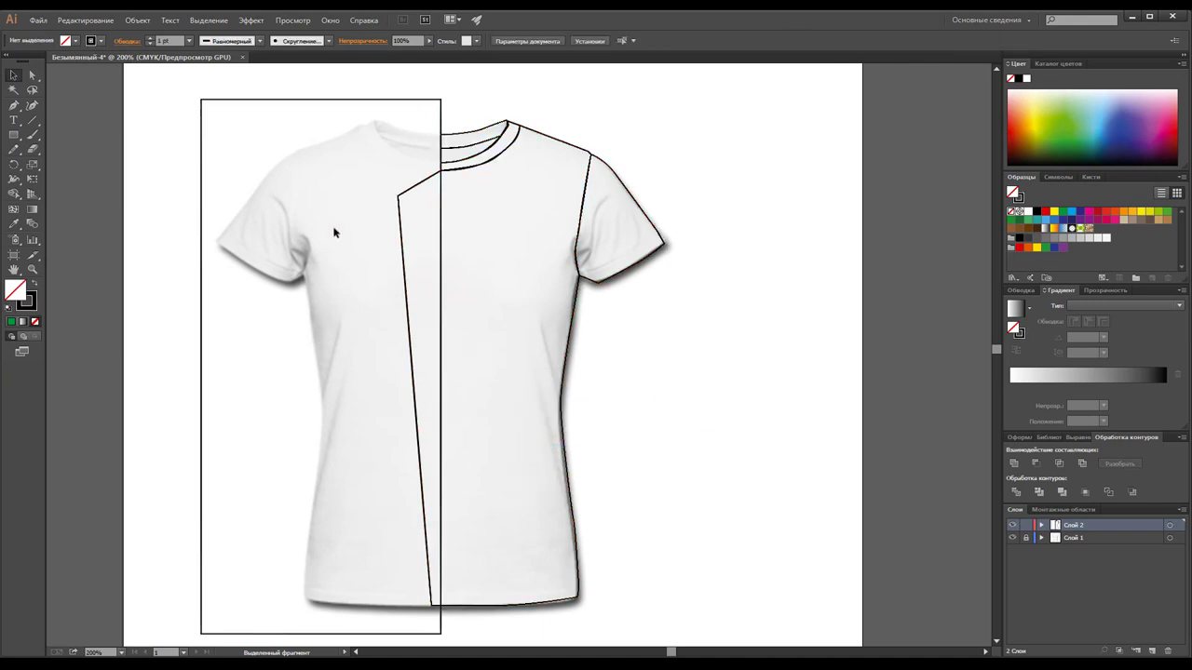
pyautogui.moveTo(179, 142); pyautogui.dragTo(414, 373)
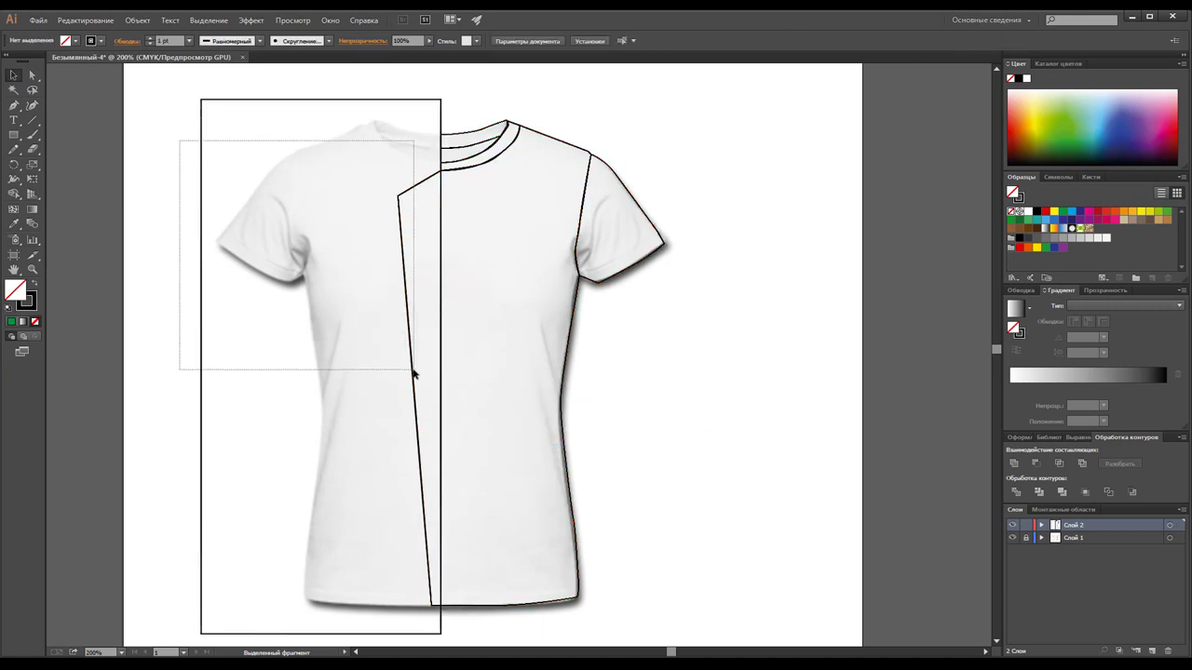
pyautogui.click(792, 357)
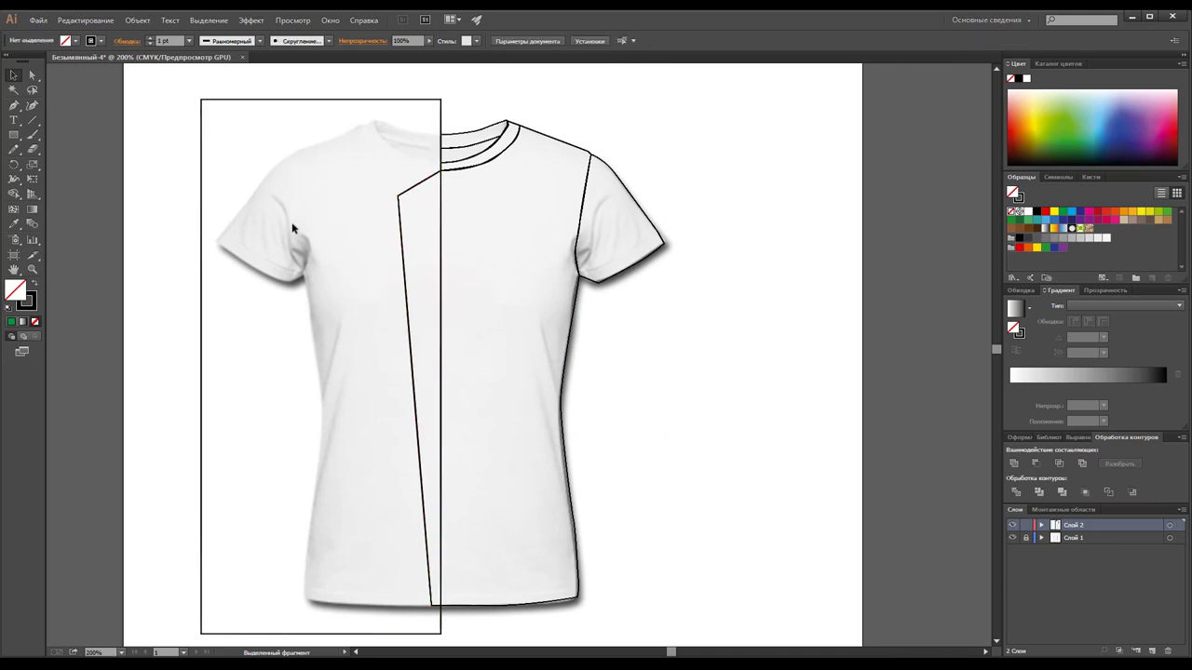
pyautogui.moveTo(178, 176); pyautogui.dragTo(414, 322)
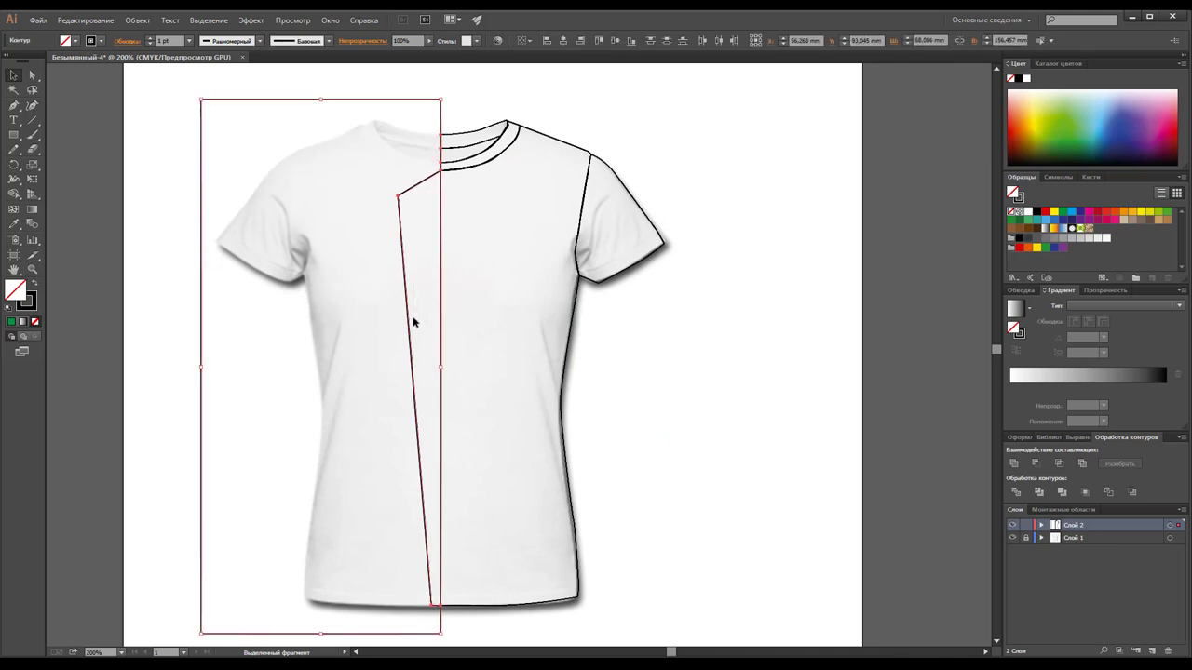
pyautogui.press('Delete')
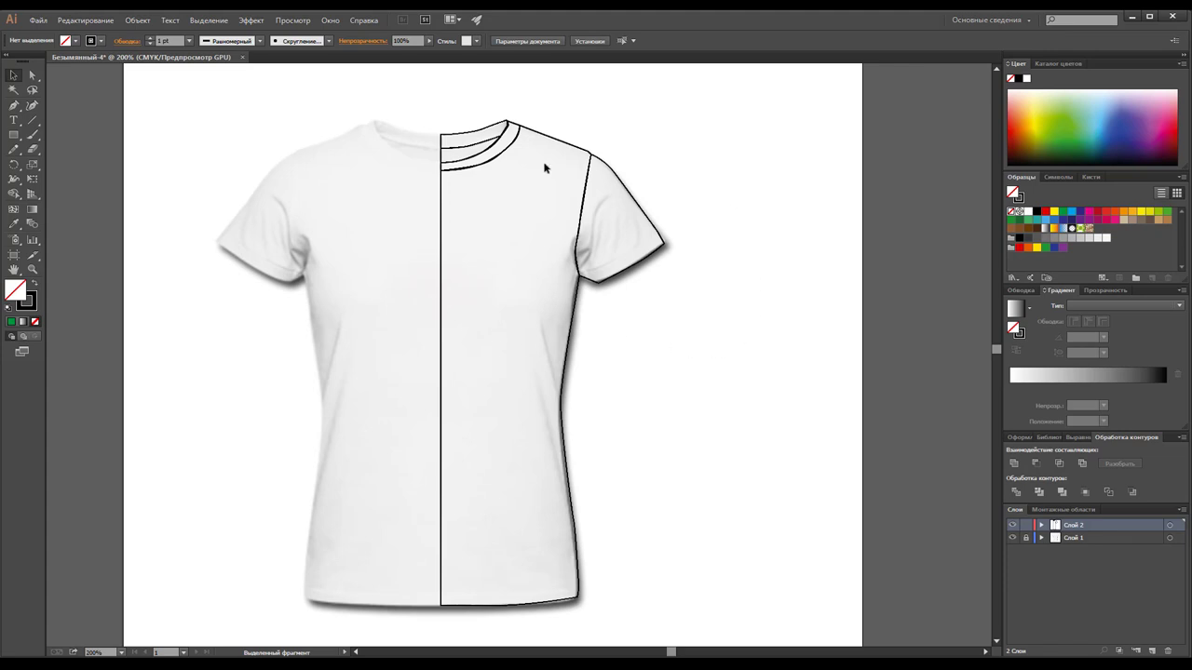
# Zoom in on the collar band to 1200%.
pyautogui.click(32, 269)
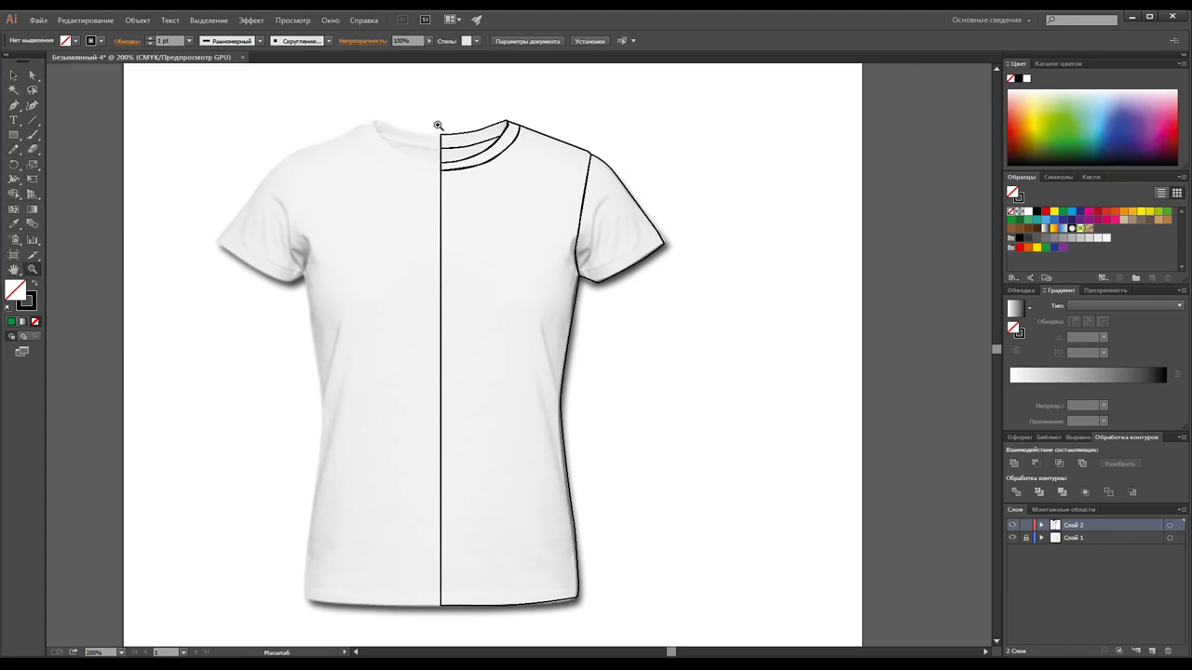
pyautogui.click(438, 124)
pyautogui.click(510, 351)
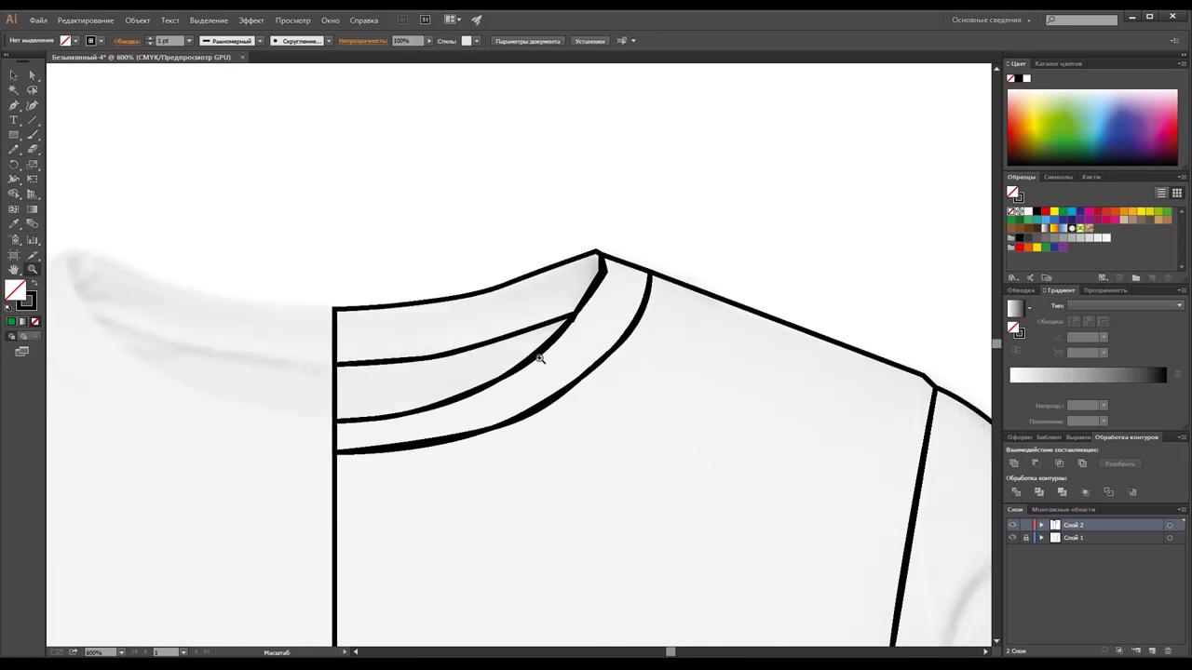
pyautogui.click(550, 365)
# Select the individual neckline curves one by one to inspect them.
pyautogui.click(14, 78)
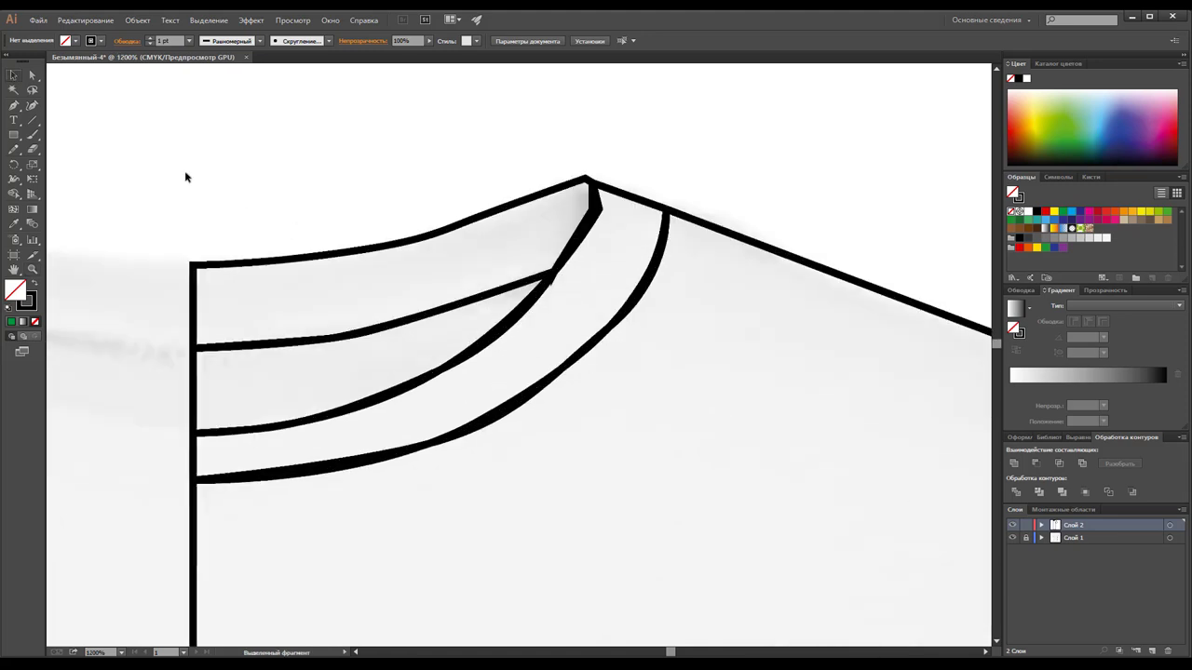
pyautogui.click(342, 409)
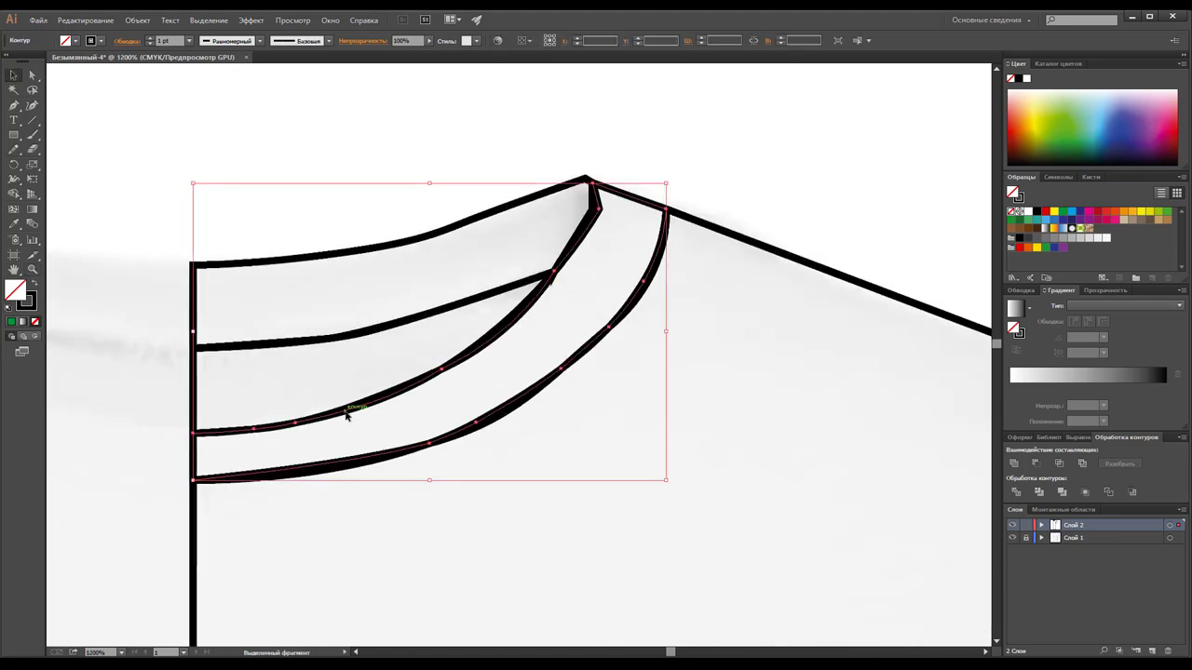
pyautogui.click(491, 338)
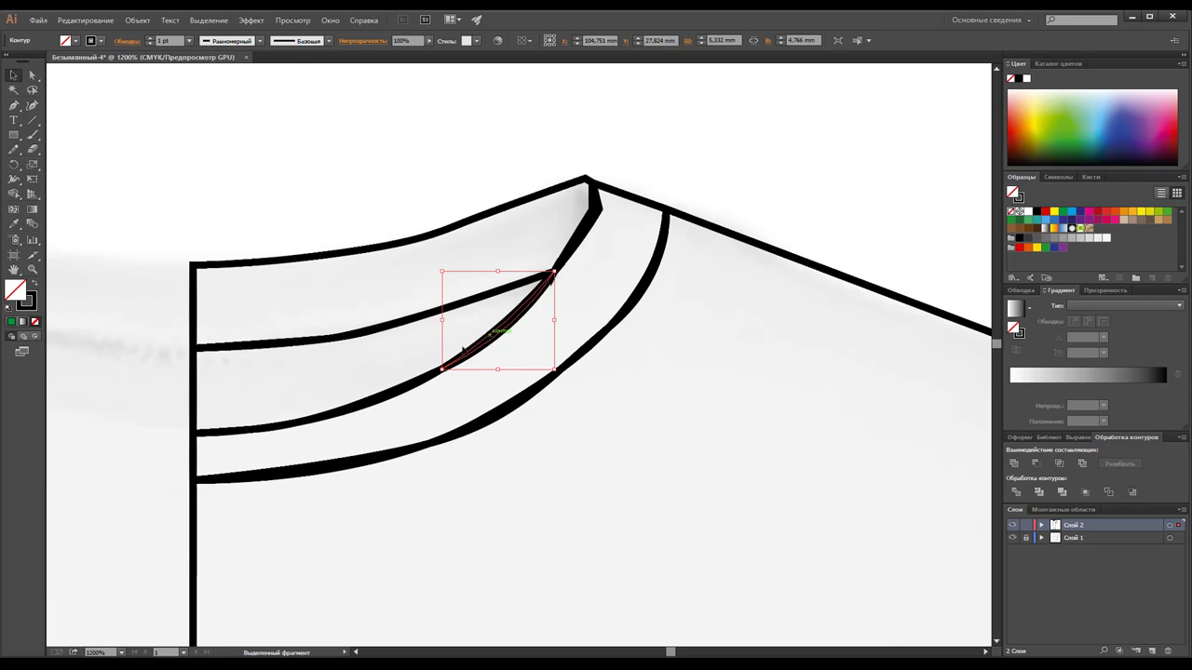
pyautogui.click(404, 395)
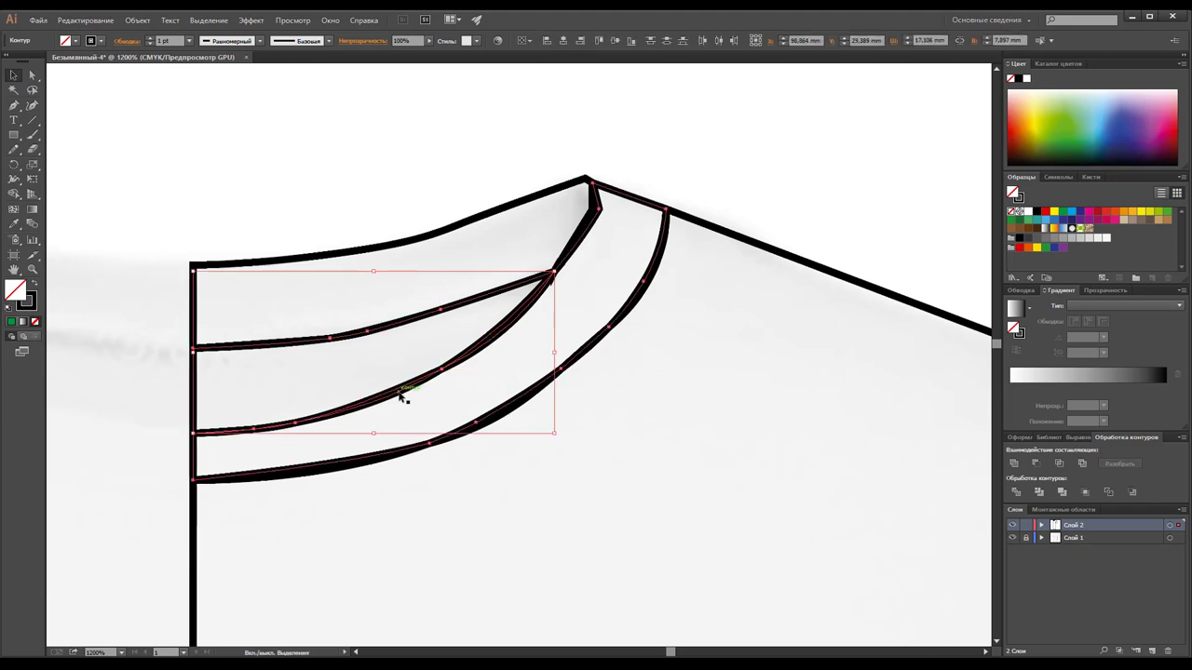
pyautogui.click(402, 396)
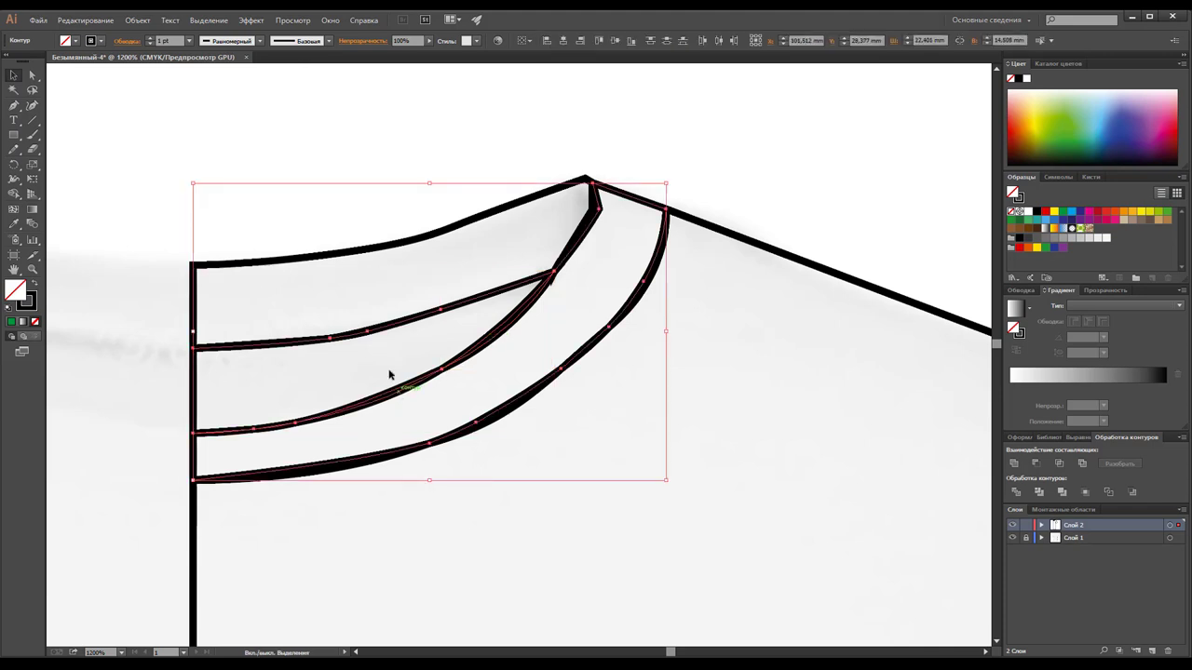
# Narrow the selection to just the upper collar-band curves and unite them with Pathfinder.
pyautogui.keyDown('shift'); pyautogui.click(582, 230); pyautogui.keyUp('shift')
pyautogui.moveTo(733, 138); pyautogui.dragTo(162, 550)
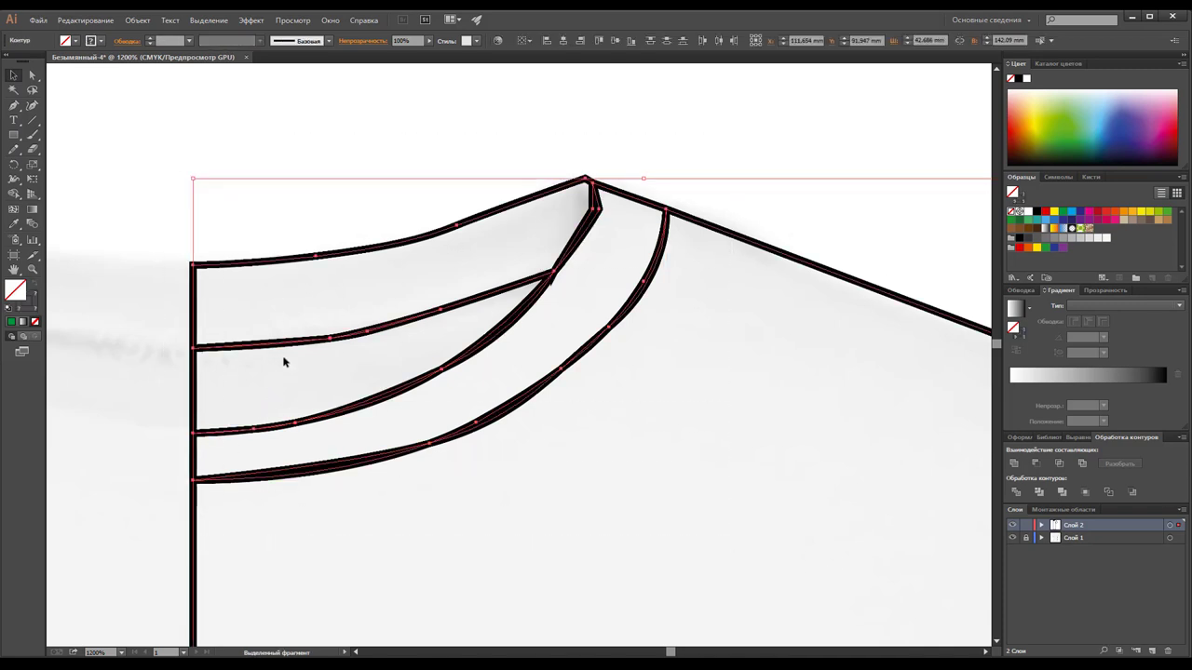
pyautogui.keyDown('shift'); pyautogui.click(287, 262); pyautogui.keyUp('shift')
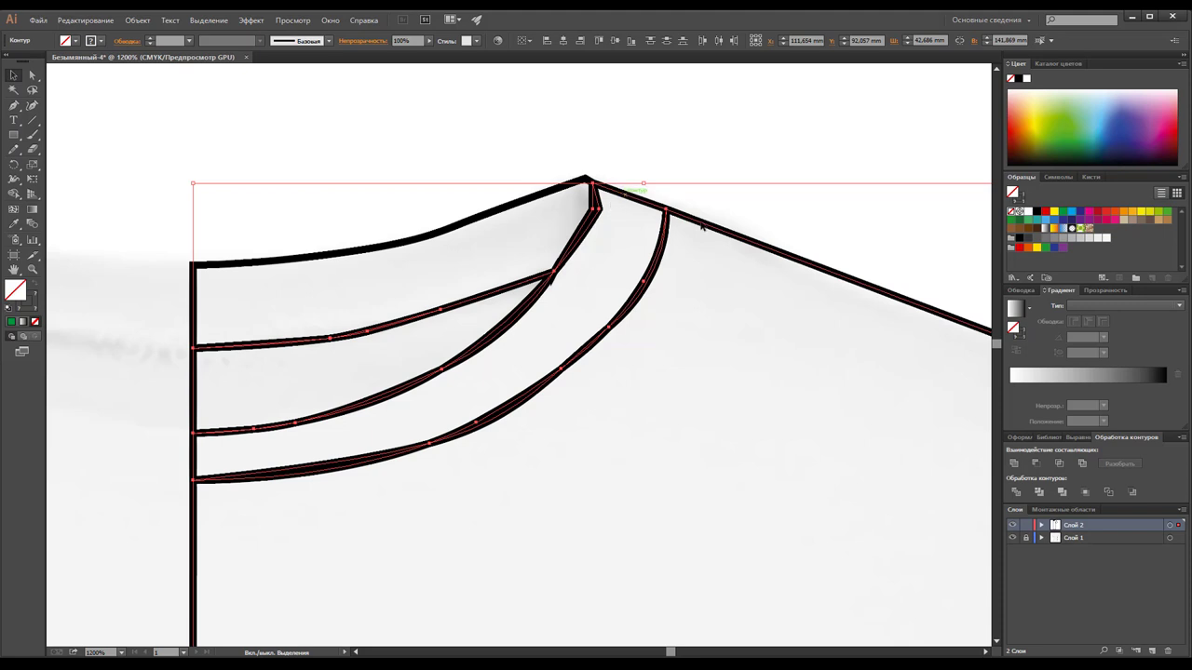
pyautogui.keyDown('shift'); pyautogui.click(766, 249); pyautogui.keyUp('shift')
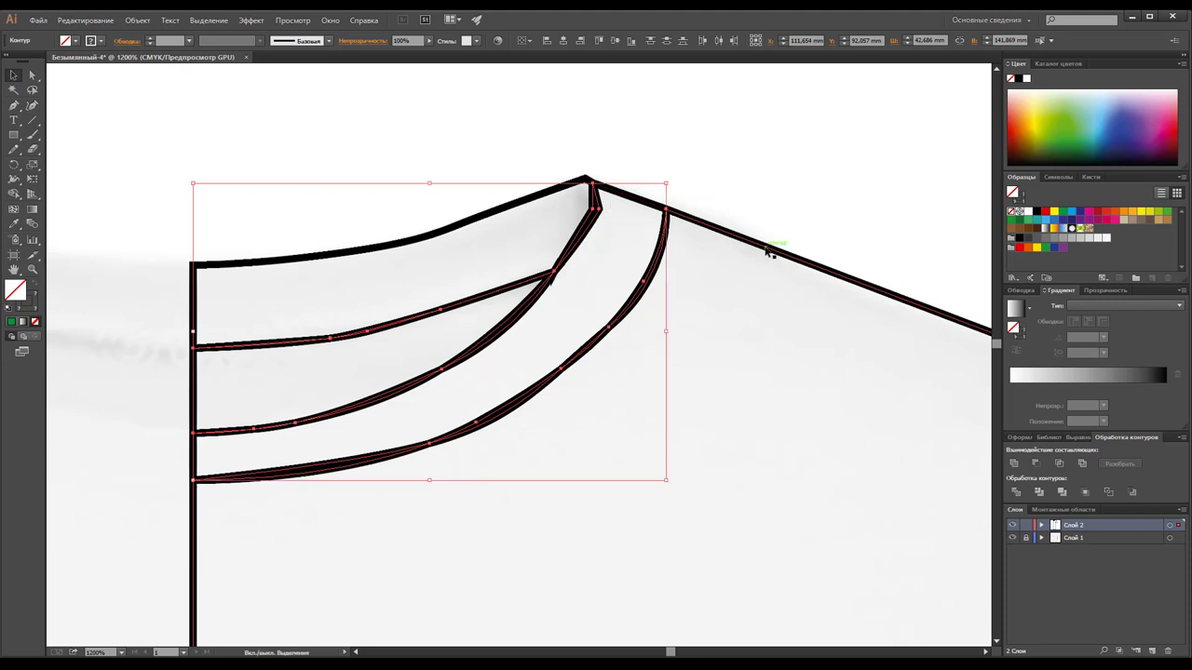
pyautogui.keyDown('shift'); pyautogui.click(650, 290); pyautogui.keyUp('shift')
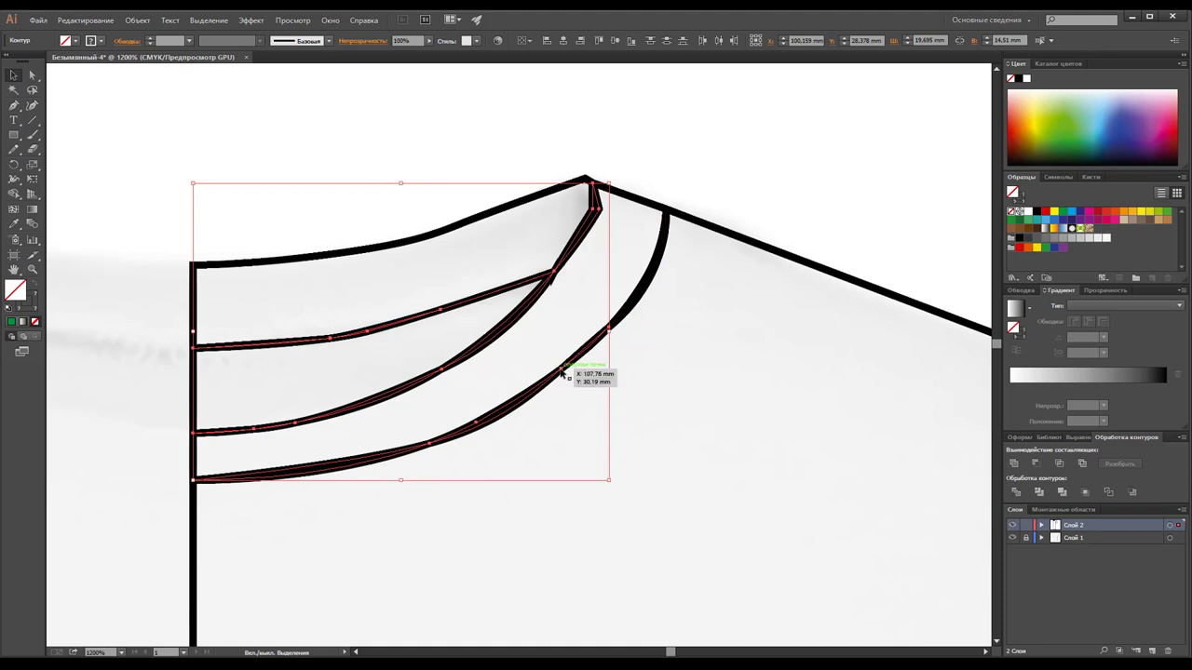
pyautogui.moveTo(536, 394); pyautogui.dragTo(545, 416)
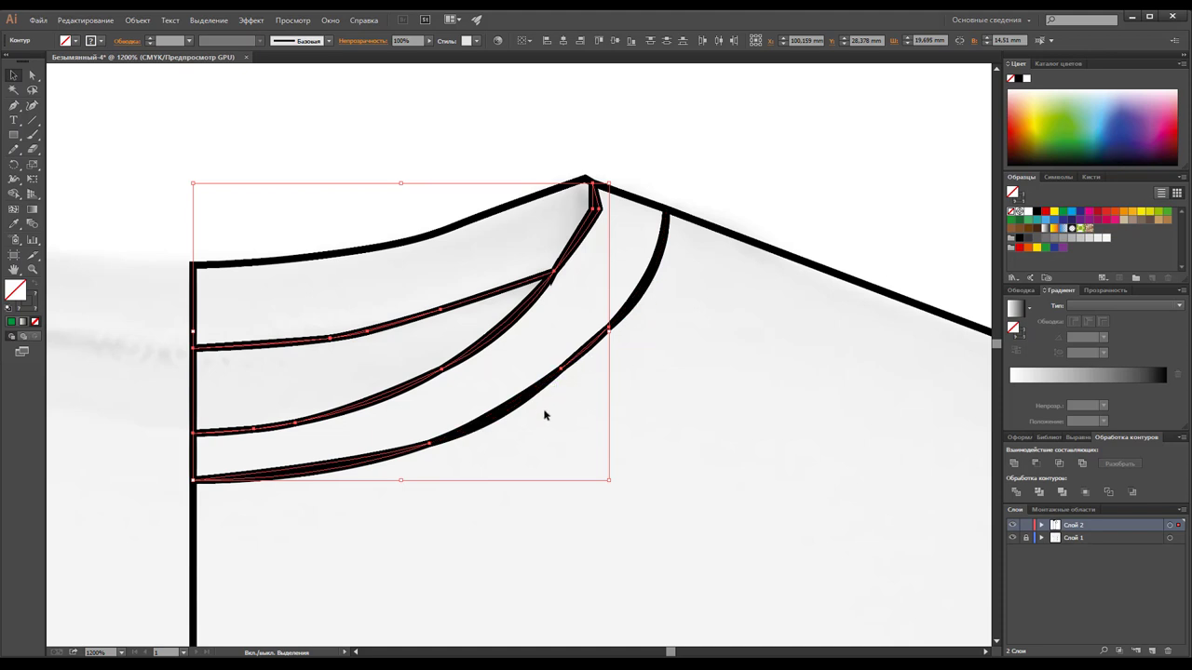
pyautogui.keyDown('shift'); pyautogui.click(395, 455); pyautogui.keyUp('shift')
pyautogui.keyDown('shift'); pyautogui.click(589, 349); pyautogui.keyUp('shift')
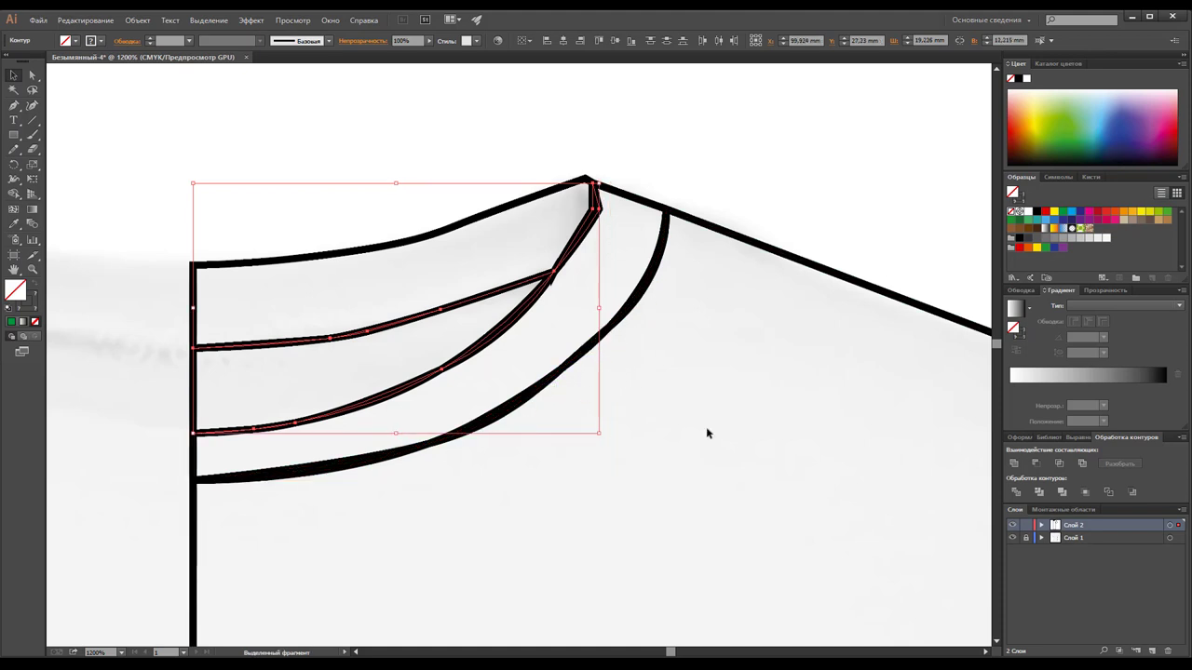
pyautogui.click(1015, 464)
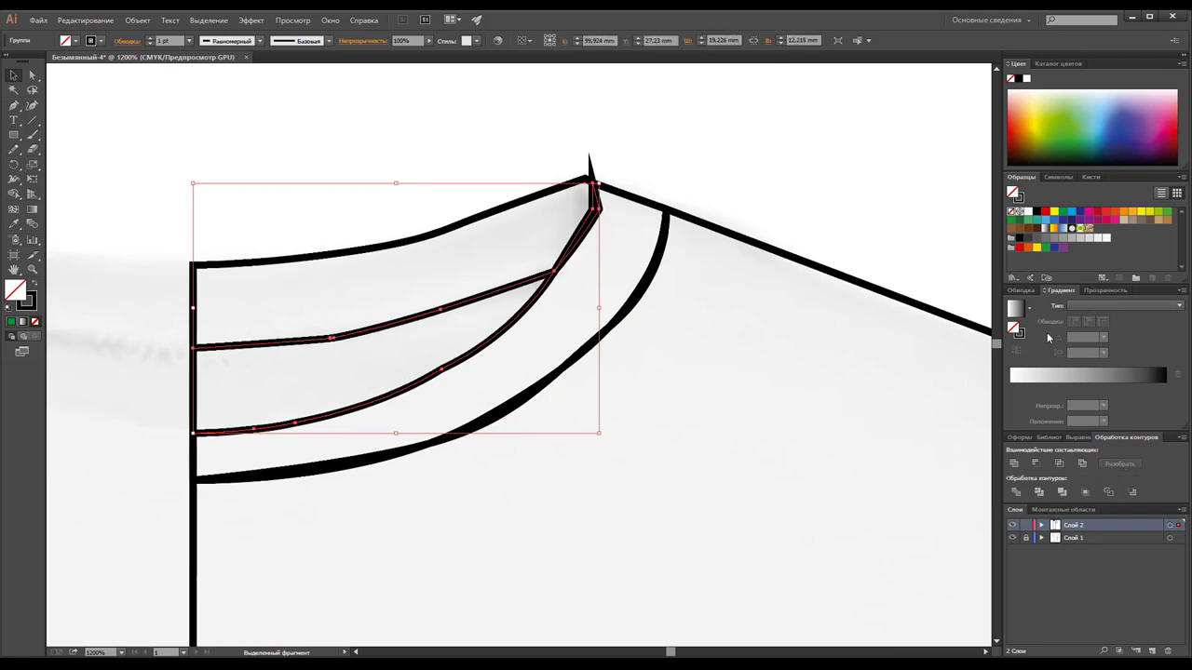
# Set the stroke corners to Round Join and unite the doubled right neckline curves.
pyautogui.click(1021, 290)
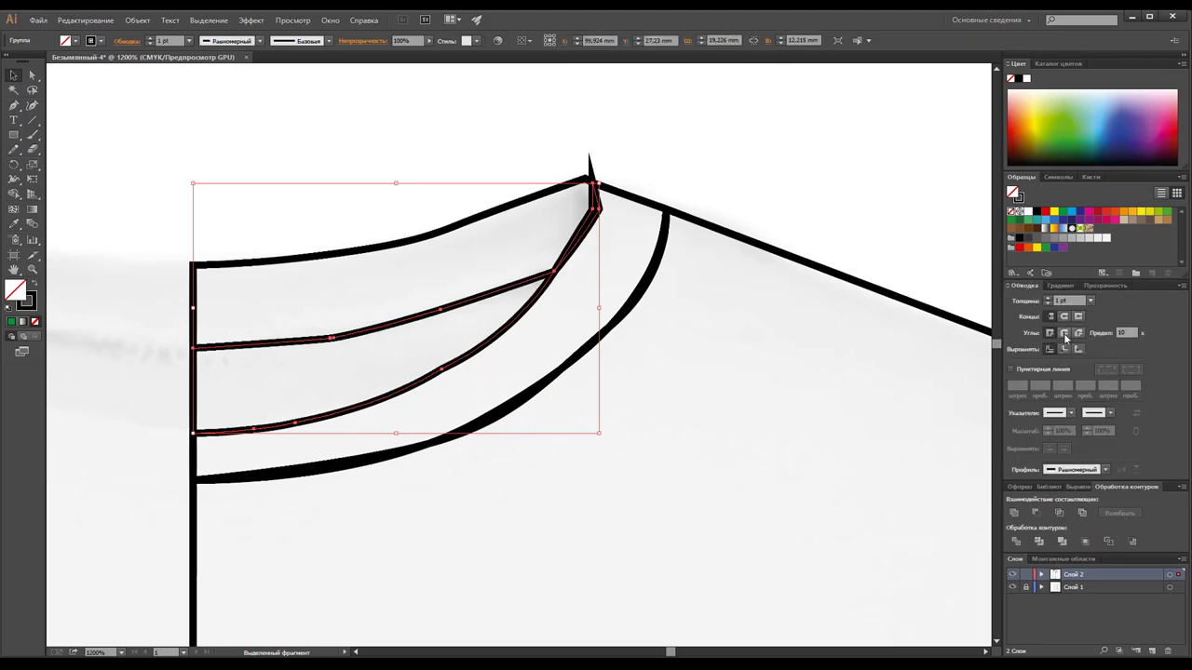
pyautogui.click(1064, 333)
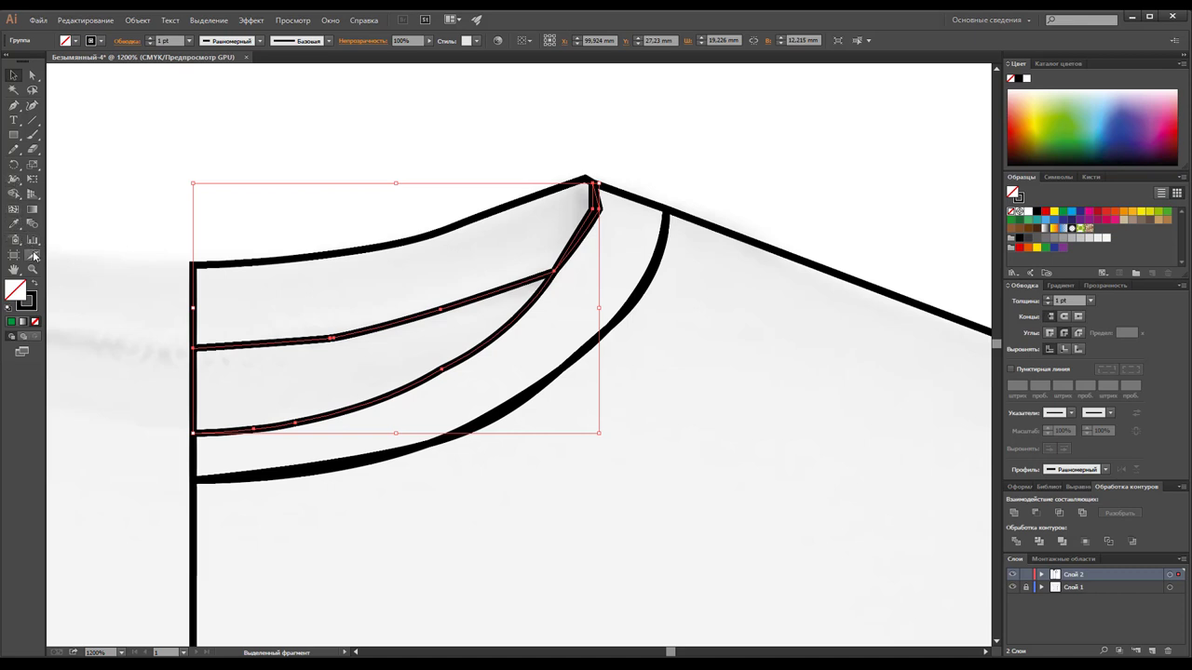
pyautogui.click(617, 326)
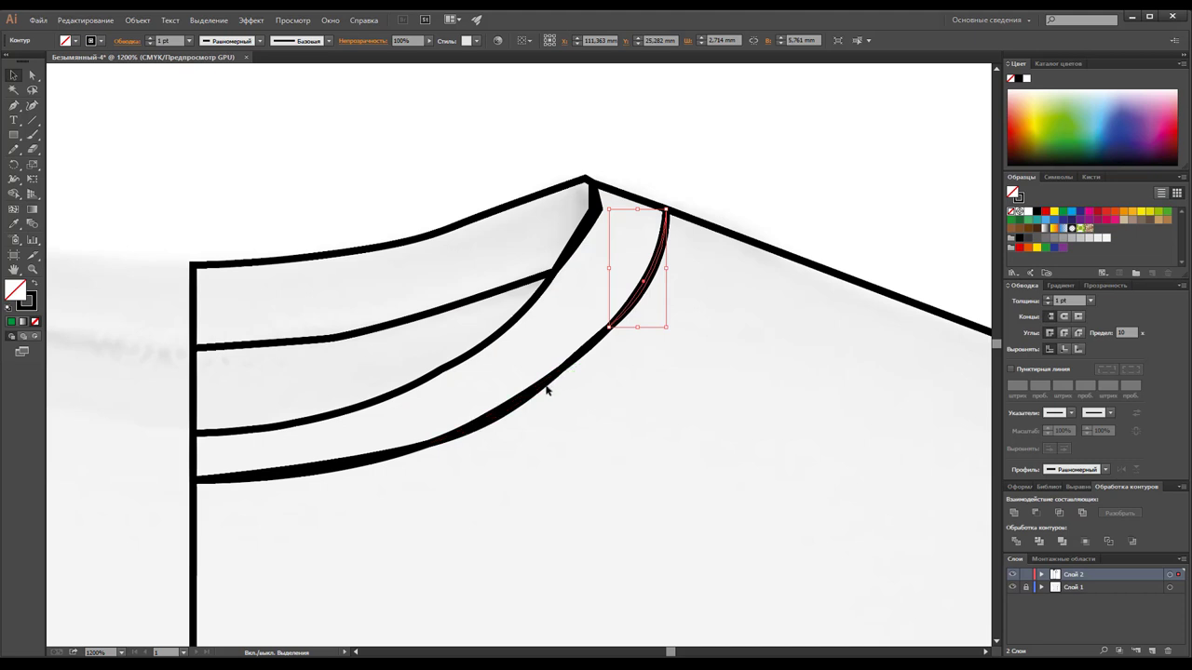
pyautogui.click(589, 348)
pyautogui.click(587, 346)
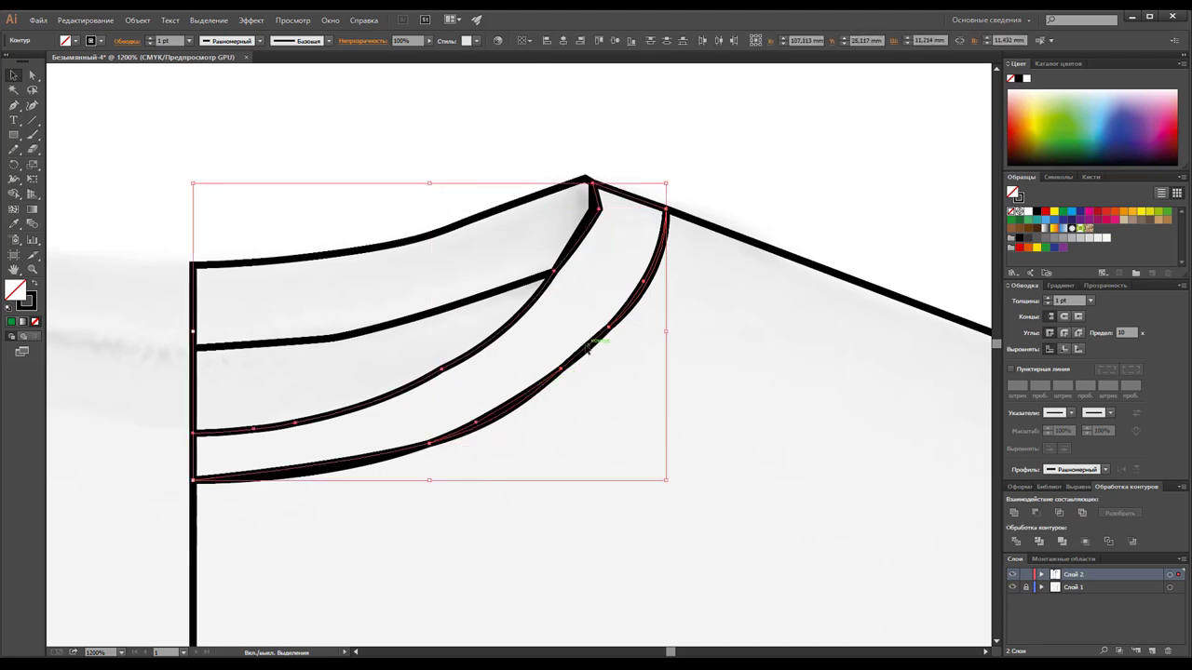
pyautogui.keyDown('shift'); pyautogui.click(329, 471); pyautogui.keyUp('shift')
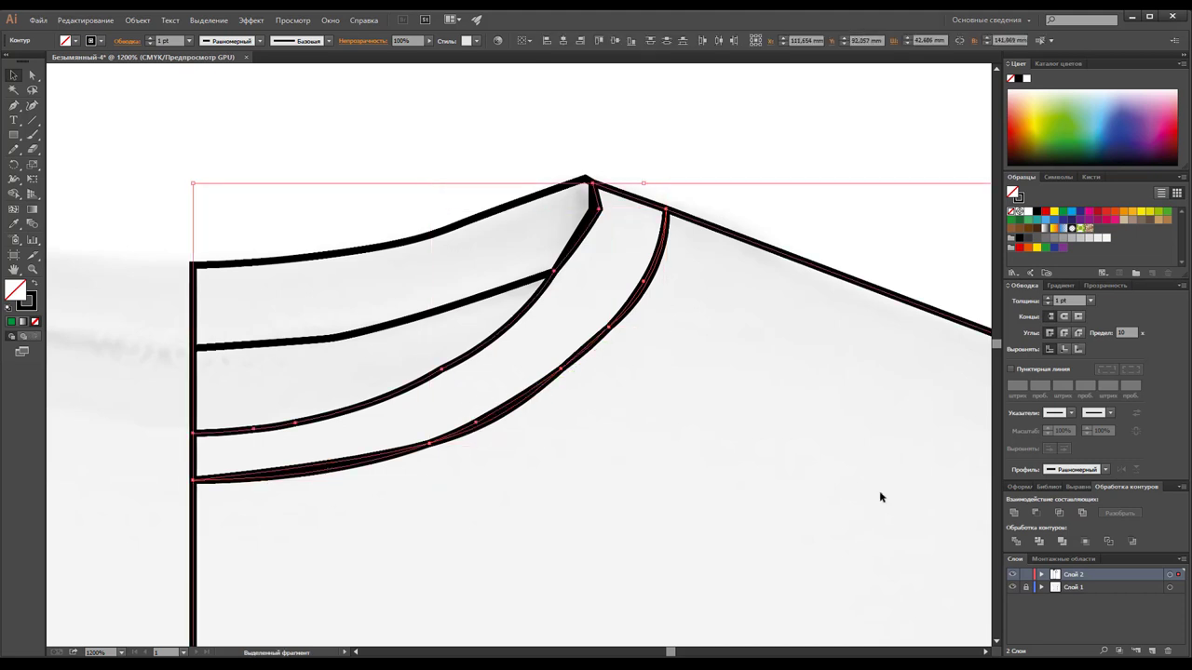
pyautogui.click(1014, 514)
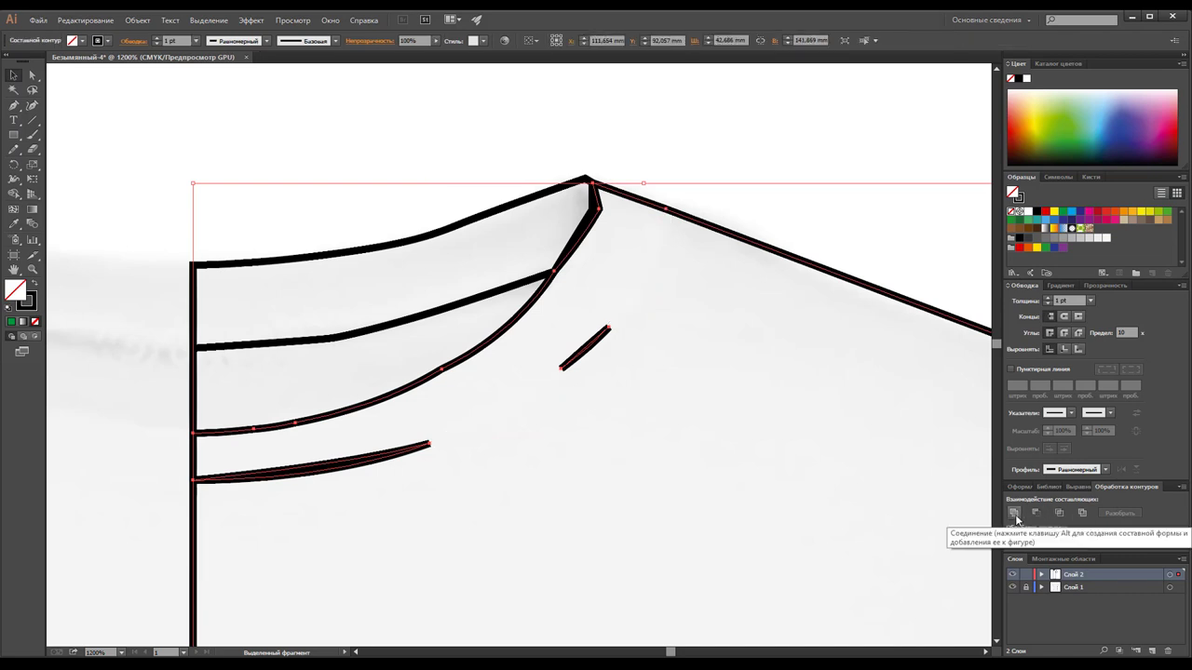
pyautogui.click(1015, 514)
pyautogui.keyDown('shift'); pyautogui.click(847, 277); pyautogui.keyUp('shift')
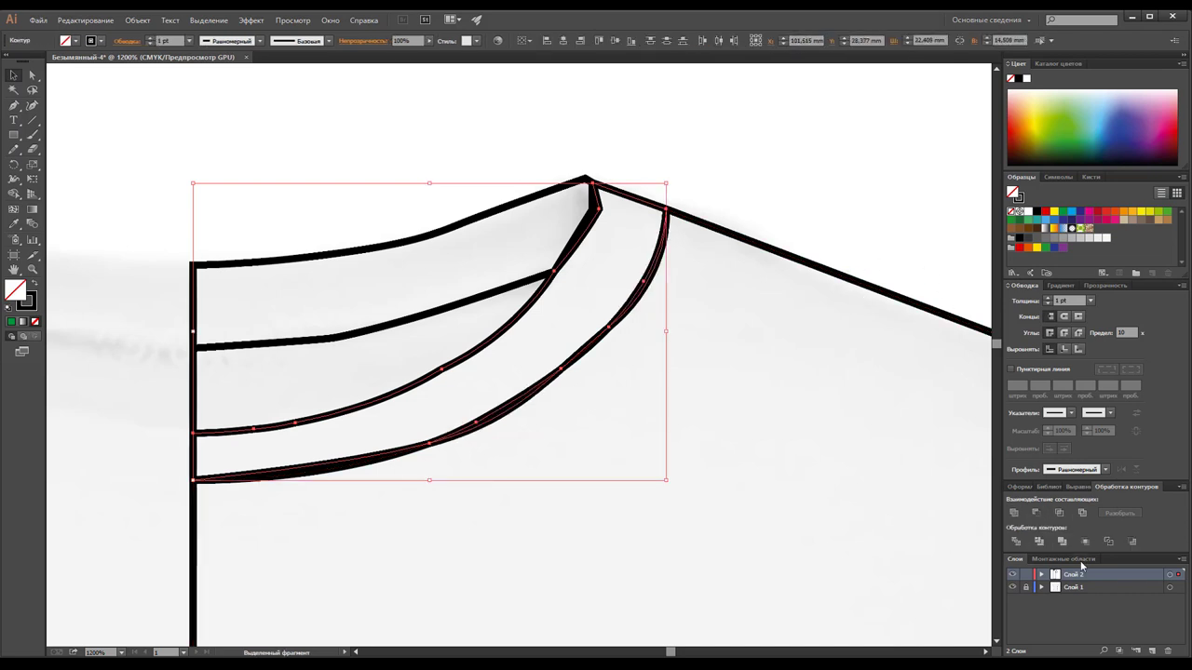
pyautogui.click(1013, 514)
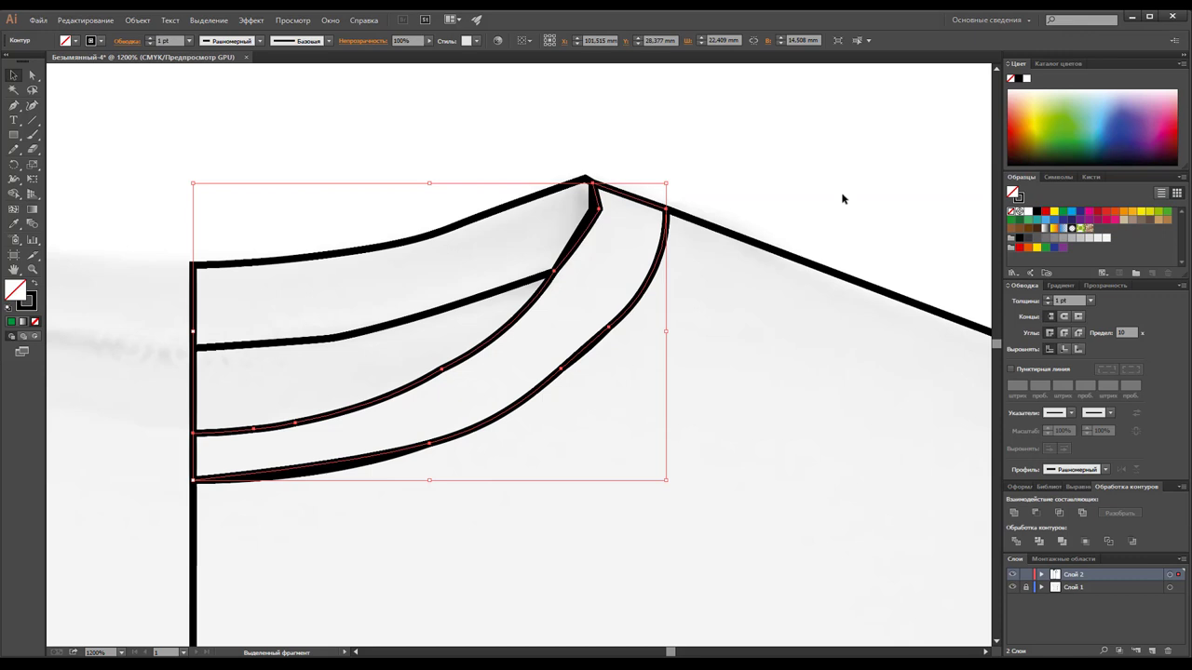
# Unite the doubled neckline curves at the lower left into single paths.
pyautogui.click(336, 472)
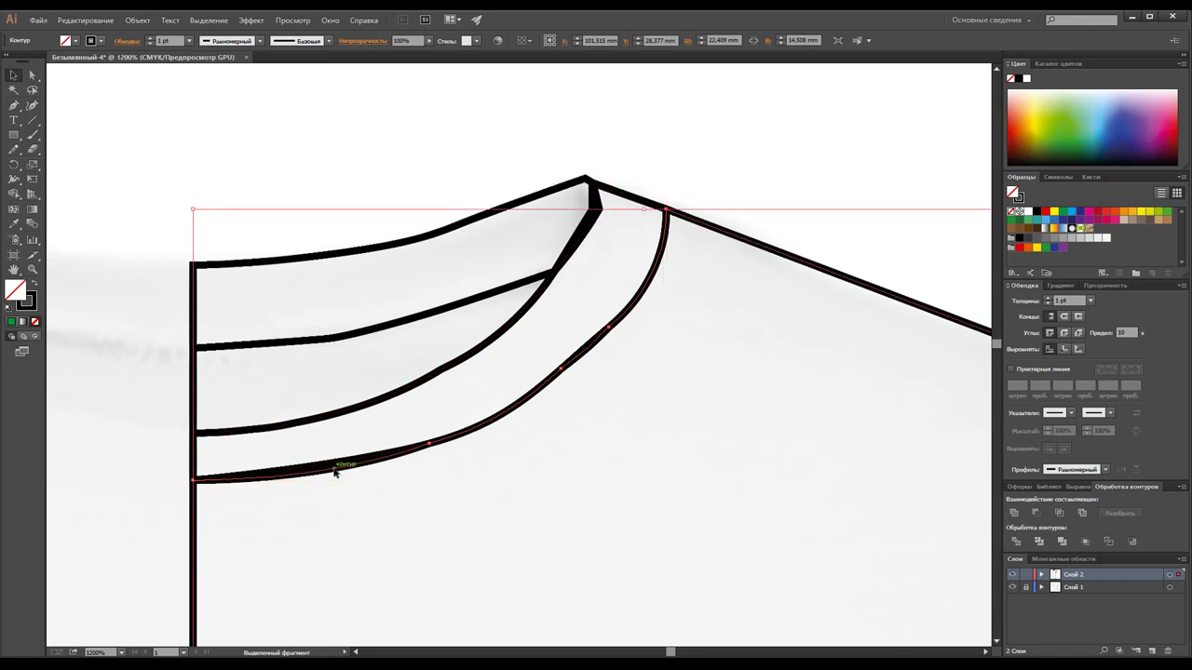
pyautogui.click(429, 495)
pyautogui.moveTo(160, 456); pyautogui.dragTo(269, 513)
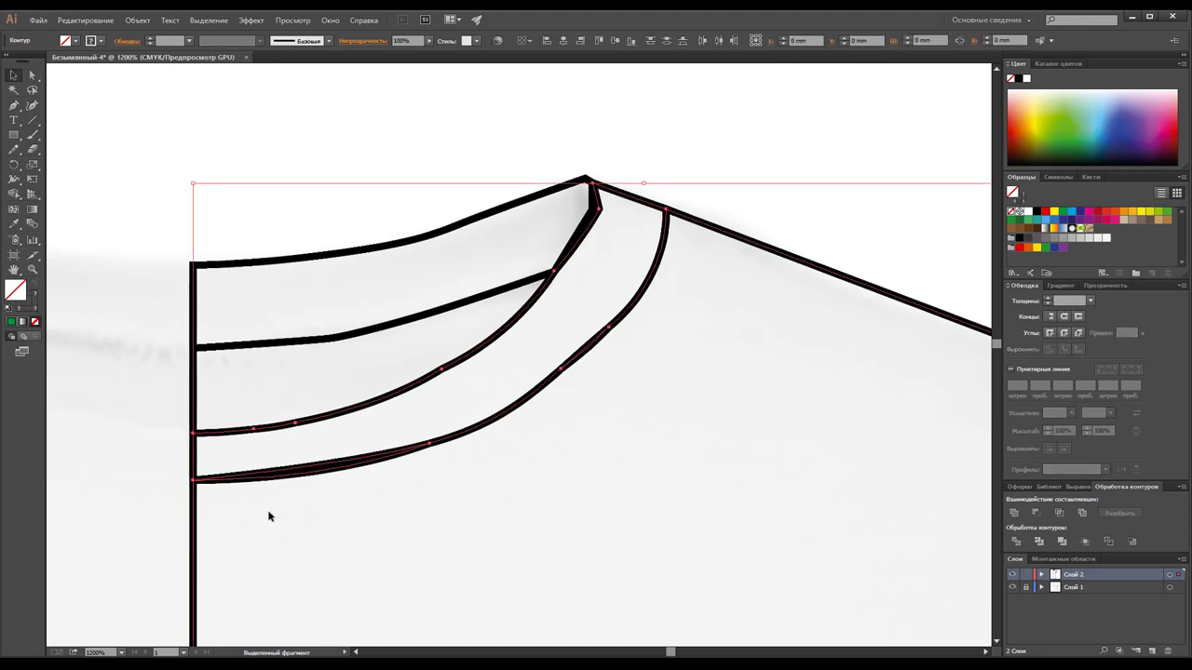
pyautogui.keyDown('shift'); pyautogui.click(194, 500); pyautogui.keyUp('shift')
pyautogui.keyDown('shift'); pyautogui.click(197, 399); pyautogui.keyUp('shift')
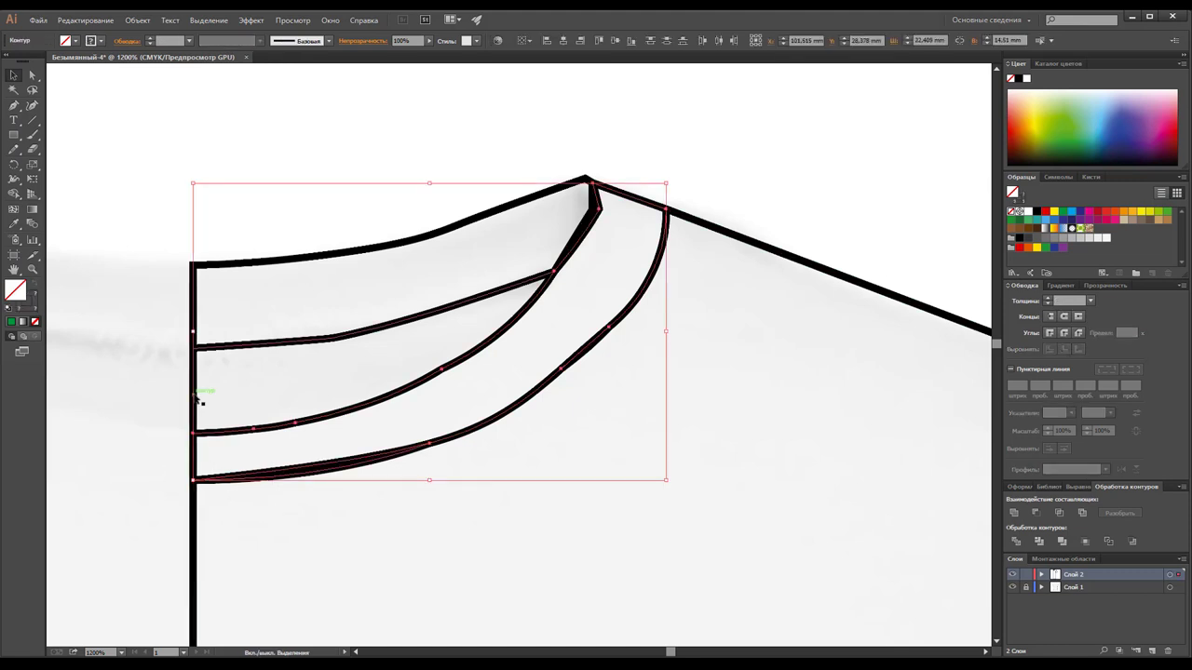
pyautogui.keyDown('shift'); pyautogui.click(198, 399); pyautogui.keyUp('shift')
pyautogui.moveTo(155, 376); pyautogui.dragTo(223, 407)
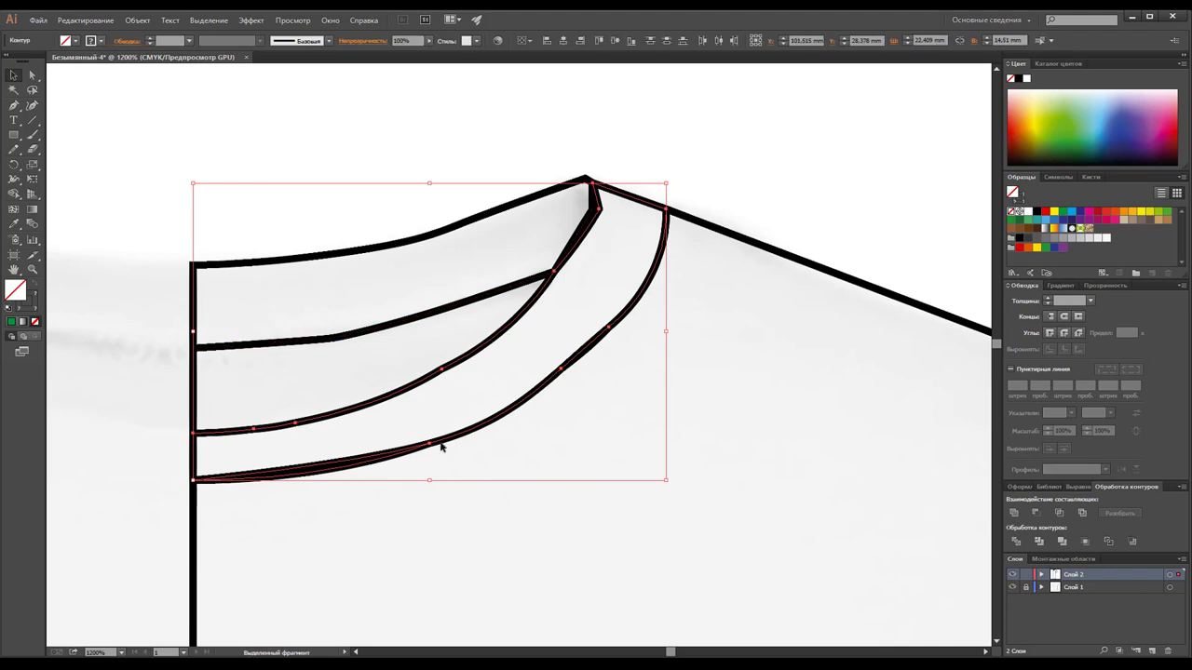
pyautogui.click(1012, 518)
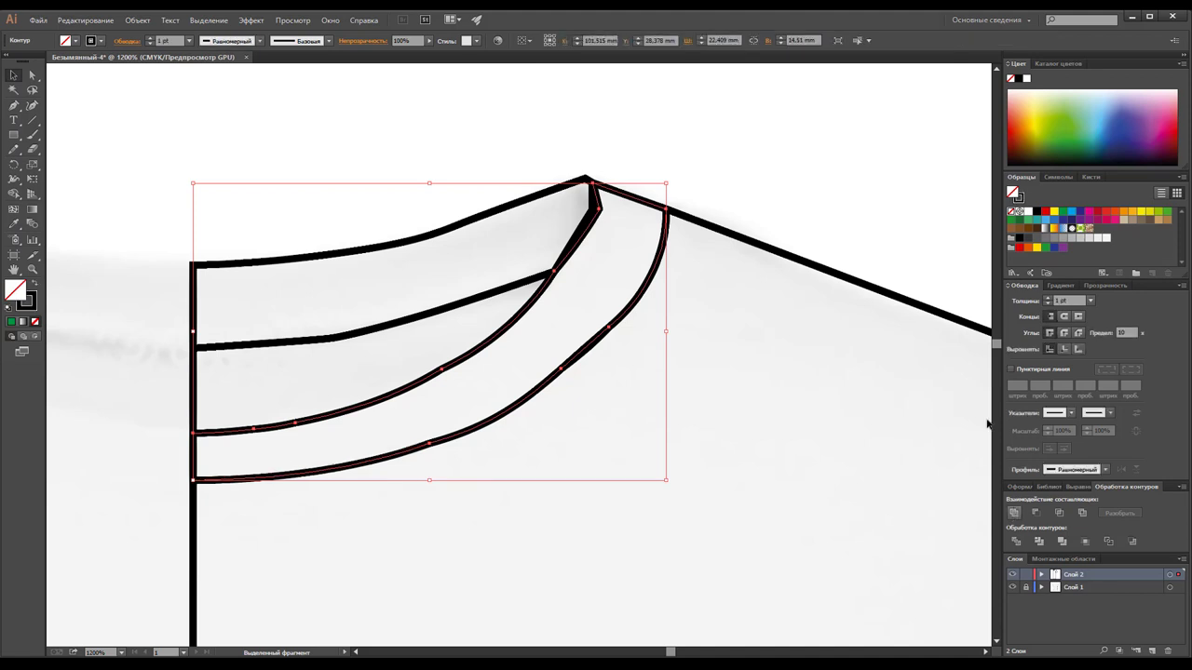
pyautogui.click(884, 205)
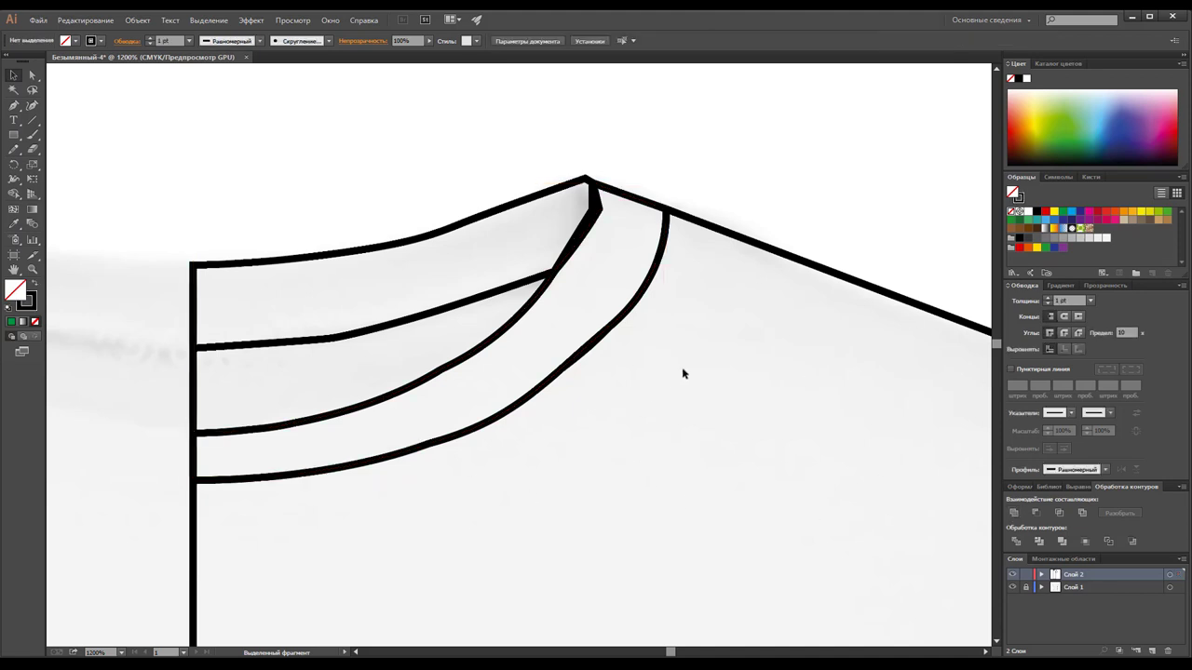
pyautogui.click(591, 216)
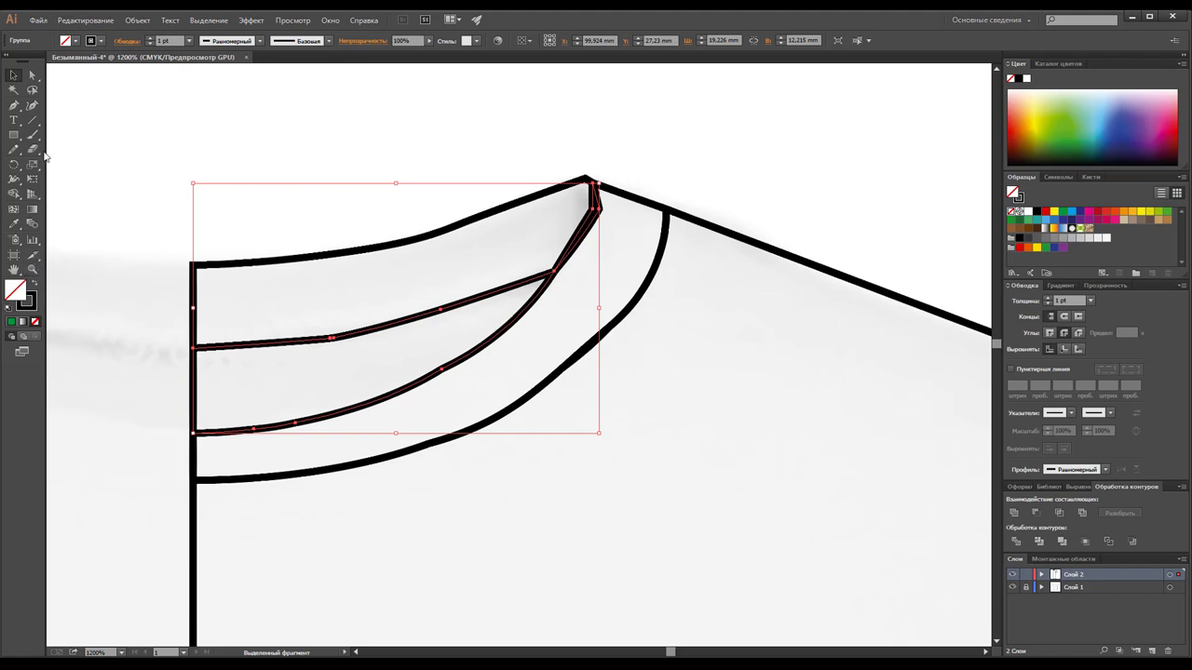
# Cut the collar curve at the shoulder tip with Scissors and ungroup the collar curves.
pyautogui.moveTo(34, 150); pyautogui.dragTo(70, 165)
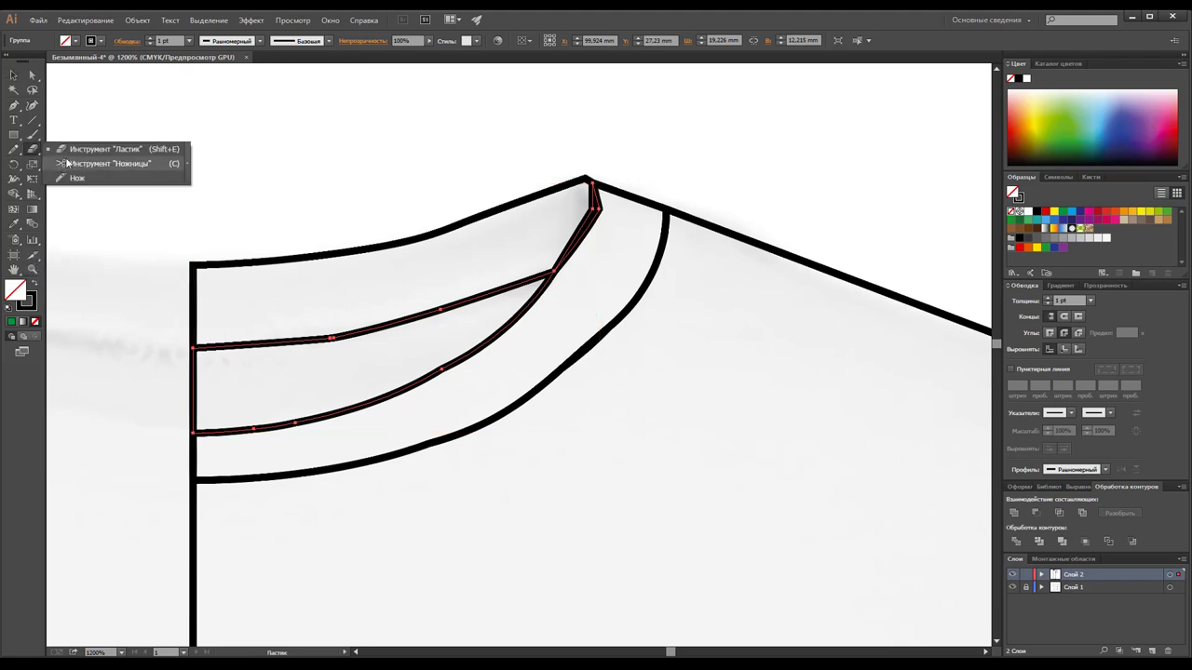
pyautogui.click(555, 270)
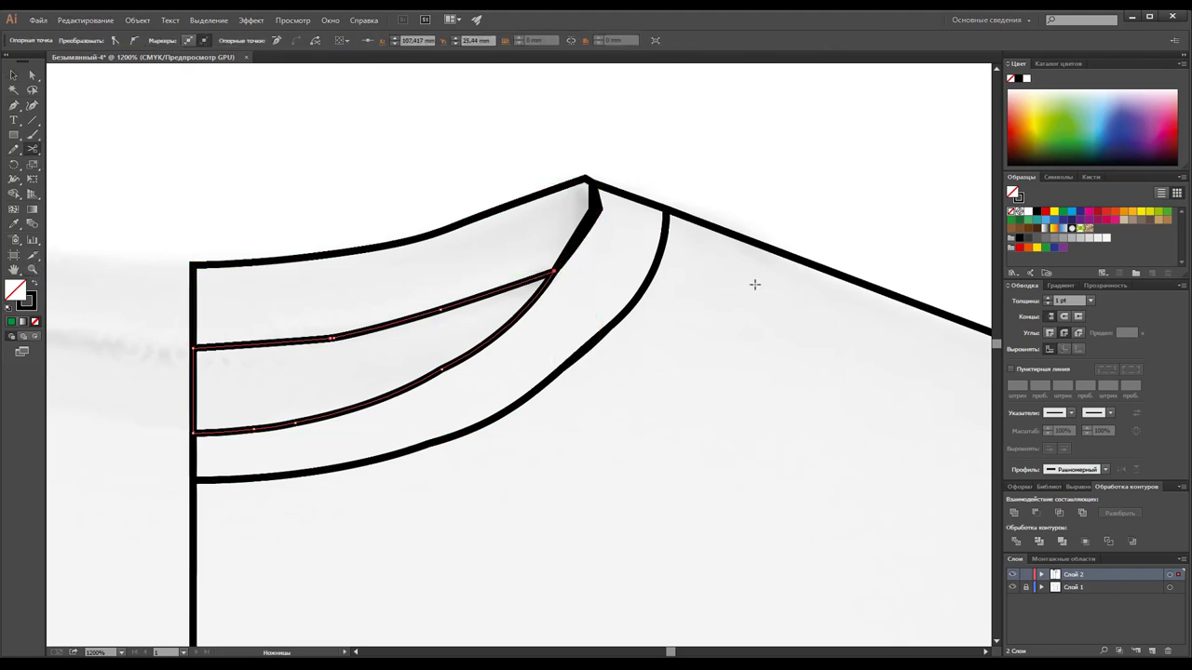
pyautogui.click(13, 74)
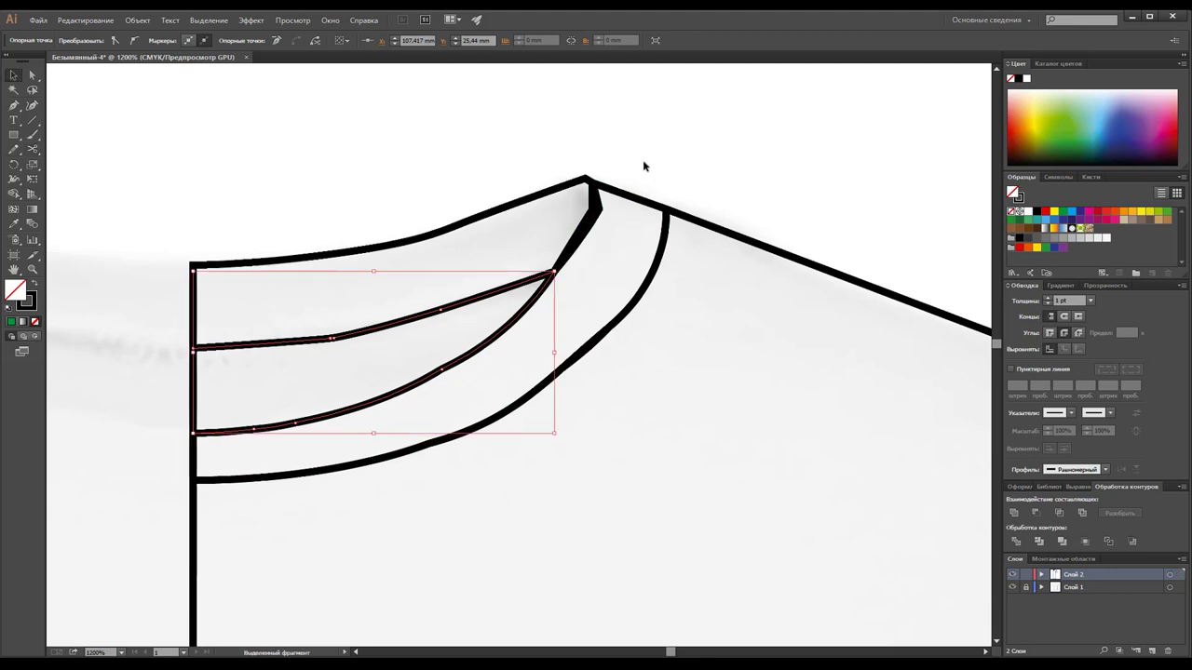
pyautogui.click(598, 208)
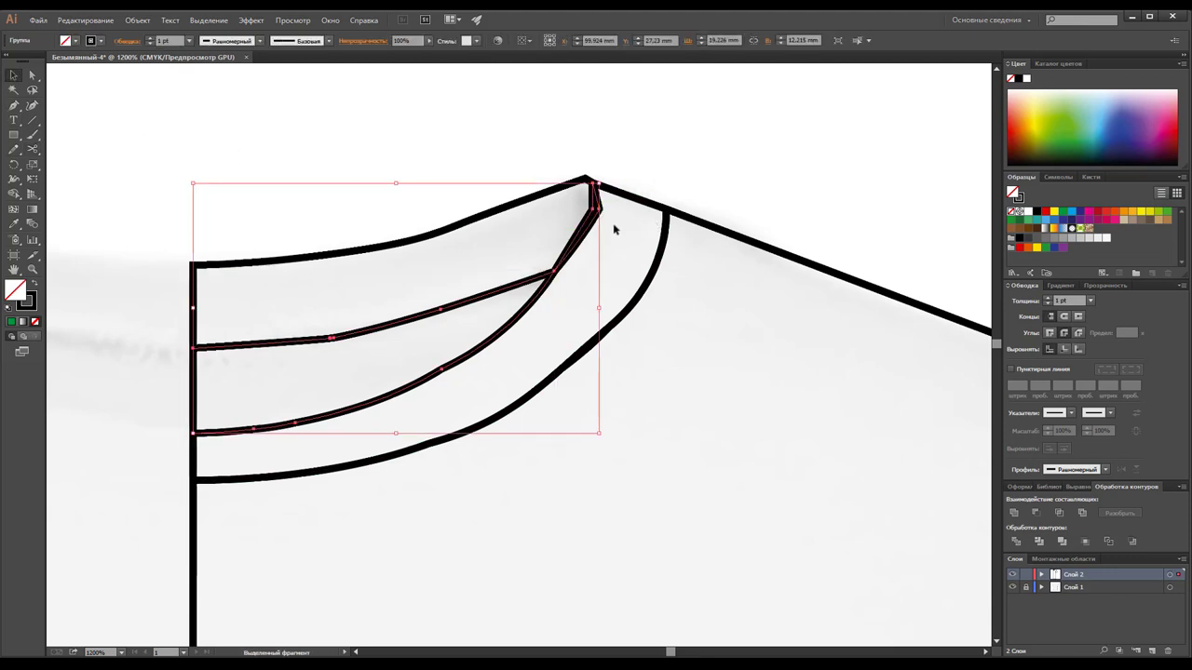
pyautogui.rightClick(601, 226)
pyautogui.click(670, 293)
# Unite the cut collar-tip piece with the neckline curves, then zoom out.
pyautogui.click(699, 186)
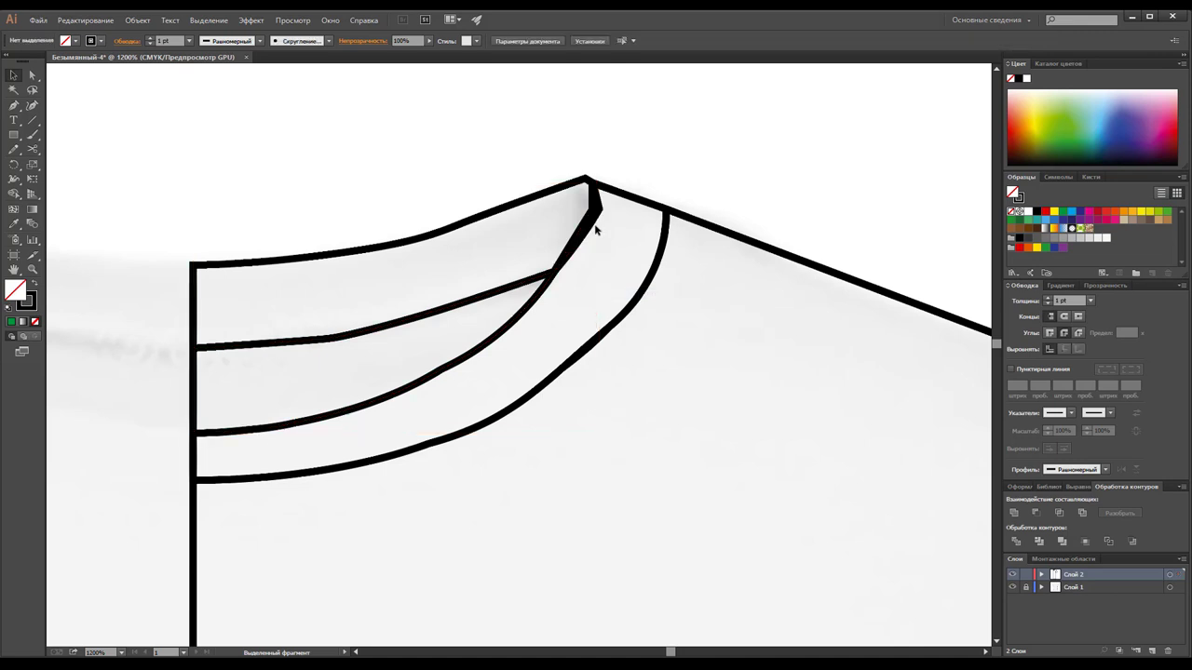
pyautogui.click(596, 220)
pyautogui.hotkey('ctrl', 'z')
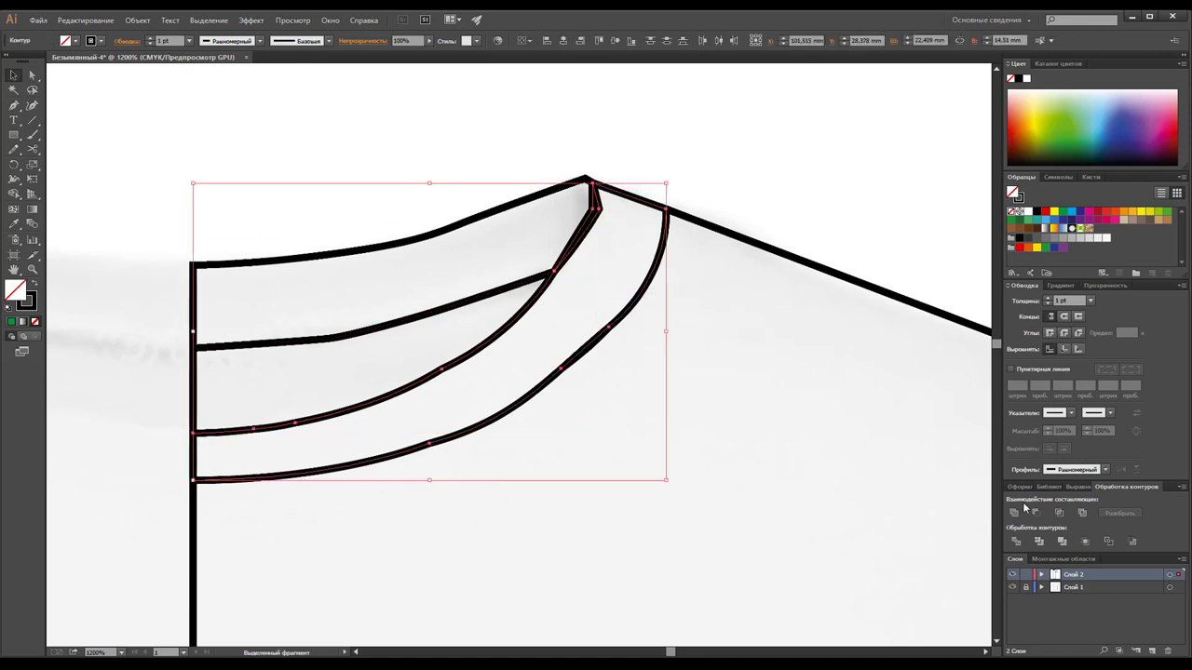
pyautogui.click(1024, 511)
pyautogui.click(592, 379)
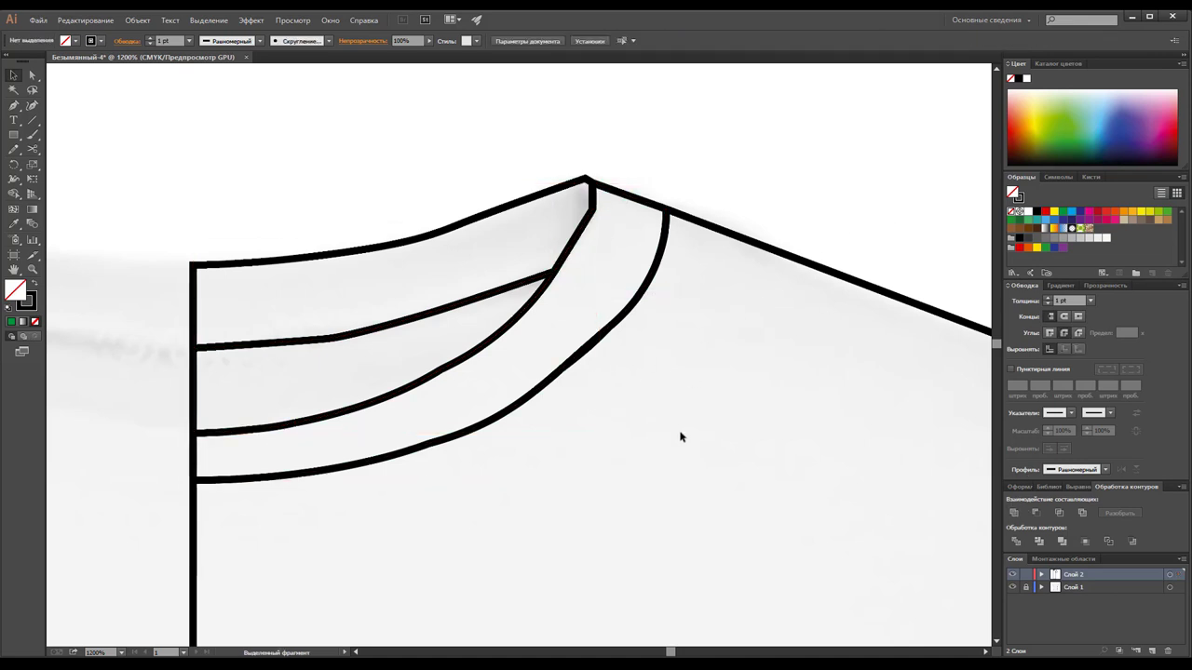
pyautogui.press('z')
pyautogui.keyDown('alt'); pyautogui.click(586, 456); pyautogui.keyUp('alt')
# Zoom out to the whole T-shirt and marquee-select the entire half-shirt outline.
pyautogui.keyDown('alt'); pyautogui.click(587, 455); pyautogui.keyUp('alt')
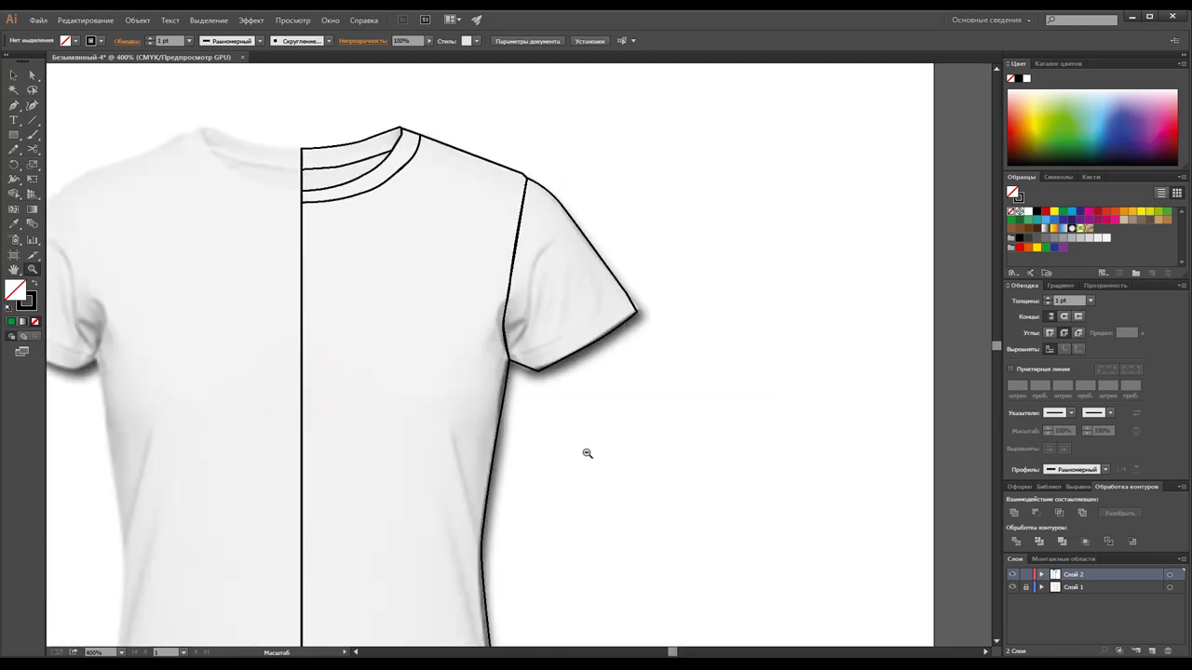
pyautogui.keyDown('alt'); pyautogui.click(453, 426); pyautogui.keyUp('alt')
pyautogui.scroll(-1, 500, 416)
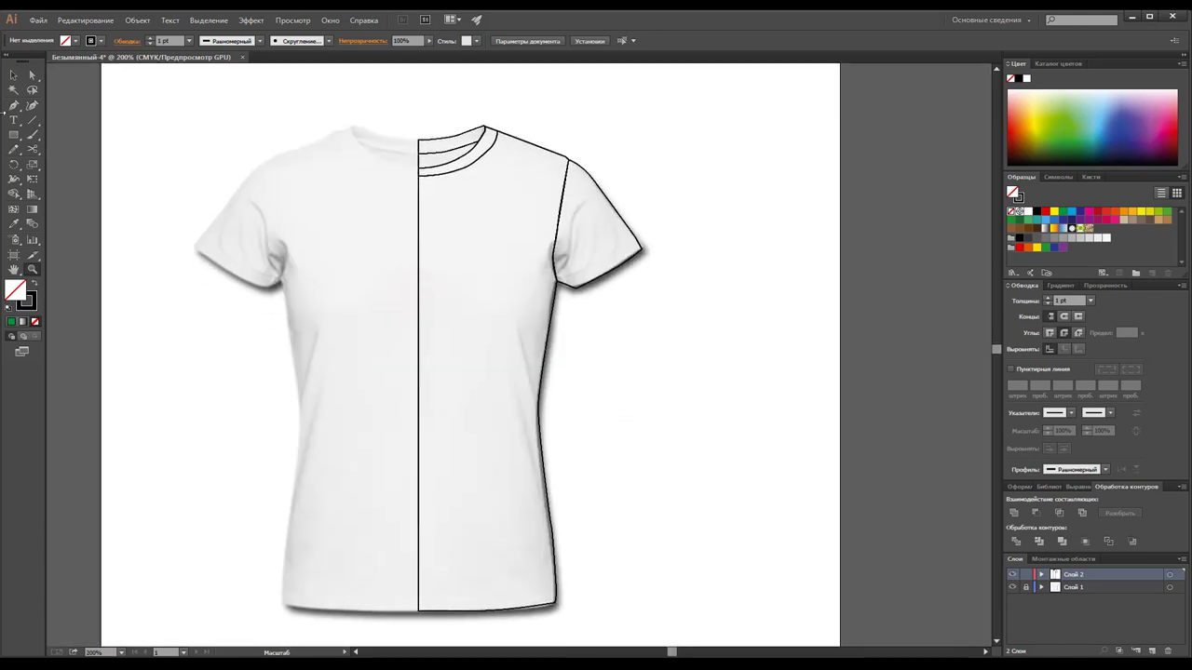
pyautogui.click(14, 74)
pyautogui.moveTo(360, 97)
pyautogui.mouseDown()
pyautogui.moveTo(565, 429)
pyautogui.moveTo(676, 637)
pyautogui.mouseUp()
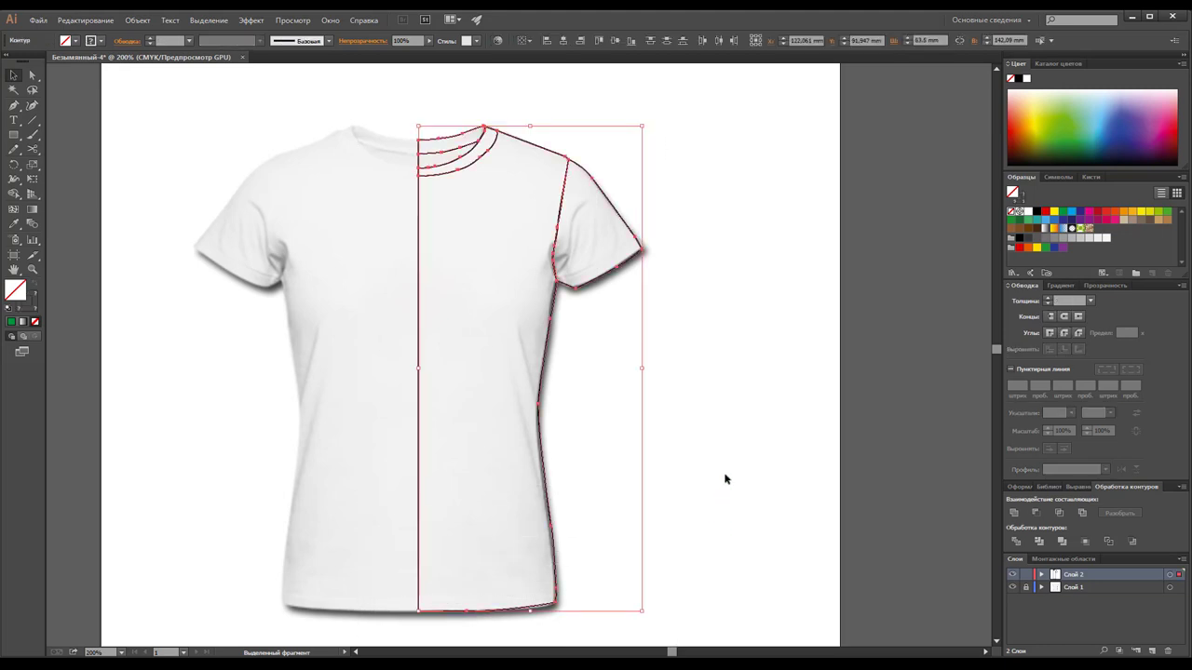
pyautogui.click(719, 336)
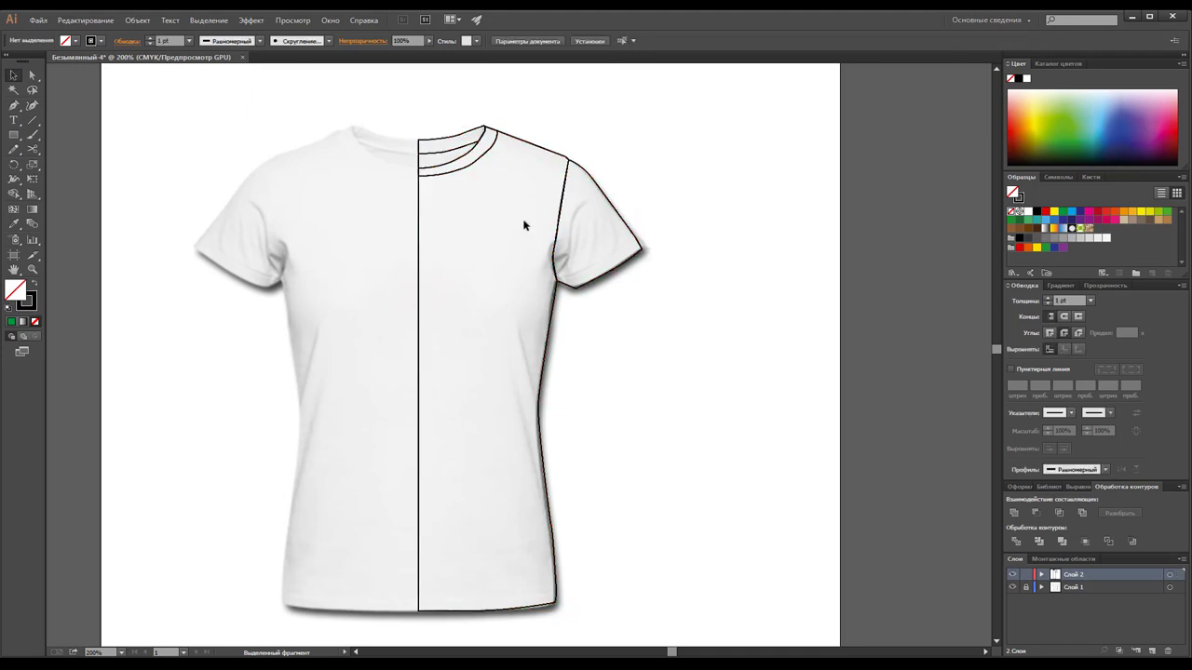
pyautogui.click(13, 75)
pyautogui.moveTo(363, 100); pyautogui.dragTo(738, 646)
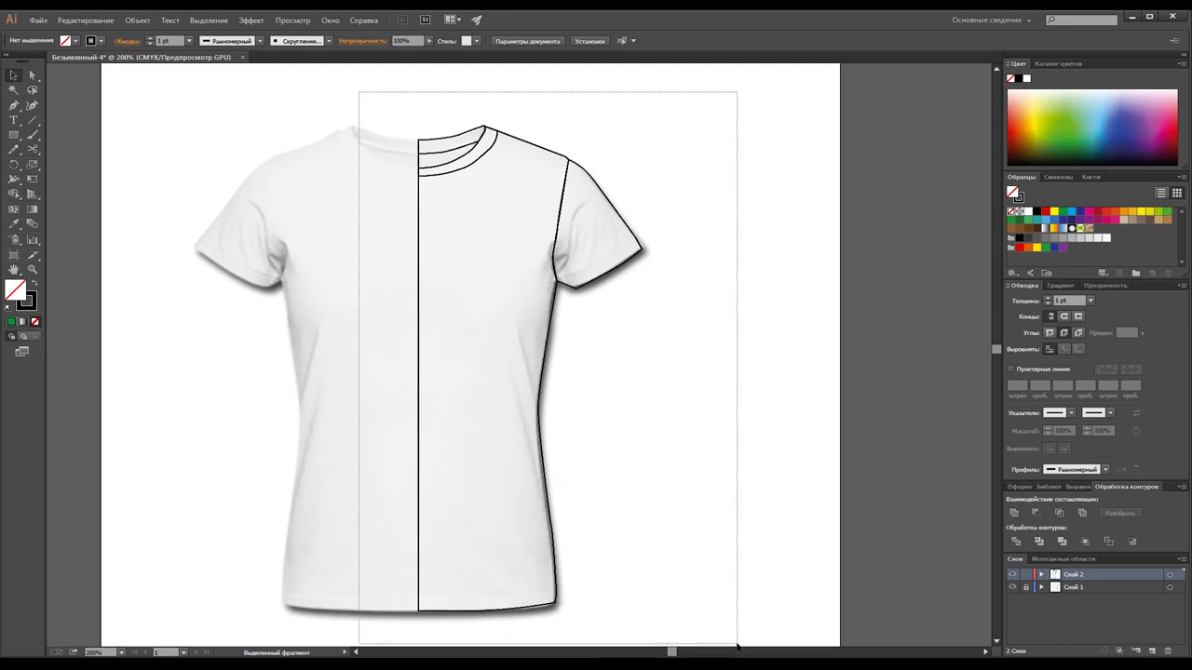
# Tear off the Rotate/Reflect tool flyout as a floating panel.
pyautogui.click(15, 165)
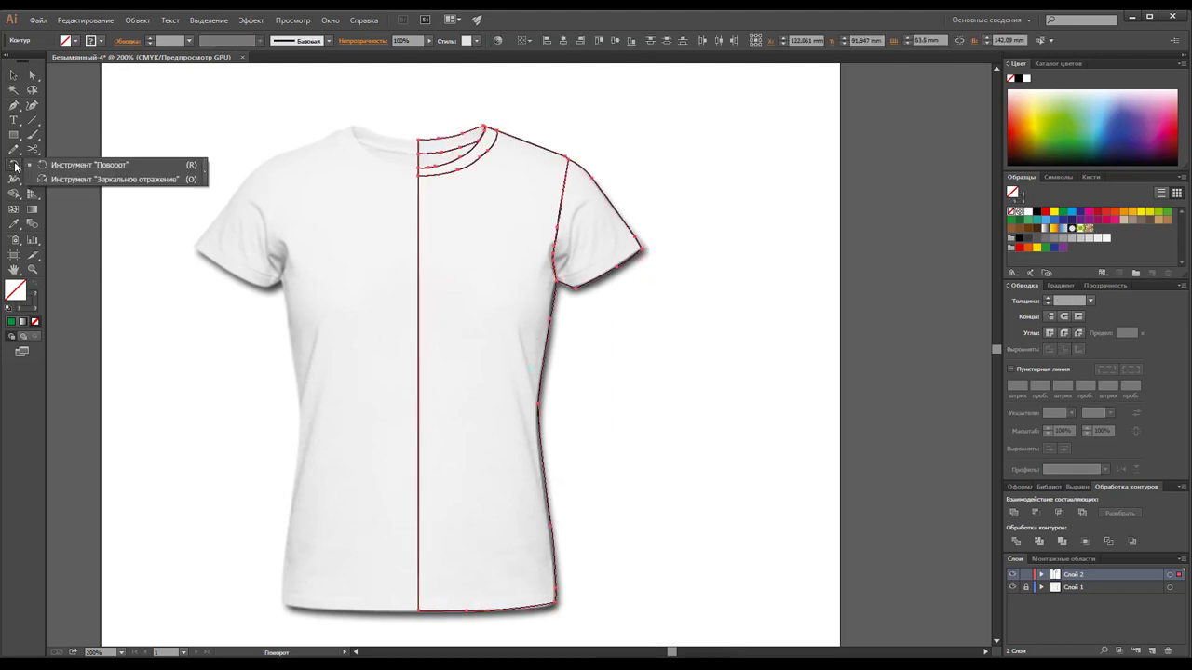
pyautogui.moveTo(15, 166); pyautogui.dragTo(205, 177)
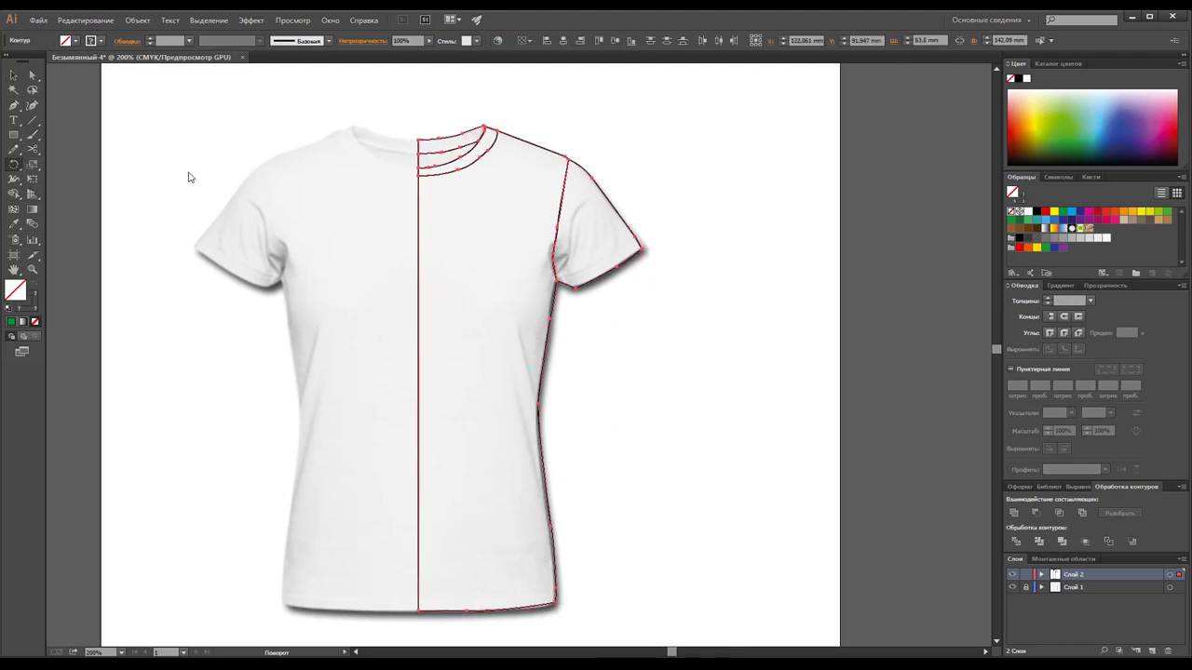
pyautogui.moveTo(38, 173); pyautogui.dragTo(69, 73)
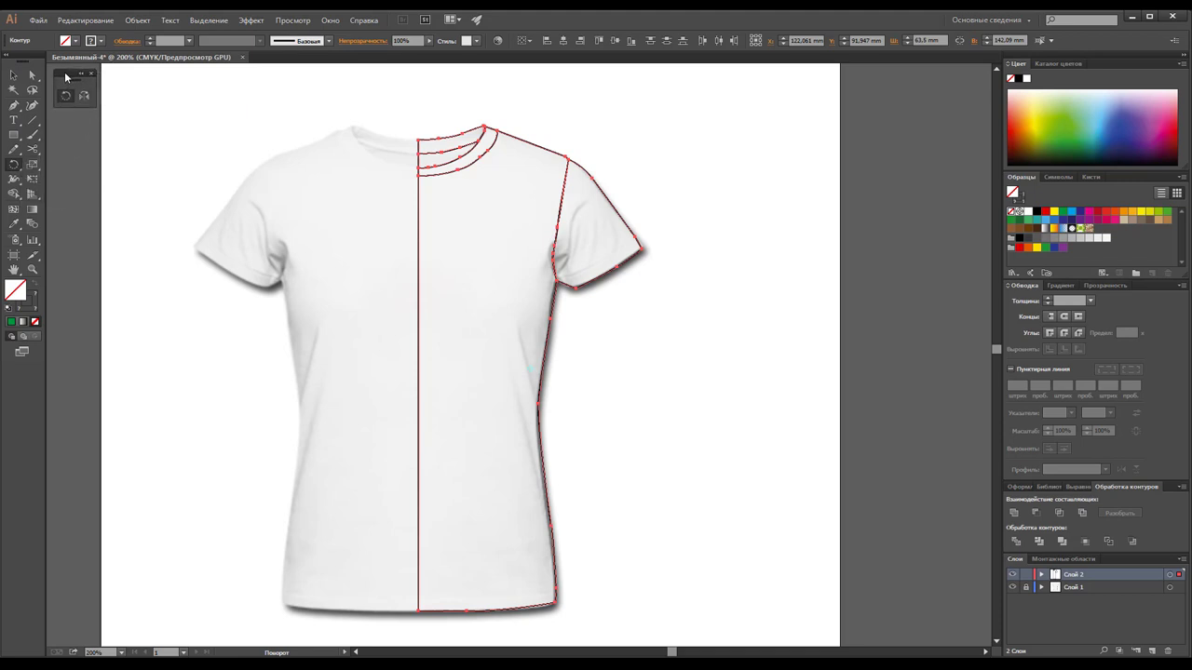
# Reflect an Alt-copy of the half-shirt across the centre line at -90°.
pyautogui.click(82, 97)
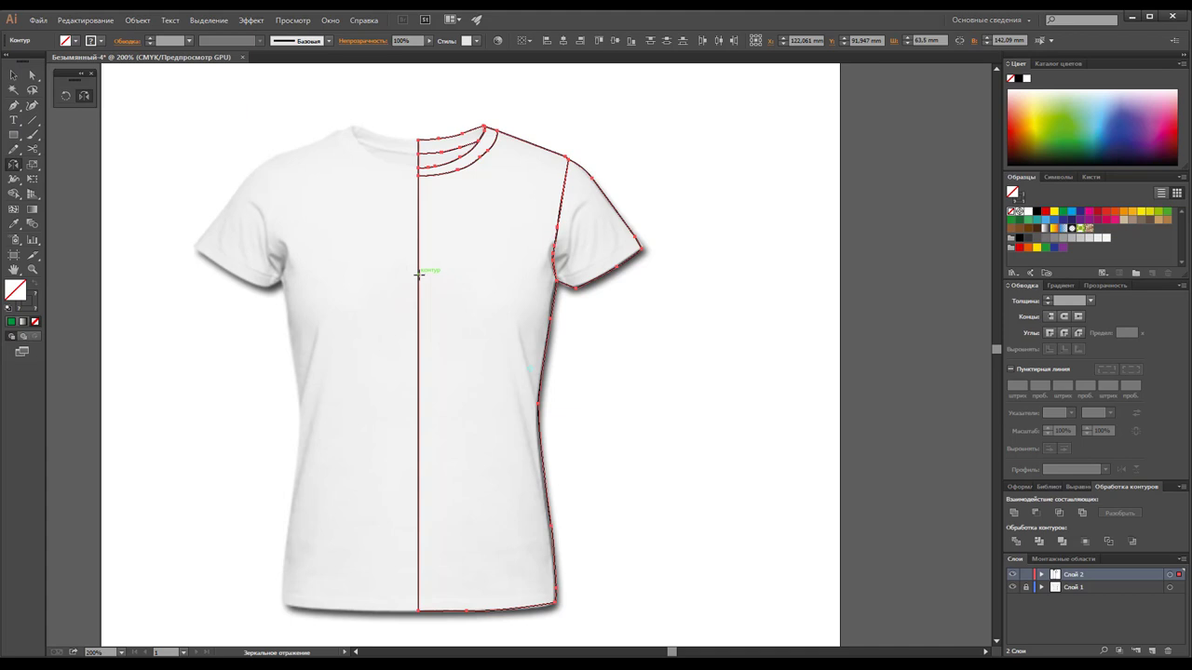
pyautogui.click(418, 276)
pyautogui.moveTo(510, 274)
pyautogui.mouseDown()
pyautogui.moveTo(412, 196)
pyautogui.moveTo(389, 199)
pyautogui.moveTo(329, 250)
pyautogui.mouseUp()
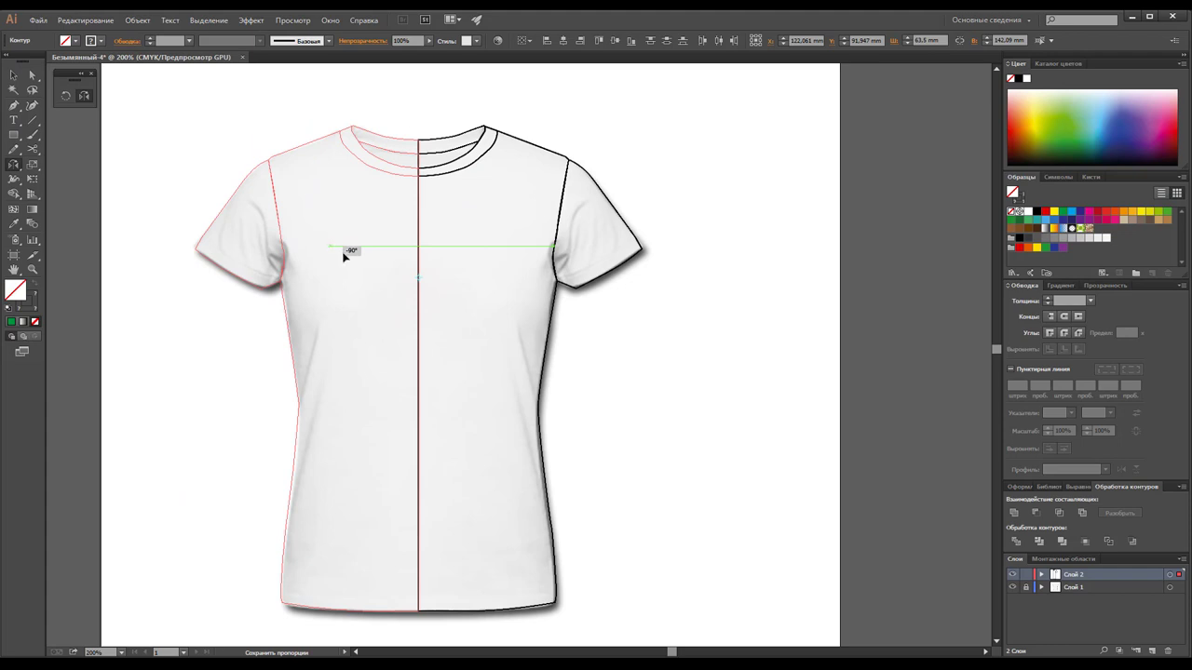
pyautogui.moveTo(355, 189)
pyautogui.mouseDown()
pyautogui.moveTo(392, 170)
pyautogui.moveTo(342, 210)
pyautogui.mouseUp()
pyautogui.press('alt')
pyautogui.moveTo(333, 214); pyautogui.dragTo(332, 216)
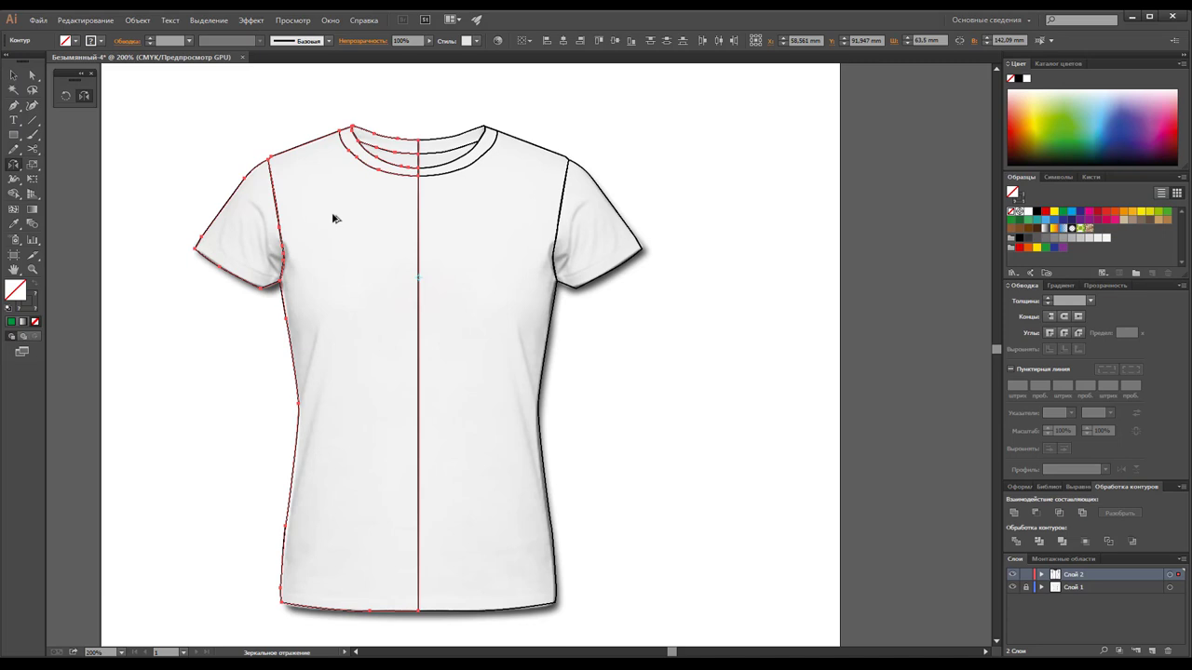
pyautogui.click(13, 74)
pyautogui.click(216, 114)
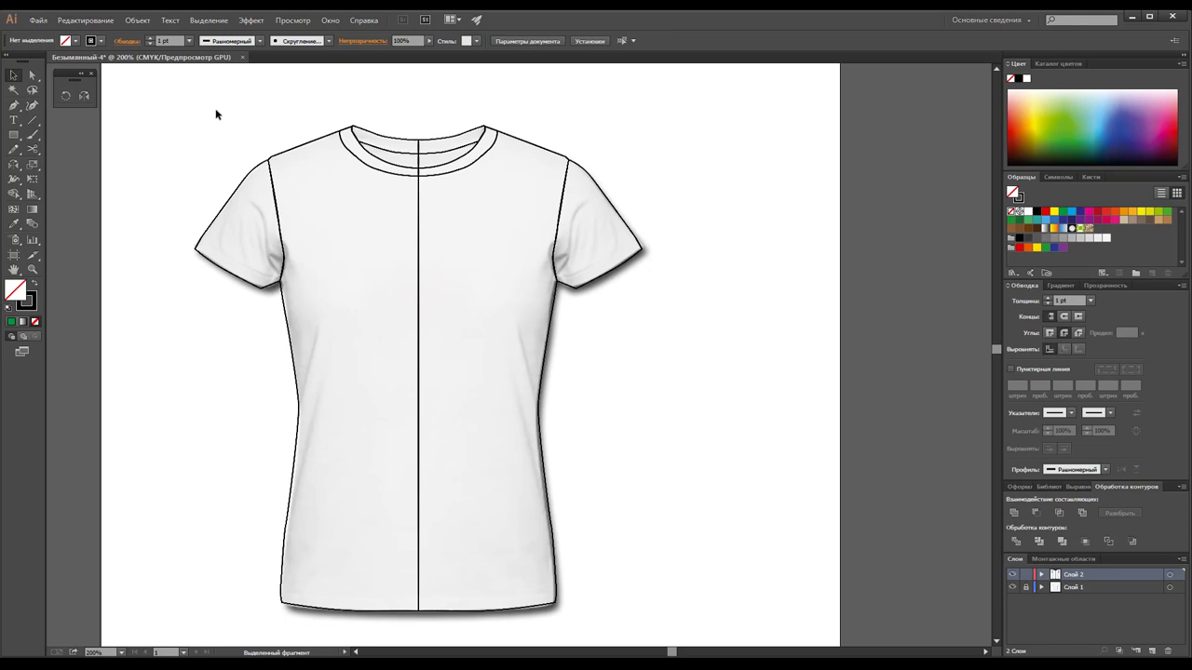
# Zoom into the collar and unite the mirrored inner collar paths and collar band halves.
pyautogui.click(40, 274)
pyautogui.click(428, 167)
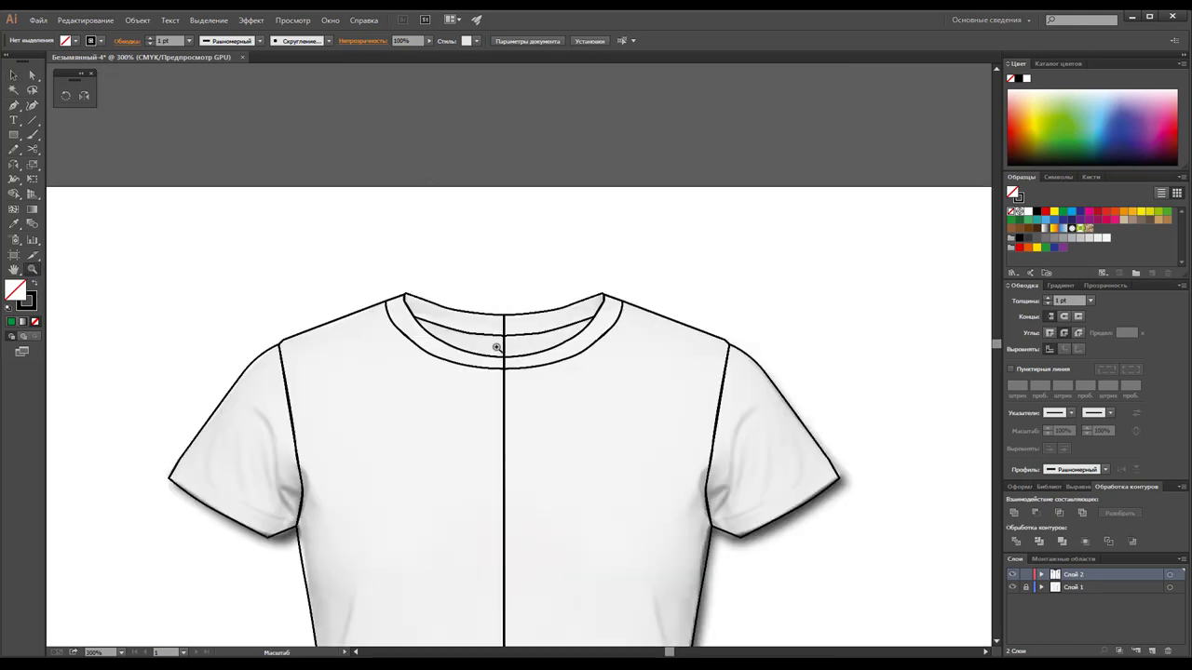
pyautogui.click(499, 349)
pyautogui.click(13, 74)
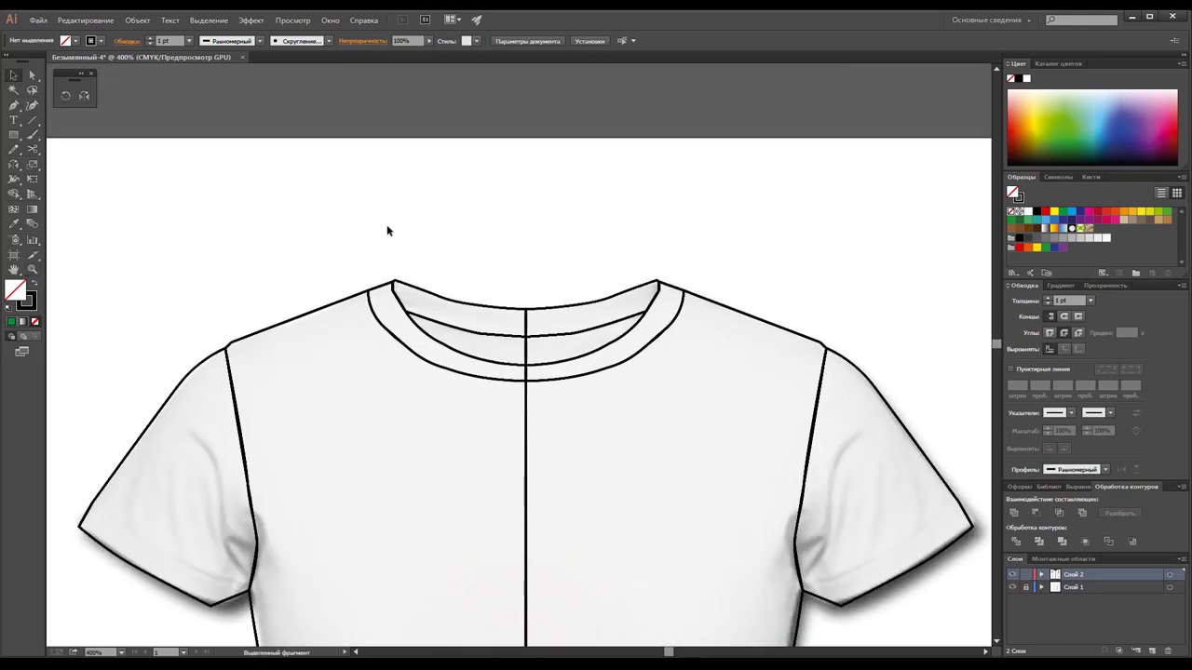
pyautogui.scroll(-2, 519, 238)
pyautogui.moveTo(499, 225); pyautogui.dragTo(547, 276)
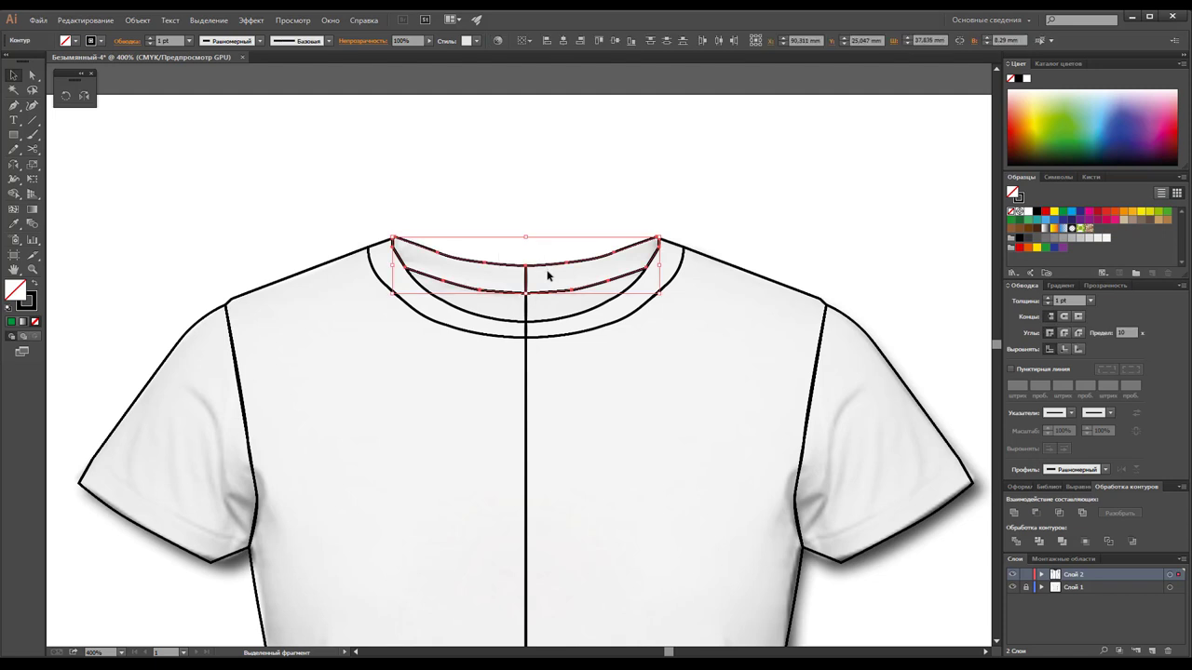
pyautogui.click(1021, 515)
pyautogui.click(601, 325)
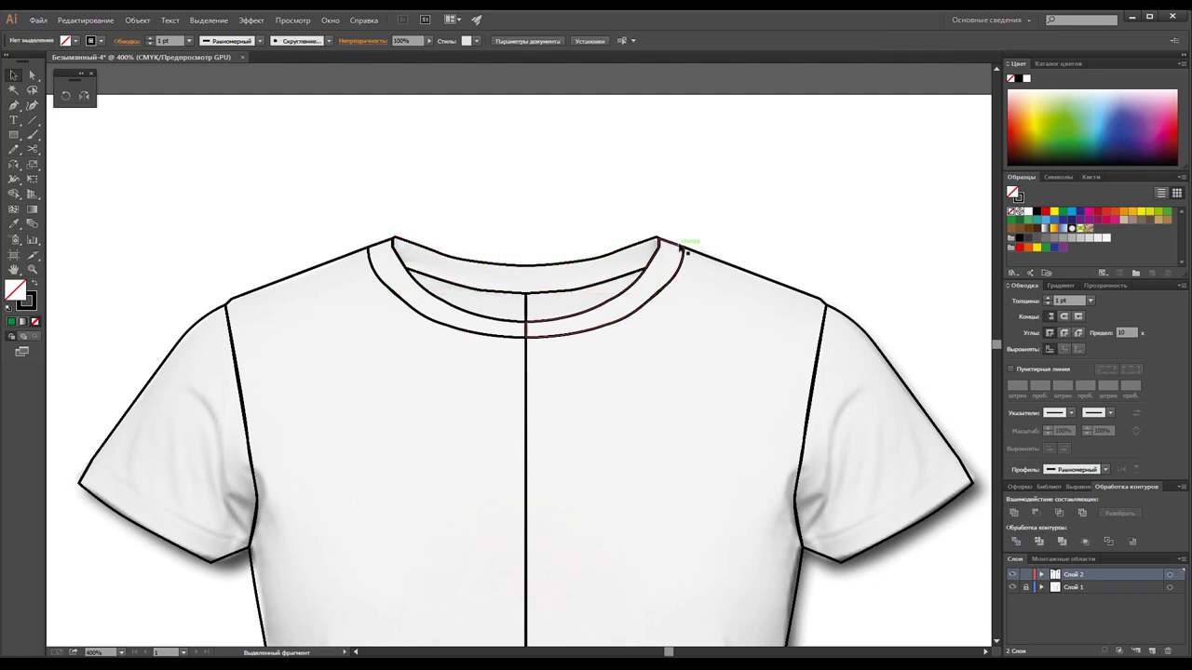
pyautogui.click(684, 249)
pyautogui.keyDown('shift'); pyautogui.click(374, 246); pyautogui.keyUp('shift')
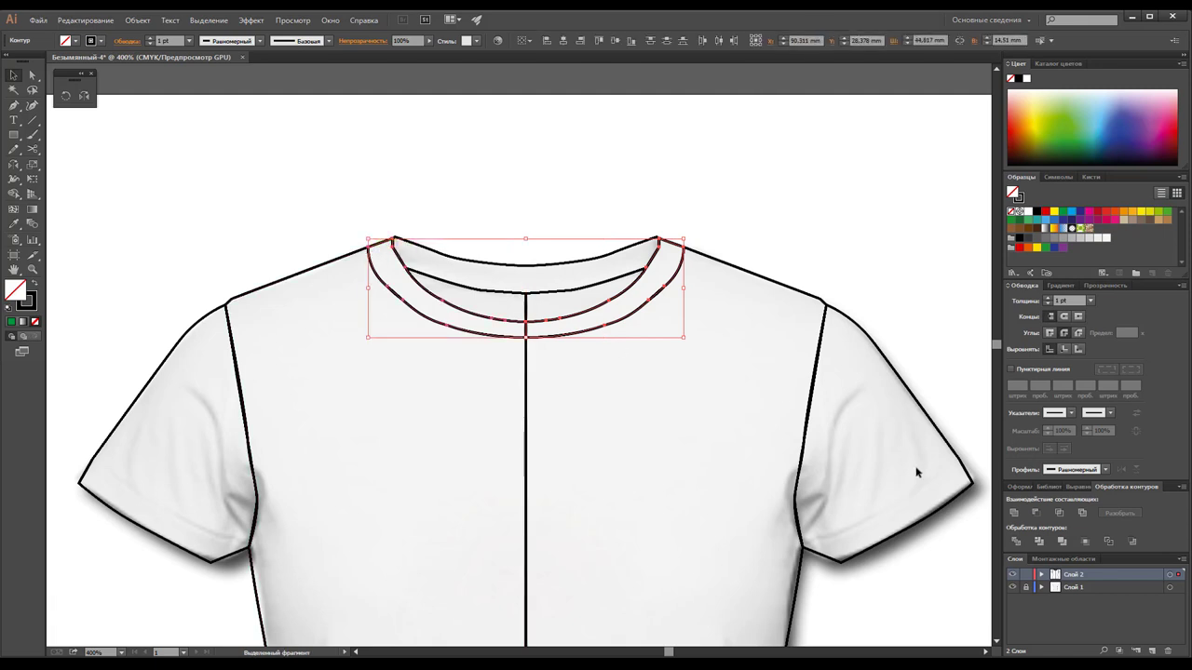
pyautogui.click(1014, 513)
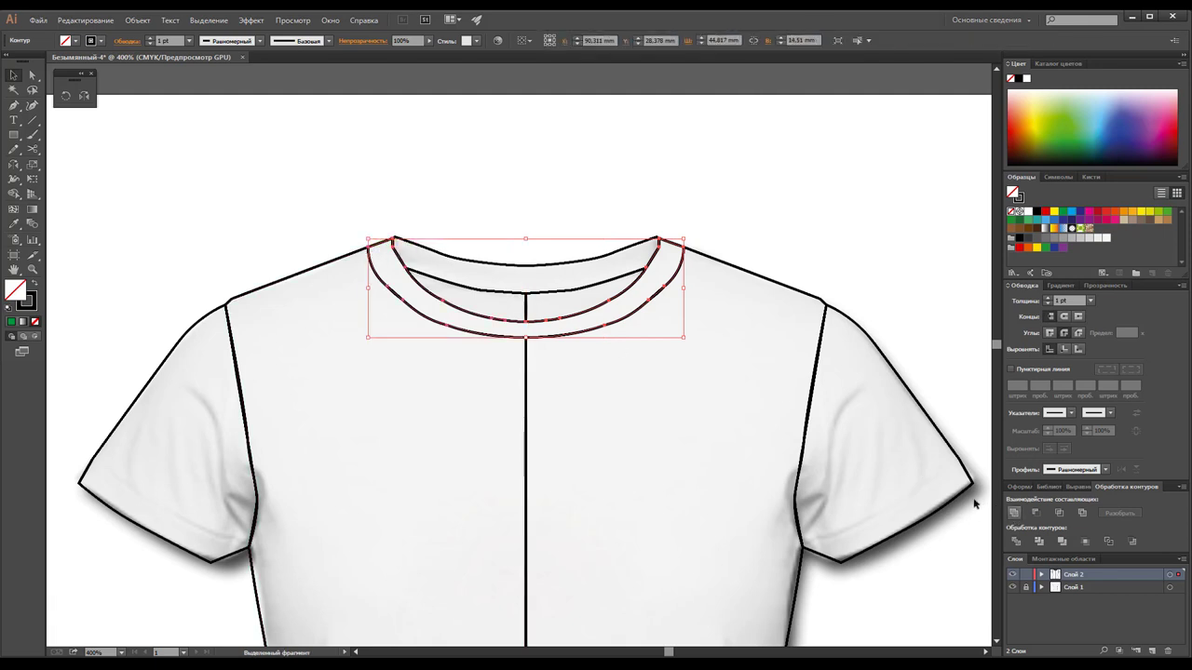
# Unite the inner-collar pieces and the two body halves, then zoom out.
pyautogui.click(527, 303)
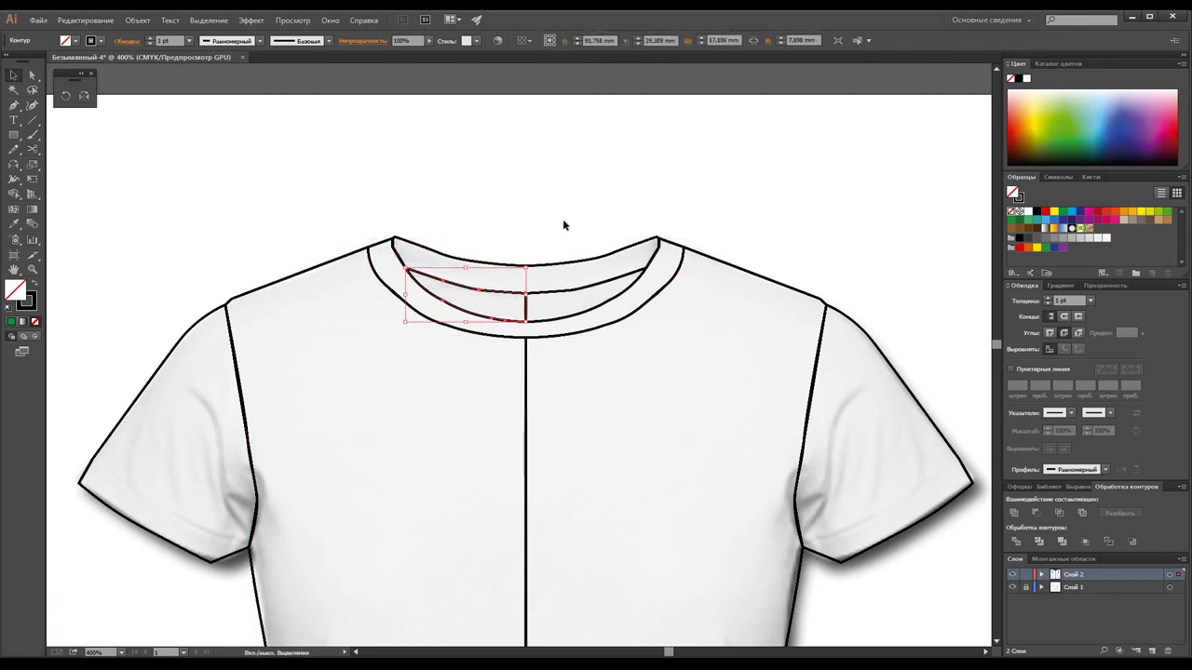
pyautogui.keyDown('shift'); pyautogui.click(579, 284); pyautogui.keyUp('shift')
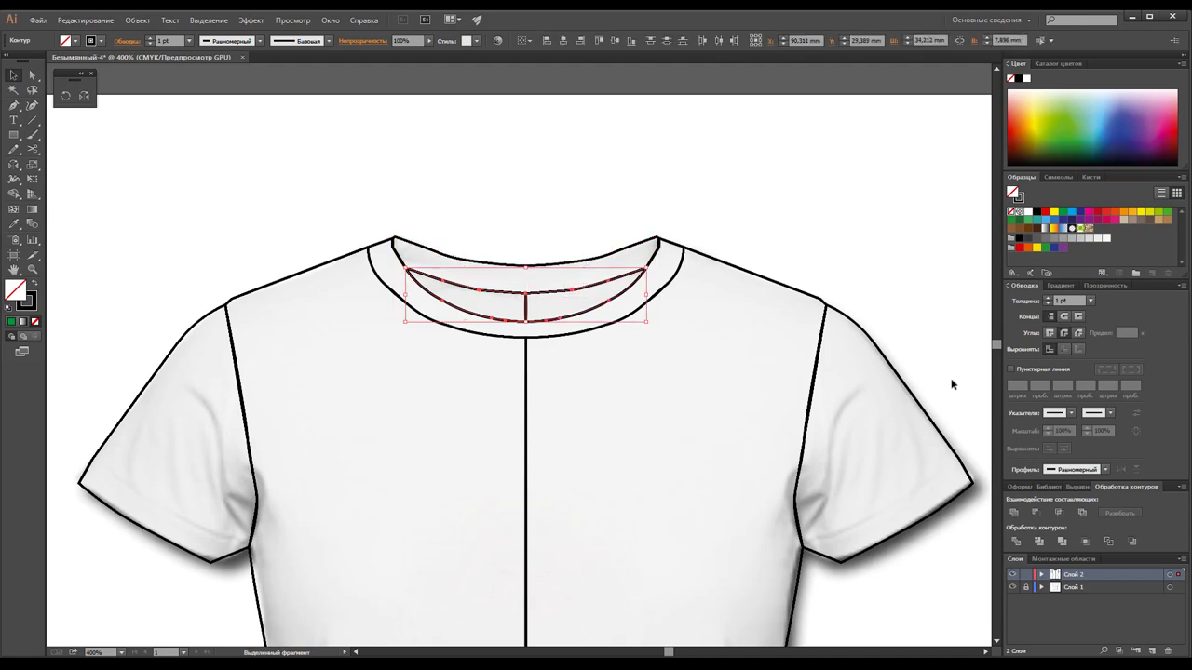
pyautogui.click(1030, 513)
pyautogui.click(881, 213)
pyautogui.scroll(-3, 842, 235)
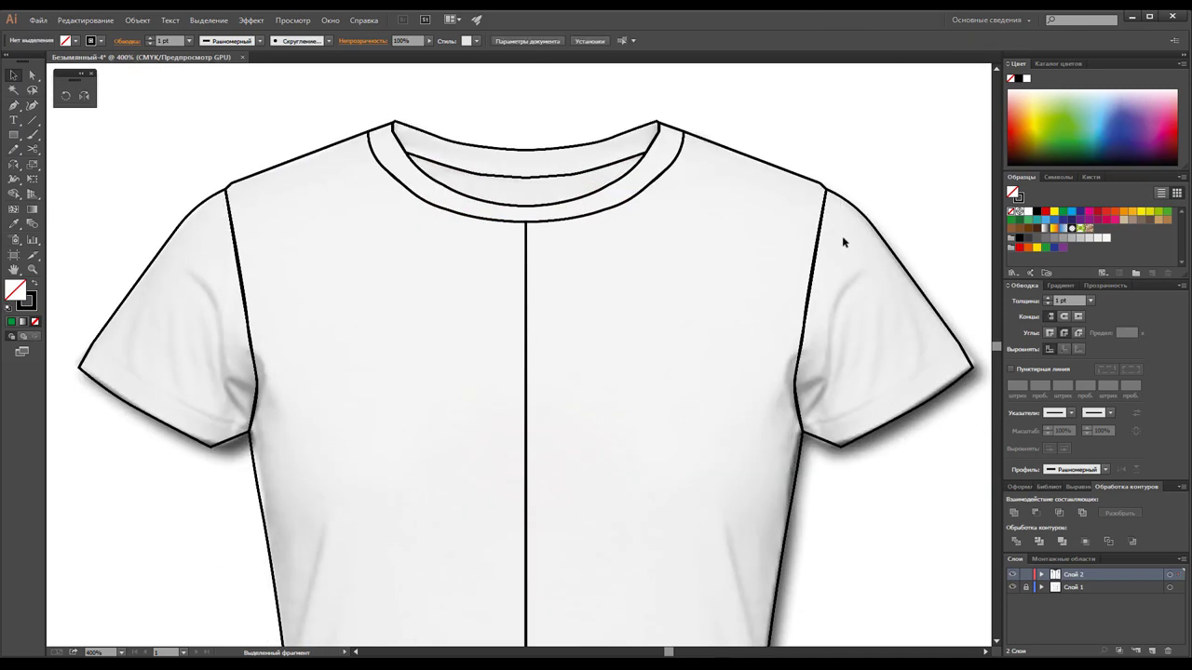
pyautogui.scroll(-2, 842, 236)
pyautogui.moveTo(879, 436); pyautogui.dragTo(370, 486)
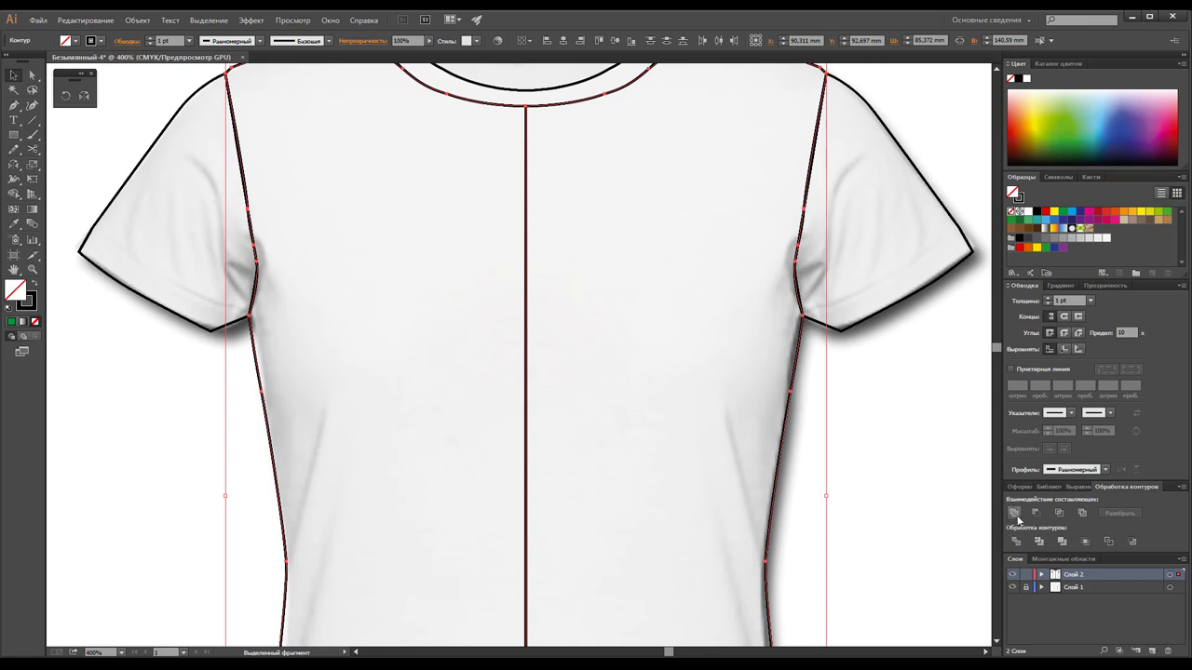
pyautogui.click(879, 480)
pyautogui.press('z')
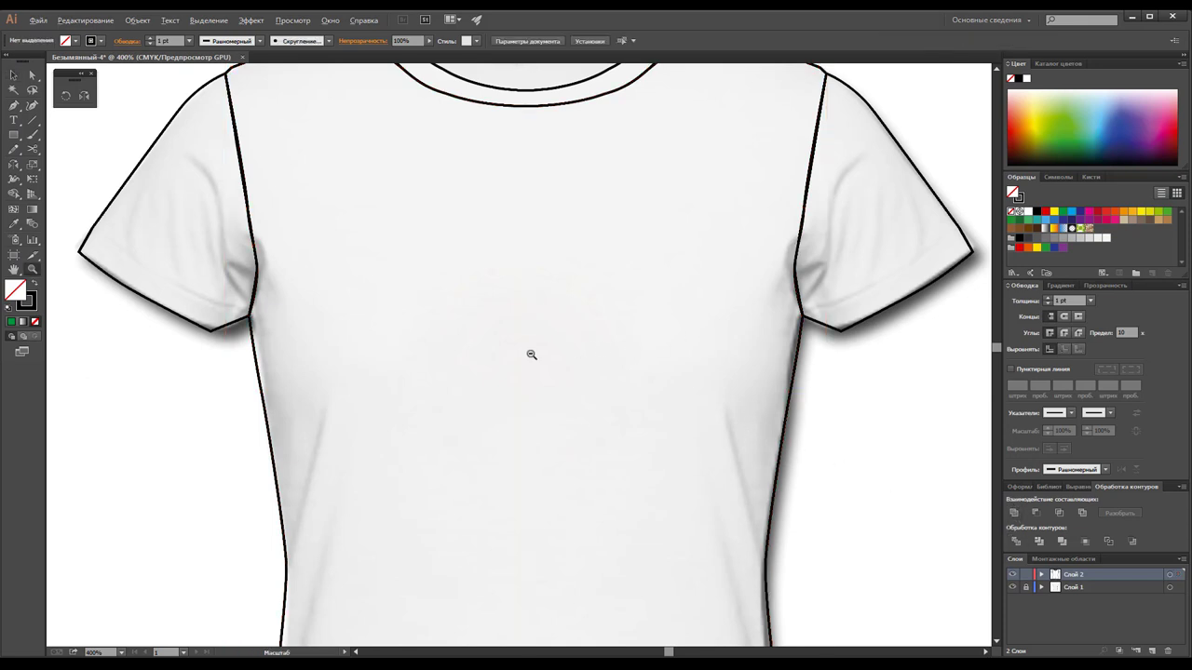
pyautogui.keyDown('alt'); pyautogui.click(531, 359); pyautogui.keyUp('alt')
pyautogui.keyDown('alt'); pyautogui.click(534, 401); pyautogui.keyUp('alt')
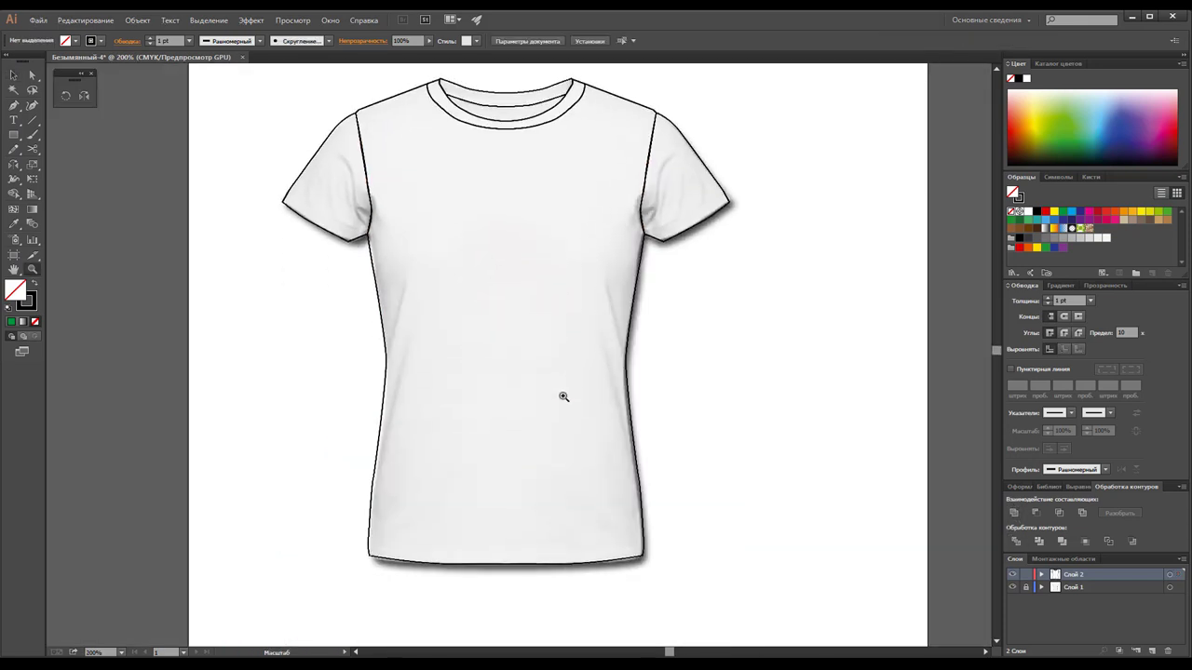
# Hide Layer 1's tracing photo so only the black T-shirt outline shows.
pyautogui.scroll(1, 564, 397)
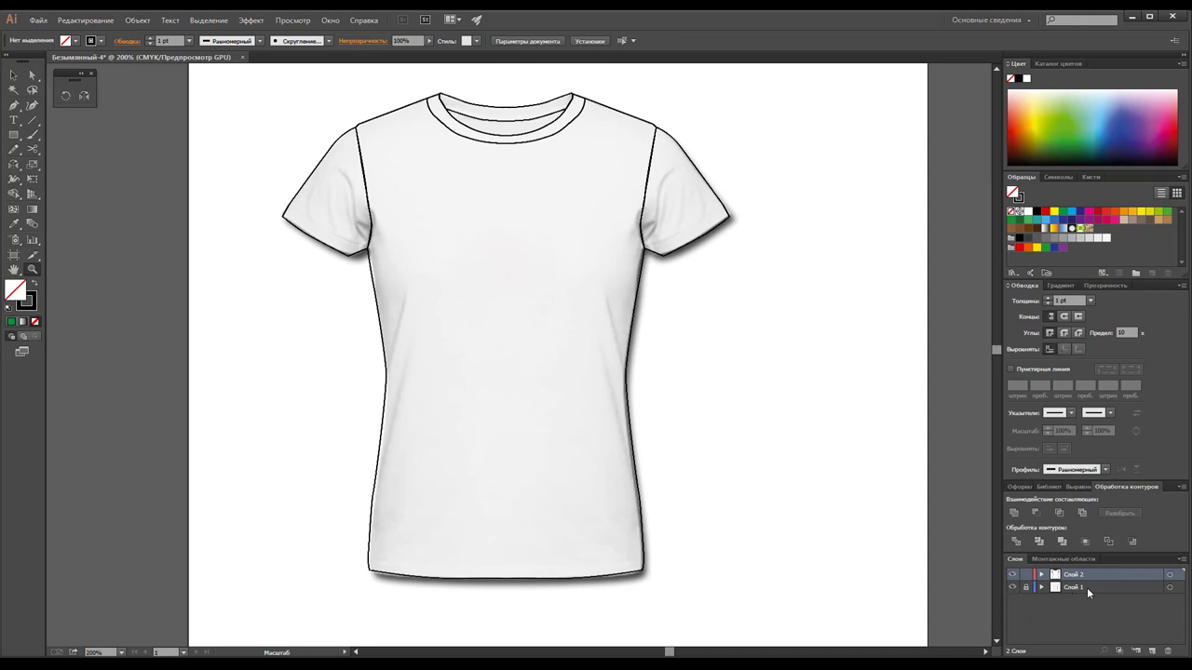
pyautogui.click(1013, 589)
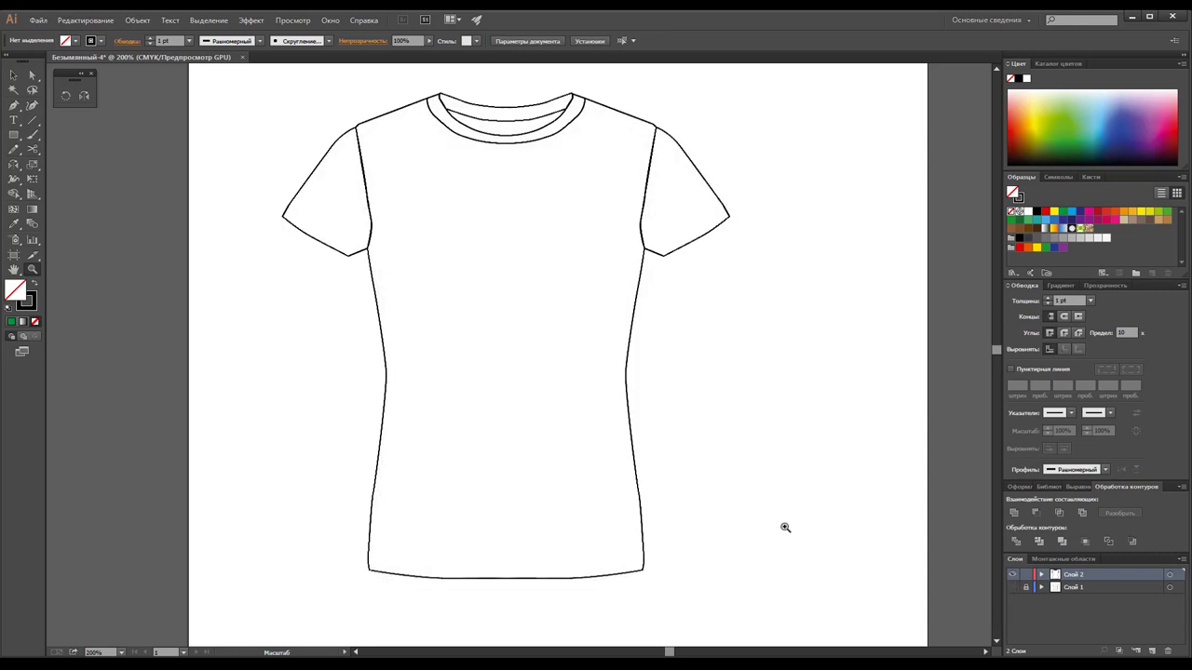
# Lasso the inner collar curves, nudge them up twice, then lasso the lower collar curves.
pyautogui.click(521, 287)
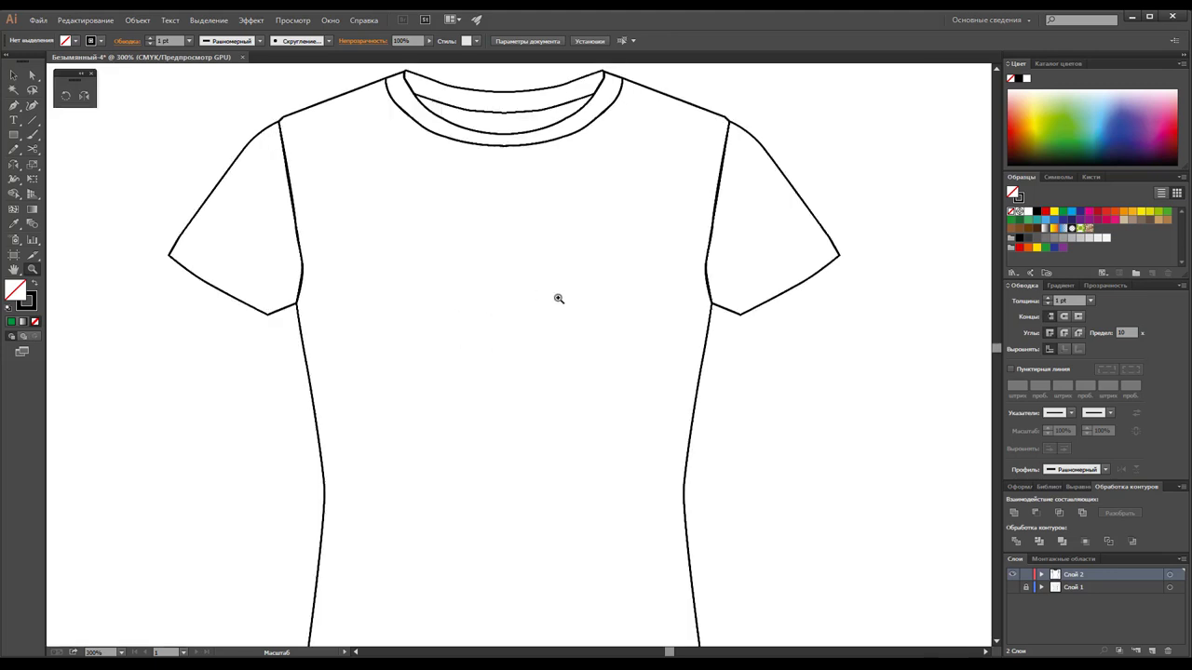
pyautogui.click(556, 281)
pyautogui.click(500, 280)
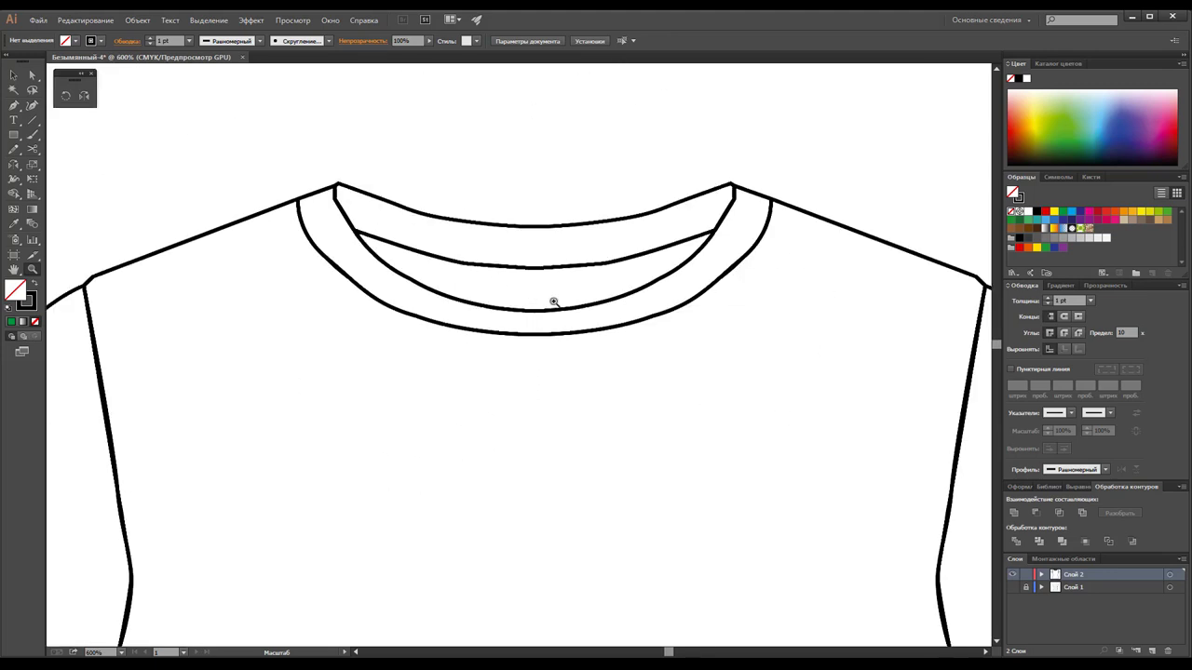
pyautogui.click(555, 302)
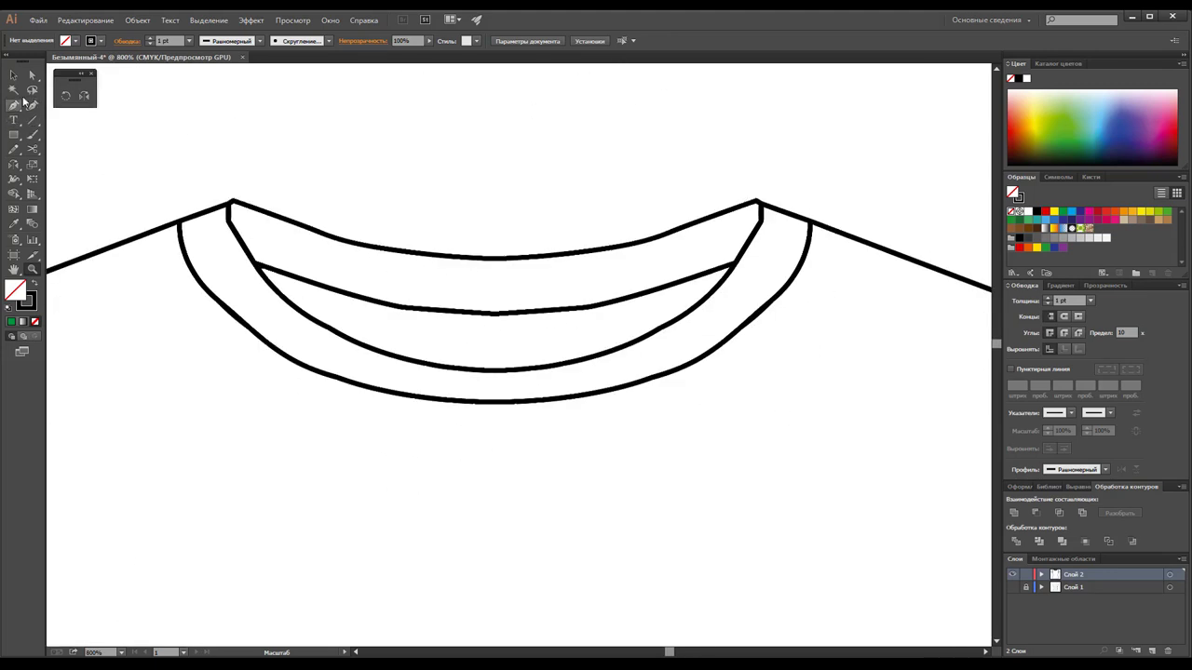
pyautogui.click(31, 89)
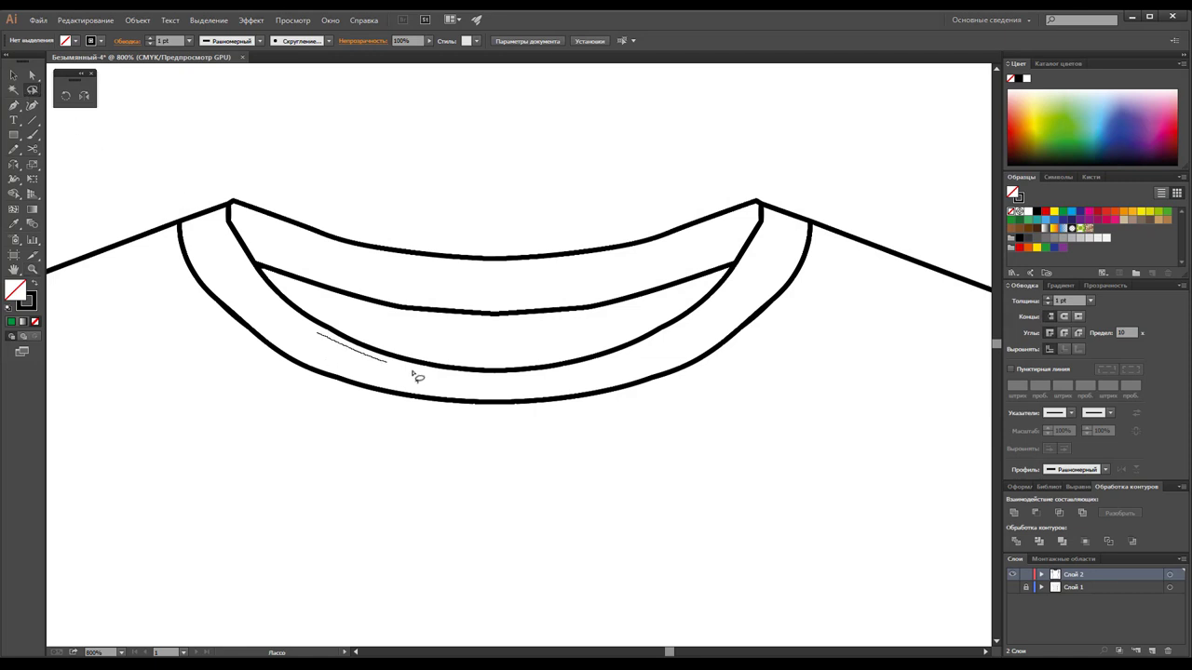
pyautogui.moveTo(661, 344); pyautogui.dragTo(598, 329)
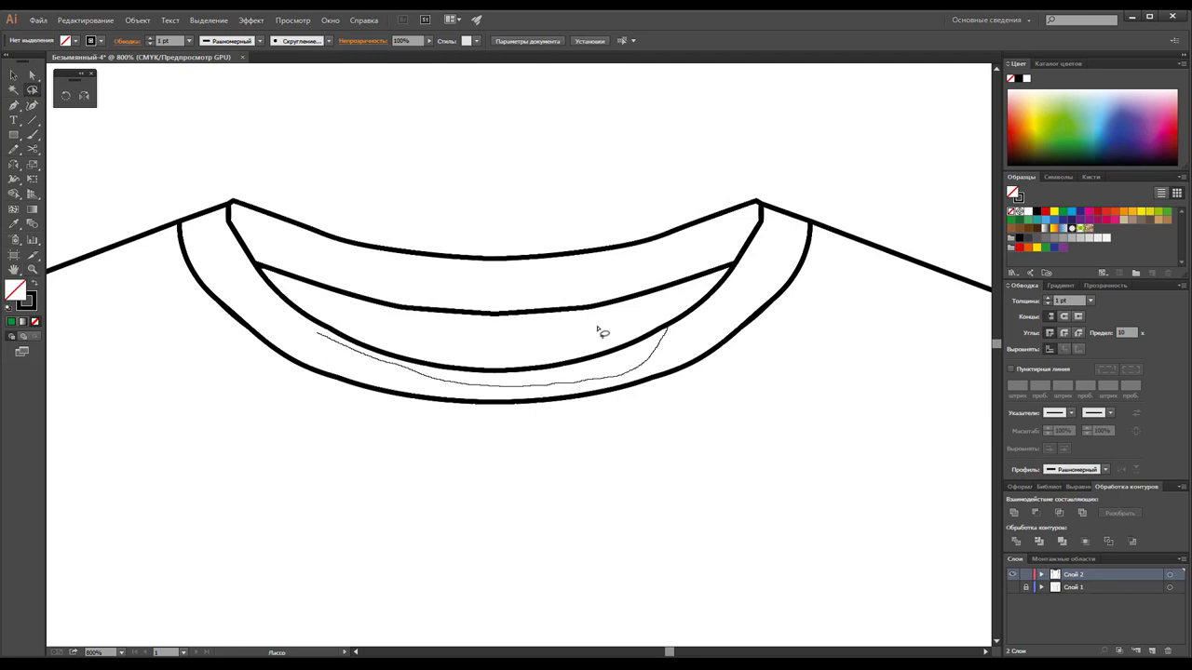
pyautogui.moveTo(289, 312); pyautogui.dragTo(309, 337)
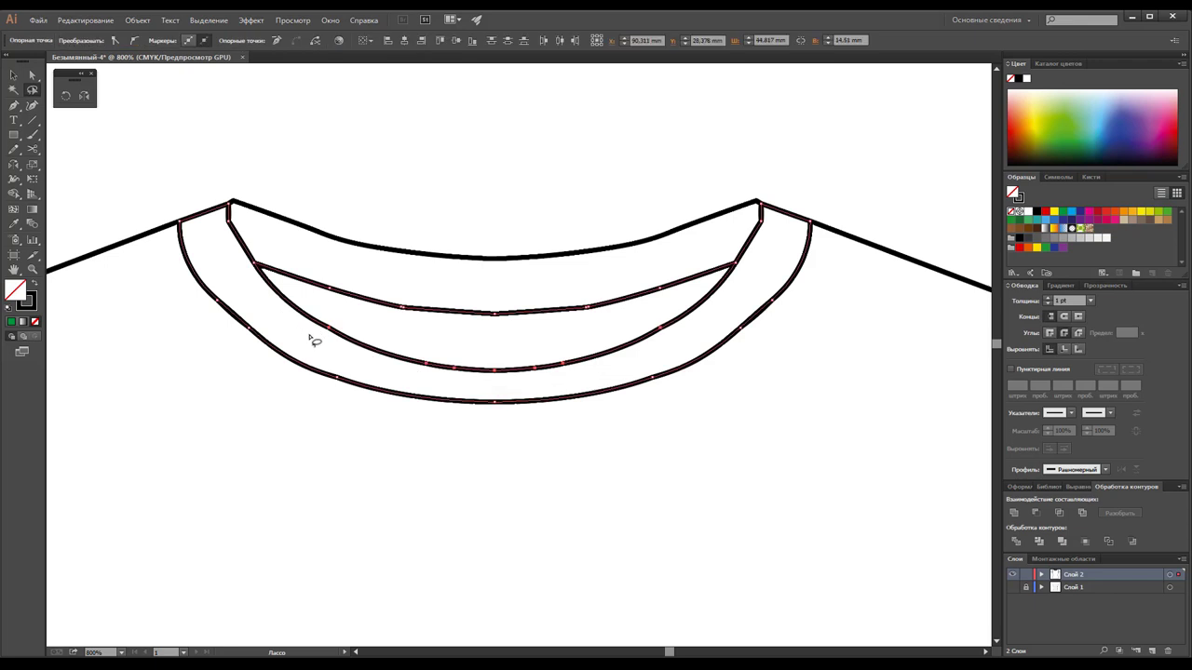
pyautogui.press('Up')
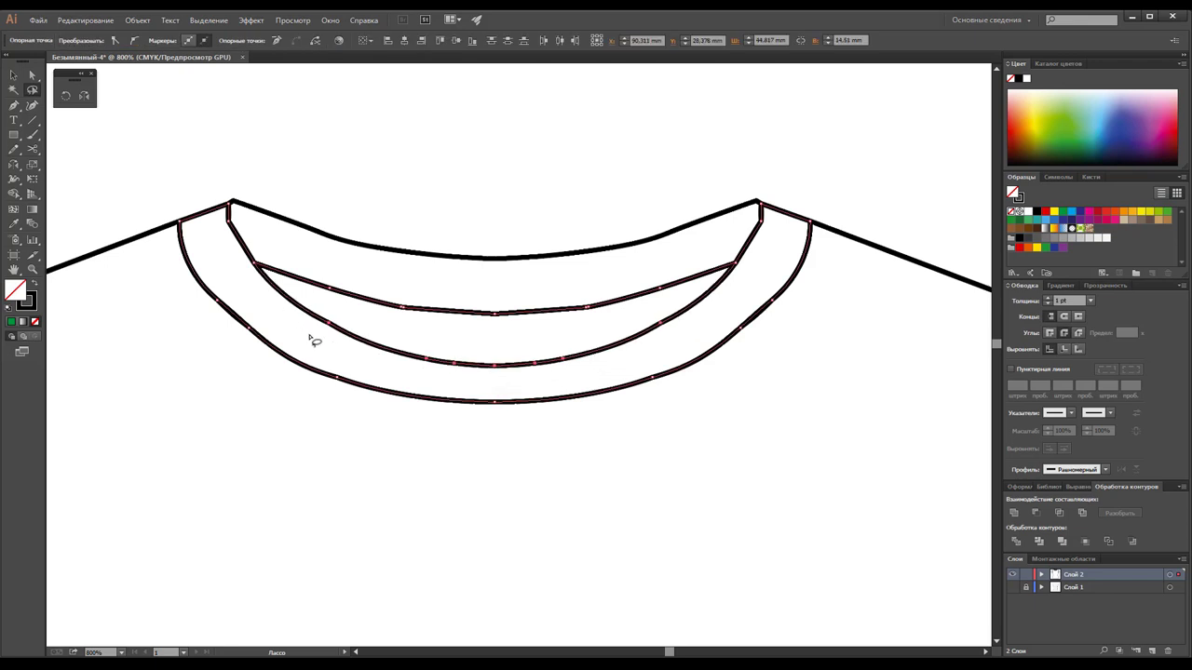
pyautogui.press('Up')
pyautogui.click(416, 434)
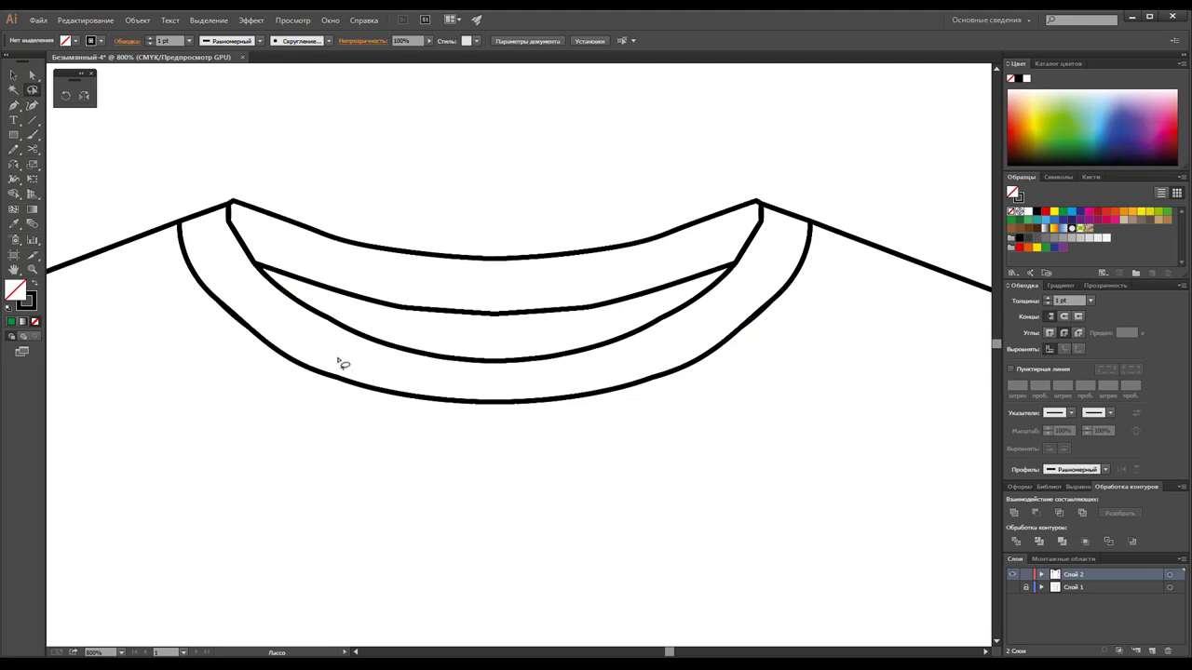
pyautogui.moveTo(344, 425); pyautogui.dragTo(353, 428)
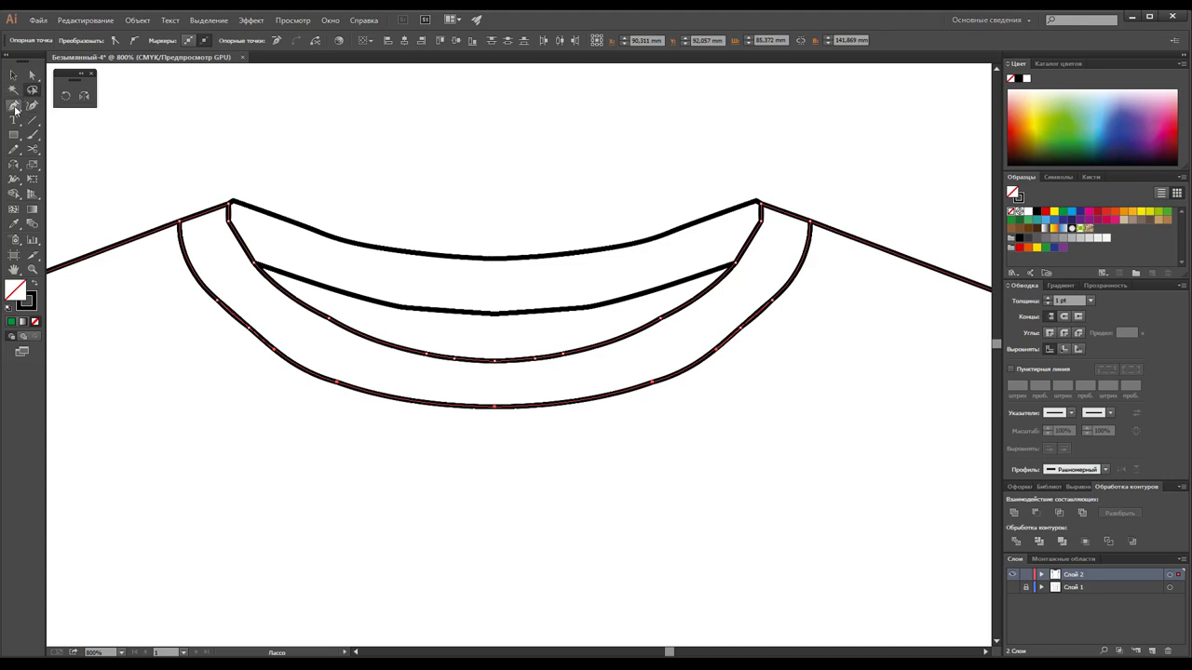
# Tear off the Pen tool flyout as a floating panel.
pyautogui.click(14, 108)
pyautogui.click(197, 122)
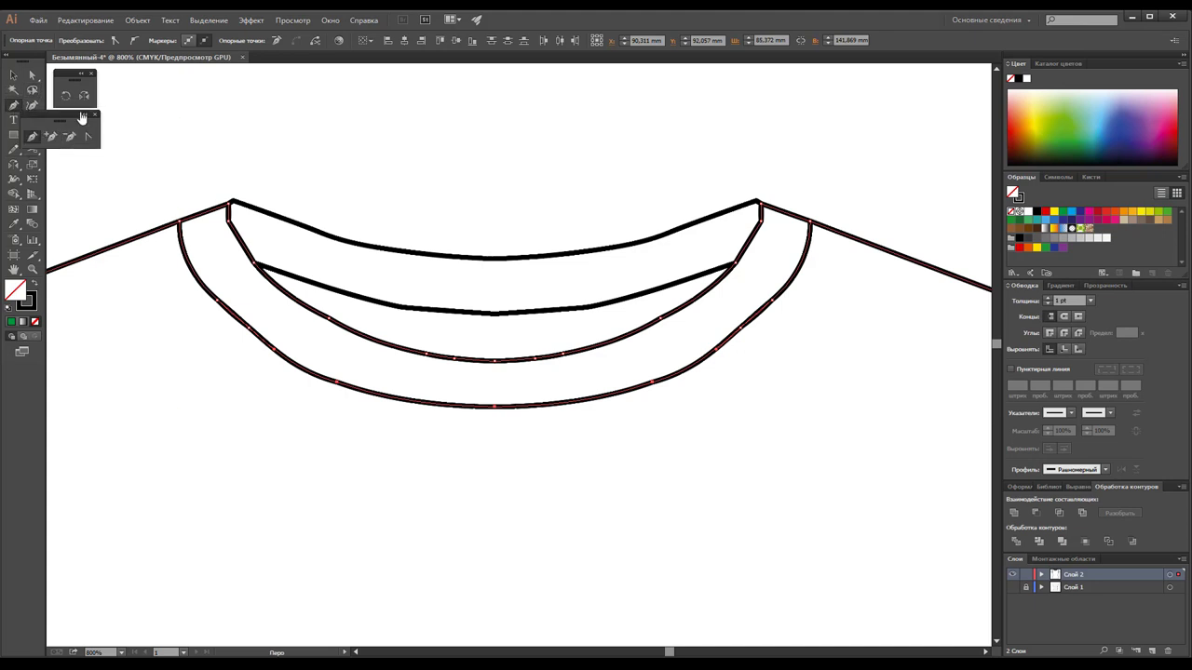
pyautogui.moveTo(52, 111)
pyautogui.mouseDown()
pyautogui.moveTo(143, 74)
pyautogui.moveTo(109, 74)
pyautogui.mouseUp()
# Delete the extra anchor points on the lower right and left neckline curves.
pyautogui.click(152, 98)
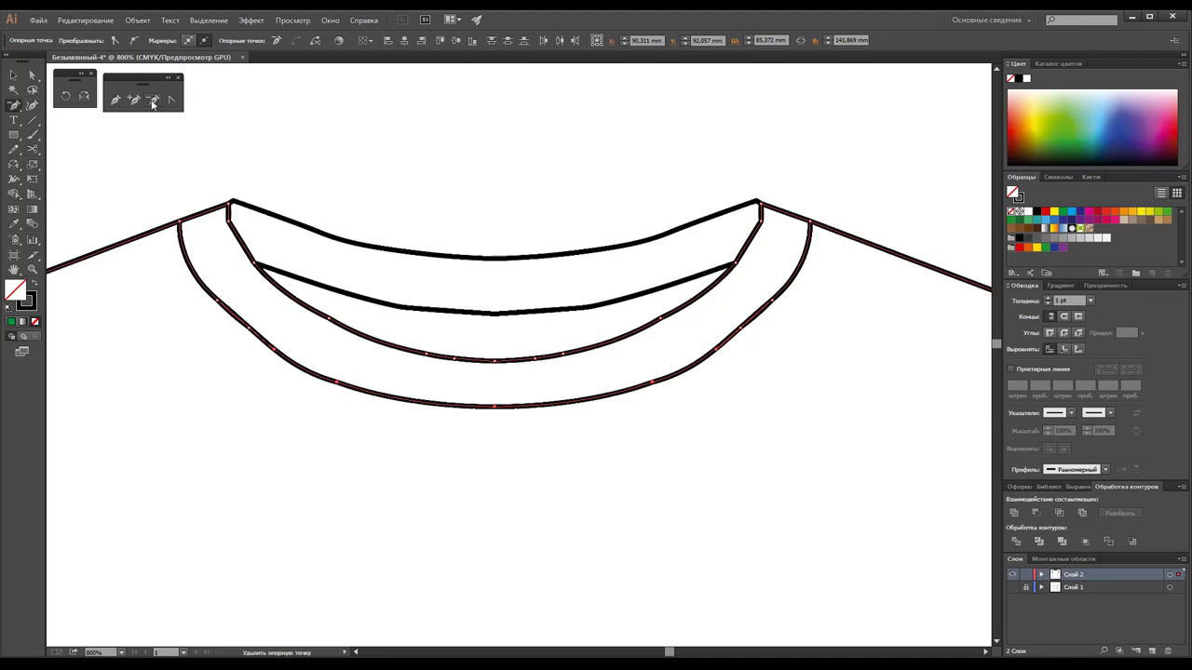
pyautogui.click(717, 346)
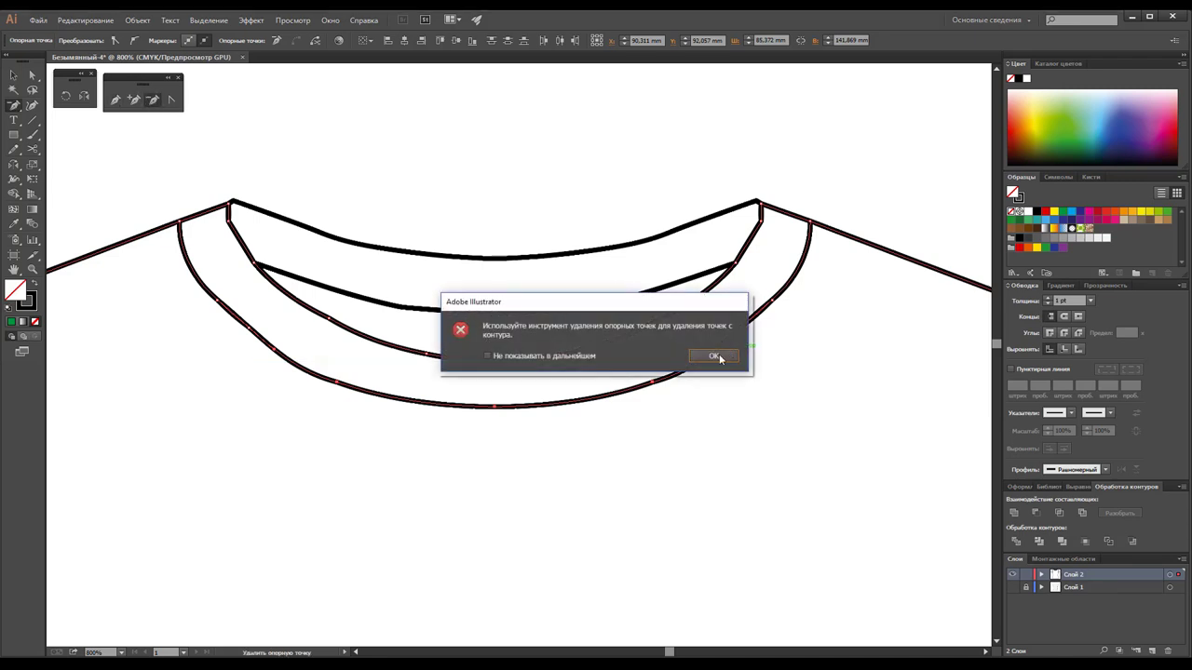
pyautogui.click(714, 356)
pyautogui.click(736, 343)
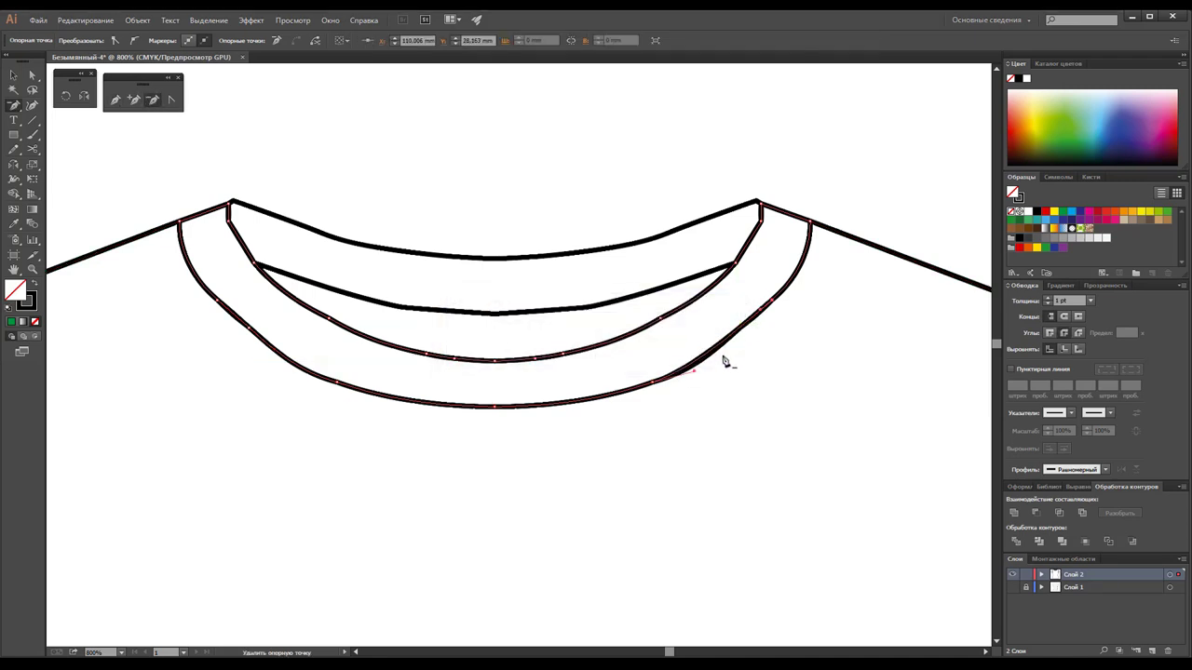
pyautogui.click(773, 308)
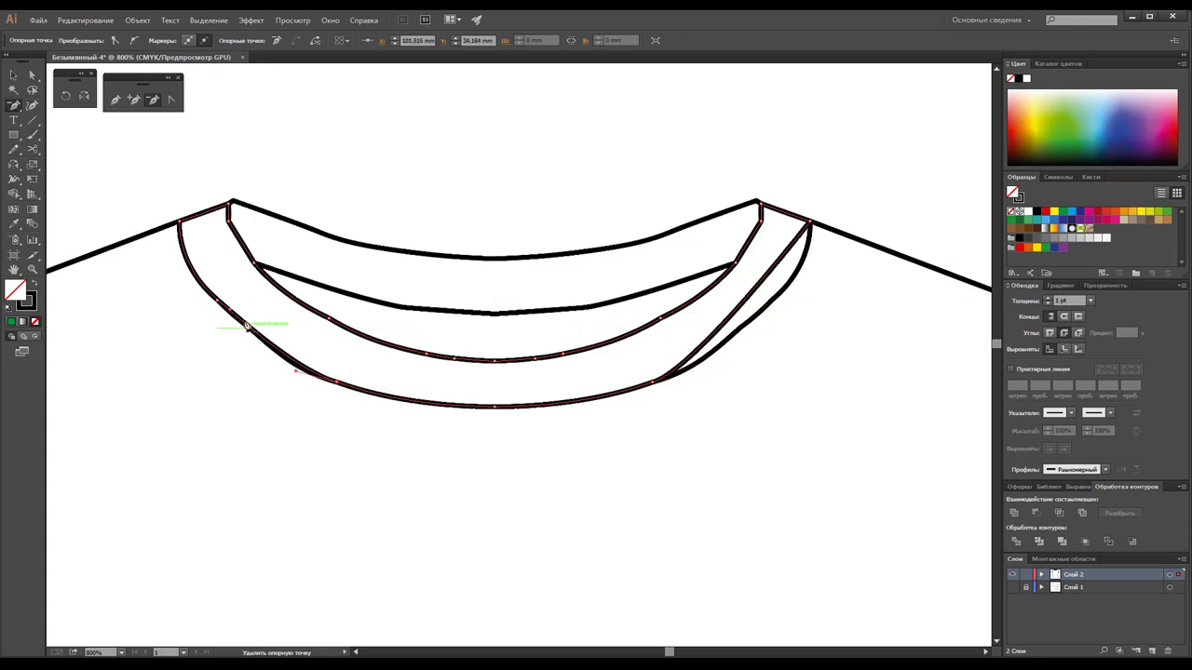
pyautogui.click(216, 304)
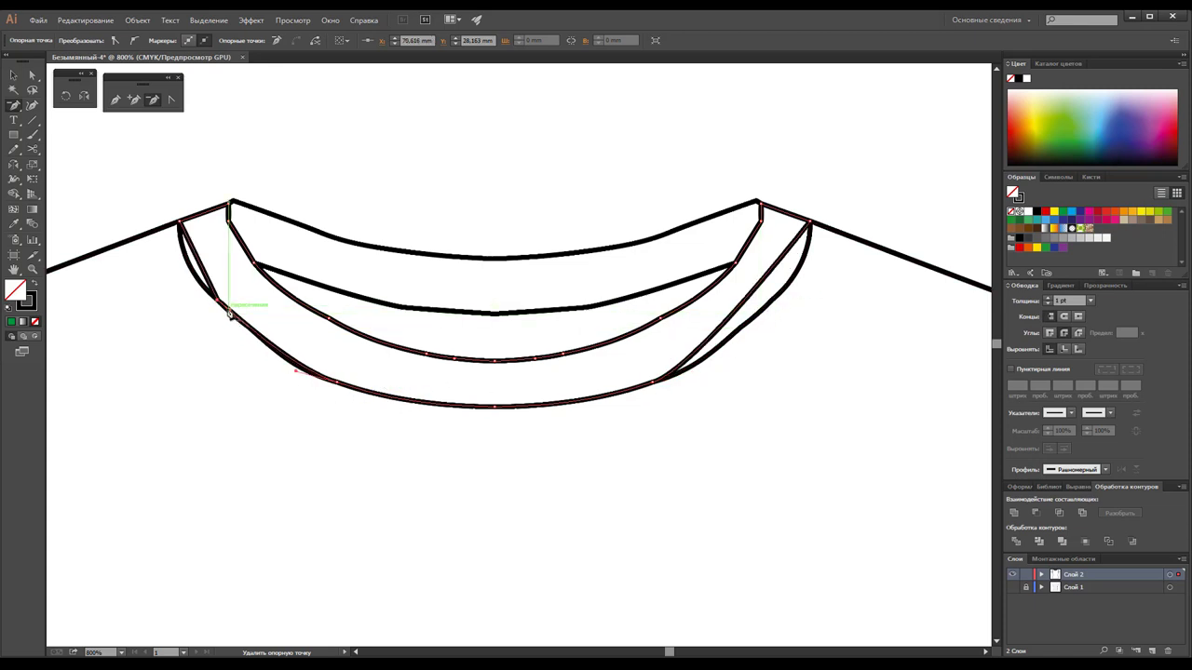
pyautogui.click(223, 306)
pyautogui.click(700, 355)
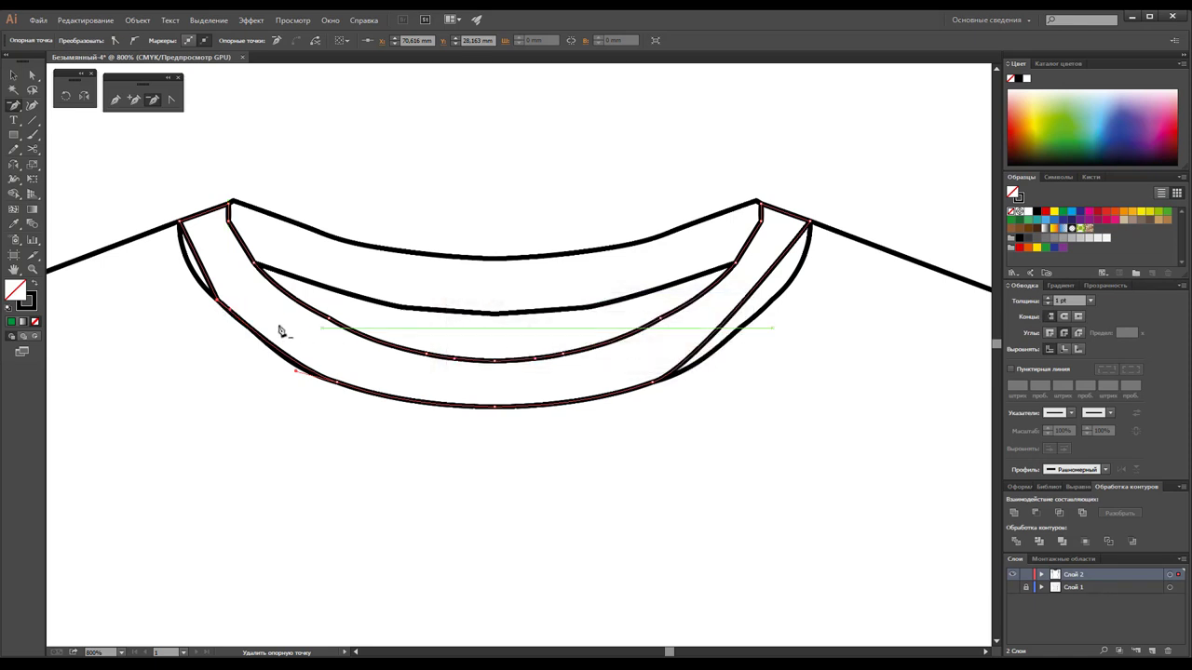
pyautogui.click(219, 302)
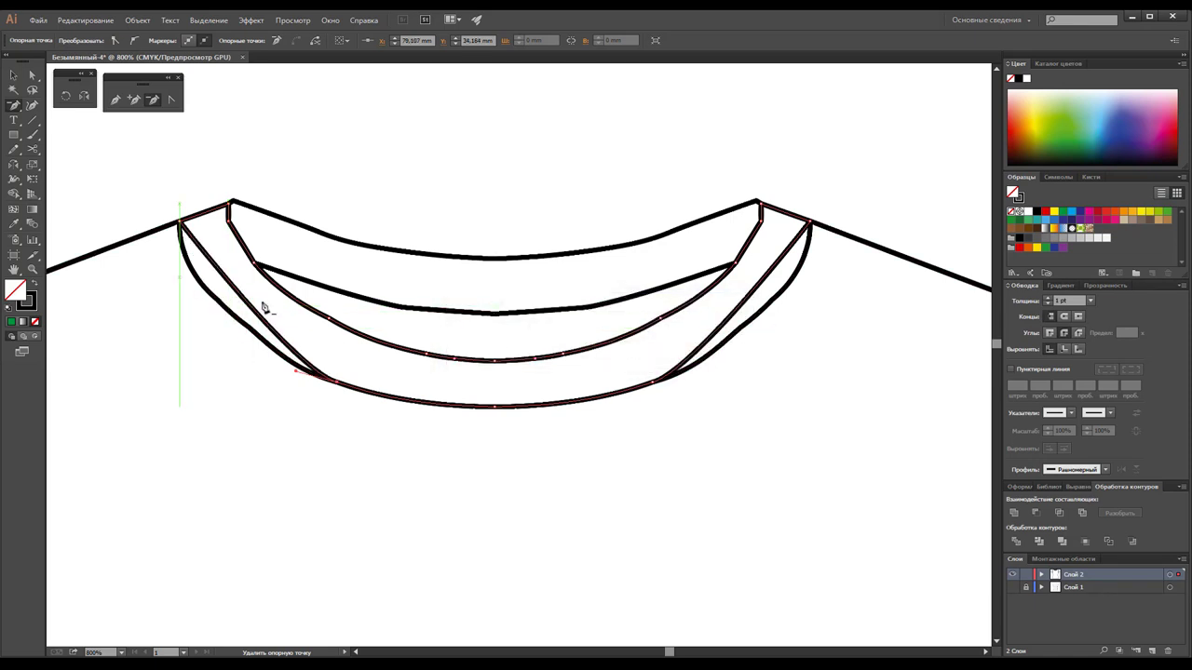
# Pull out handles with Convert Anchor Point to bend both lower collar sides into smooth arcs.
pyautogui.click(175, 102)
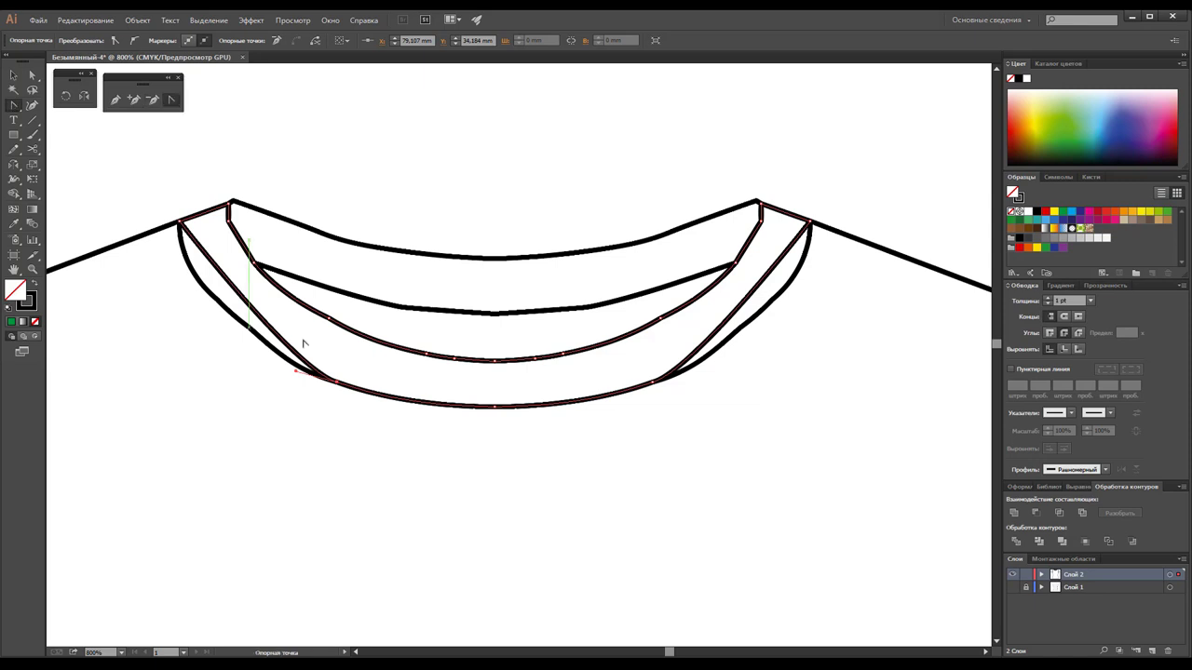
pyautogui.moveTo(296, 372); pyautogui.dragTo(213, 335)
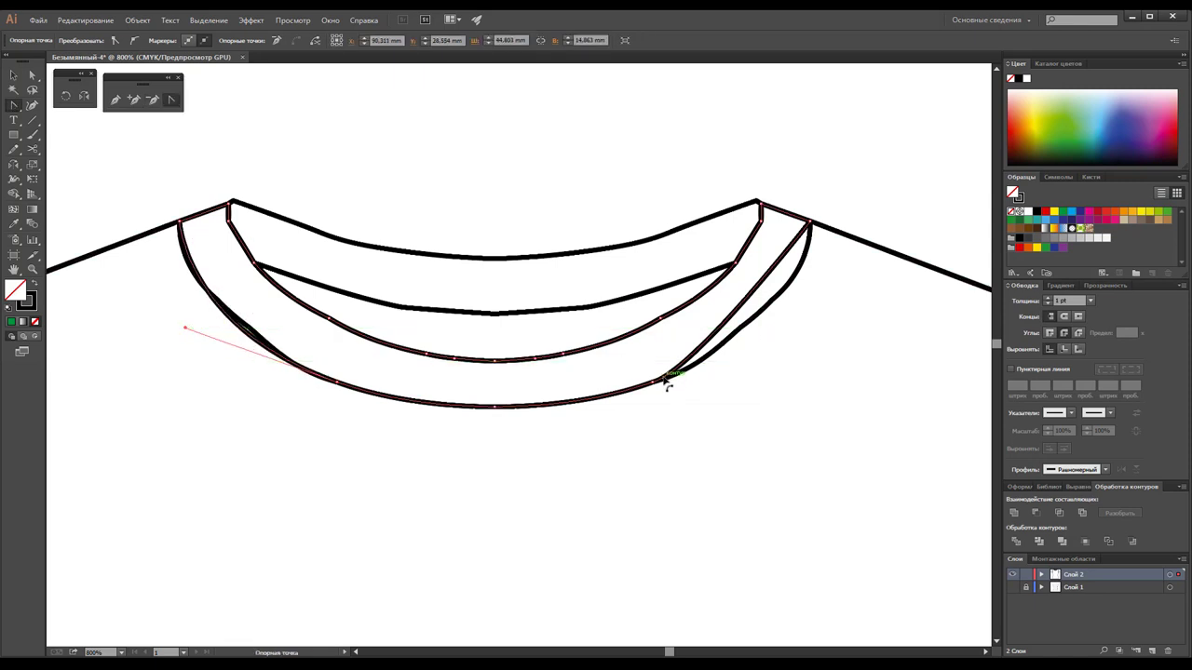
pyautogui.moveTo(651, 383); pyautogui.dragTo(782, 339)
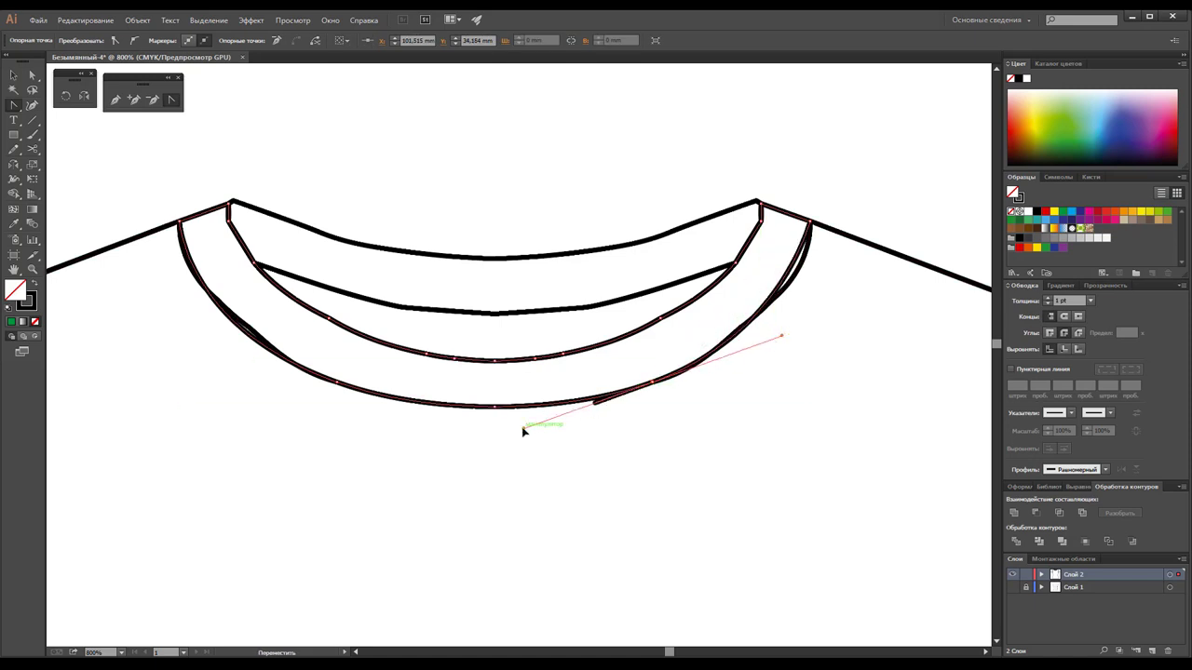
pyautogui.moveTo(522, 430); pyautogui.dragTo(521, 428)
pyautogui.click(32, 75)
pyautogui.click(893, 326)
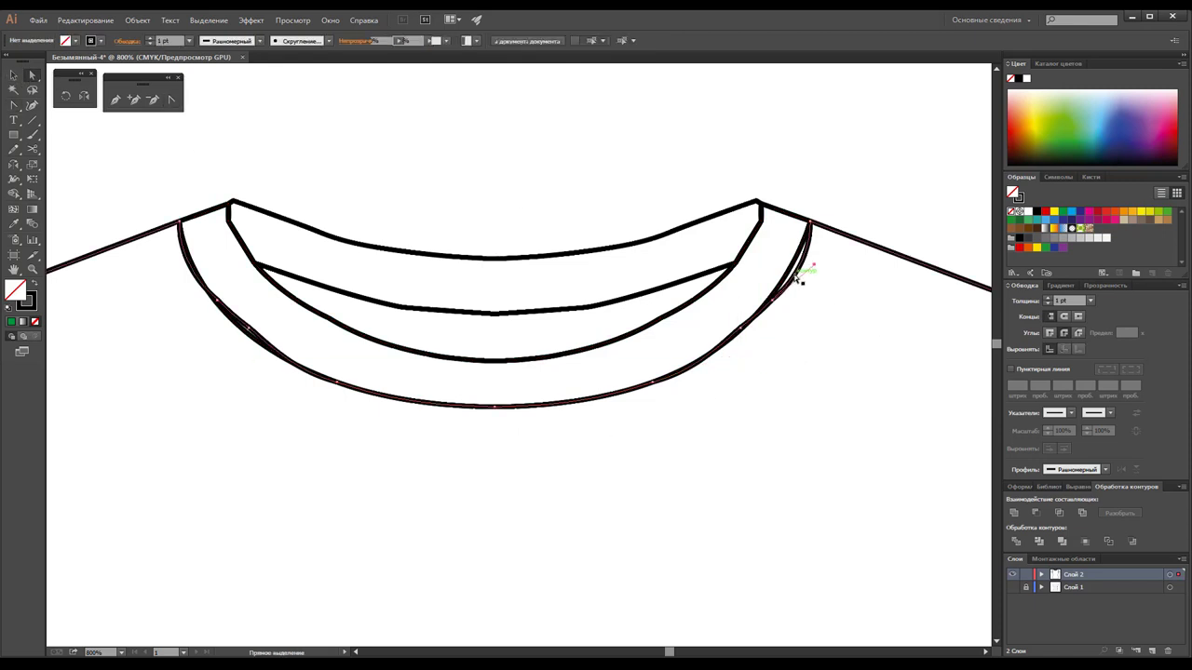
# Delete extra anchors from the outer collar curve, dismissing the error dialogs.
pyautogui.click(811, 269)
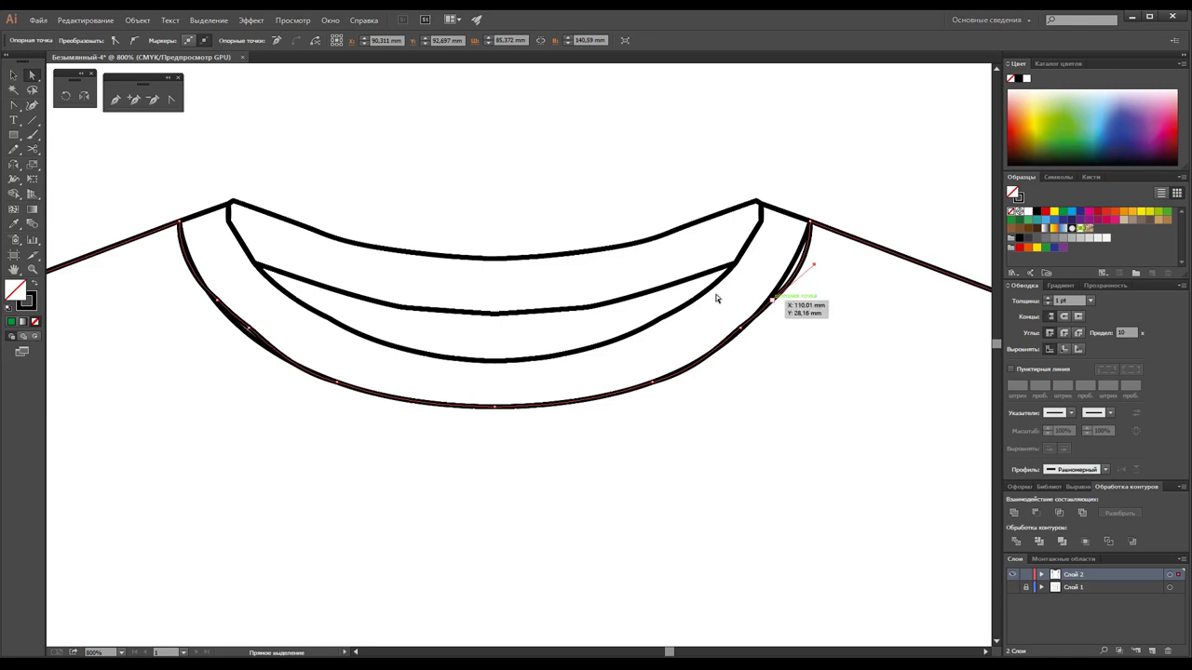
pyautogui.click(154, 100)
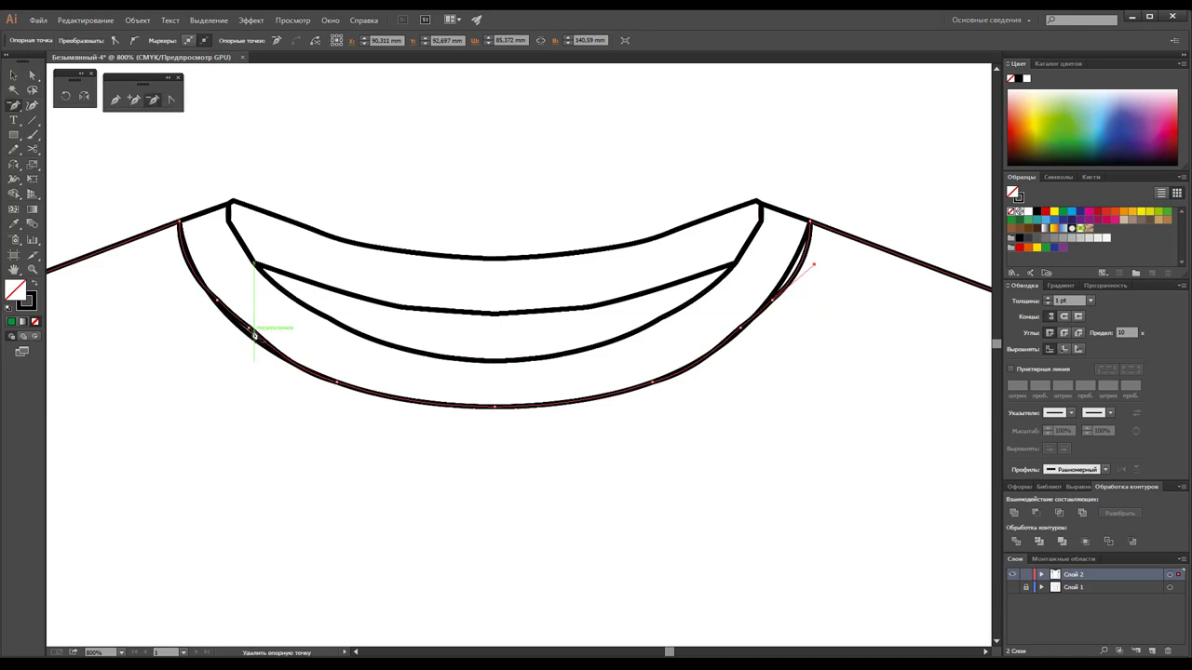
pyautogui.click(249, 327)
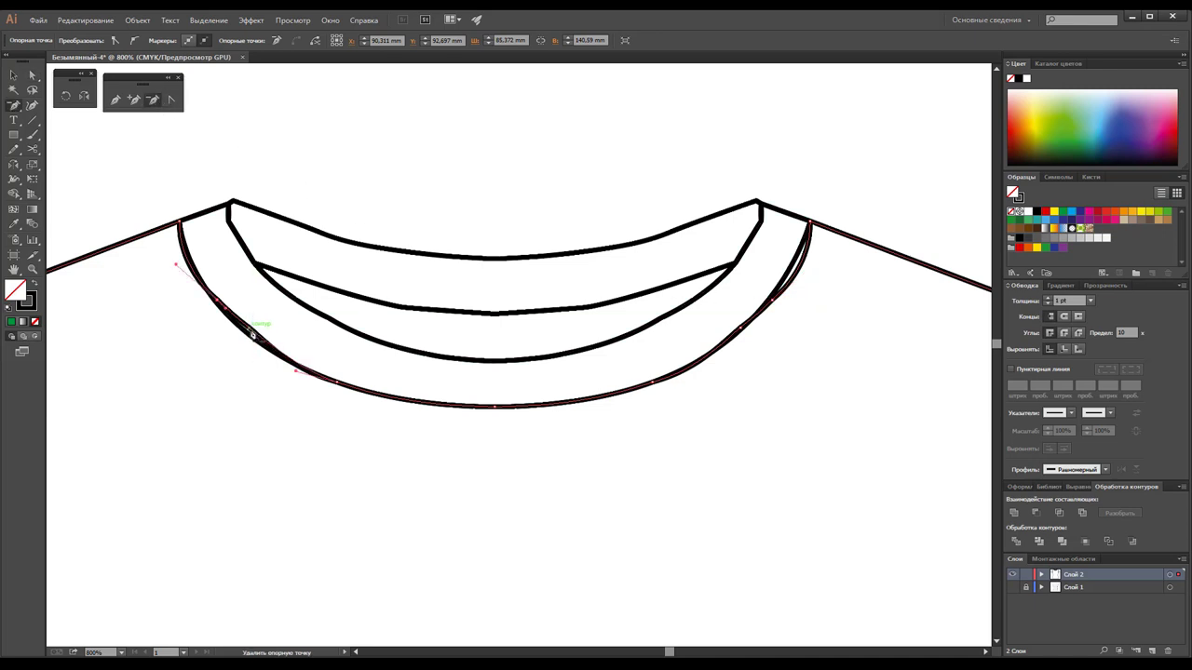
pyautogui.click(741, 328)
pyautogui.click(771, 308)
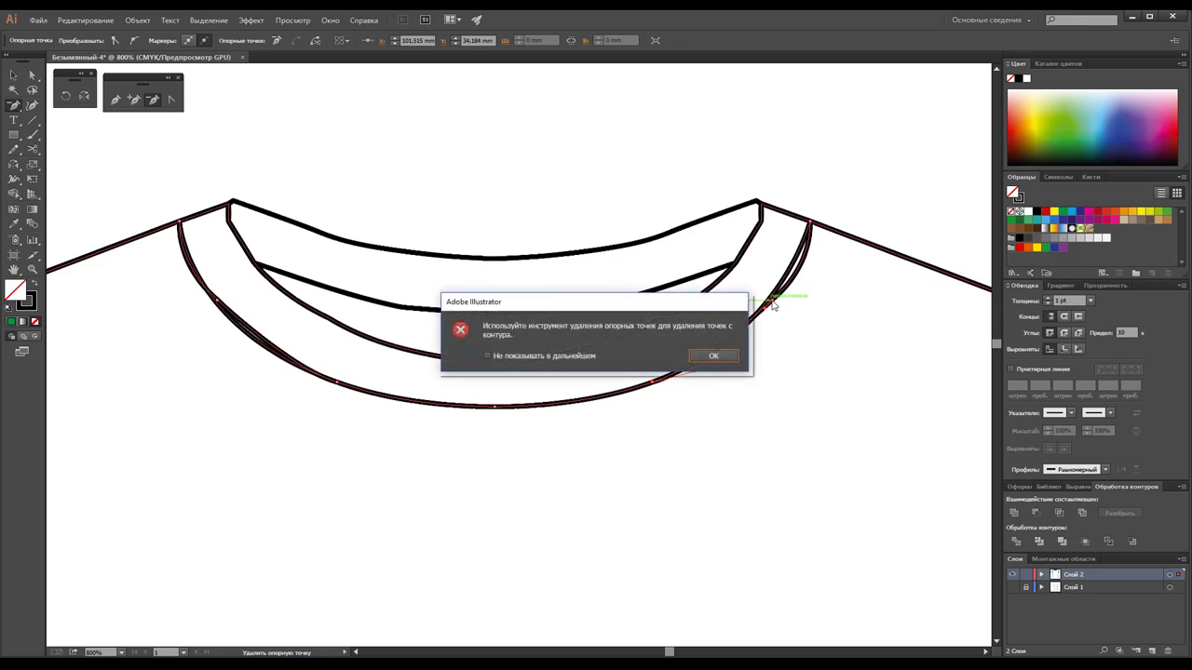
pyautogui.click(723, 356)
pyautogui.click(773, 307)
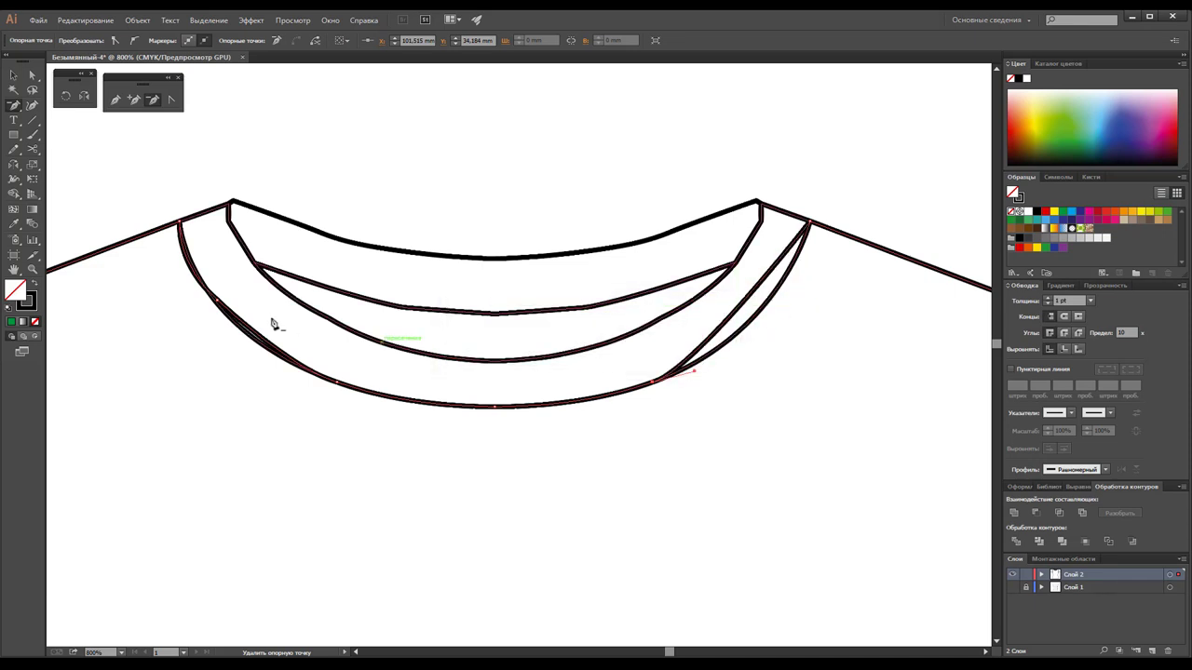
pyautogui.click(217, 304)
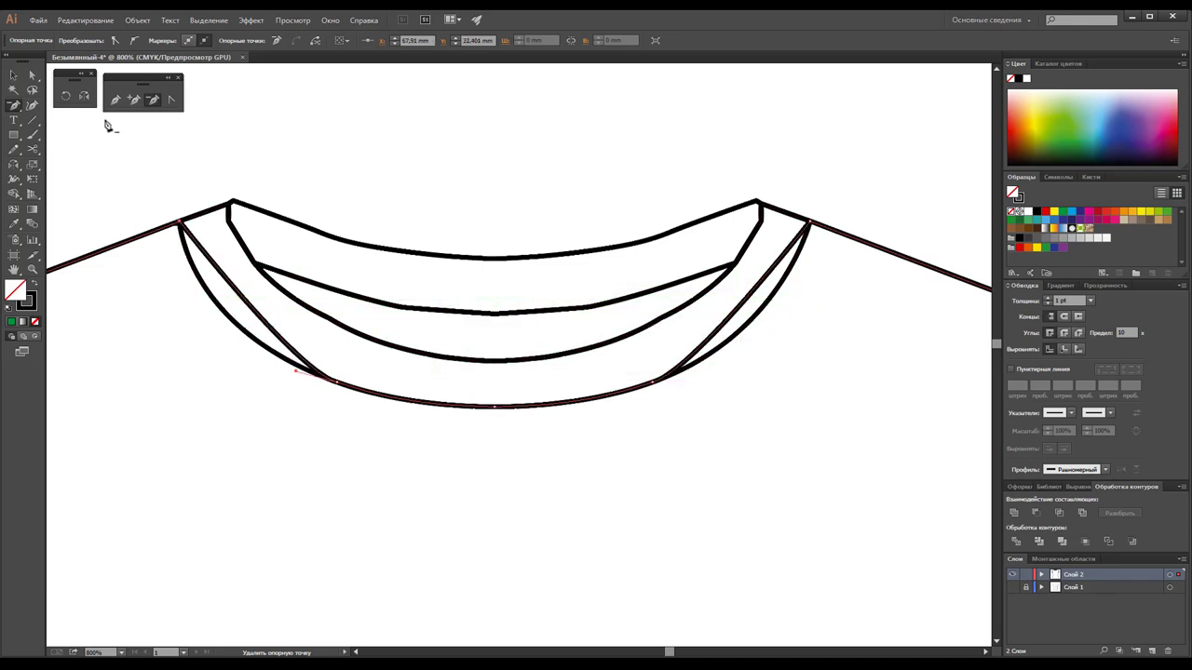
# Reshape the outer collar curve's handles so the left segment bends smoothly.
pyautogui.click(172, 100)
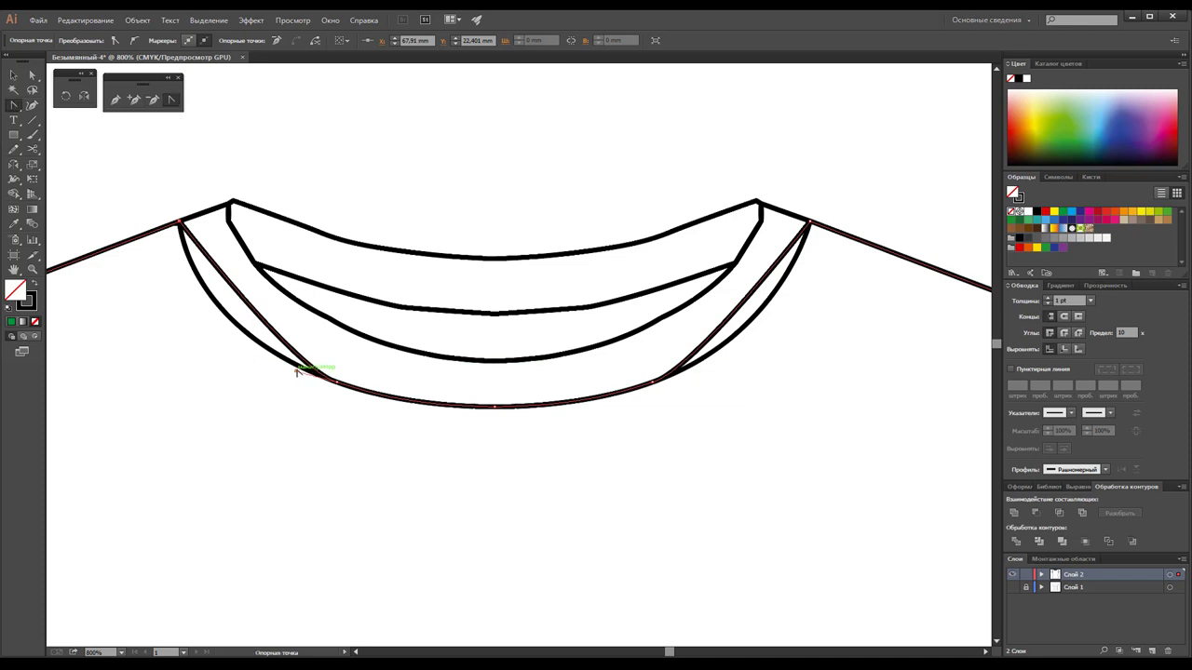
pyautogui.moveTo(296, 372); pyautogui.dragTo(201, 345)
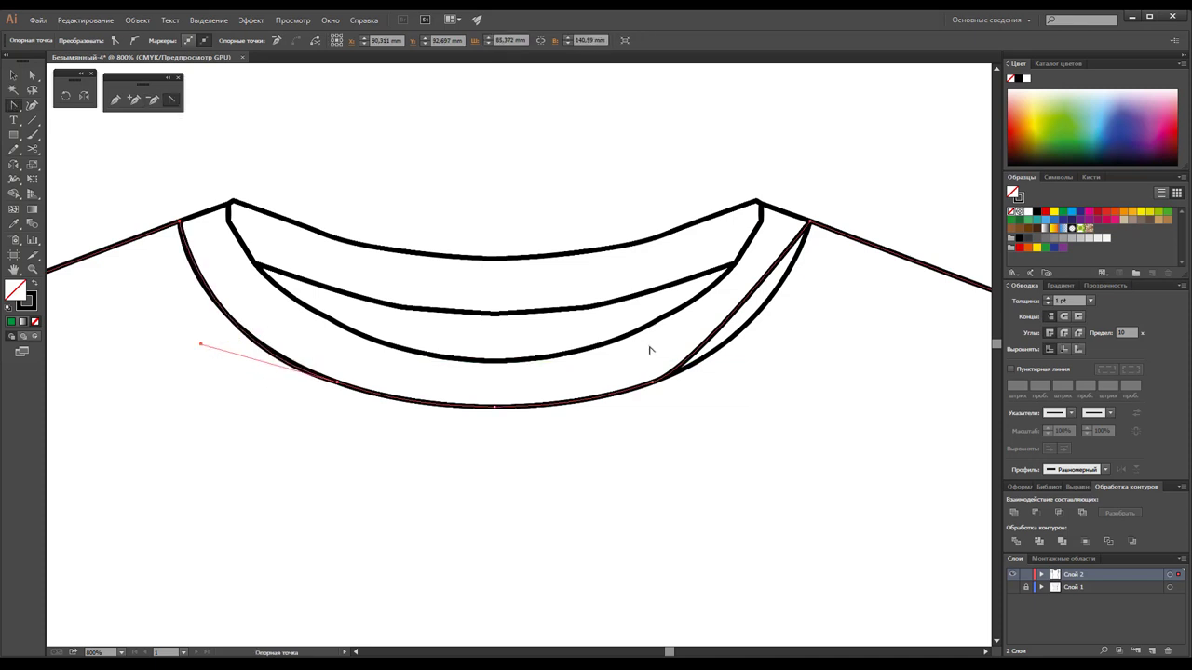
pyautogui.click(651, 382)
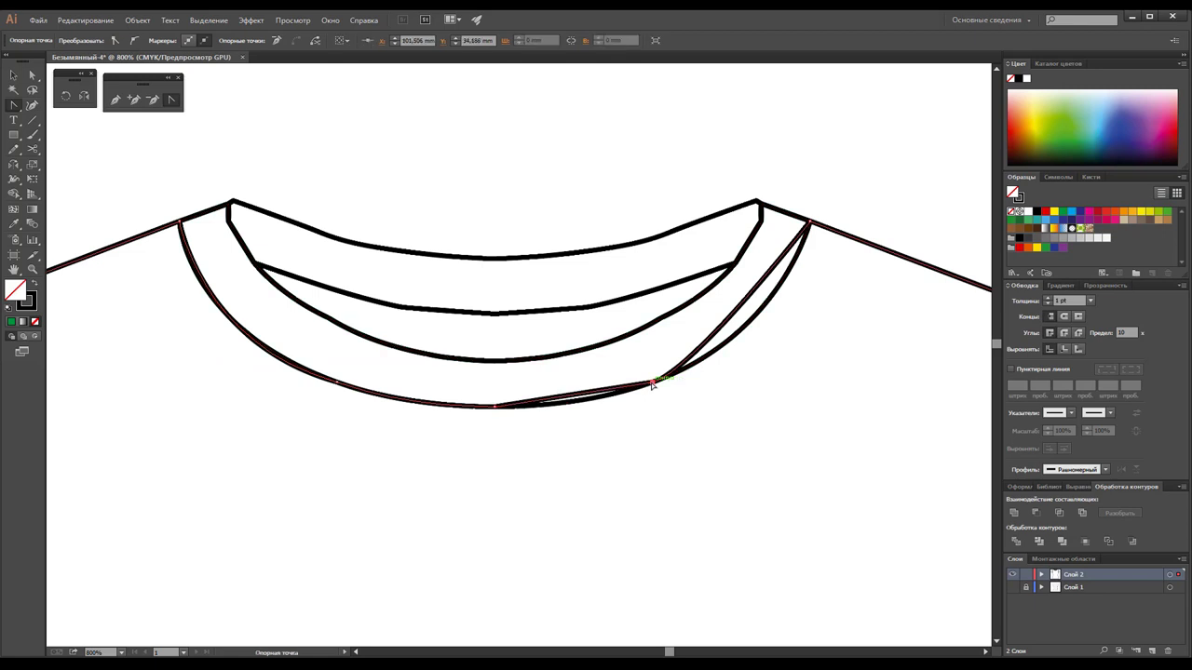
pyautogui.moveTo(652, 382); pyautogui.dragTo(583, 408)
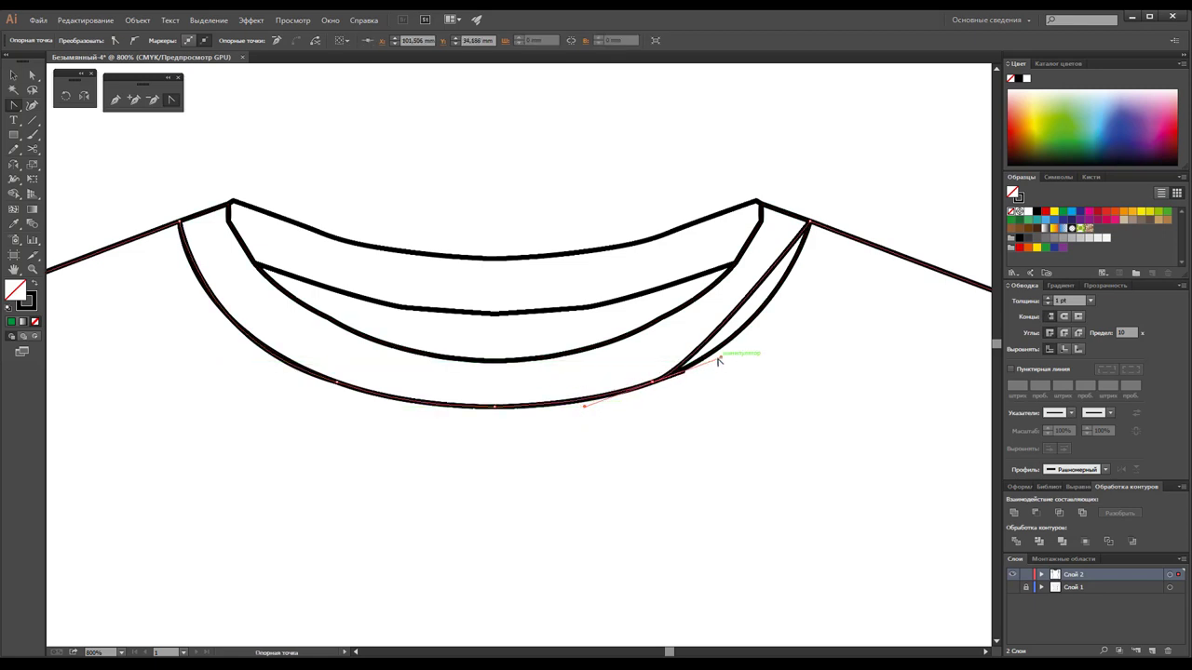
pyautogui.moveTo(719, 360); pyautogui.dragTo(751, 391)
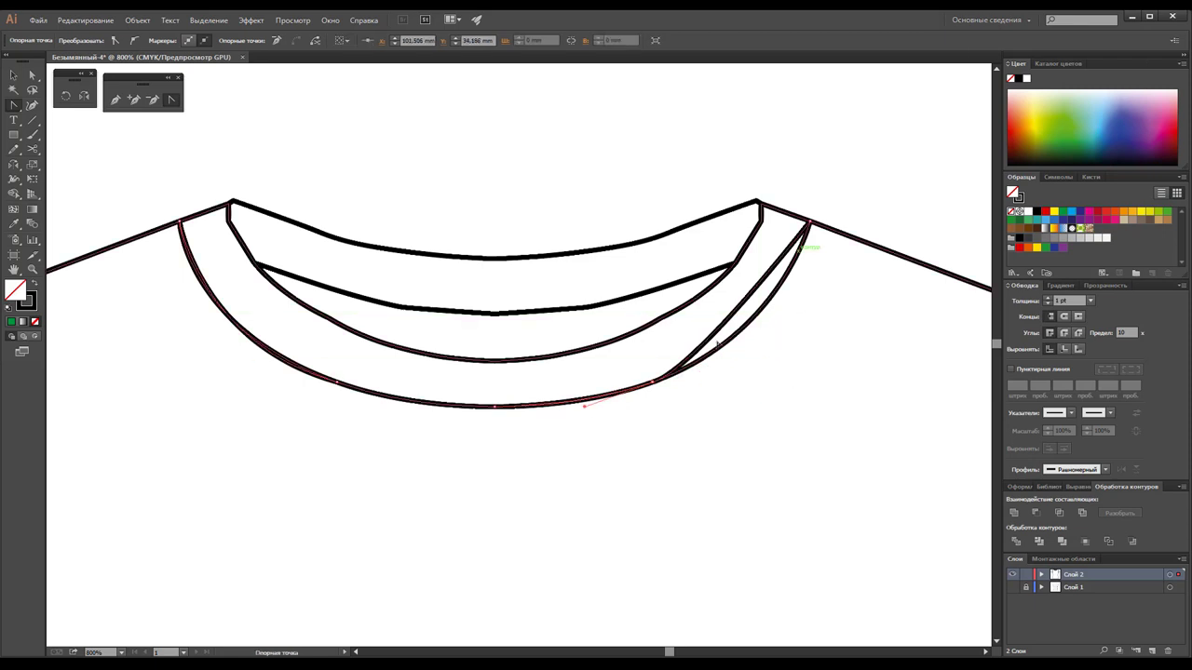
pyautogui.click(656, 386)
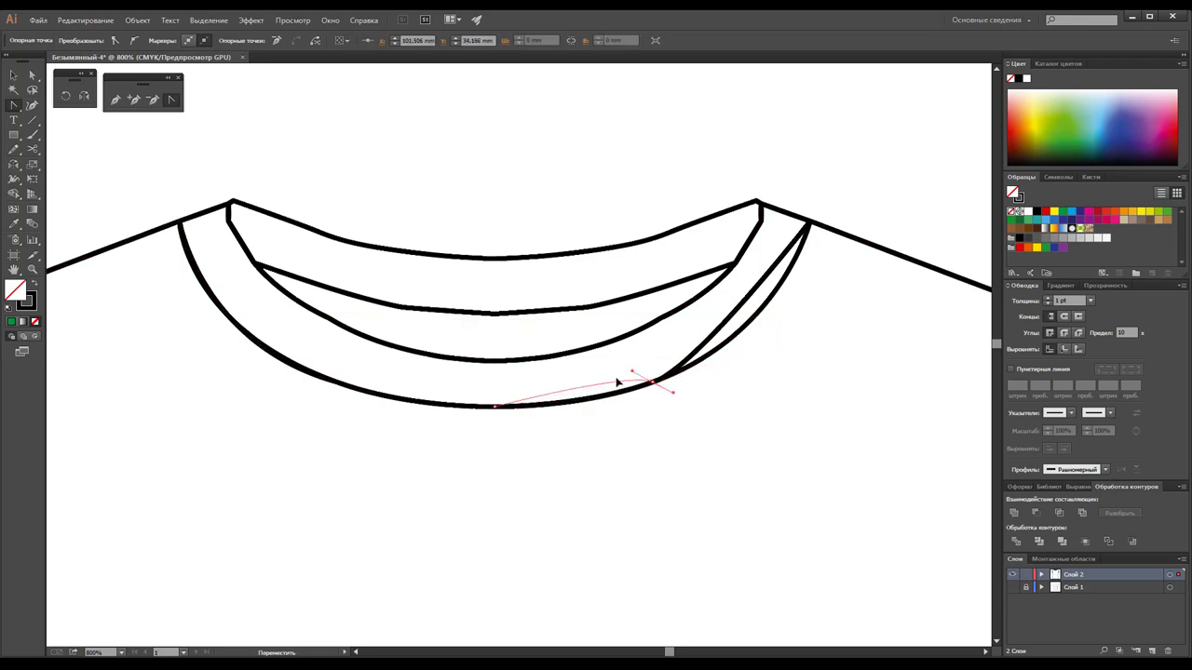
pyautogui.click(582, 408)
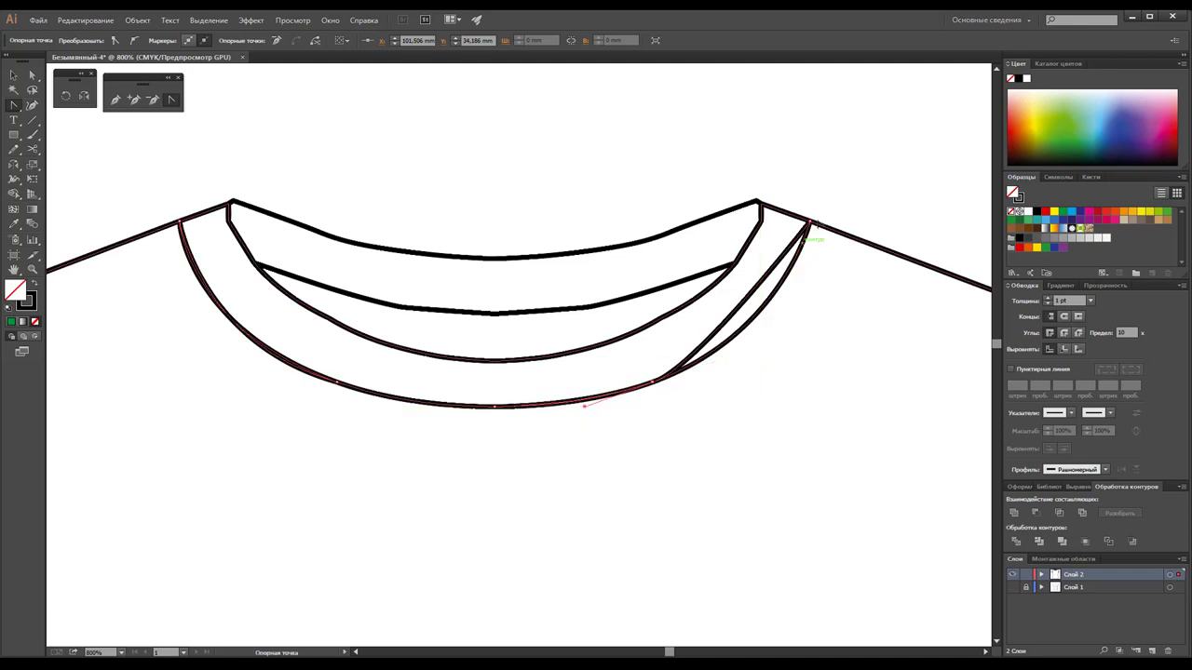
# Bend the right collar segment toward the shoulder, undo the bump, and fine-tune its handle.
pyautogui.moveTo(812, 227); pyautogui.dragTo(793, 291)
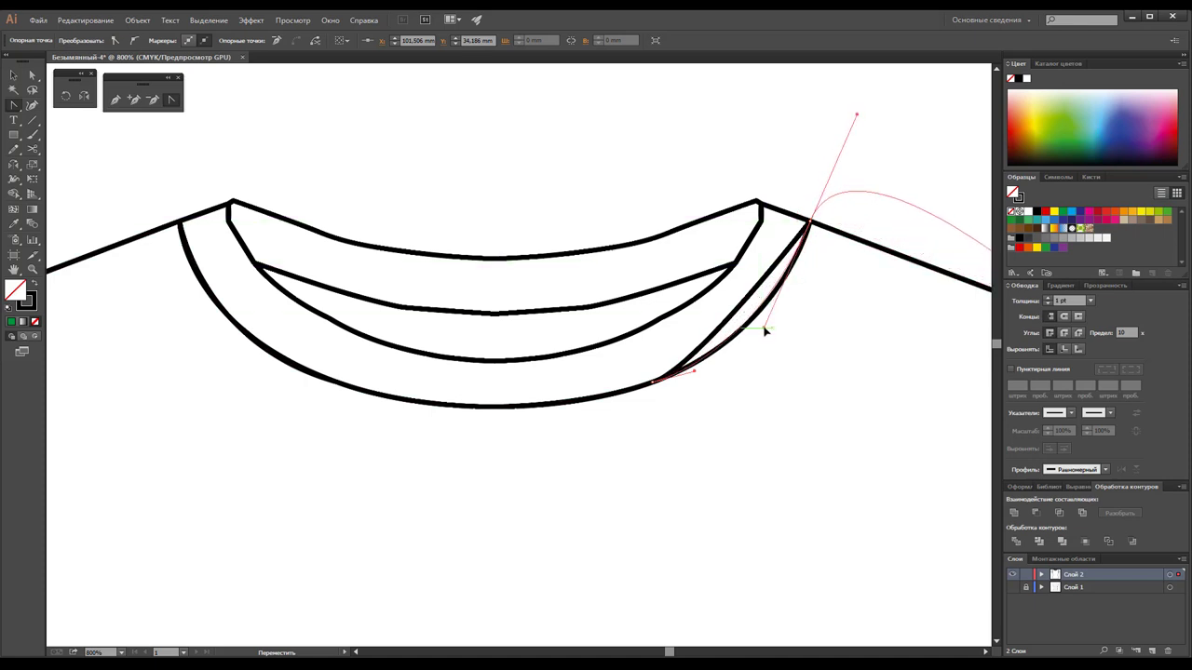
pyautogui.moveTo(793, 291); pyautogui.dragTo(765, 332)
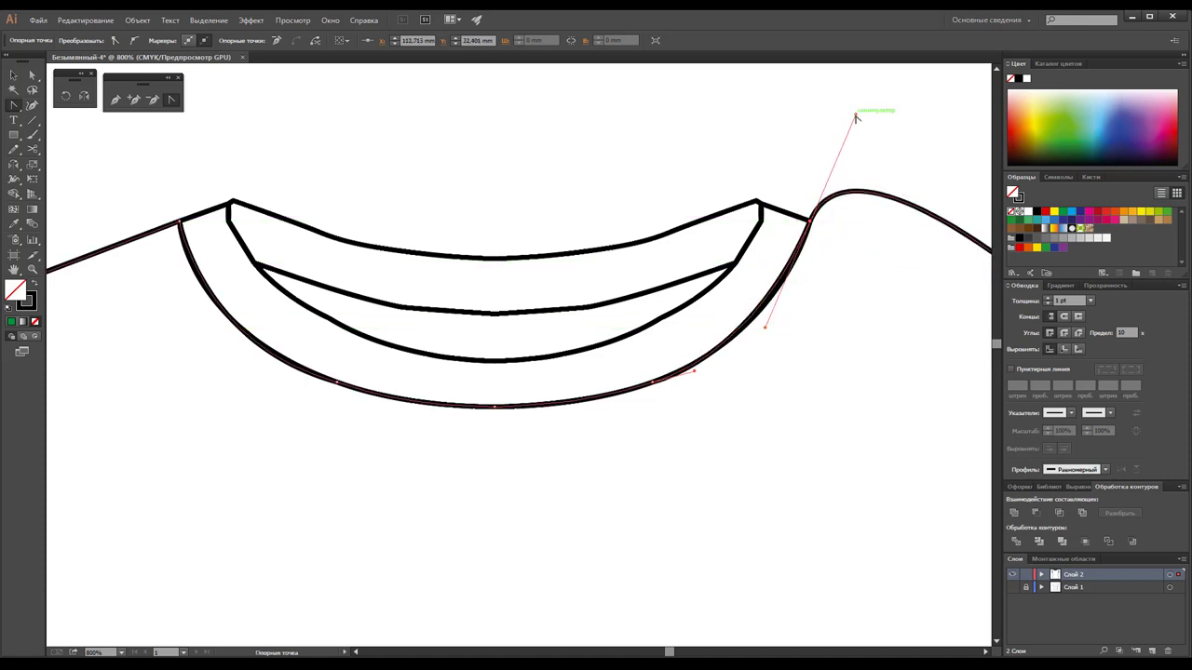
pyautogui.hotkey('ctrl', 'z')
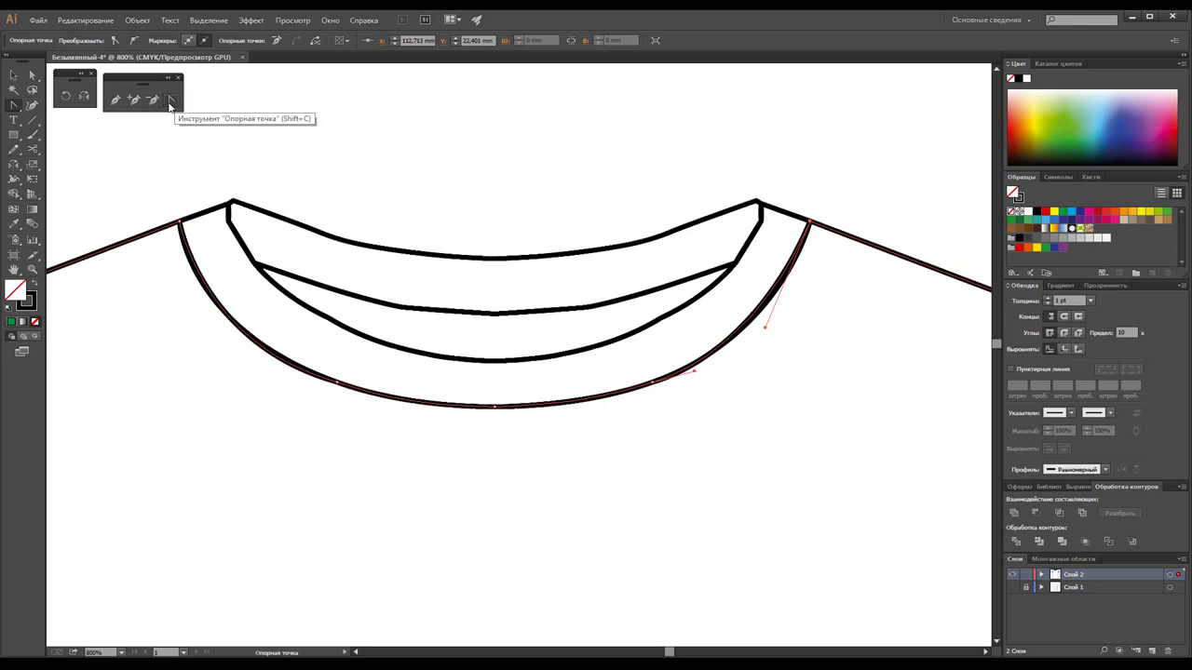
pyautogui.click(168, 104)
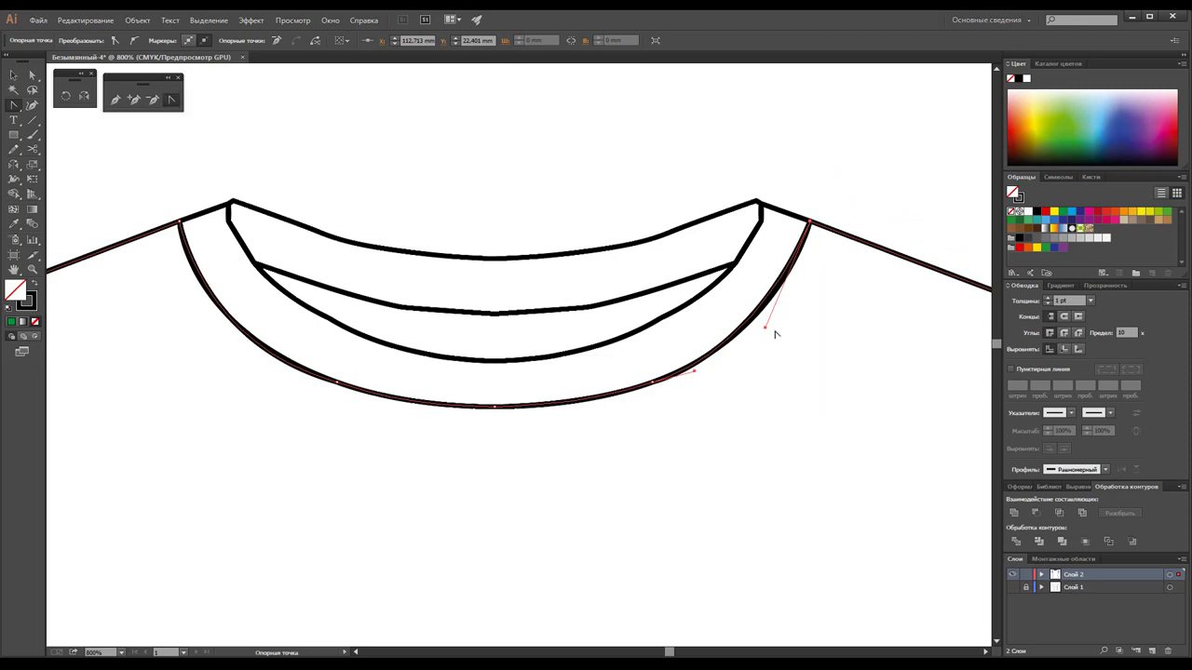
pyautogui.moveTo(766, 329); pyautogui.dragTo(771, 333)
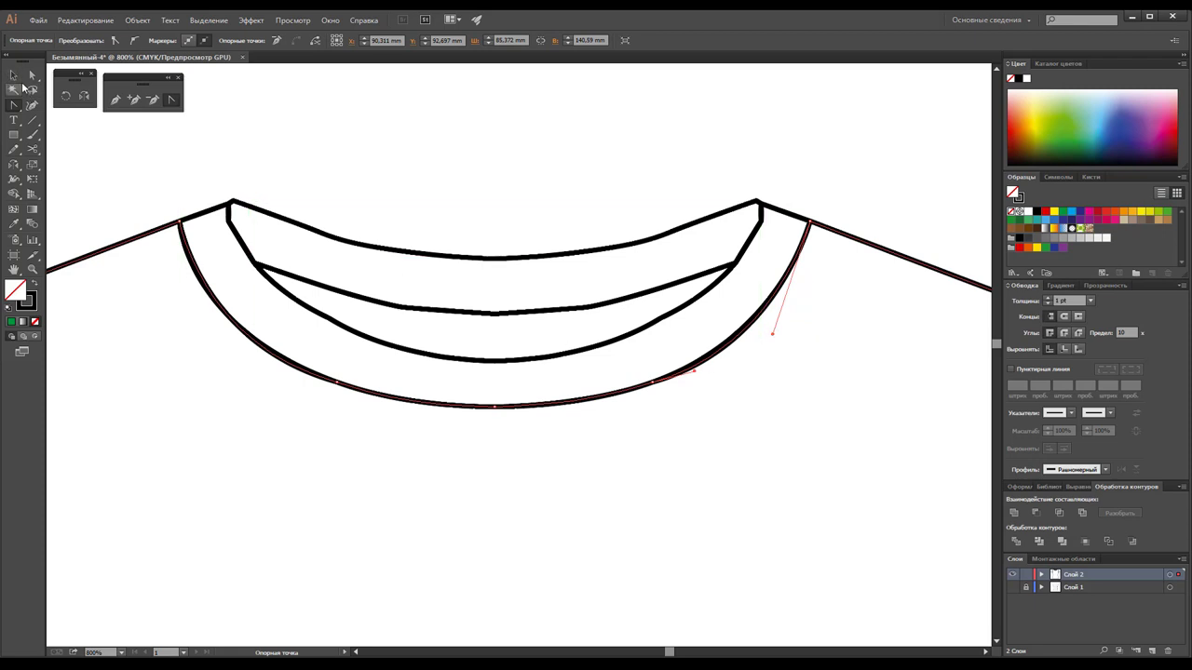
# Select the collar band and remove three extra anchors from the inner collar curve.
pyautogui.click(32, 75)
pyautogui.click(401, 352)
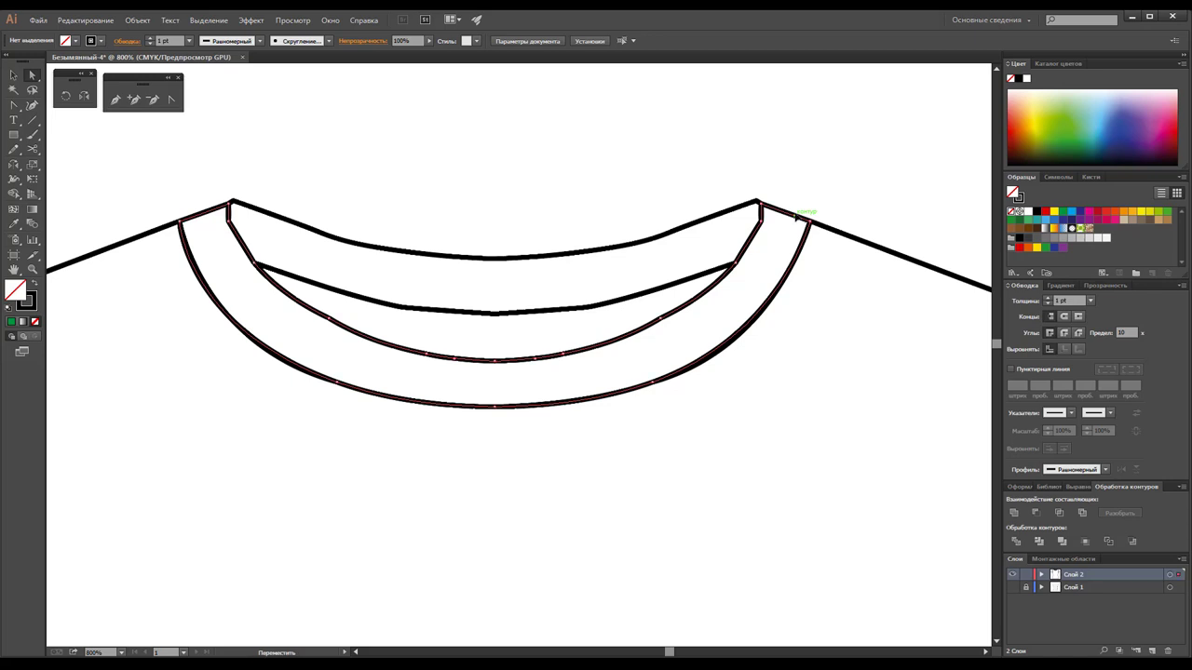
pyautogui.click(797, 216)
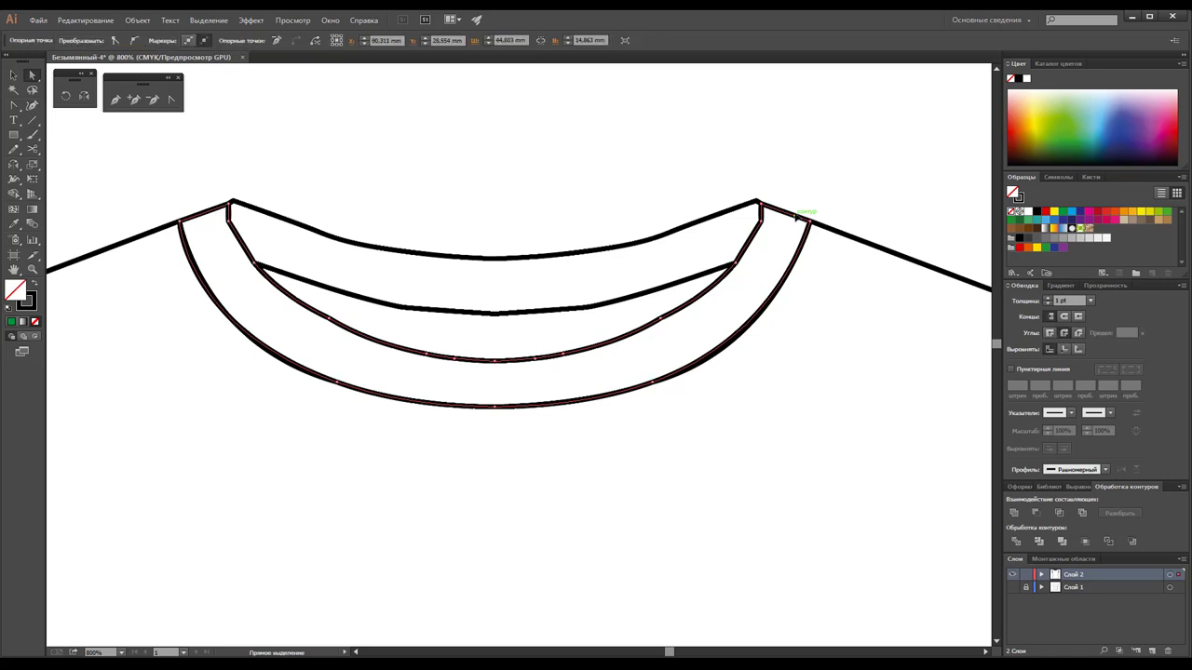
pyautogui.click(155, 100)
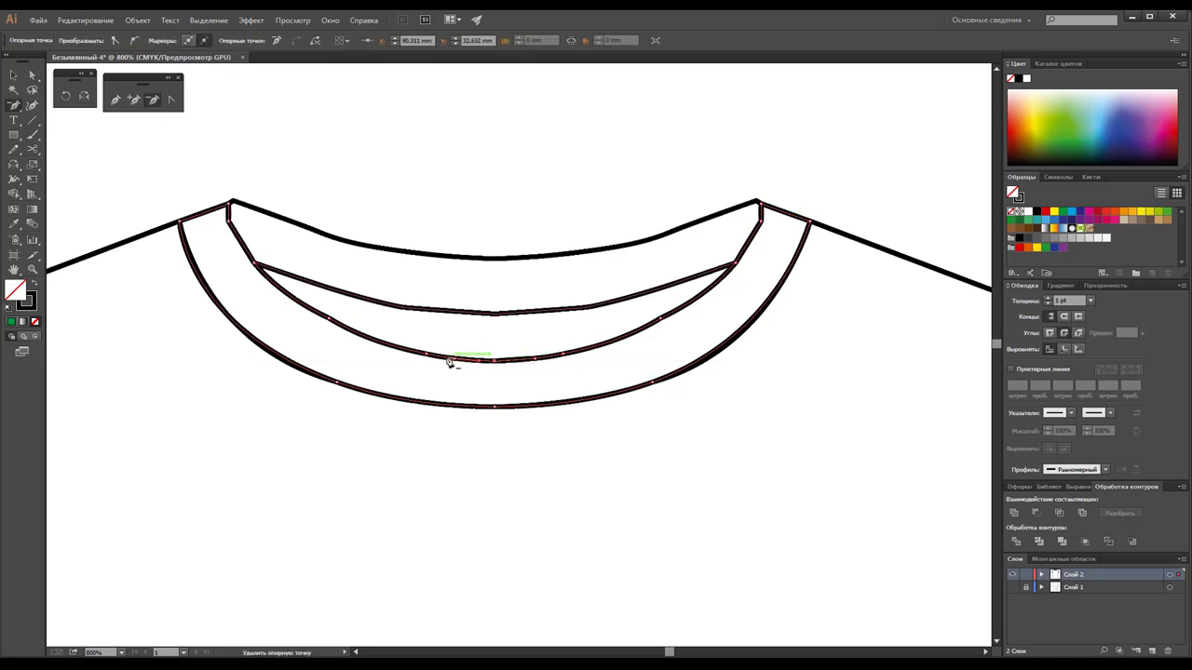
pyautogui.click(330, 319)
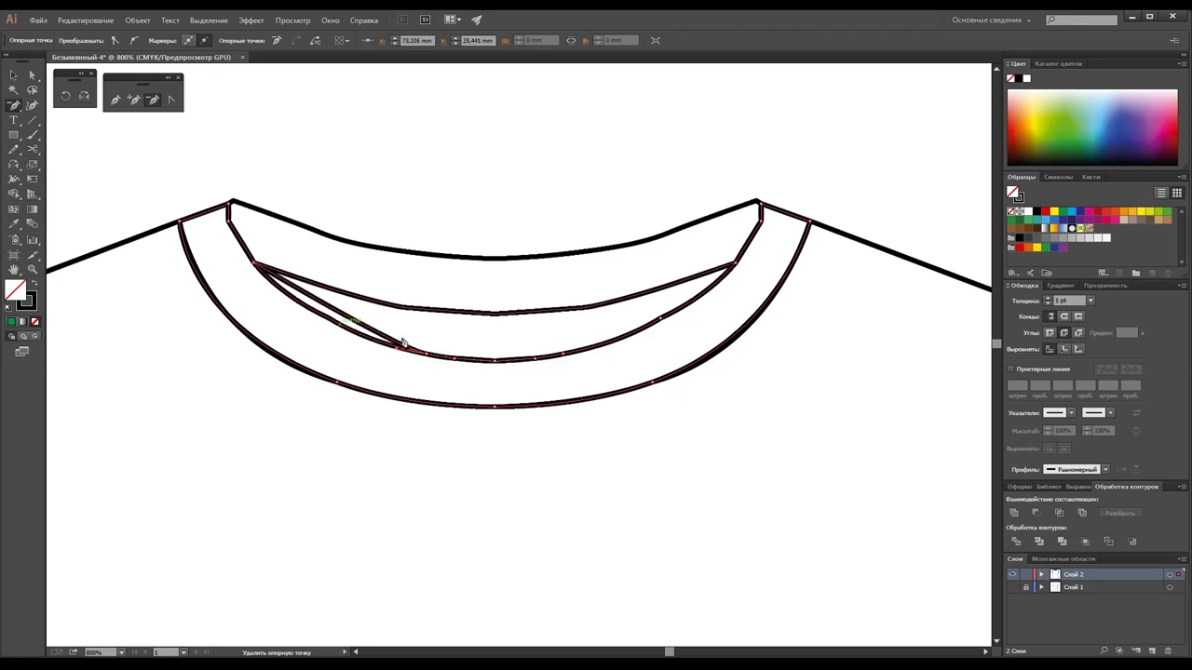
pyautogui.click(659, 320)
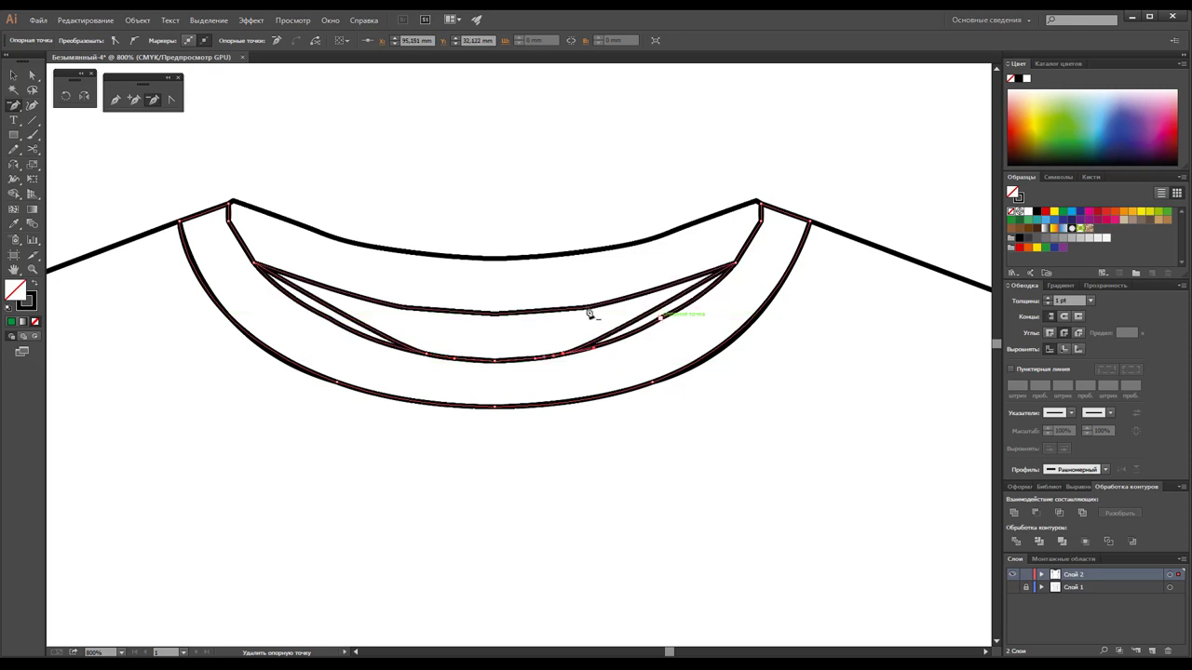
pyautogui.click(426, 355)
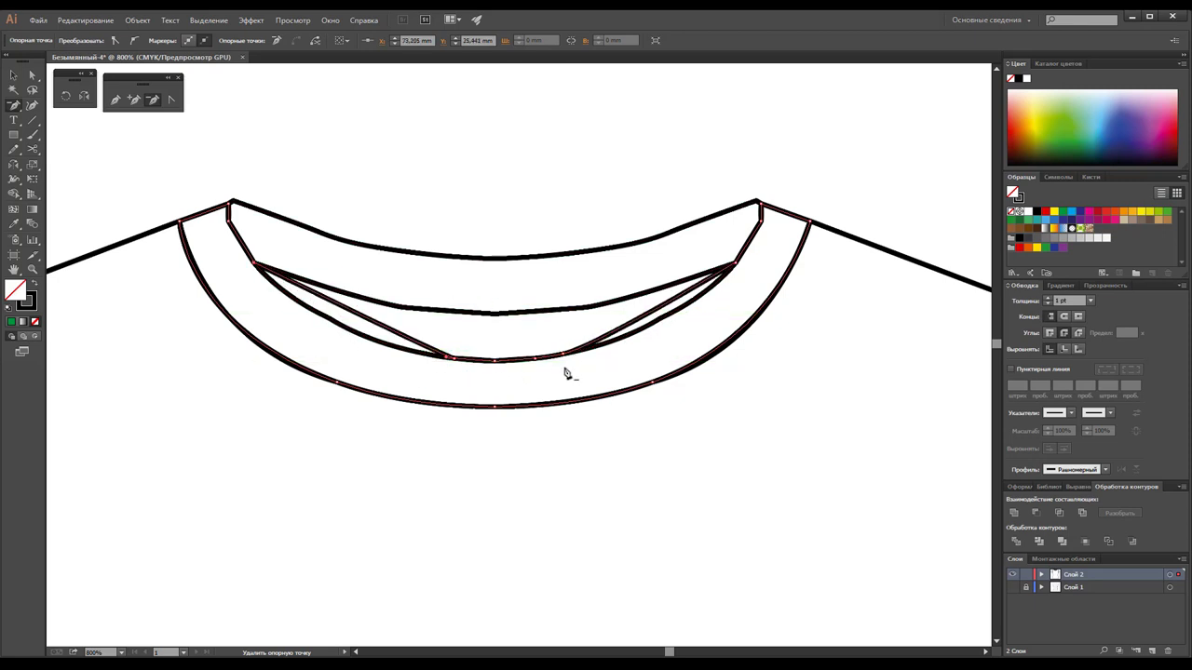
# Clear the remaining middle anchors from the inner collar curve past the warning messages.
pyautogui.click(537, 359)
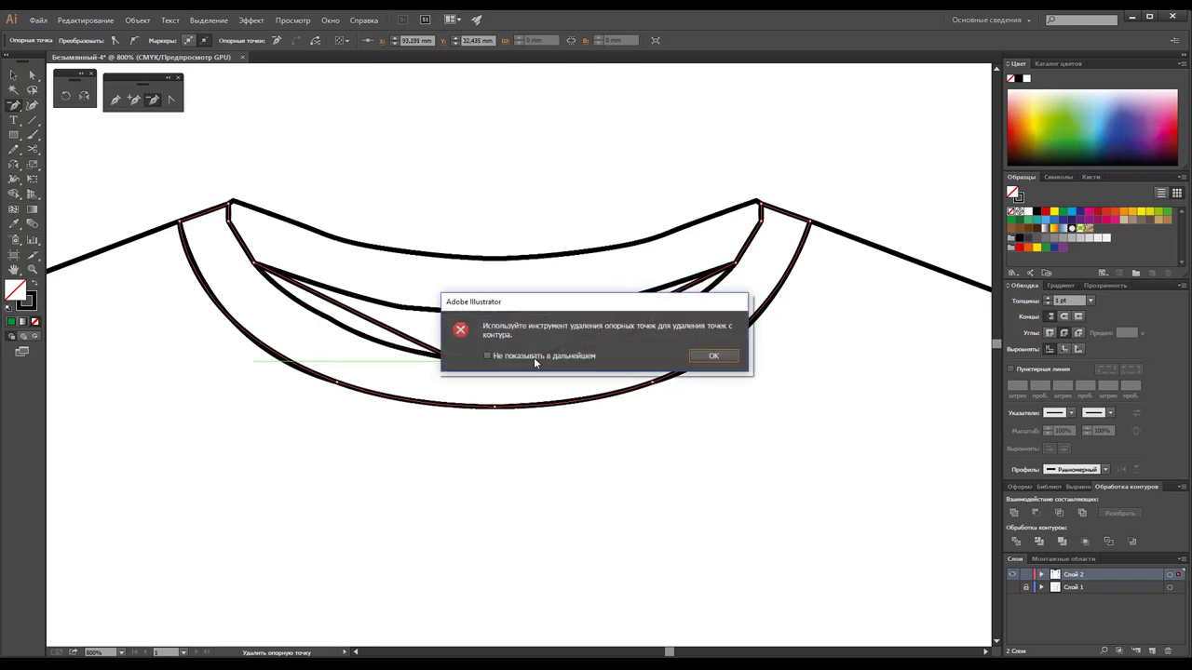
pyautogui.click(710, 356)
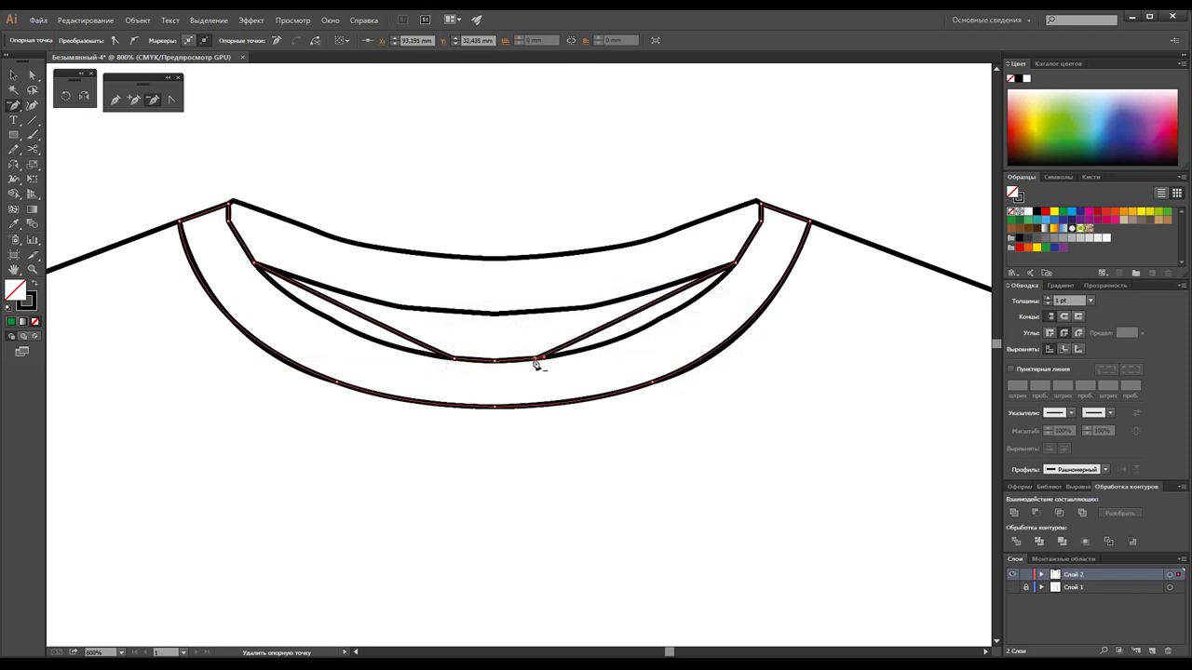
pyautogui.click(536, 361)
pyautogui.click(712, 355)
pyautogui.click(538, 360)
pyautogui.click(712, 353)
pyautogui.click(458, 362)
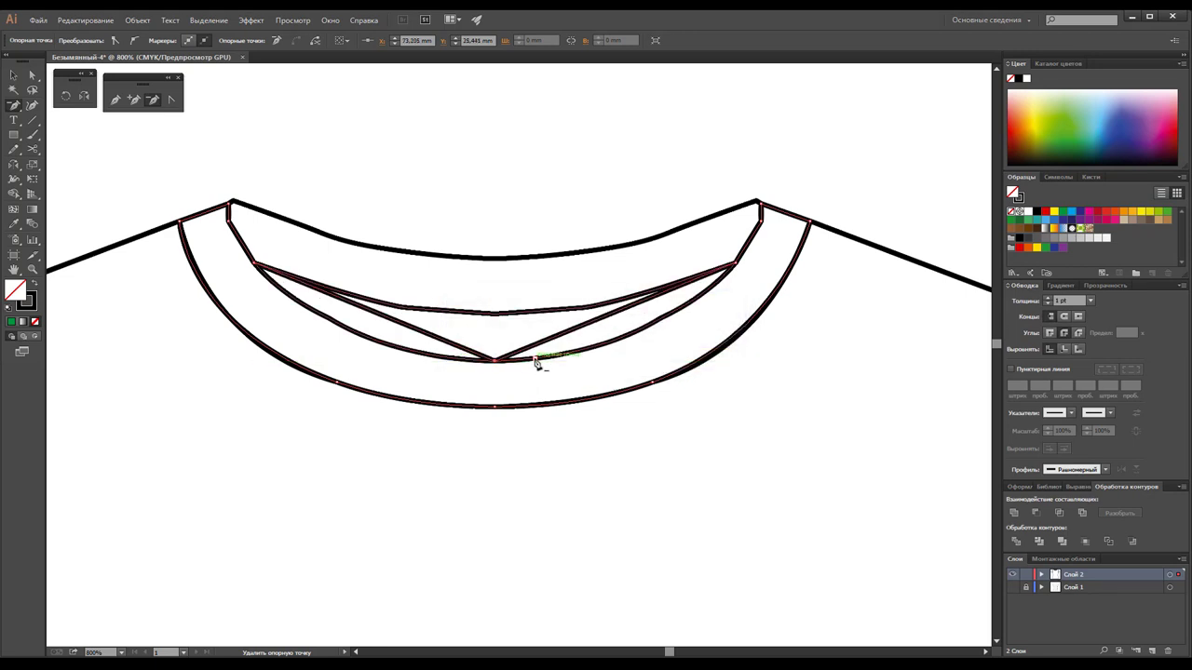
pyautogui.click(536, 362)
# Make the inner collar's bottom point smooth and adjust both top corners of the collar band.
pyautogui.click(171, 99)
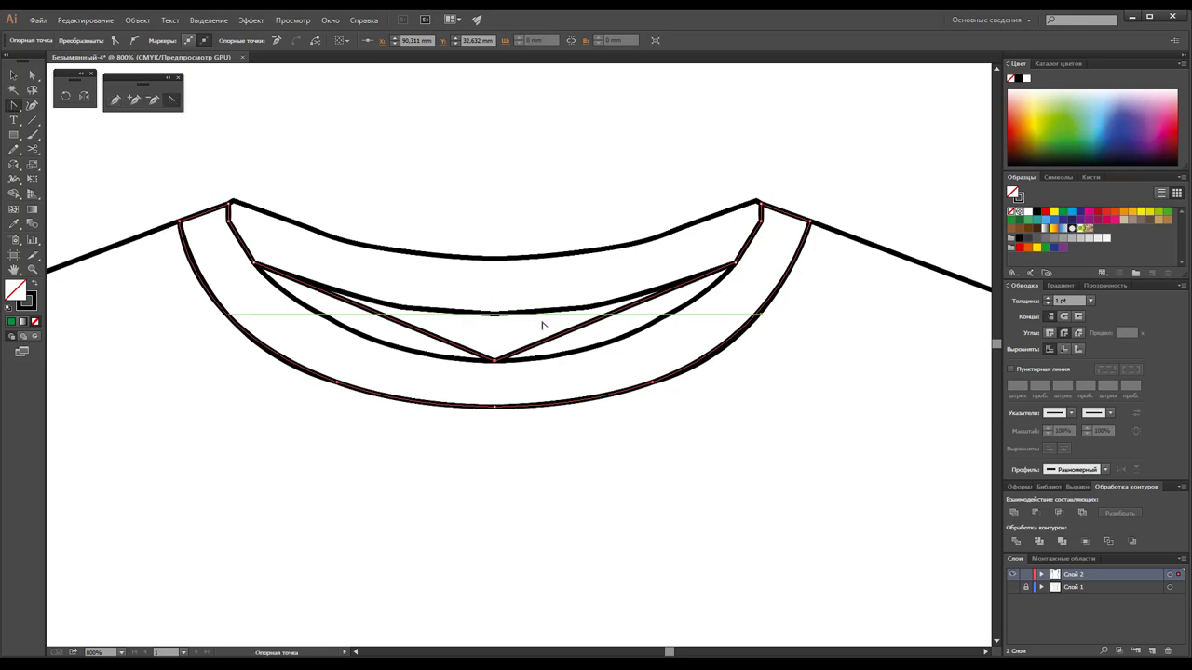
pyautogui.moveTo(494, 361); pyautogui.dragTo(323, 372)
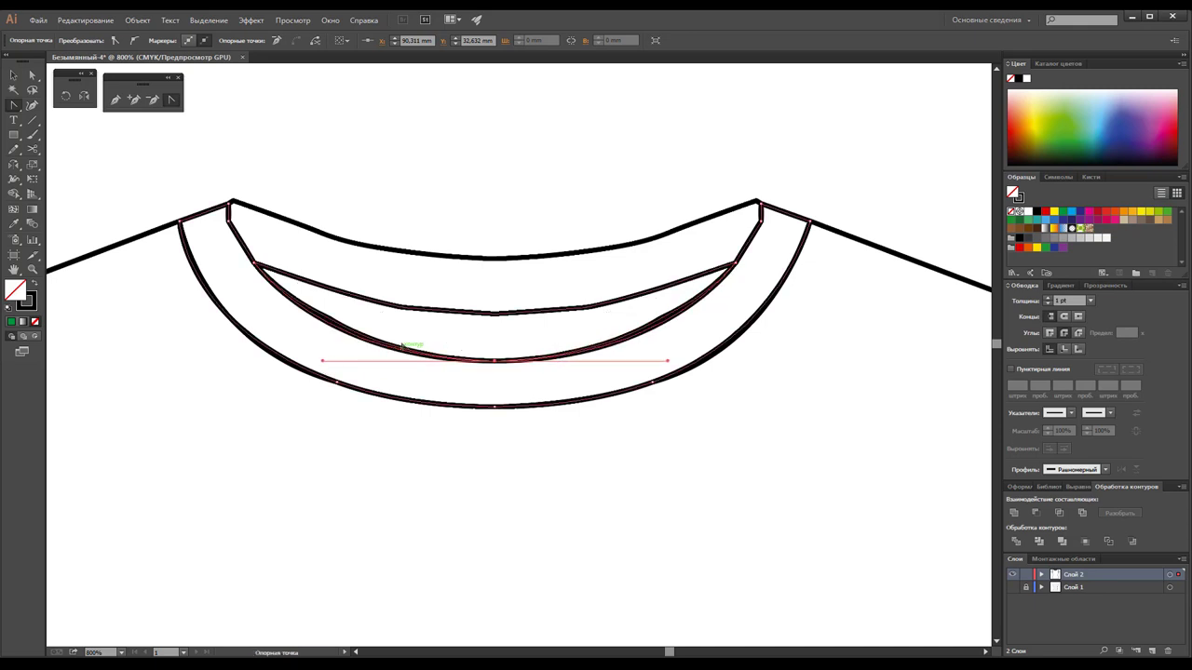
pyautogui.click(152, 98)
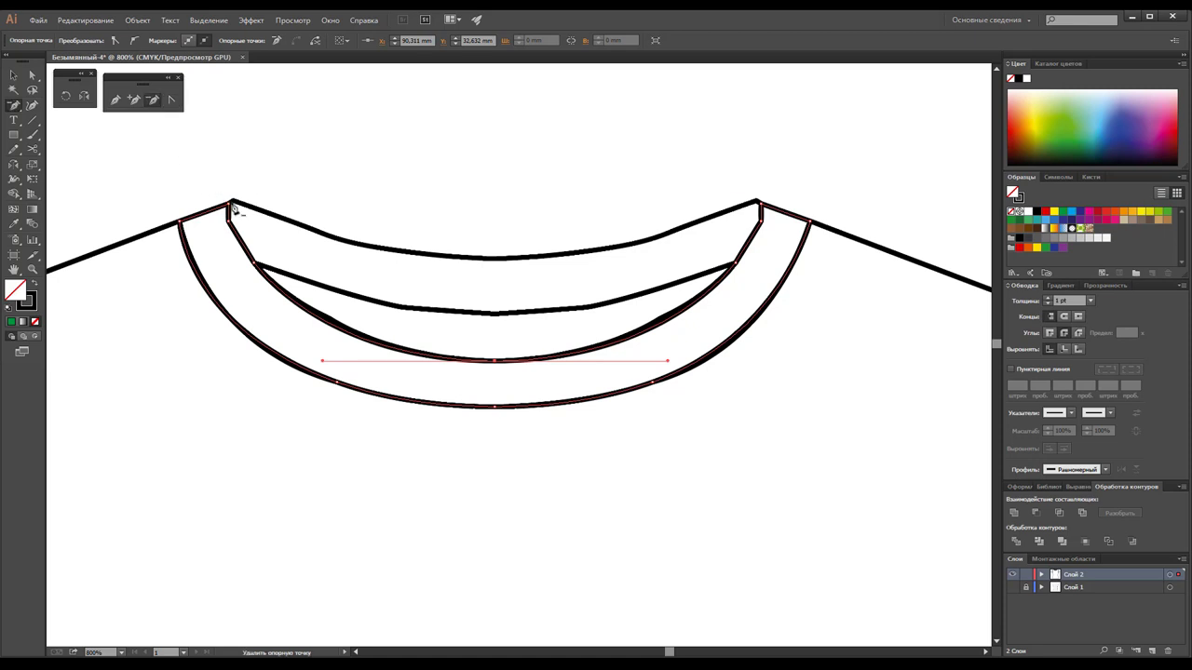
pyautogui.click(229, 227)
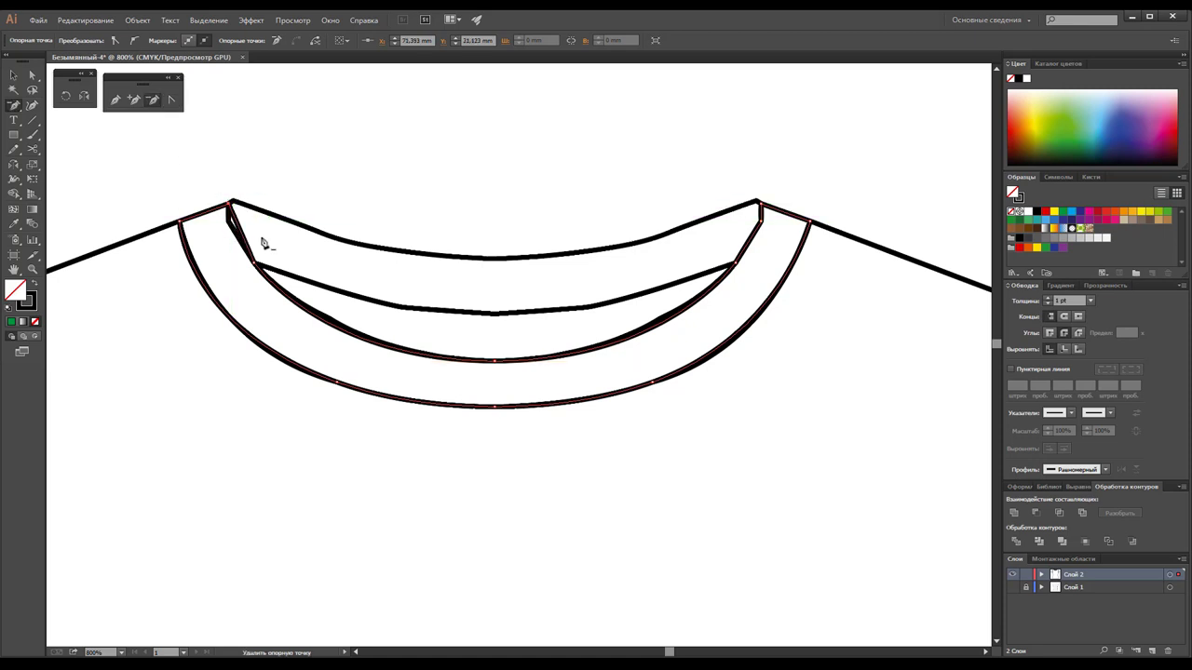
pyautogui.click(171, 99)
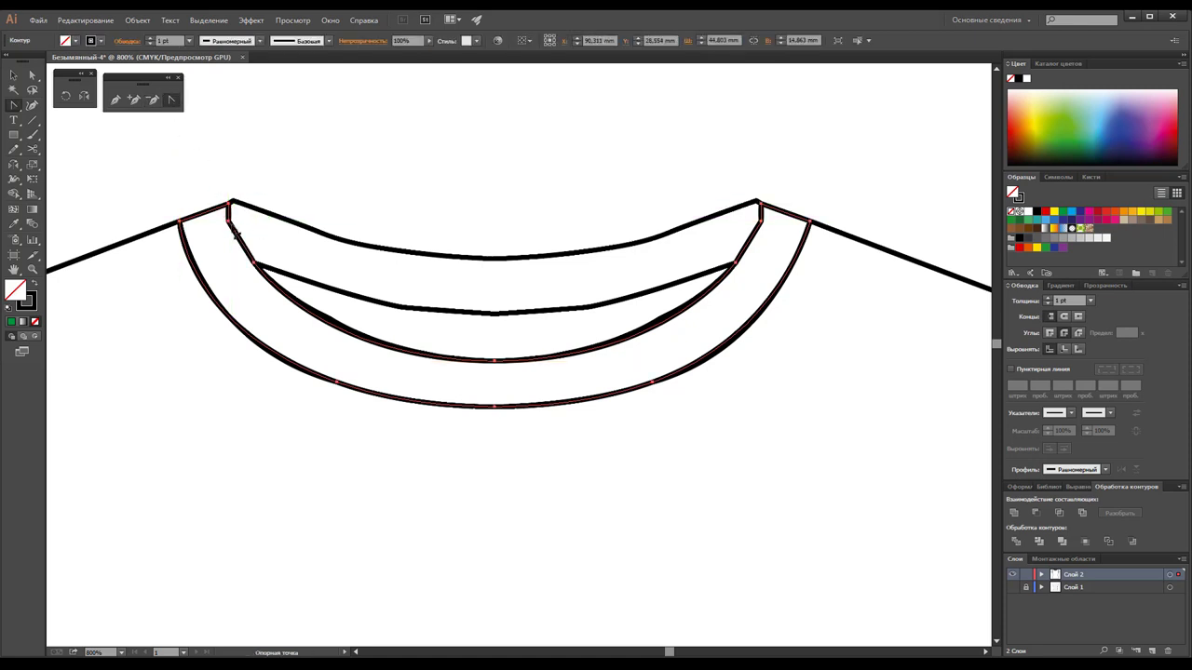
pyautogui.moveTo(228, 223); pyautogui.dragTo(233, 200)
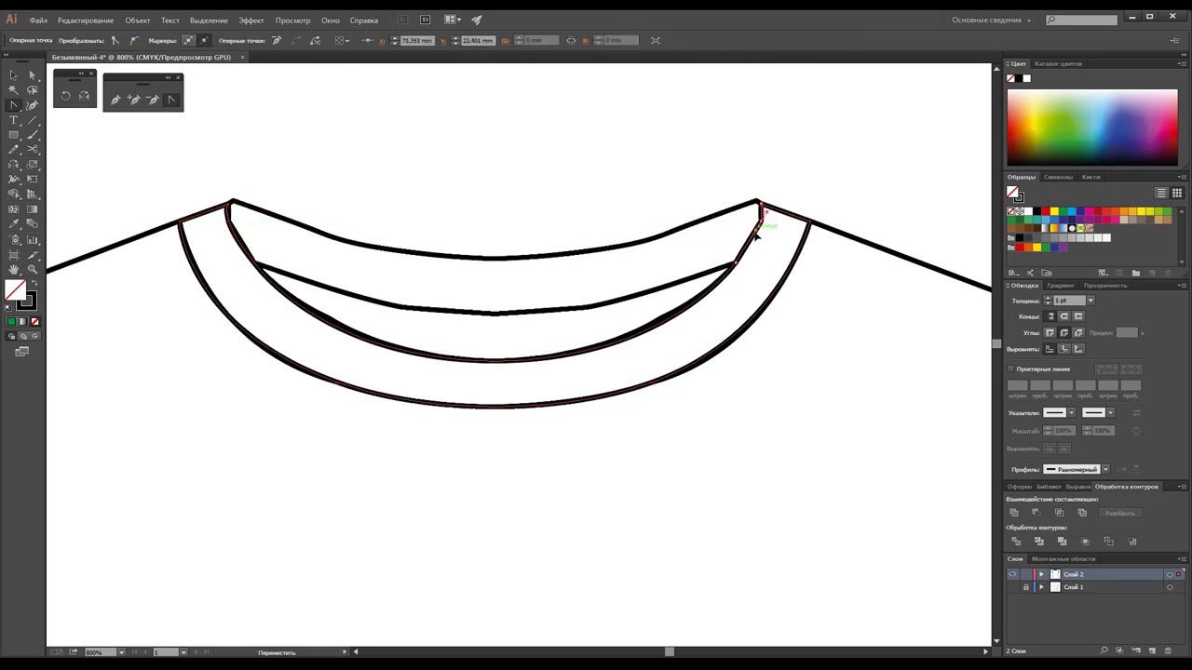
pyautogui.moveTo(761, 223); pyautogui.dragTo(756, 234)
# Strip extra anchors from the lower inner neckline curve and smooth its V corner into an arc.
pyautogui.click(16, 76)
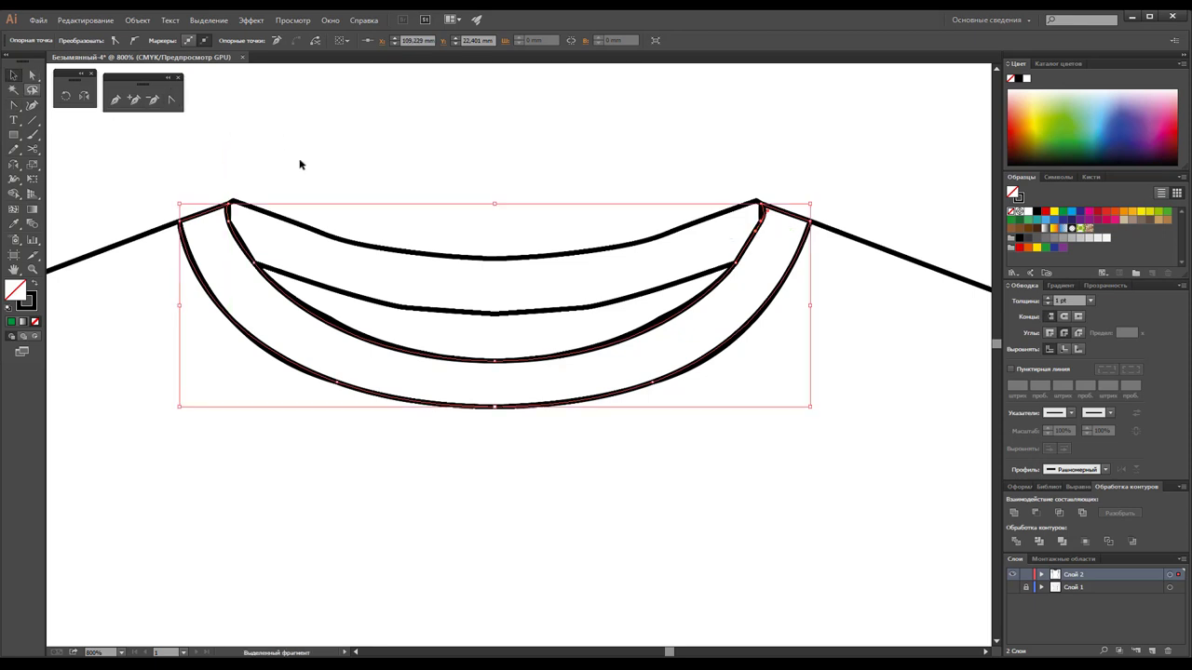
pyautogui.moveTo(441, 262); pyautogui.dragTo(442, 262)
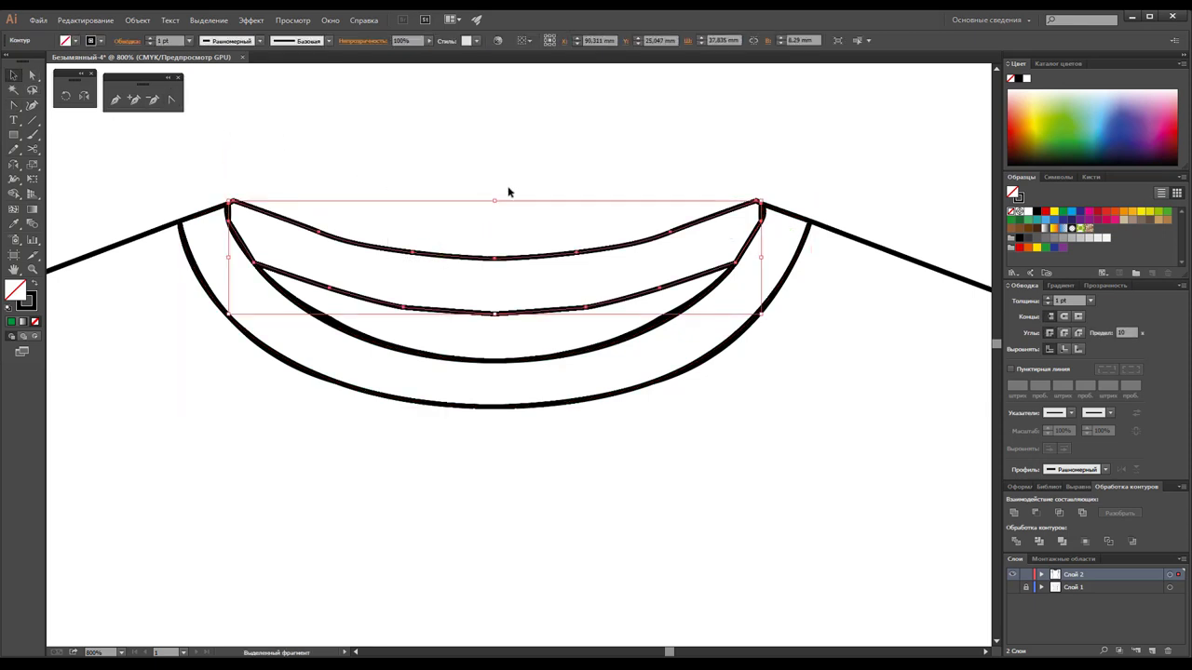
pyautogui.click(153, 100)
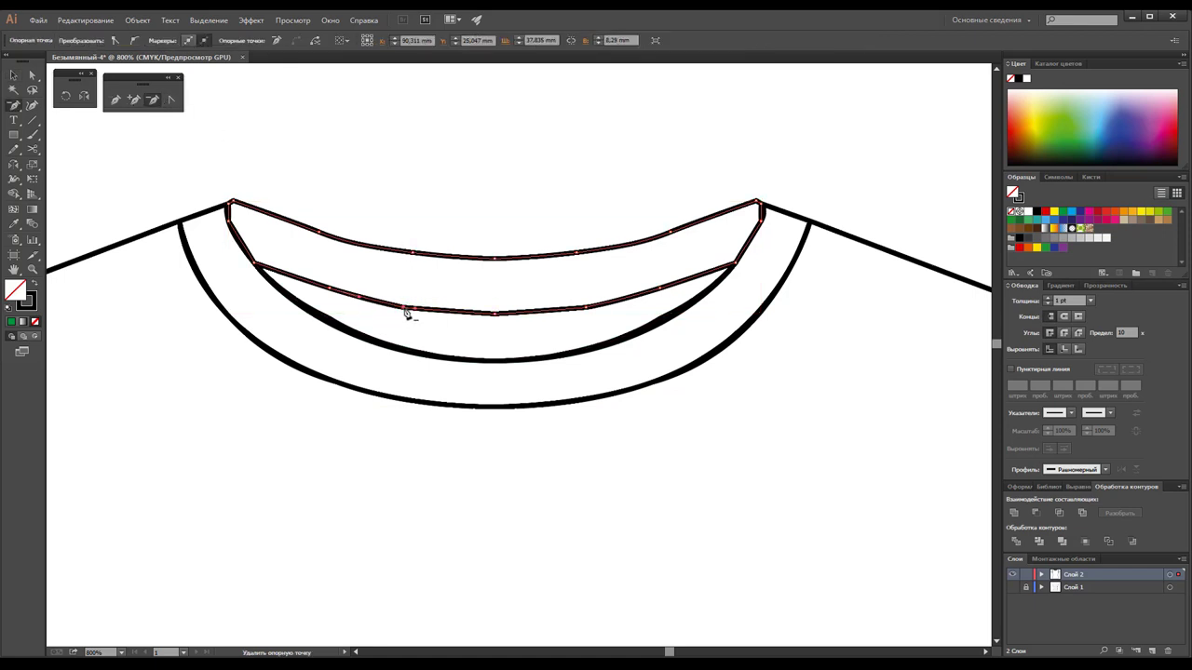
pyautogui.click(587, 309)
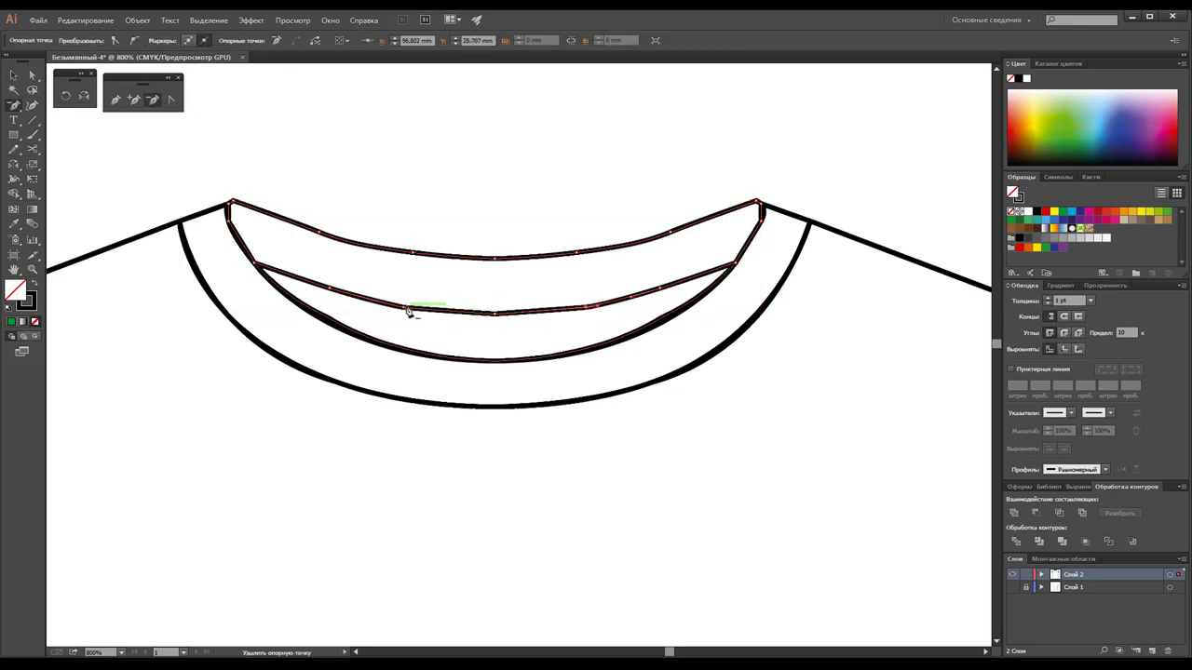
pyautogui.click(407, 308)
pyautogui.click(590, 307)
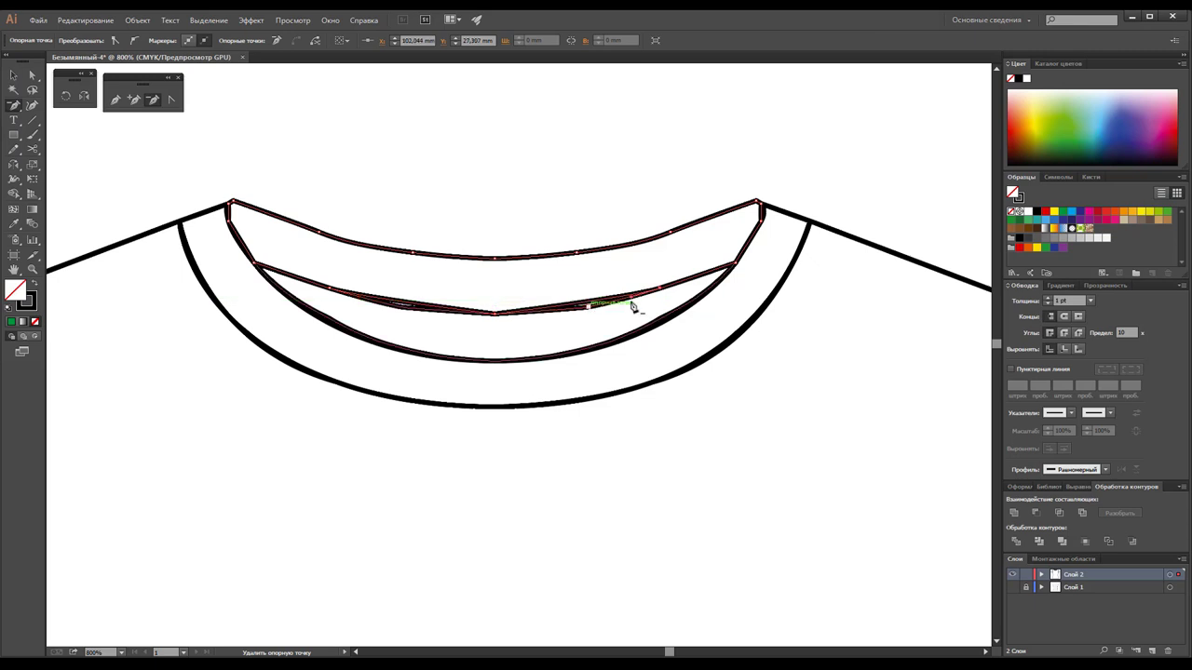
pyautogui.click(594, 306)
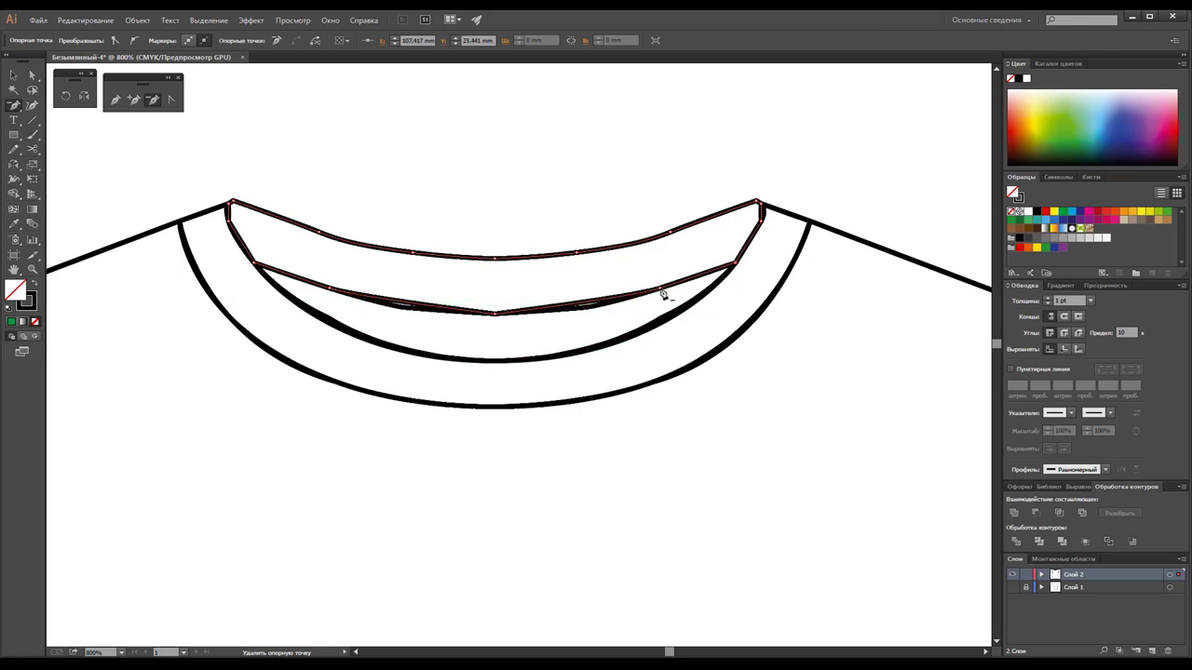
pyautogui.click(663, 294)
pyautogui.click(331, 290)
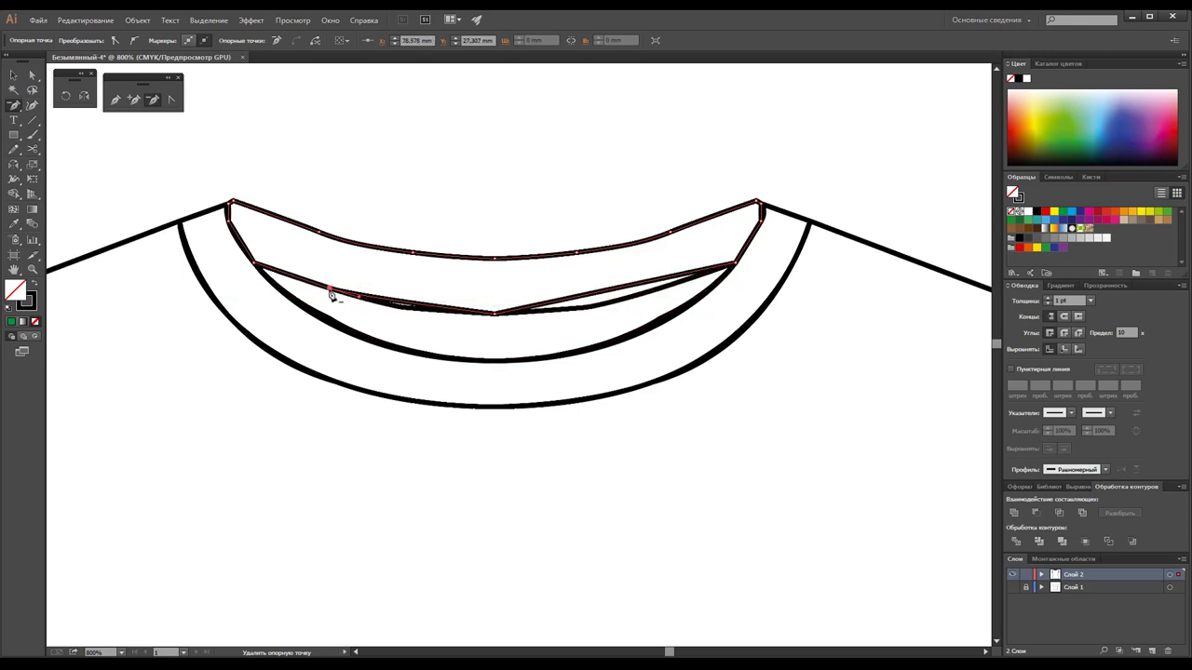
pyautogui.hotkey('shift', 'c')
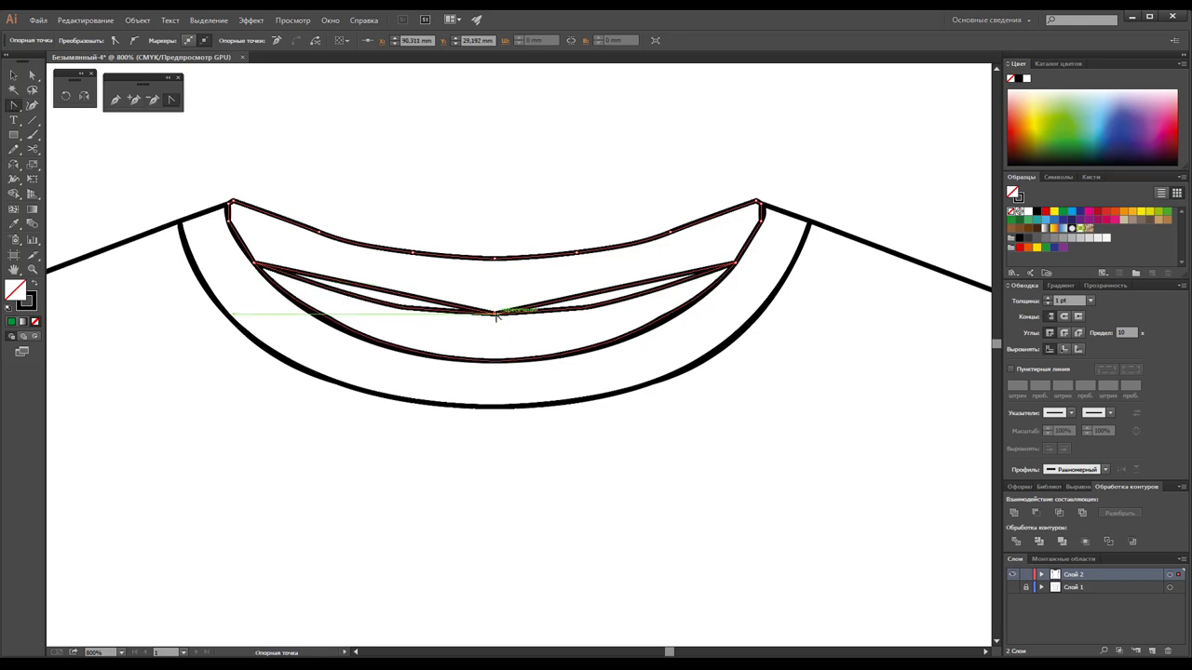
pyautogui.moveTo(496, 315); pyautogui.dragTo(627, 315)
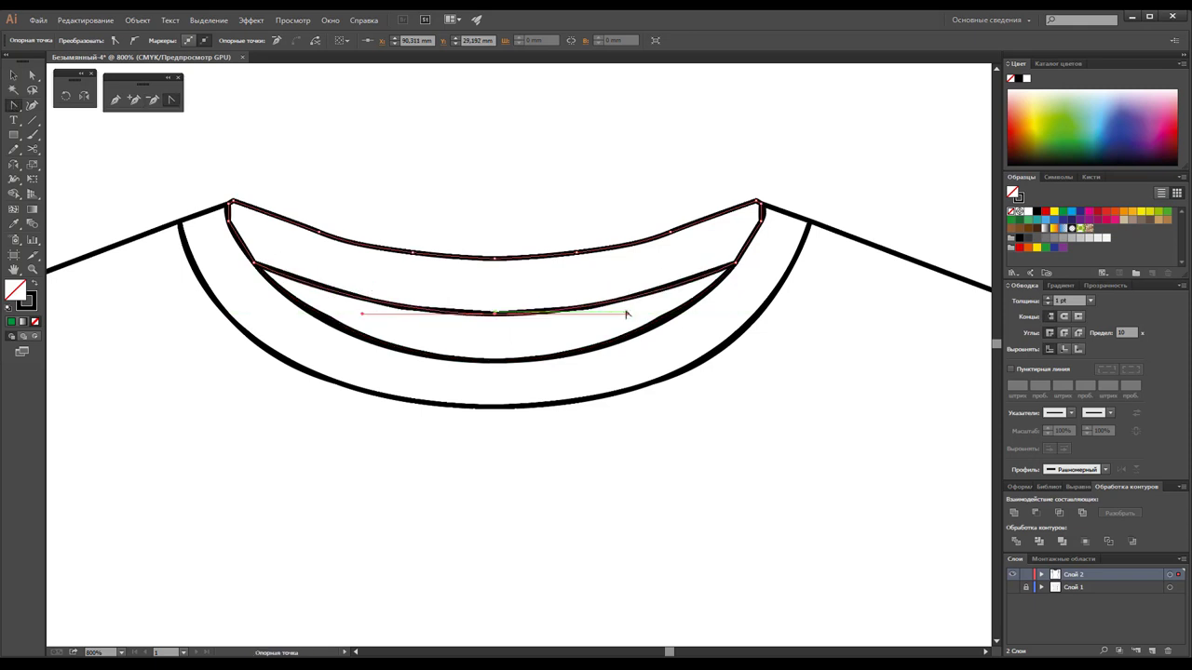
# Remove extra anchors from the upper neckline curve and smooth its V corner into an even arc.
pyautogui.click(153, 100)
pyautogui.click(318, 231)
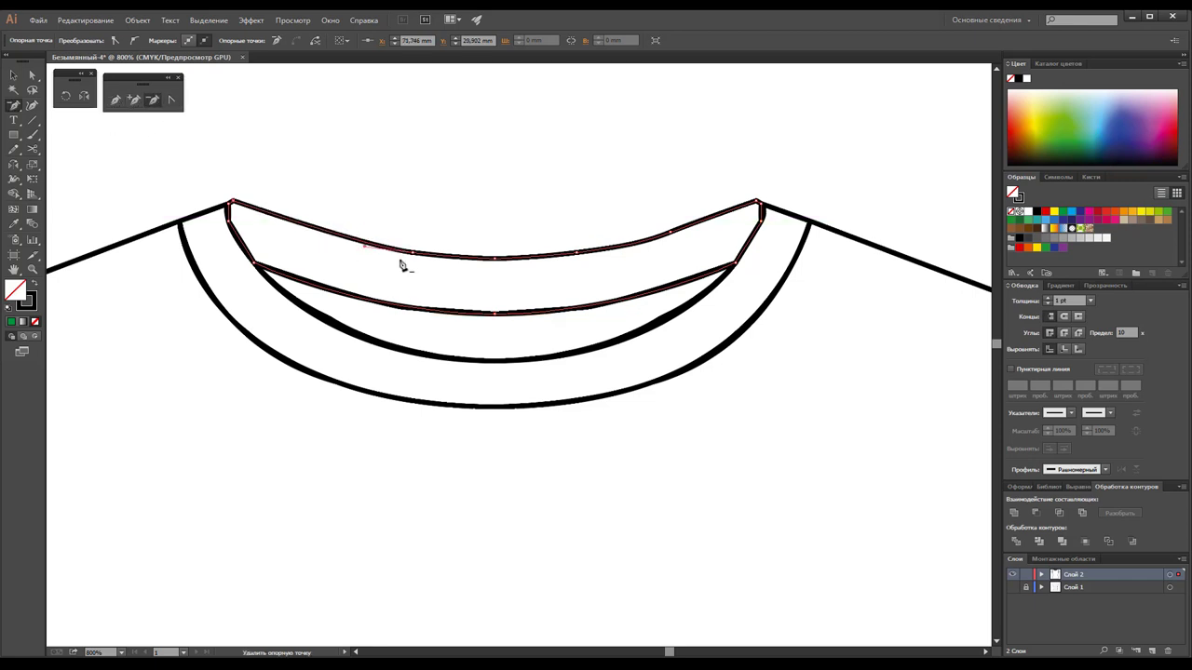
pyautogui.click(668, 233)
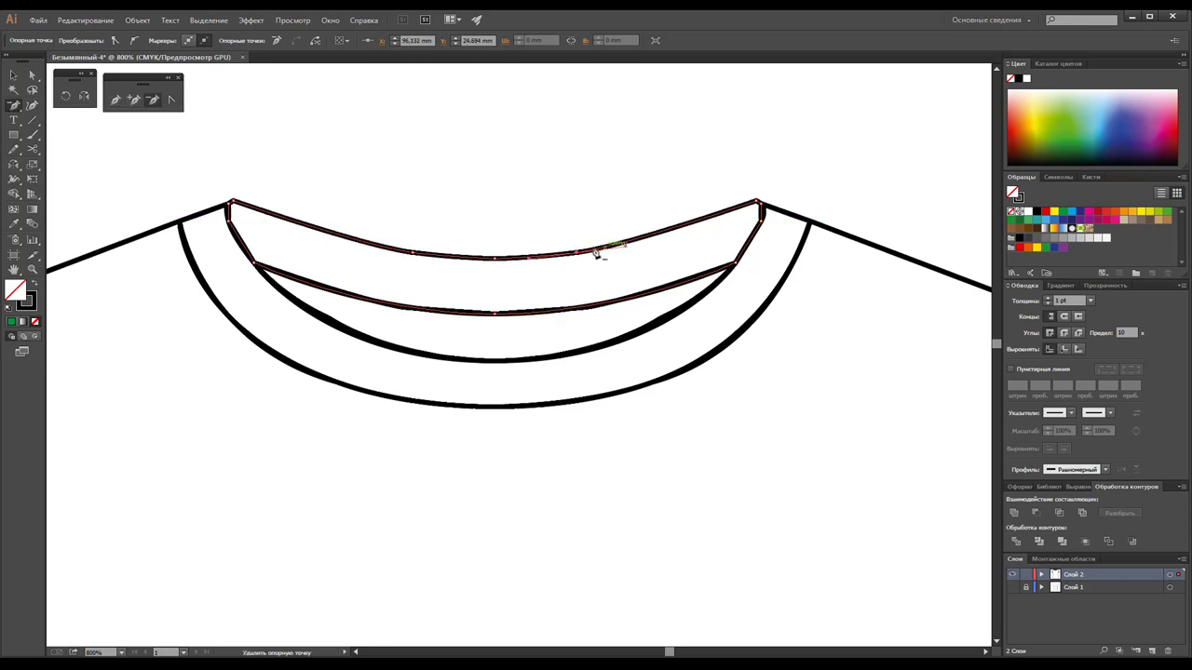
pyautogui.click(578, 252)
pyautogui.click(415, 253)
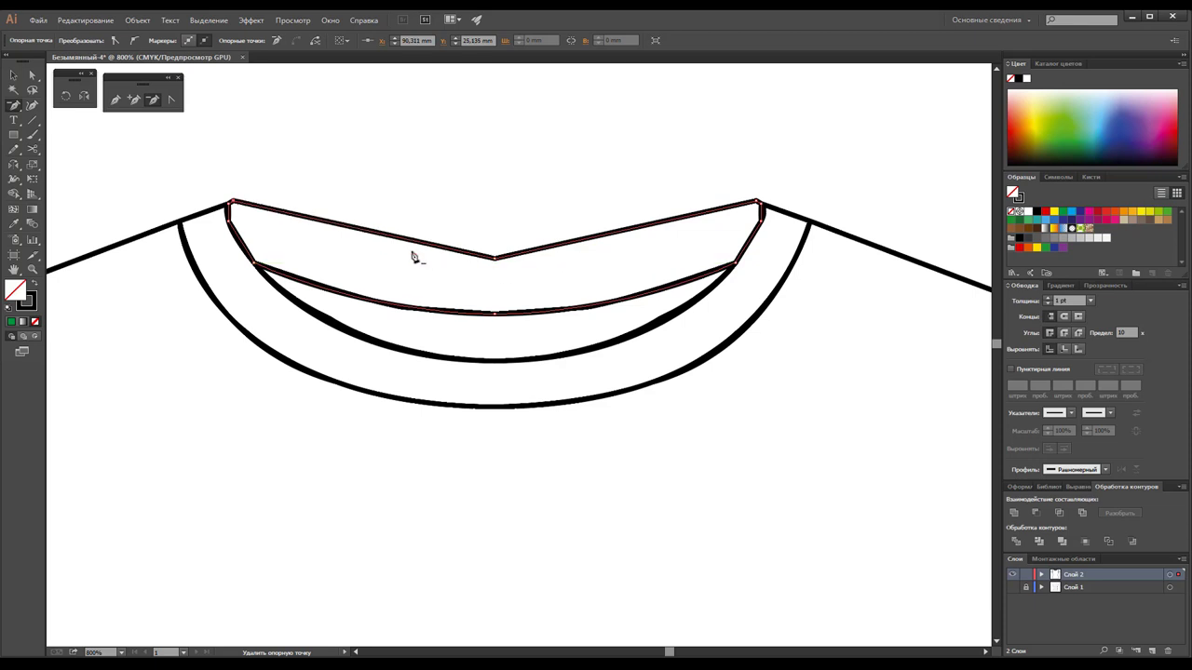
pyautogui.click(171, 100)
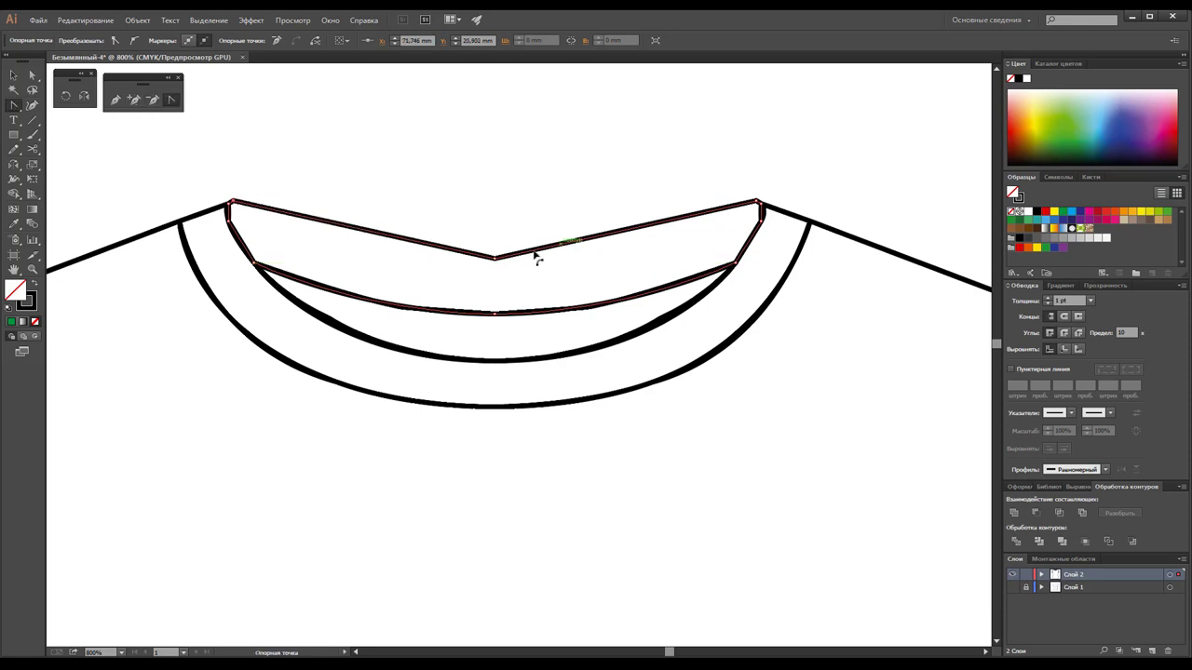
pyautogui.moveTo(494, 258); pyautogui.dragTo(350, 270)
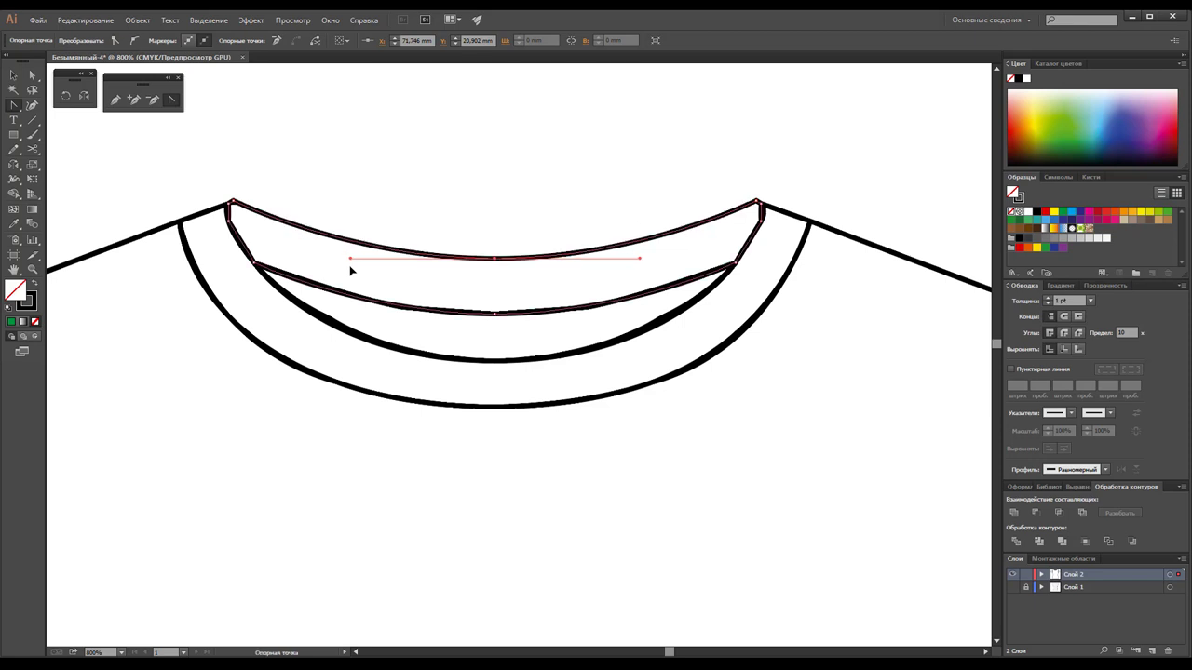
pyautogui.moveTo(350, 264); pyautogui.dragTo(344, 262)
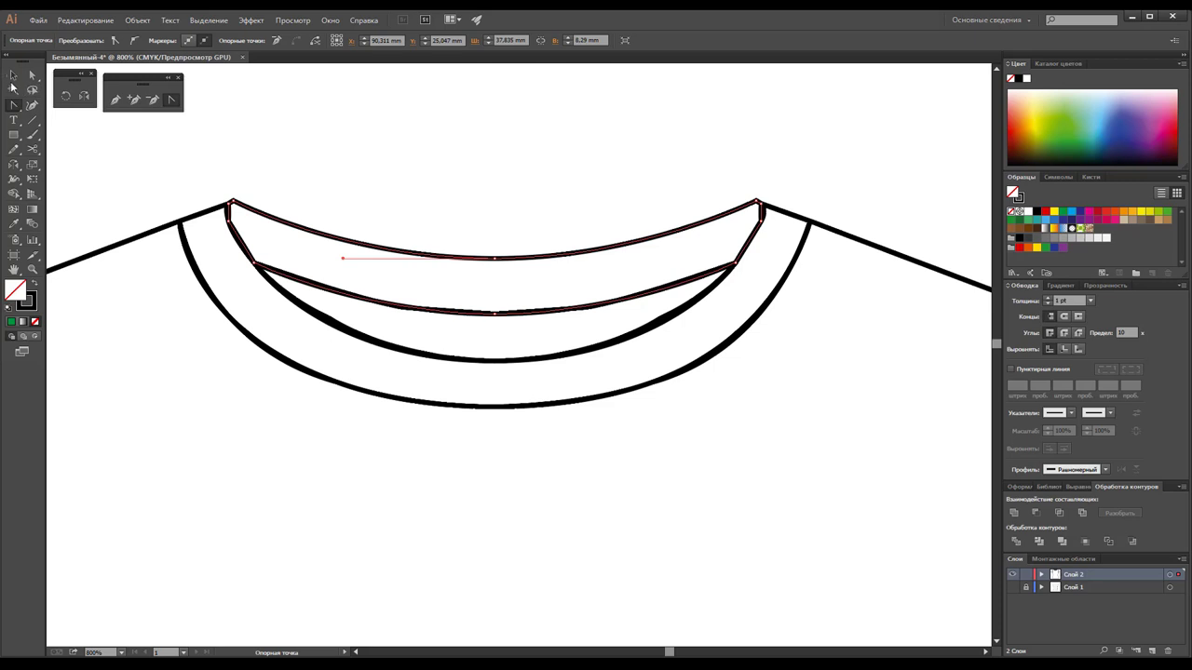
pyautogui.click(13, 74)
pyautogui.click(403, 181)
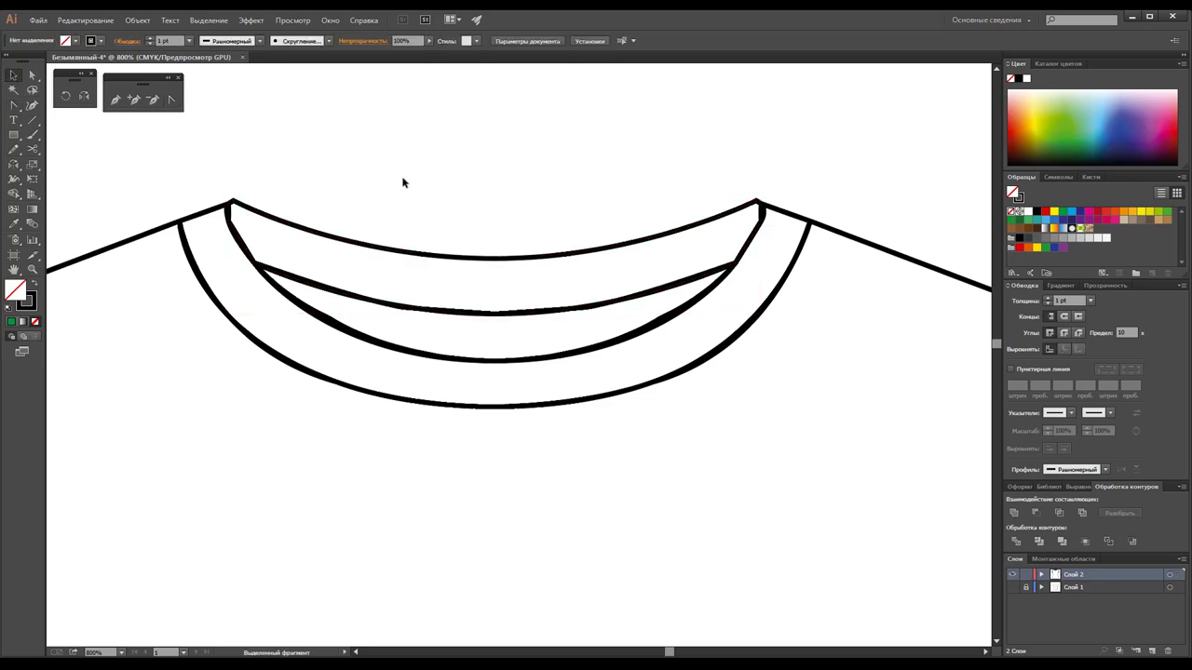
# Zoom out to view the whole T-shirt outline, then zoom in to 400% on the hem.
pyautogui.press('z')
pyautogui.keyDown('alt'); pyautogui.click(596, 442); pyautogui.keyUp('alt')
pyautogui.keyDown('alt'); pyautogui.click(508, 394); pyautogui.keyUp('alt')
pyautogui.keyDown('alt'); pyautogui.click(539, 412); pyautogui.keyUp('alt')
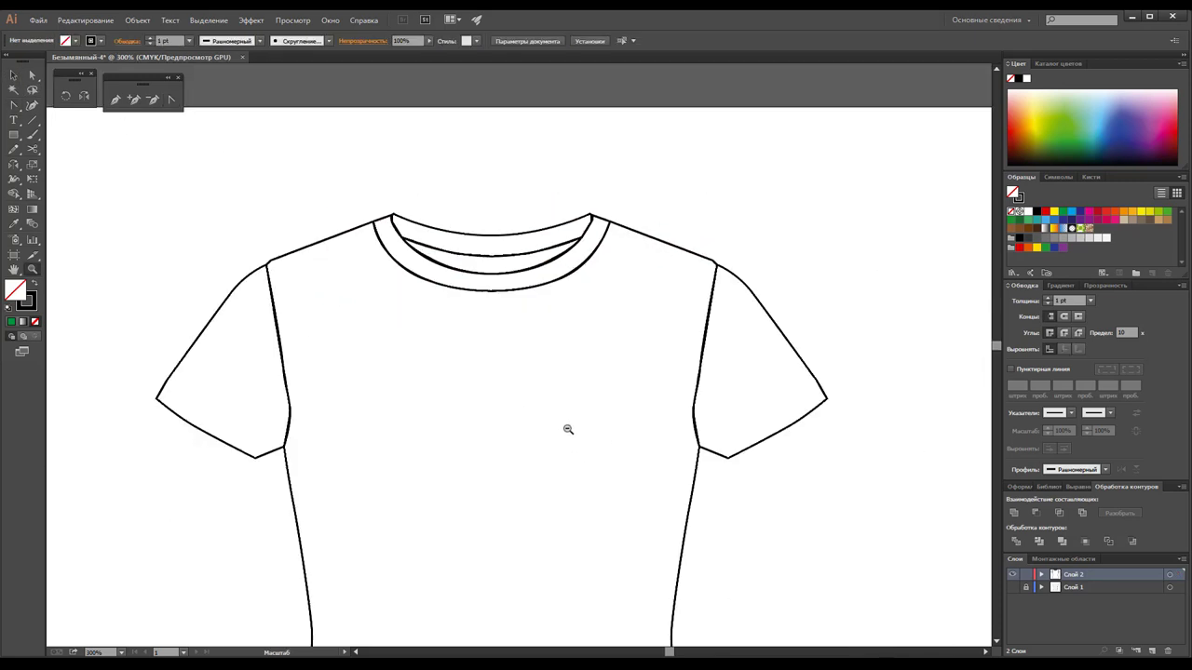
pyautogui.scroll(-2, 524, 407)
pyautogui.scroll(-1, 523, 408)
pyautogui.scroll(1, 523, 408)
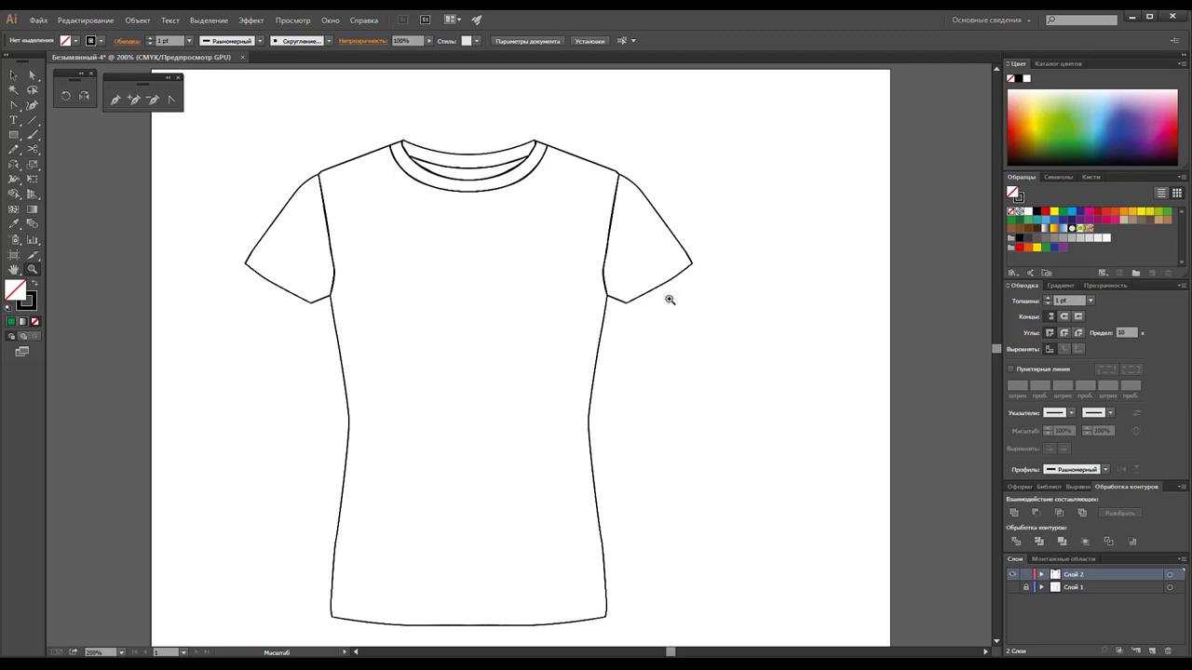
pyautogui.scroll(-2, 655, 324)
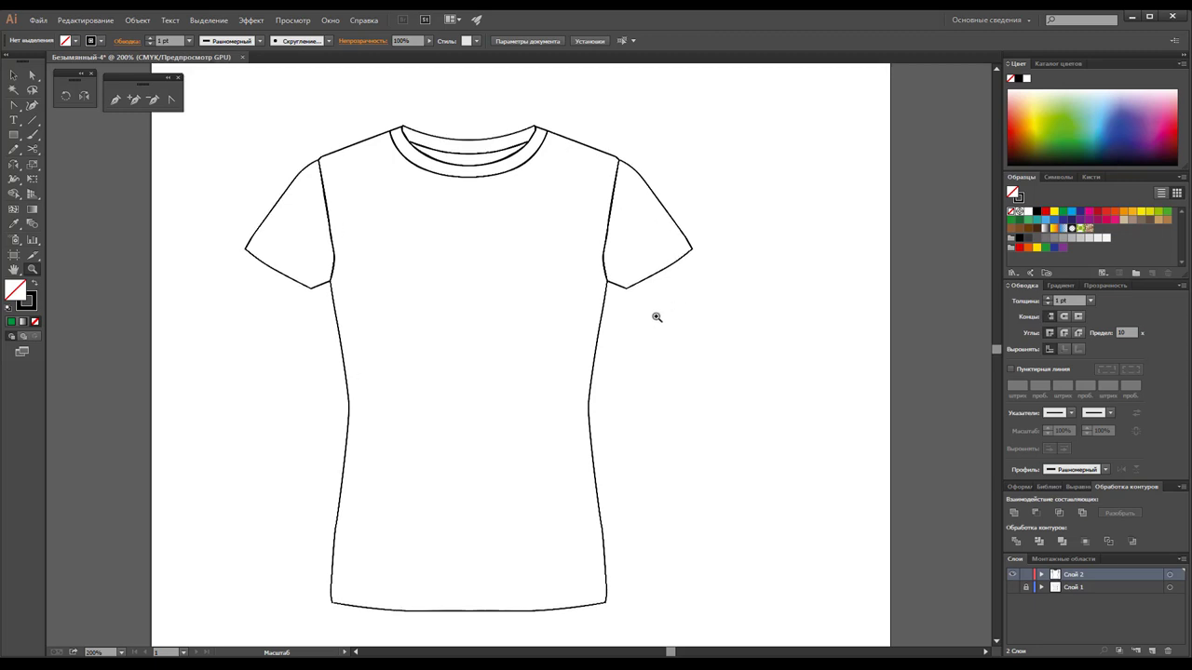
pyautogui.scroll(-2, 656, 318)
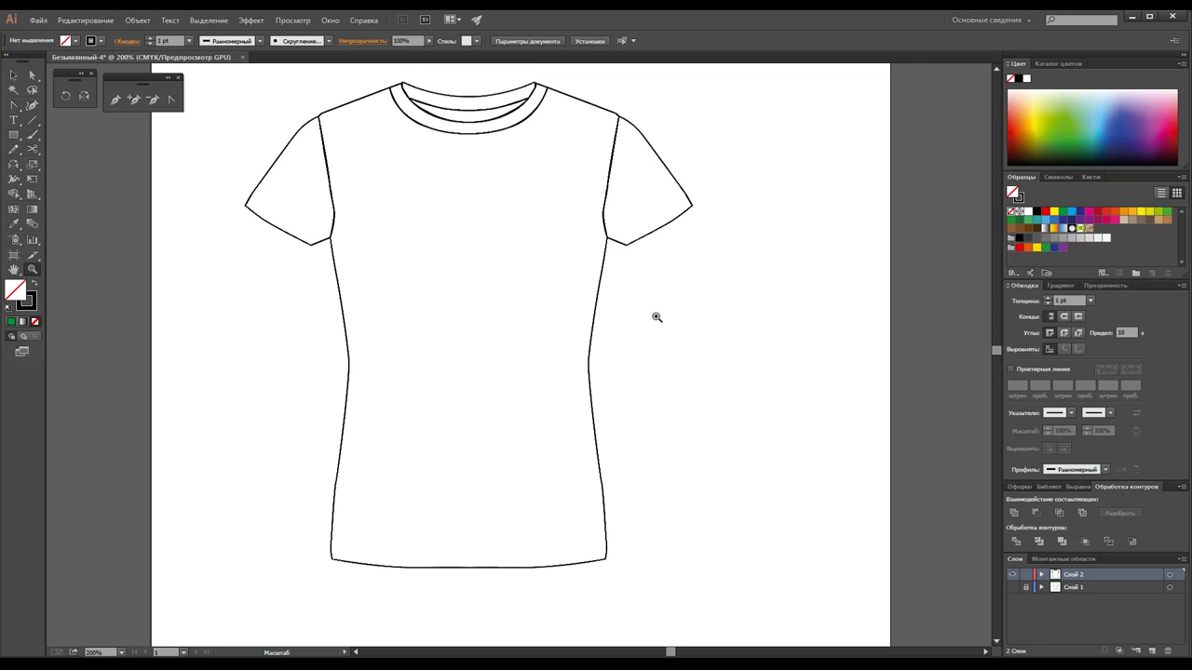
pyautogui.click(482, 578)
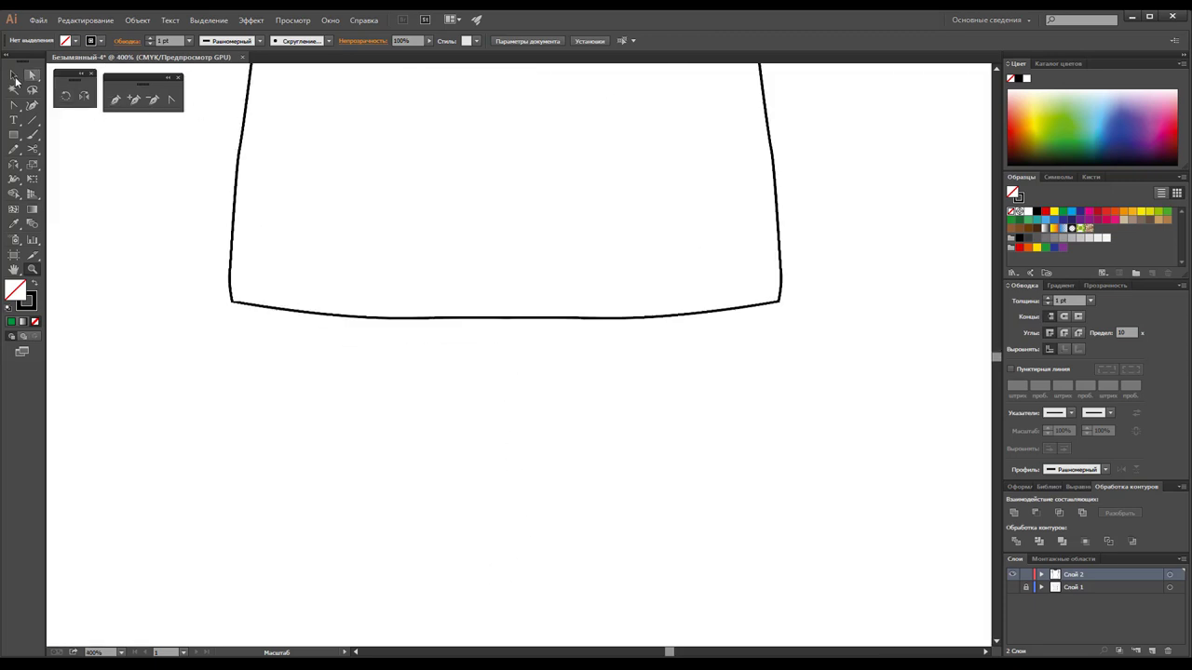
# Select the hem path and delete the anchors along its bottom edge.
pyautogui.click(13, 76)
pyautogui.click(469, 318)
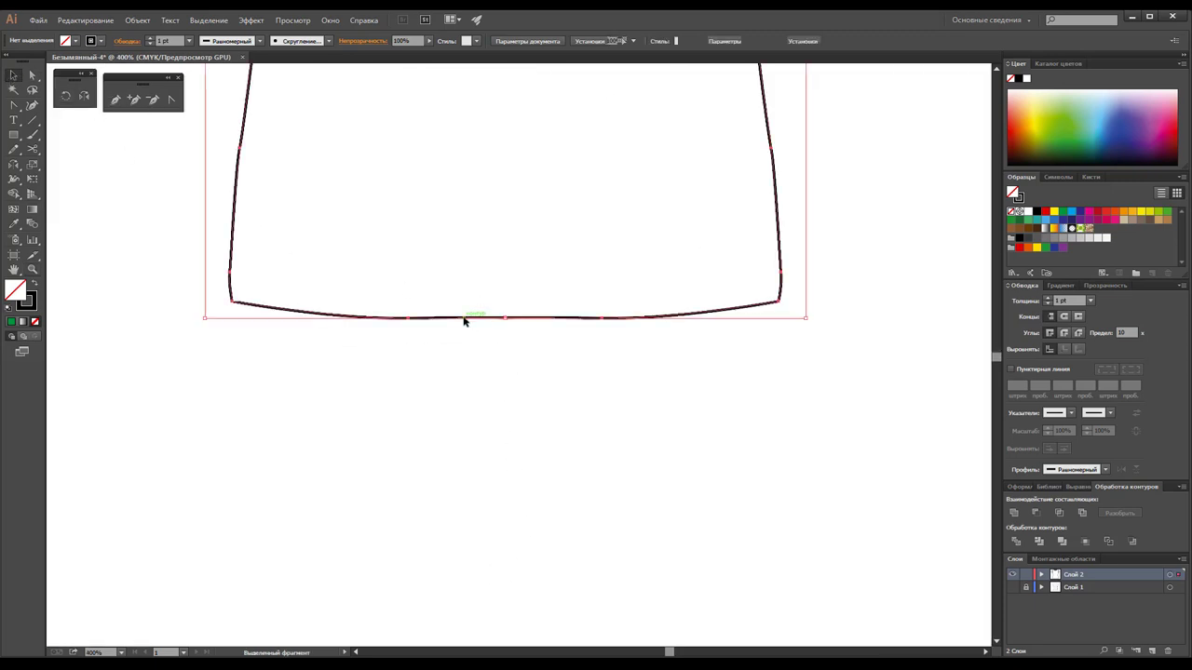
pyautogui.click(153, 99)
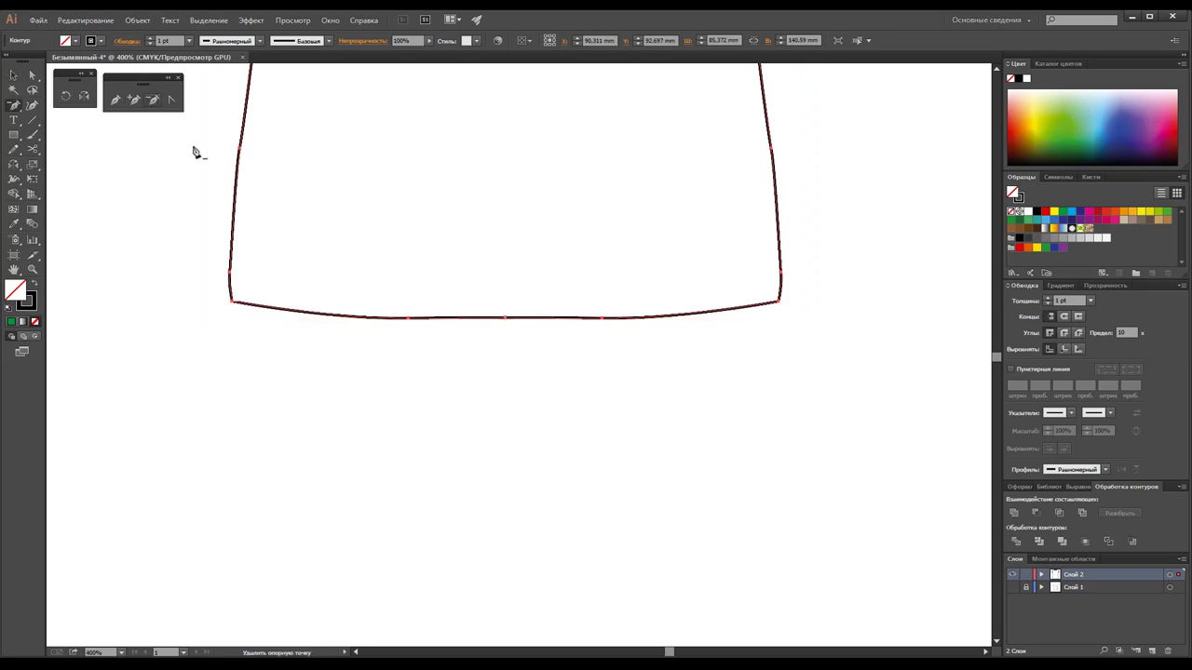
pyautogui.click(505, 321)
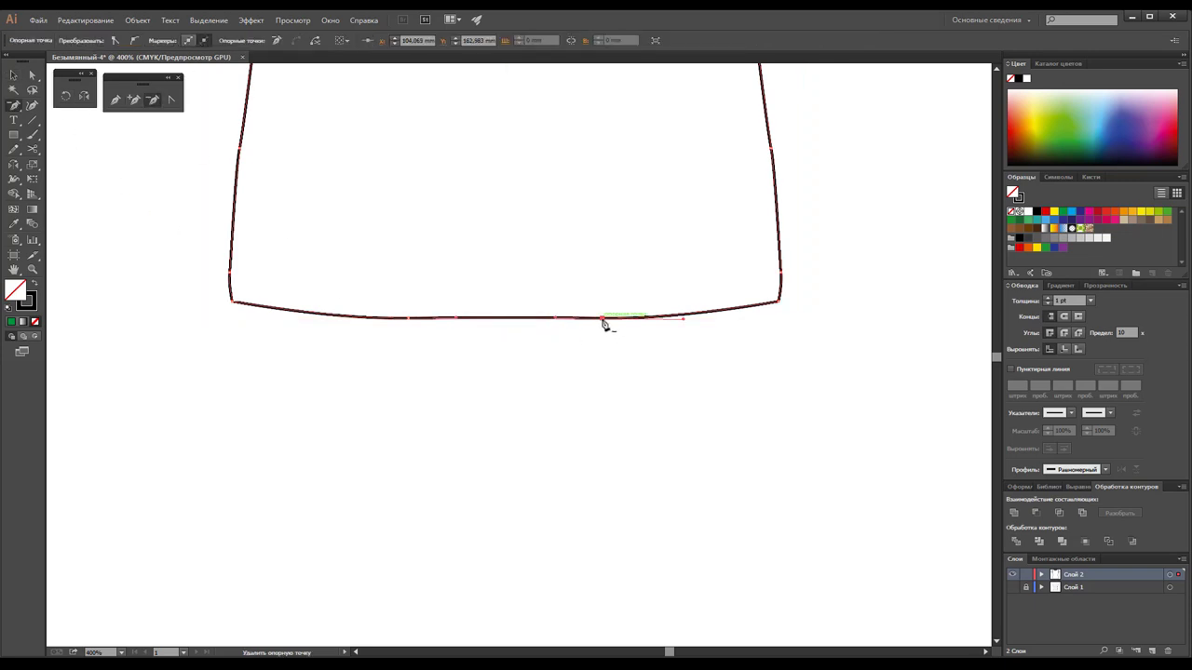
pyautogui.click(606, 322)
pyautogui.click(410, 321)
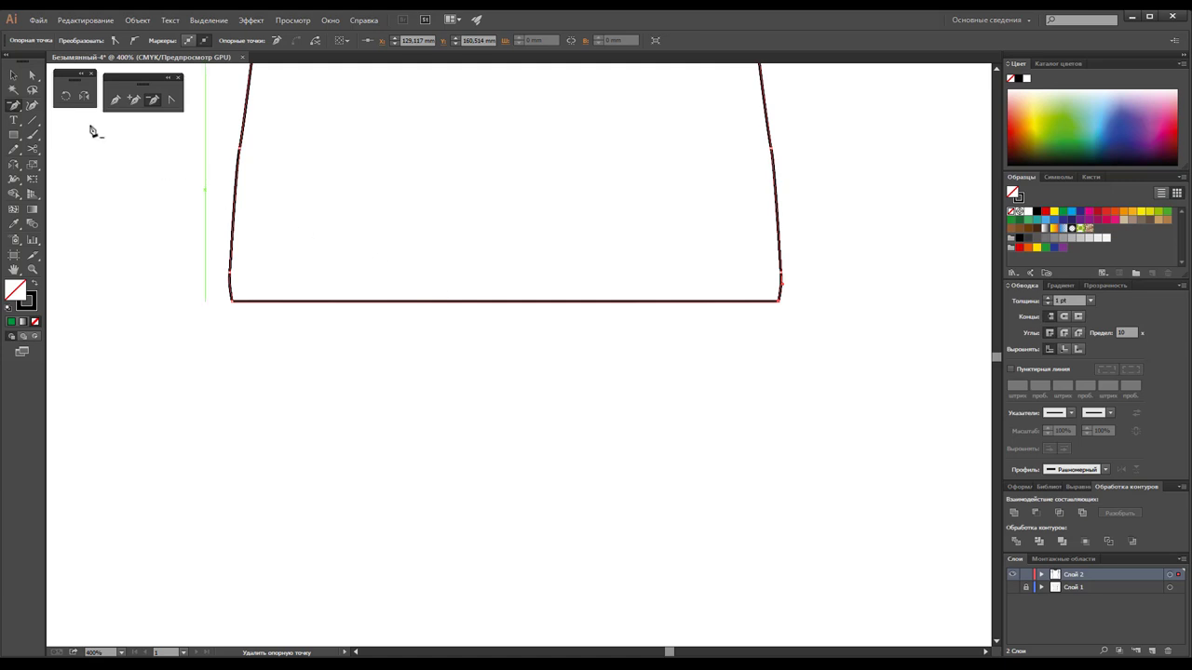
# Bend the hem into a smooth curve from its left corner, removing the stray loop.
pyautogui.click(171, 99)
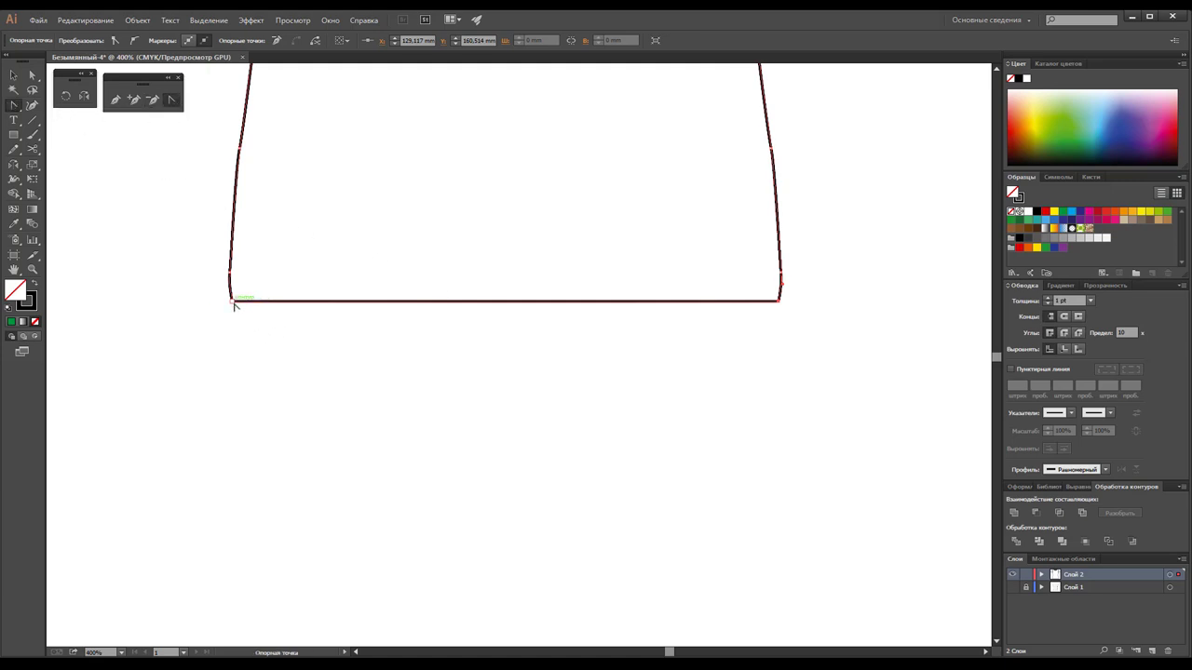
pyautogui.moveTo(233, 304); pyautogui.dragTo(509, 396)
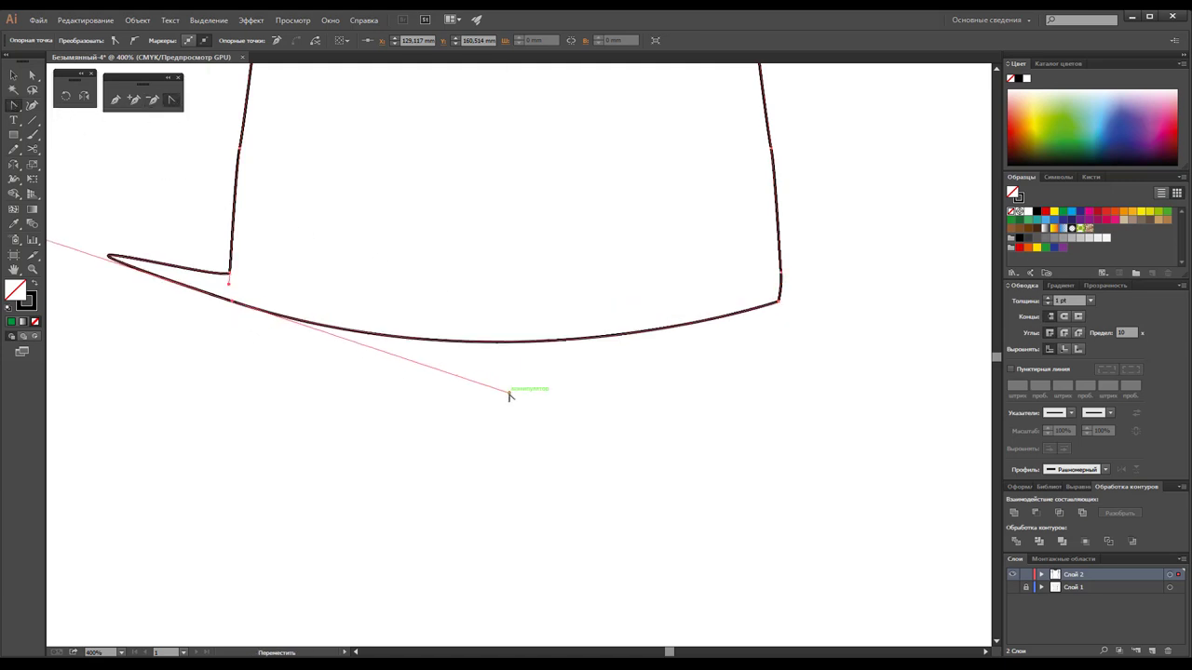
pyautogui.hscroll(-4, 335, 596)
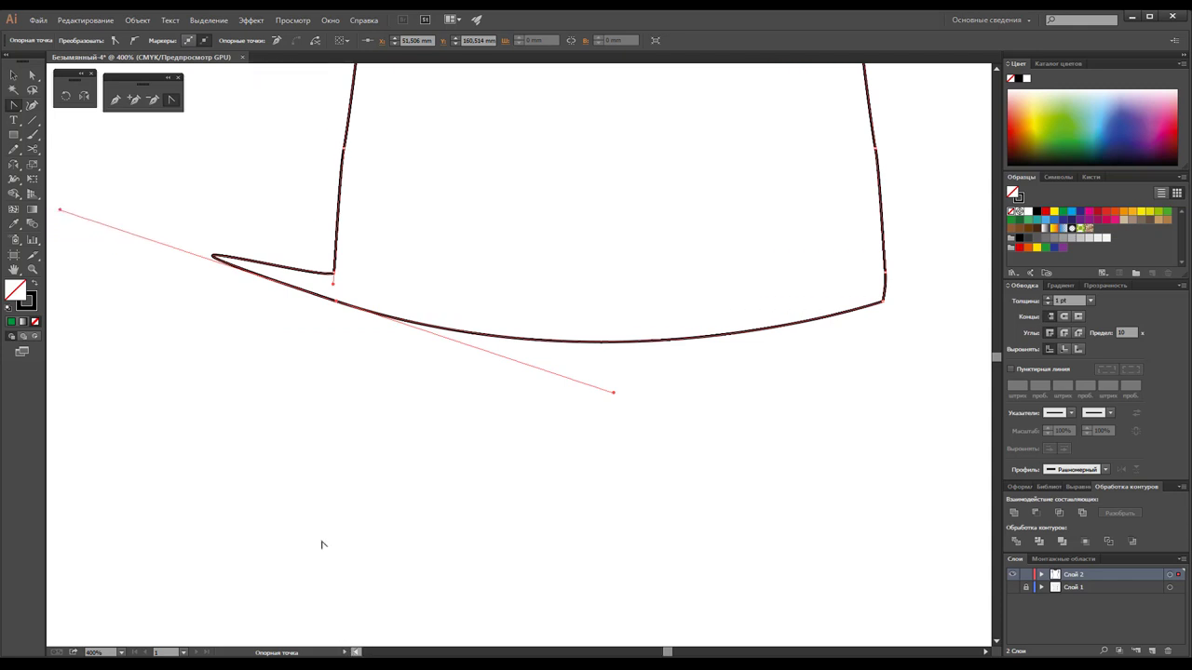
pyautogui.click(60, 210)
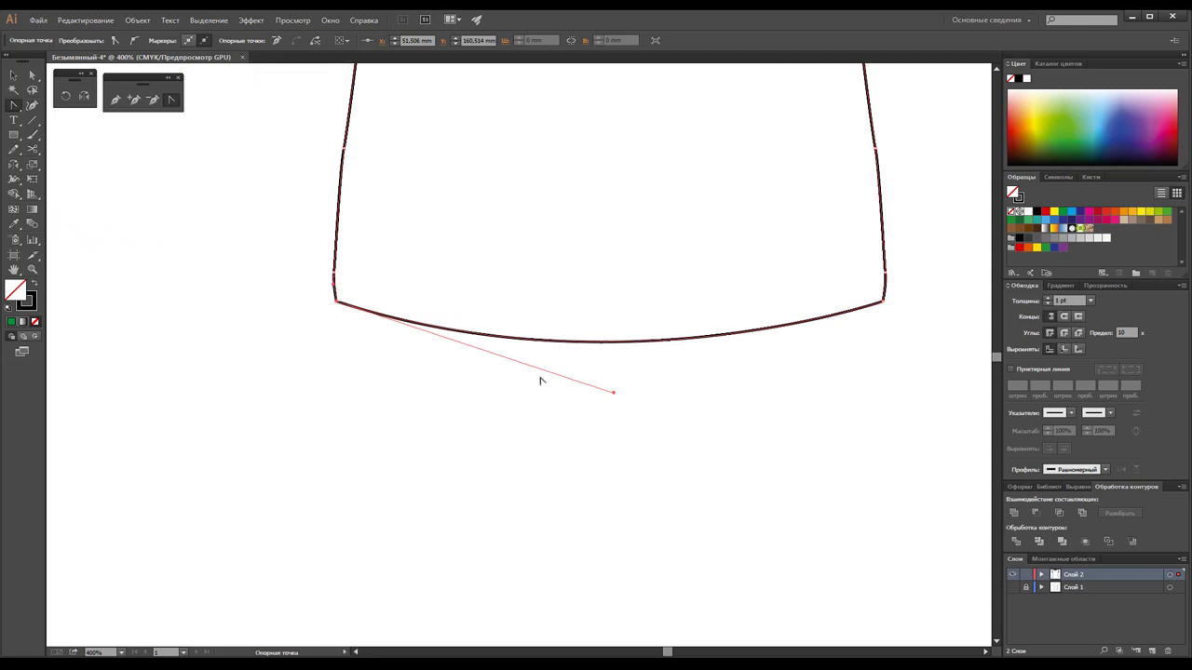
pyautogui.moveTo(614, 392); pyautogui.dragTo(626, 392)
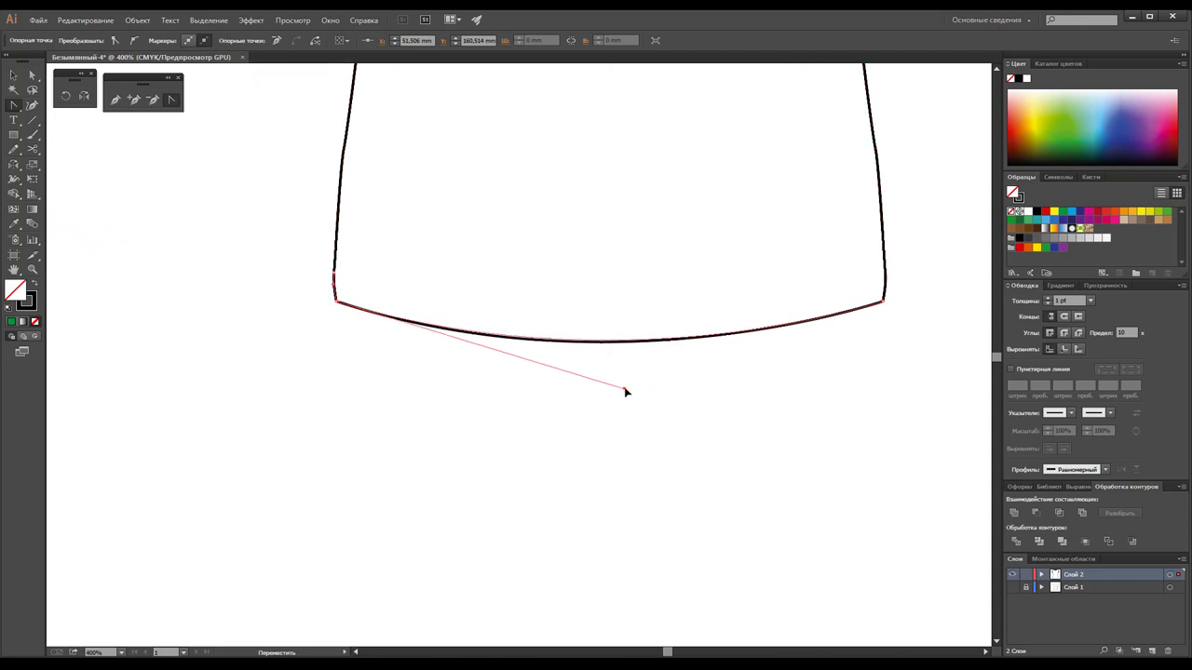
pyautogui.click(13, 75)
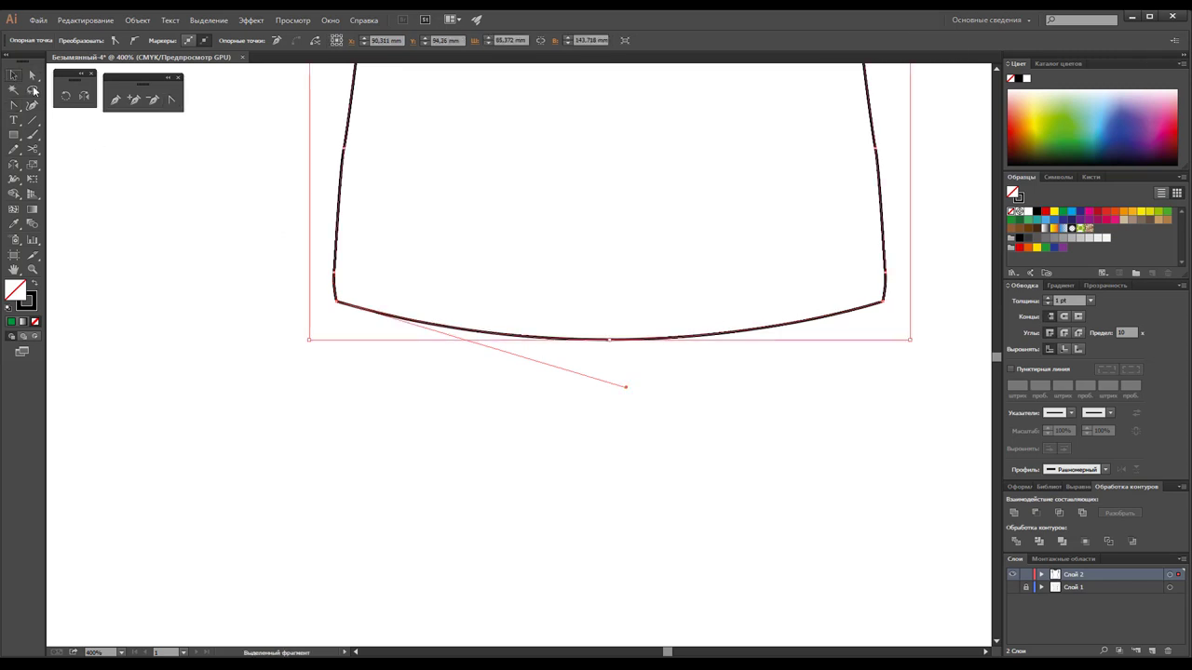
pyautogui.click(505, 474)
# Zoom out to 150% and make Layer 1 visible to show the photo beneath the outline.
pyautogui.press('z')
pyautogui.keyDown('alt'); pyautogui.click(525, 295); pyautogui.keyUp('alt')
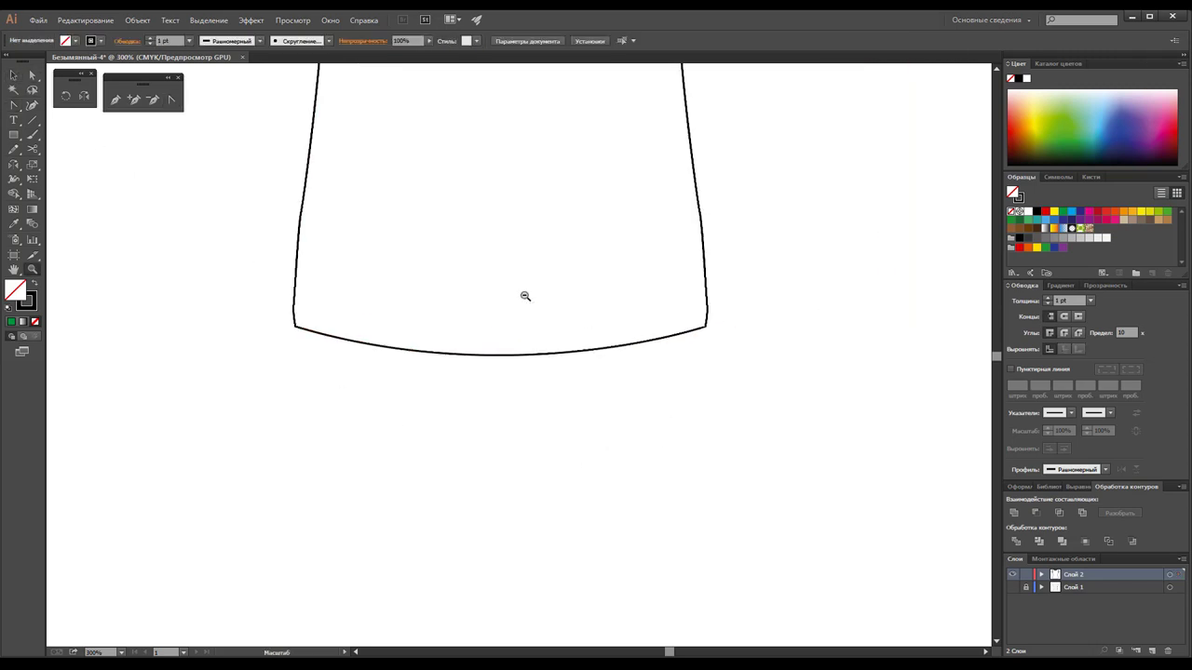
pyautogui.keyDown('alt'); pyautogui.click(553, 282); pyautogui.keyUp('alt')
pyautogui.keyDown('alt'); pyautogui.click(553, 282); pyautogui.keyUp('alt')
pyautogui.scroll(2, 568, 316)
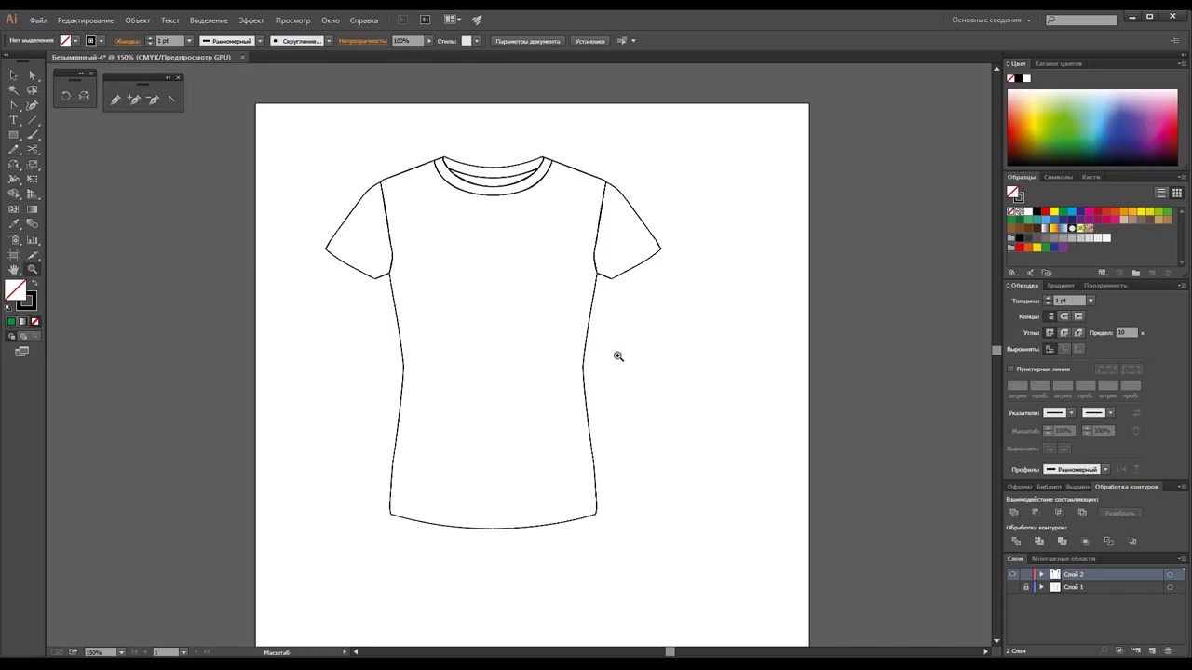
pyautogui.click(1013, 587)
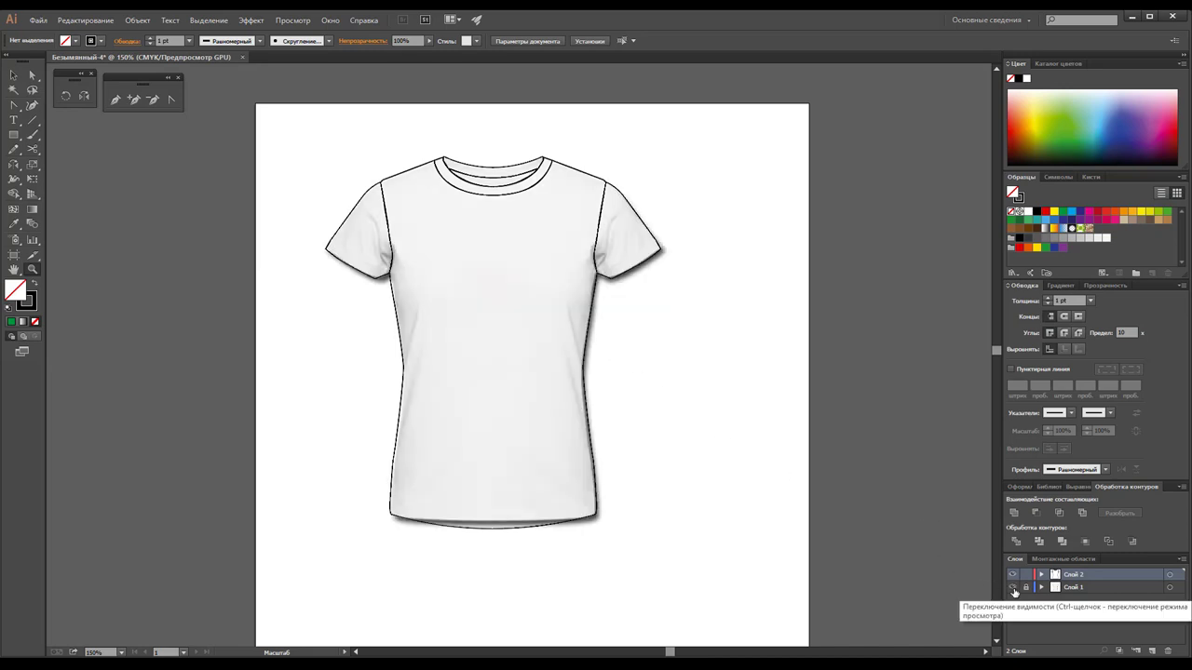
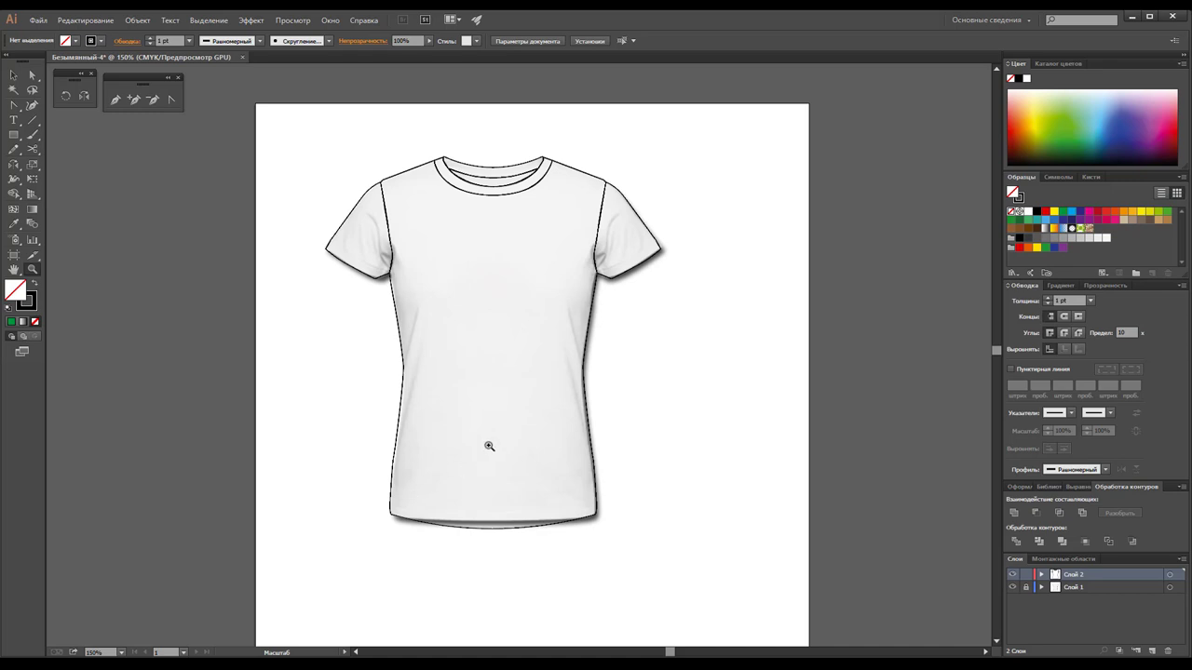
# Add new layer Слой 3 on top, lock Слой 1, and hide then show the photo to check the outline.
pyautogui.scroll(1, 701, 460)
pyautogui.scroll(1, 701, 460)
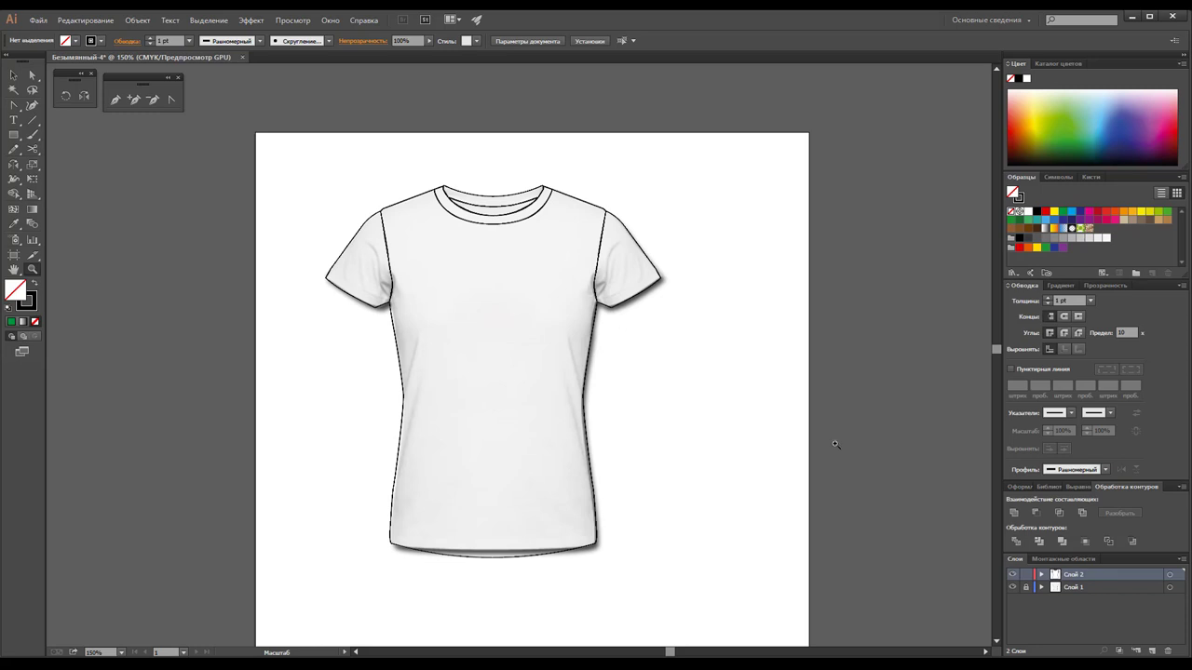
pyautogui.click(1025, 587)
pyautogui.click(1152, 651)
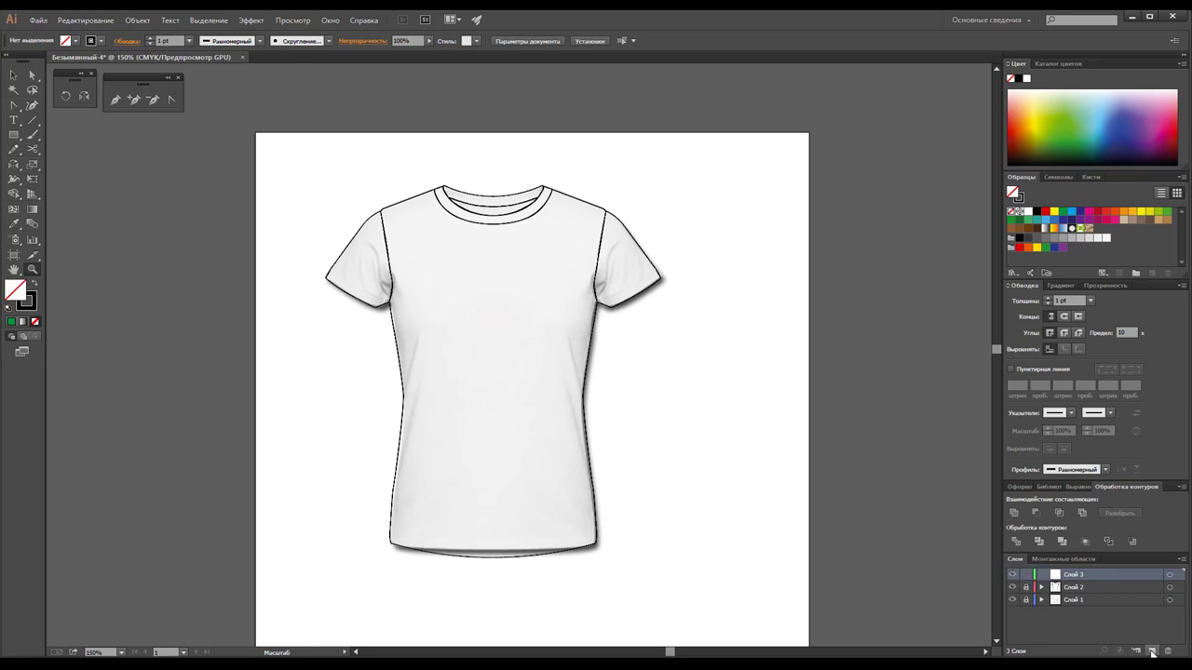
pyautogui.click(1027, 599)
pyautogui.click(1013, 599)
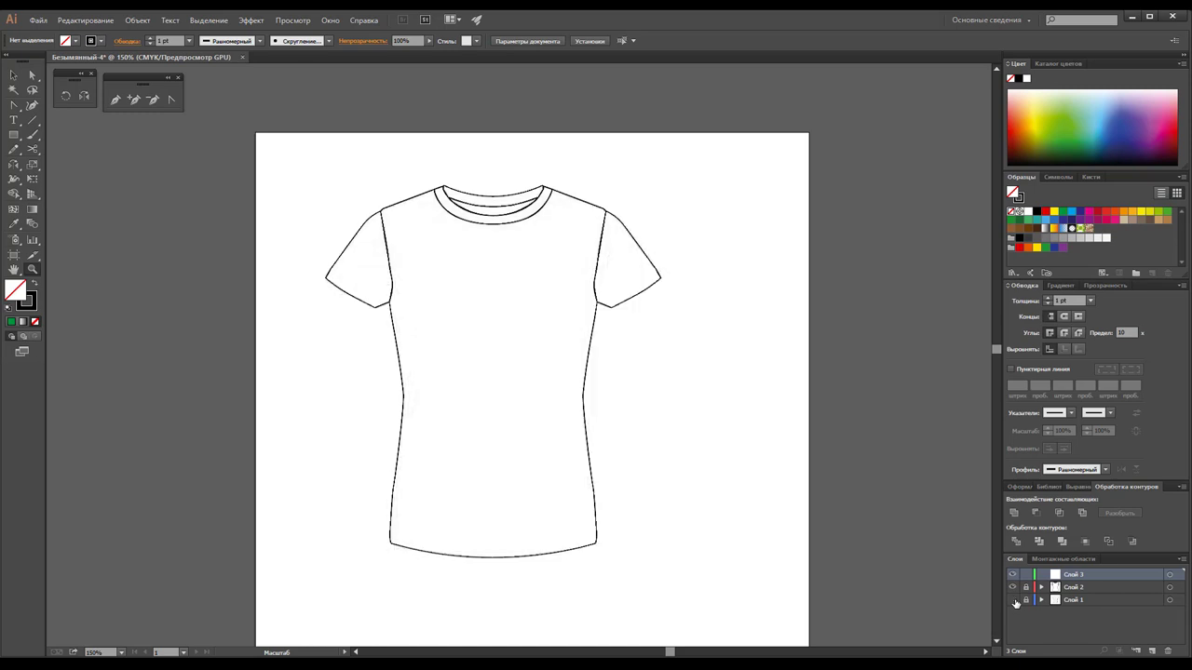
pyautogui.click(1013, 599)
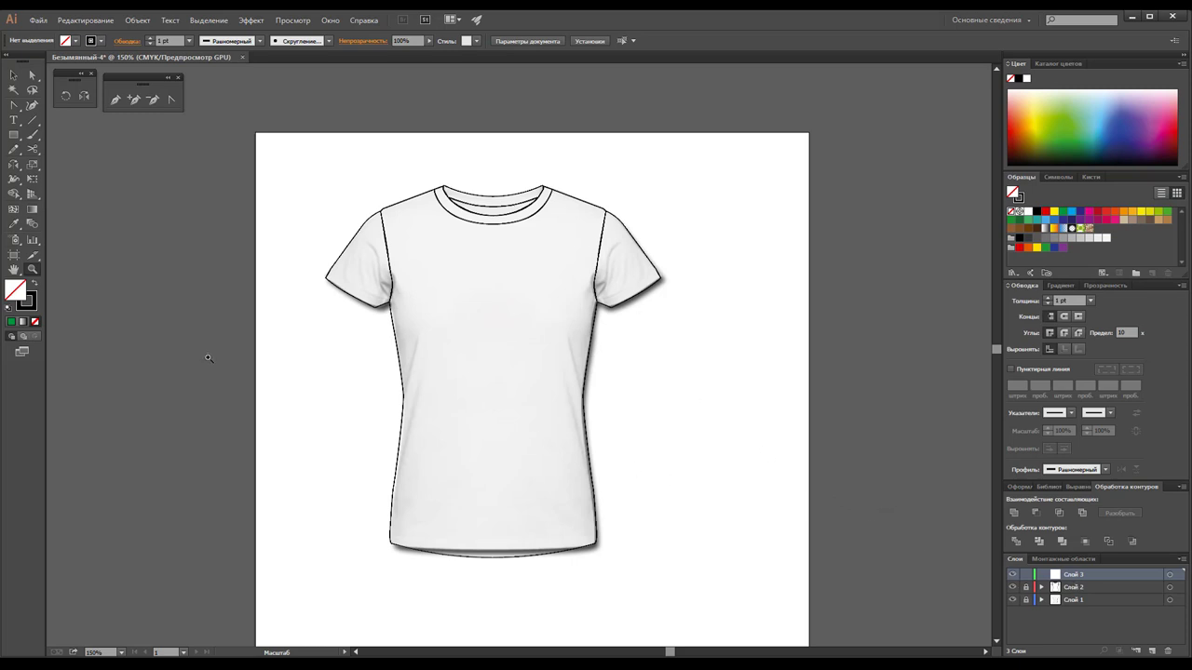
# Draw a curved seam from the right sleeve's outer edge to the underarm, then select it.
pyautogui.click(587, 287)
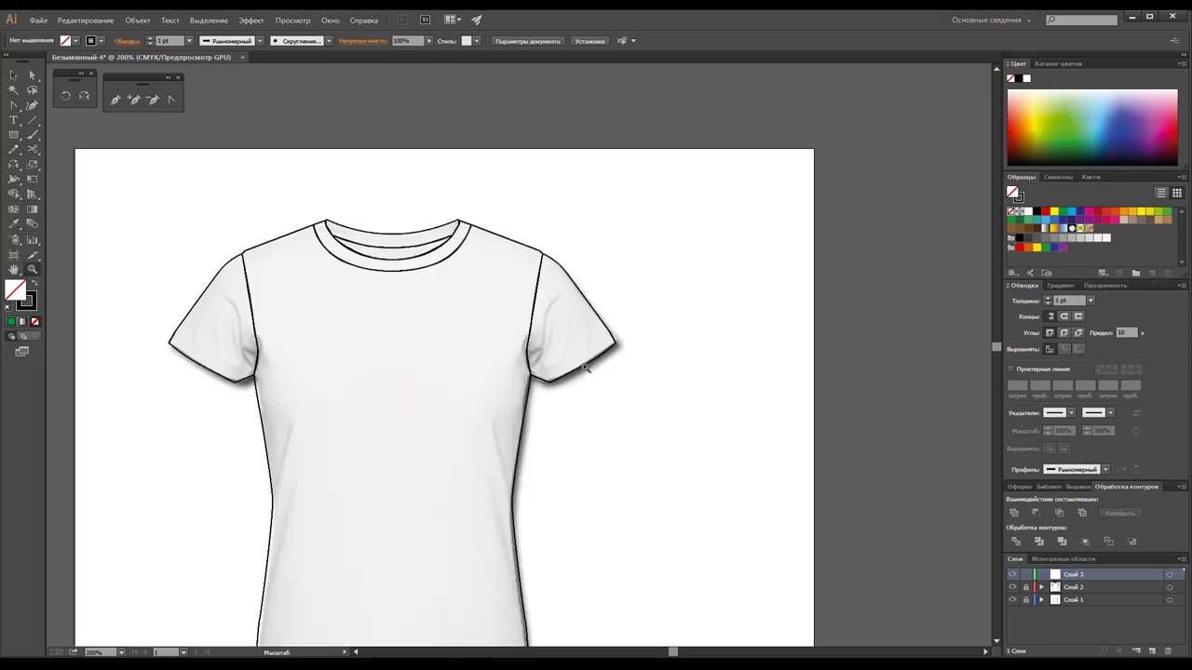
pyautogui.click(582, 360)
pyautogui.click(505, 360)
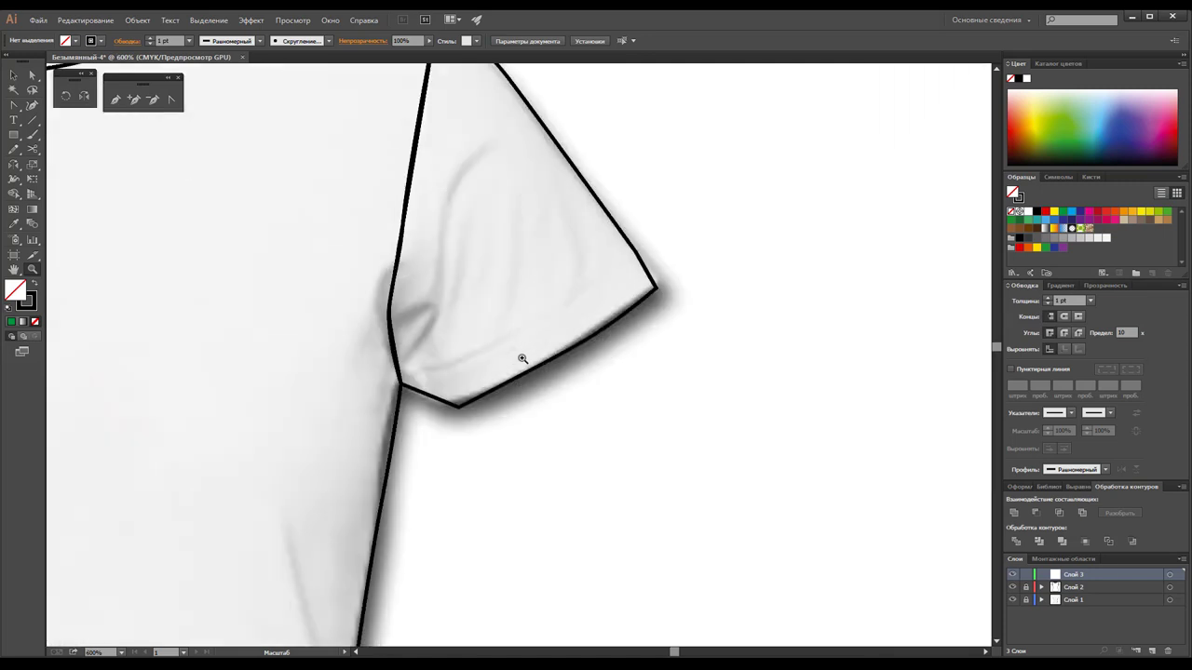
pyautogui.click(523, 358)
pyautogui.click(116, 99)
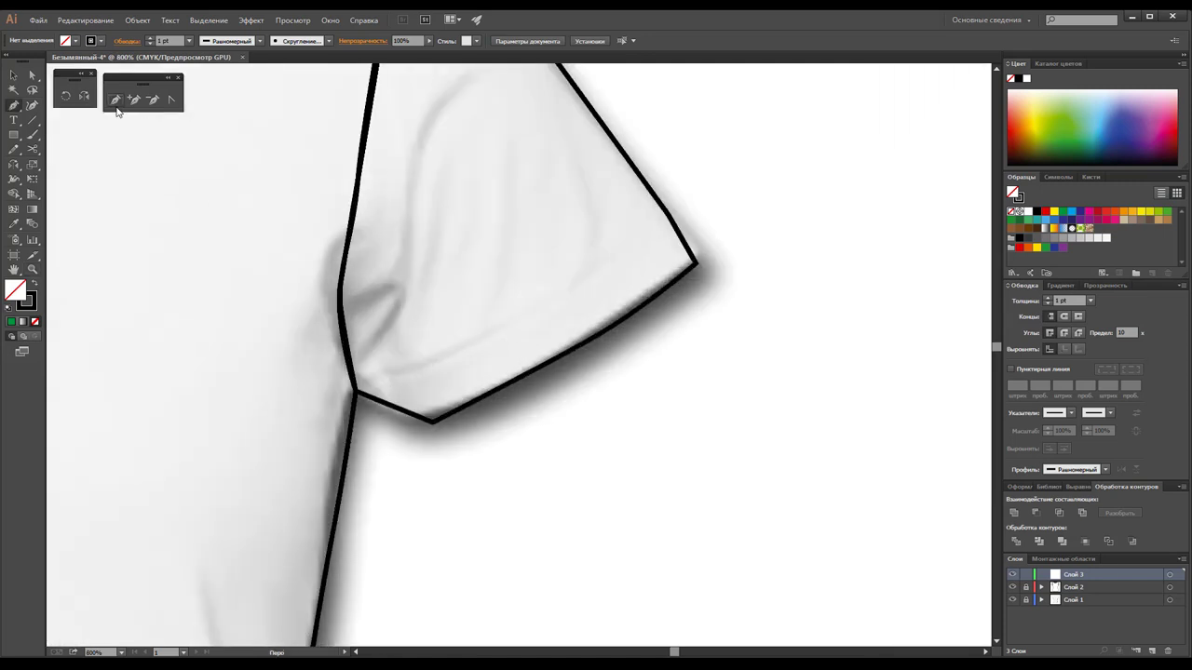
pyautogui.click(676, 235)
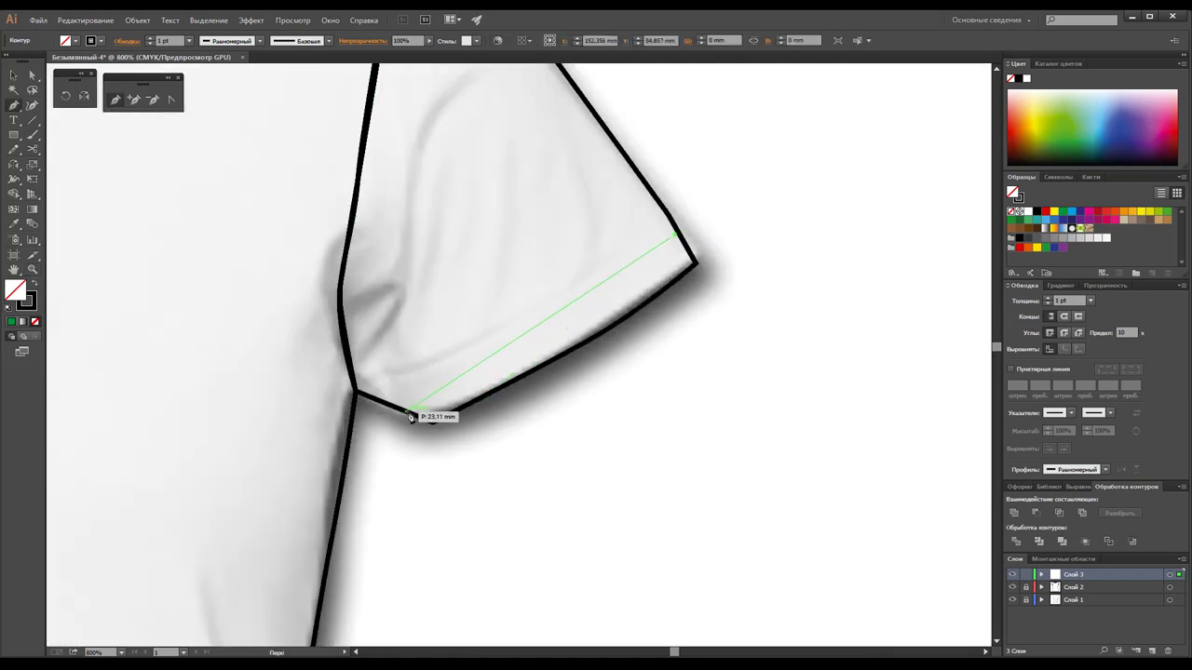
pyautogui.moveTo(393, 406)
pyautogui.mouseDown()
pyautogui.moveTo(296, 434)
pyautogui.moveTo(197, 491)
pyautogui.mouseUp()
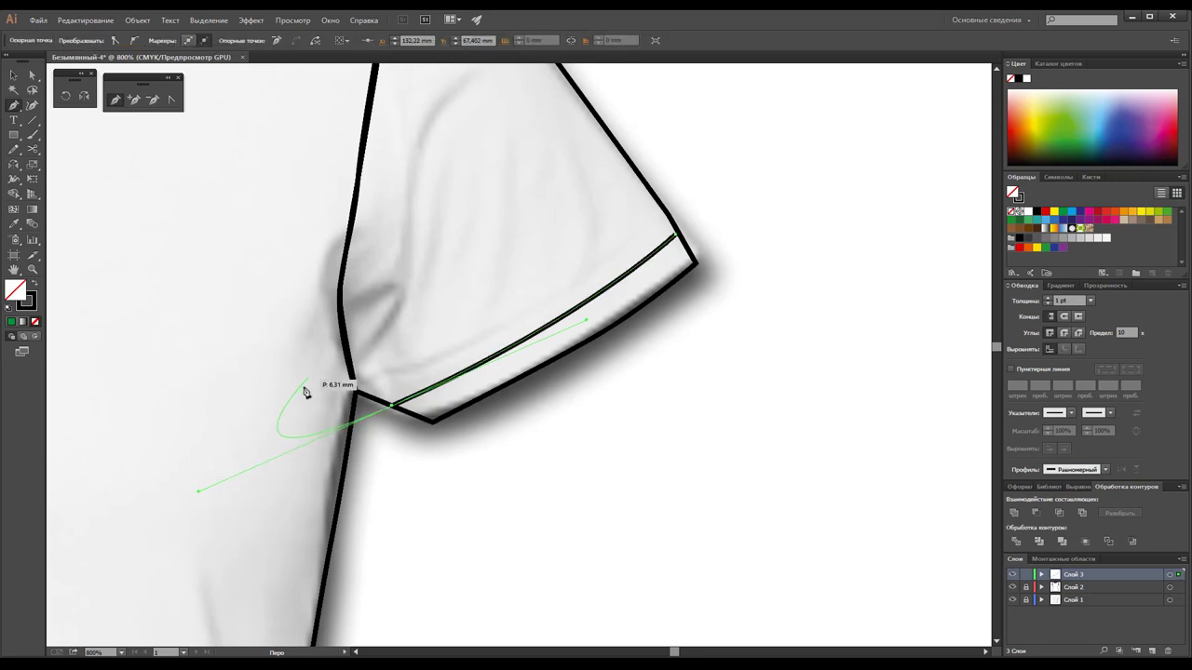
pyautogui.keyDown('ctrl'); pyautogui.click(318, 445); pyautogui.keyUp('ctrl')
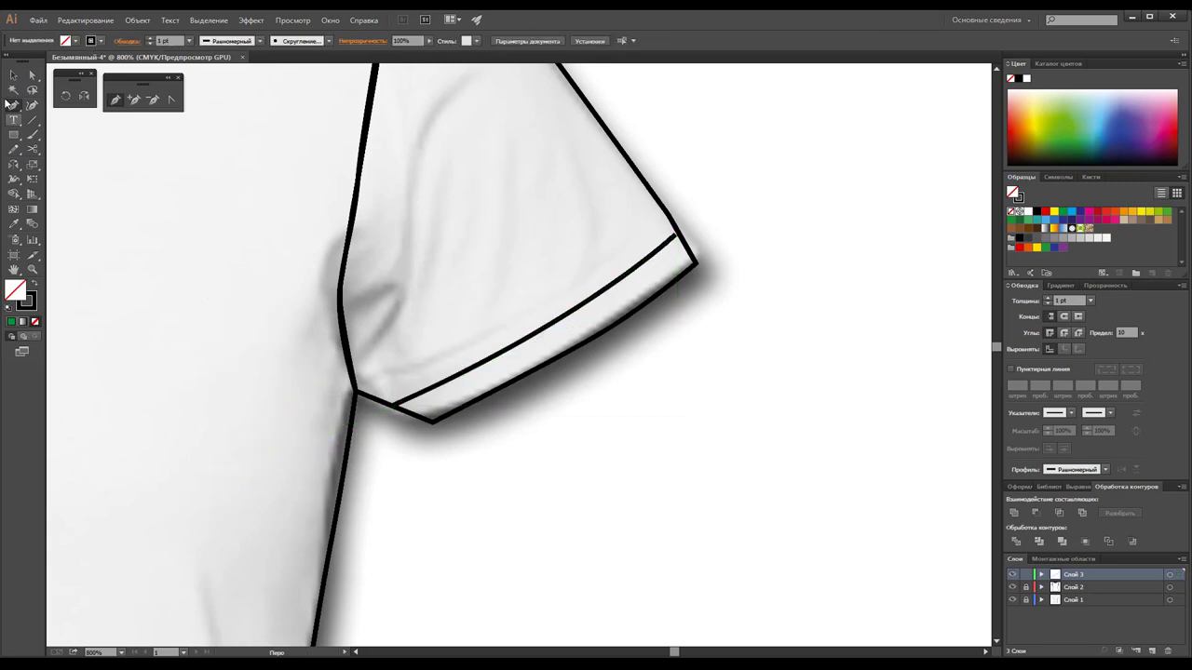
pyautogui.click(14, 74)
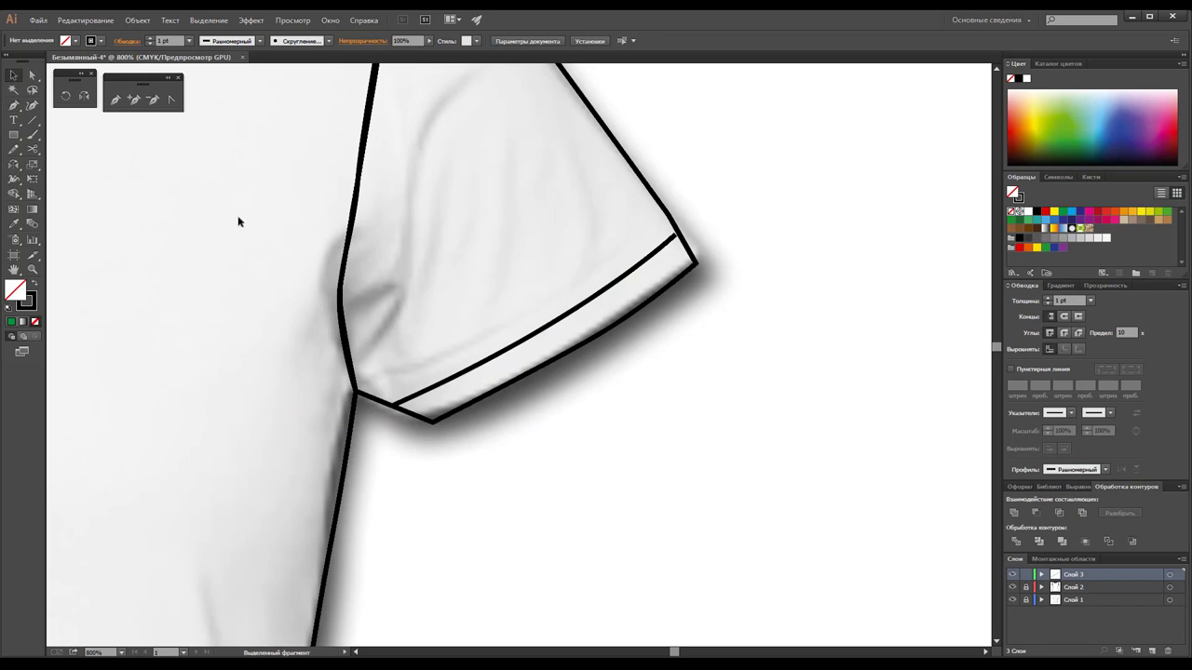
pyautogui.click(562, 321)
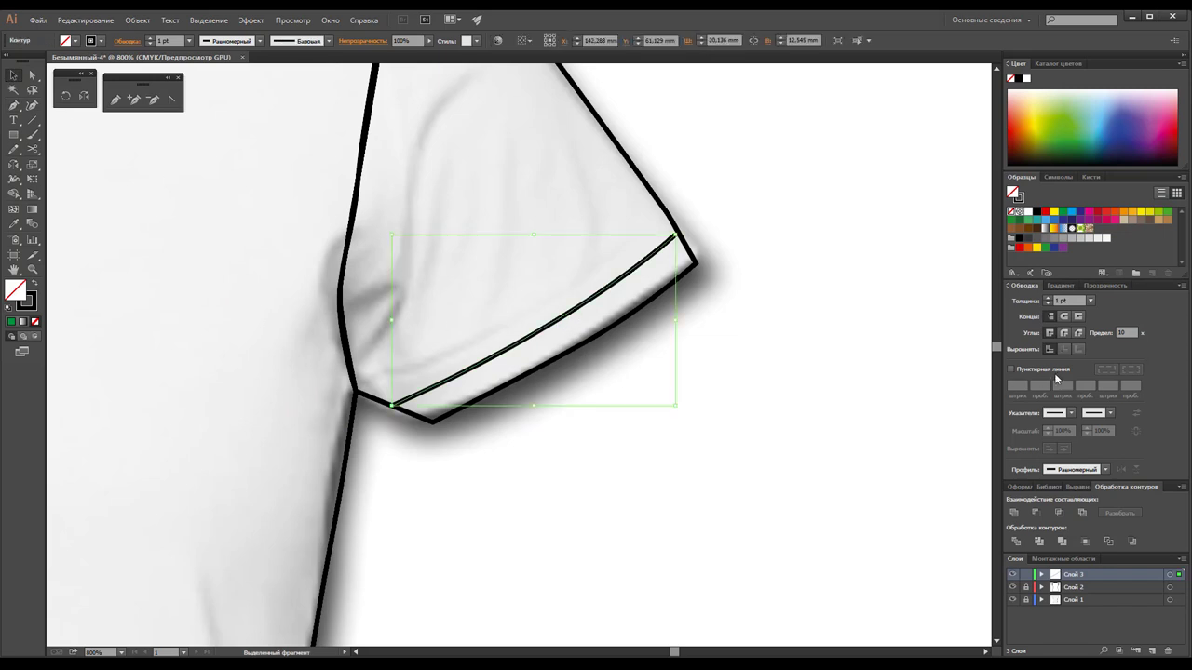
# Make the cuff seam a dashed line with 3 pt dash, 2 pt gap and 0,5 pt weight.
pyautogui.click(1011, 370)
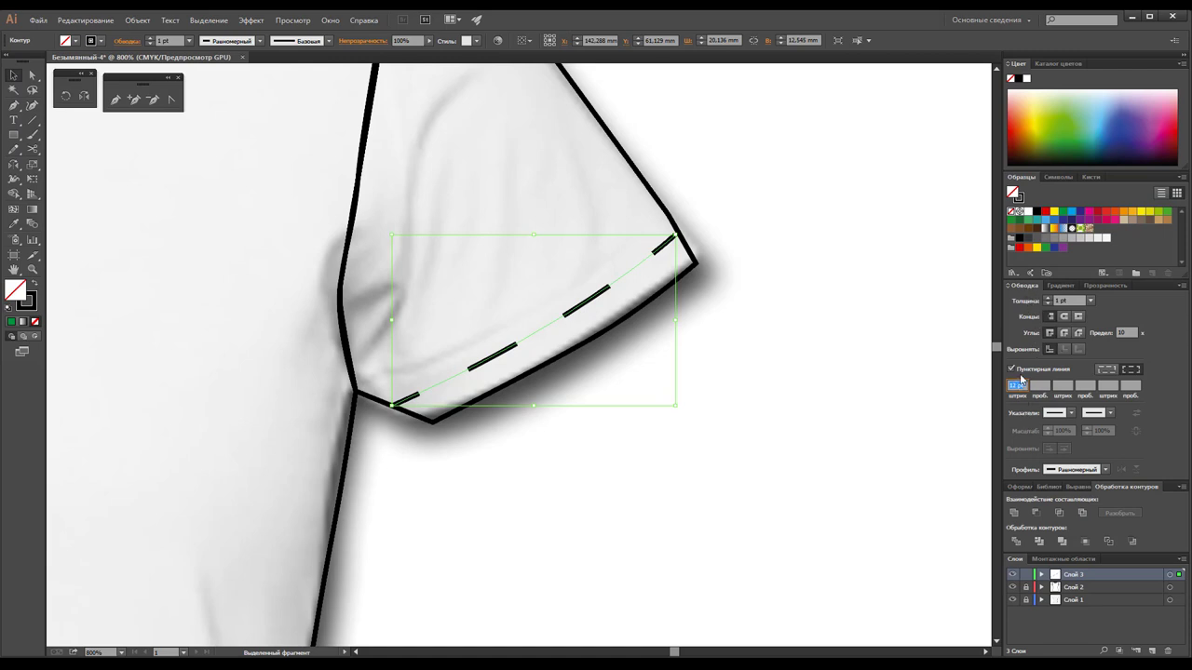
pyautogui.write('2')
pyautogui.click(1036, 383)
pyautogui.write('2')
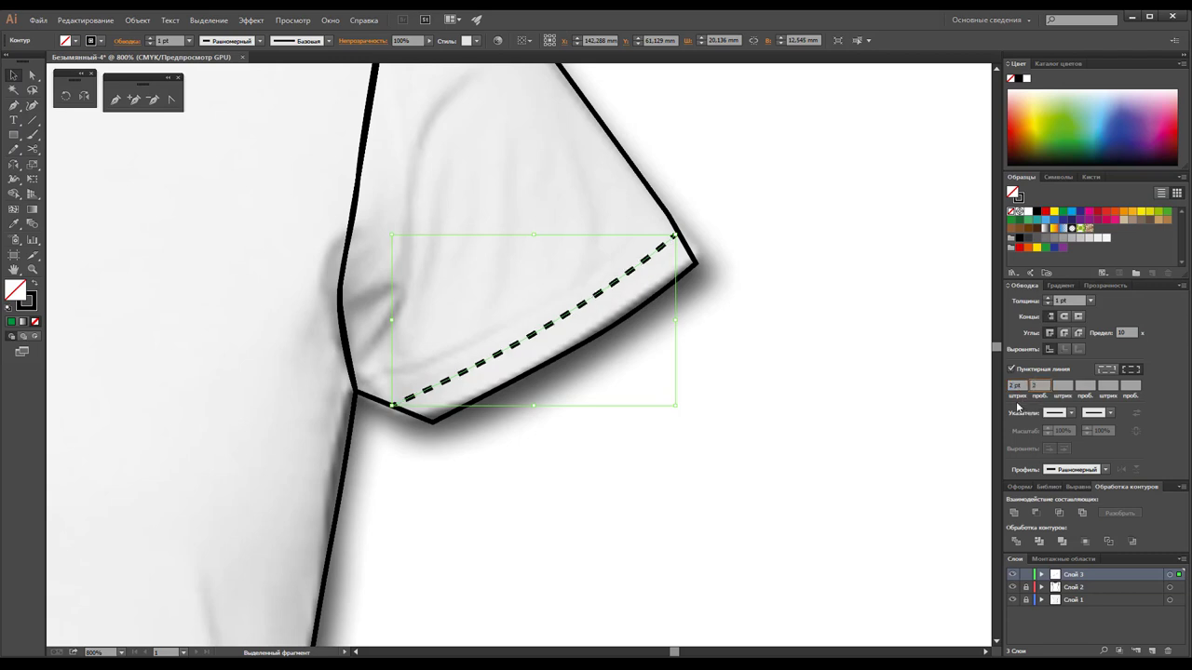
pyautogui.click(1020, 384)
pyautogui.write('3')
pyautogui.press('Return')
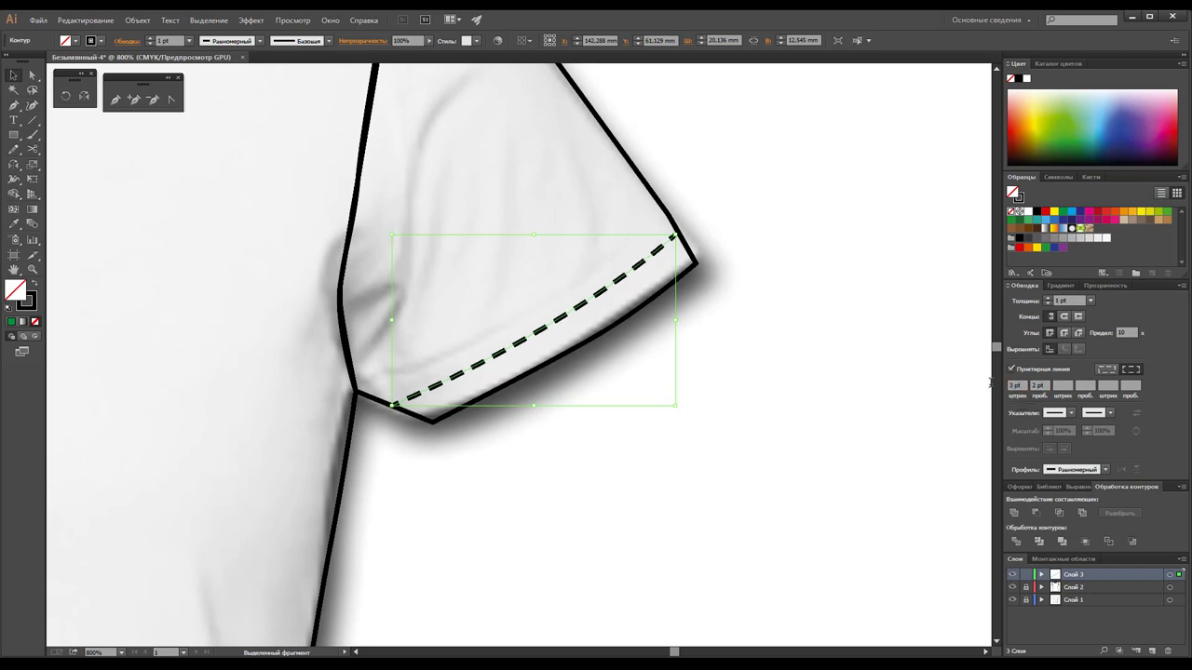
pyautogui.click(1091, 301)
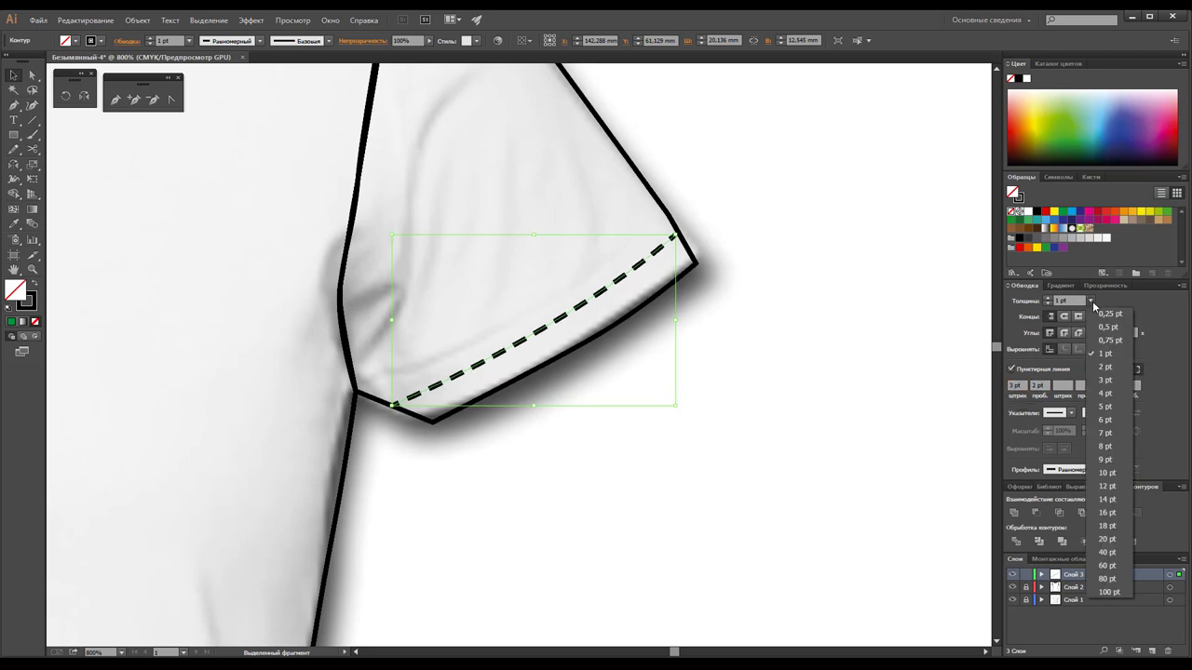
pyautogui.click(1107, 327)
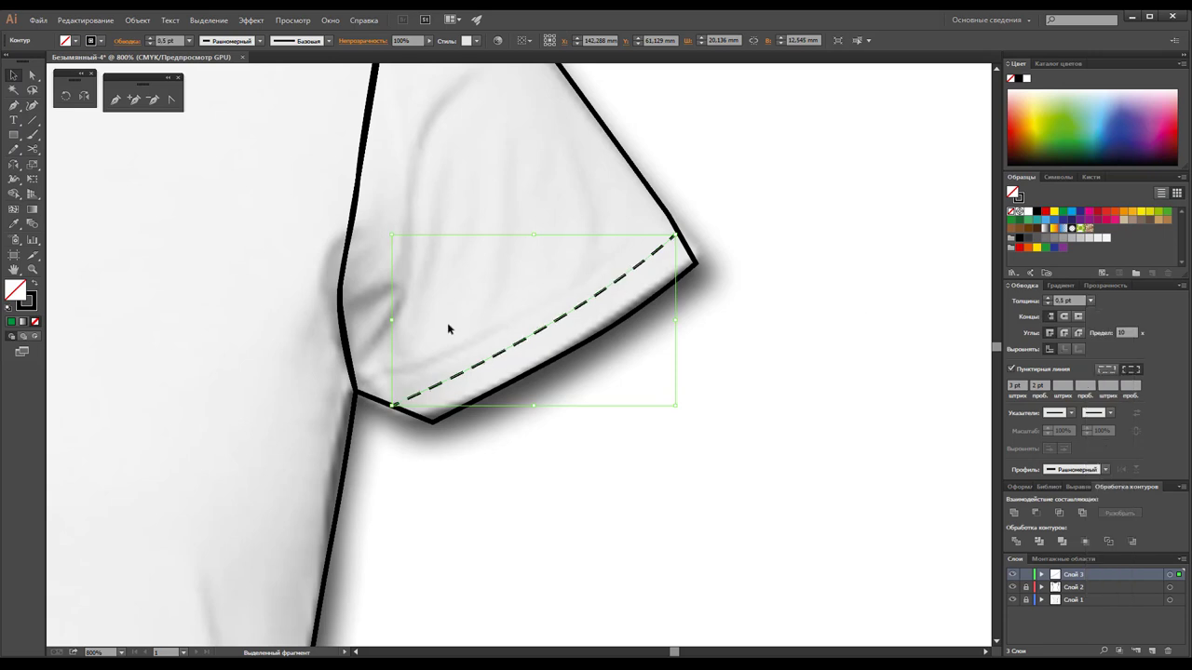
# Alt-drag a parallel copy of the stitch line just above it, then zoom out to the whole shirt.
pyautogui.click(14, 76)
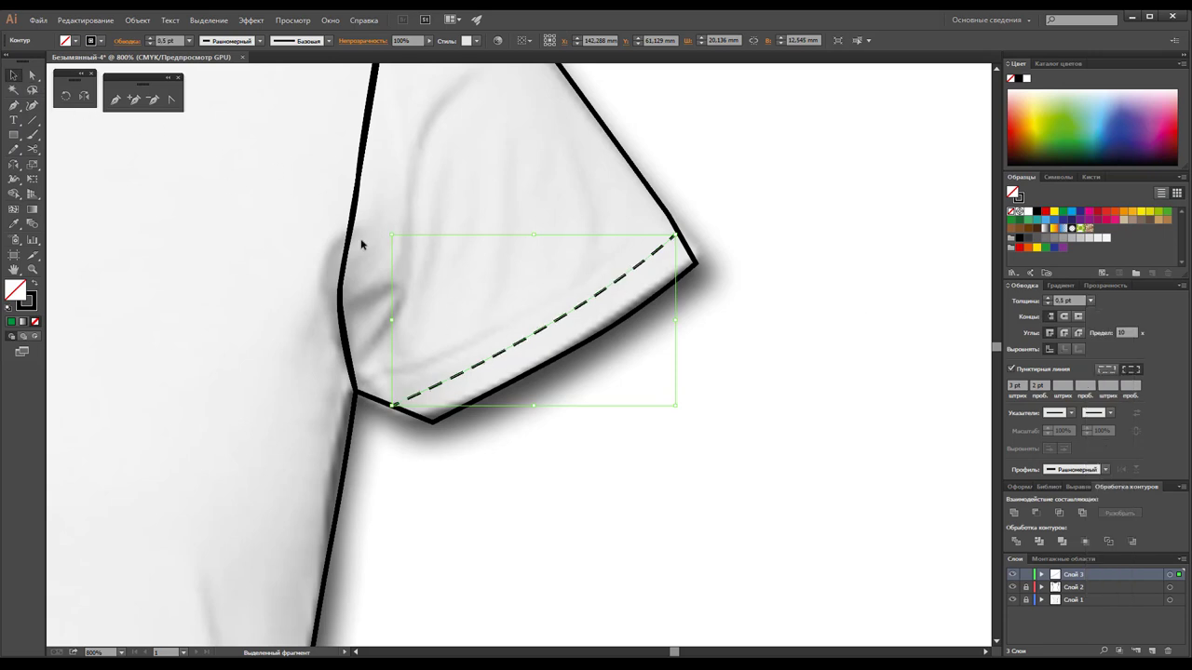
pyautogui.click(611, 369)
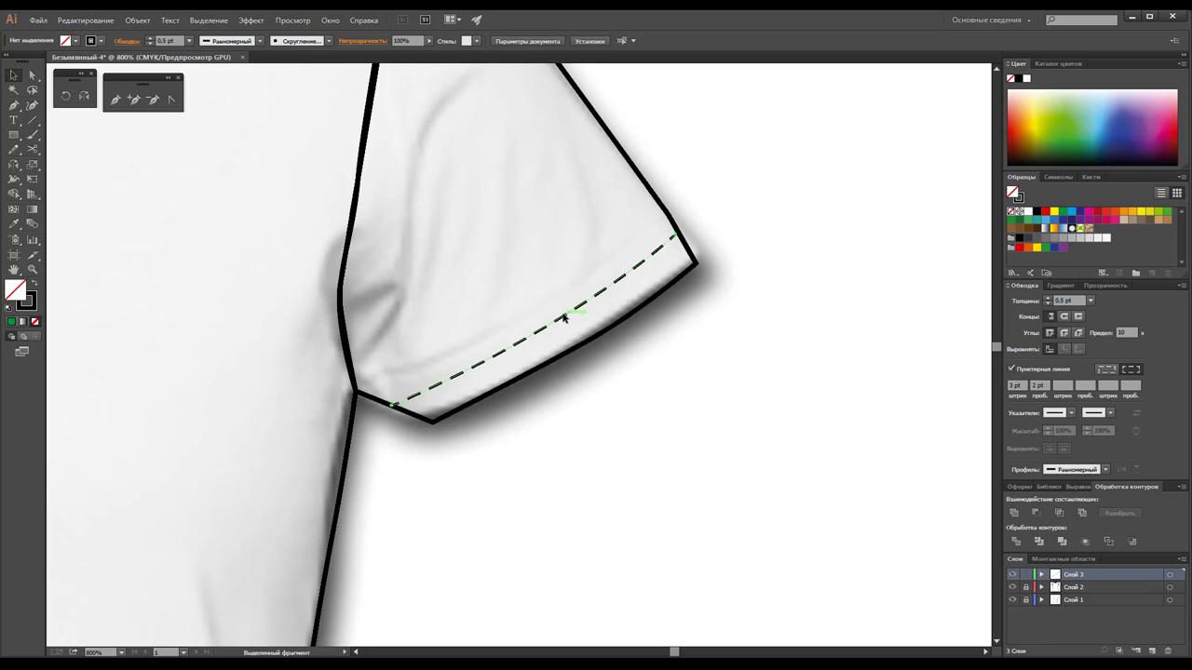
pyautogui.moveTo(566, 318); pyautogui.dragTo(559, 312)
pyautogui.click(665, 425)
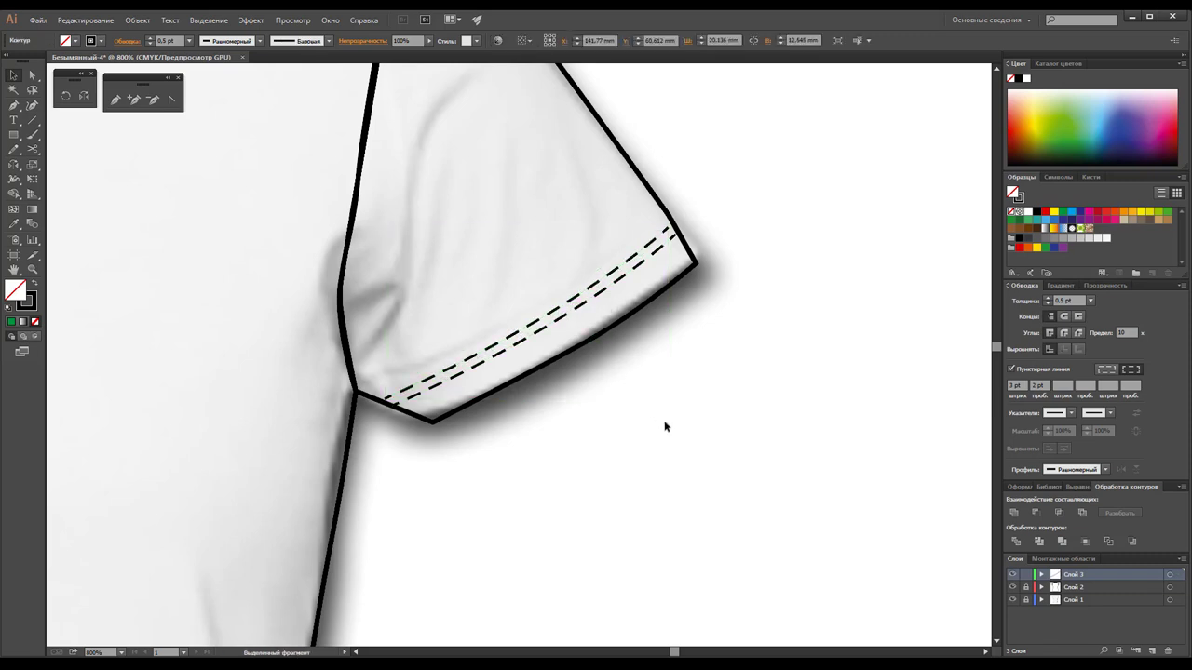
pyautogui.press('z')
pyautogui.keyDown('alt'); pyautogui.click(384, 386); pyautogui.keyUp('alt')
pyautogui.keyDown('alt'); pyautogui.click(405, 382); pyautogui.keyUp('alt')
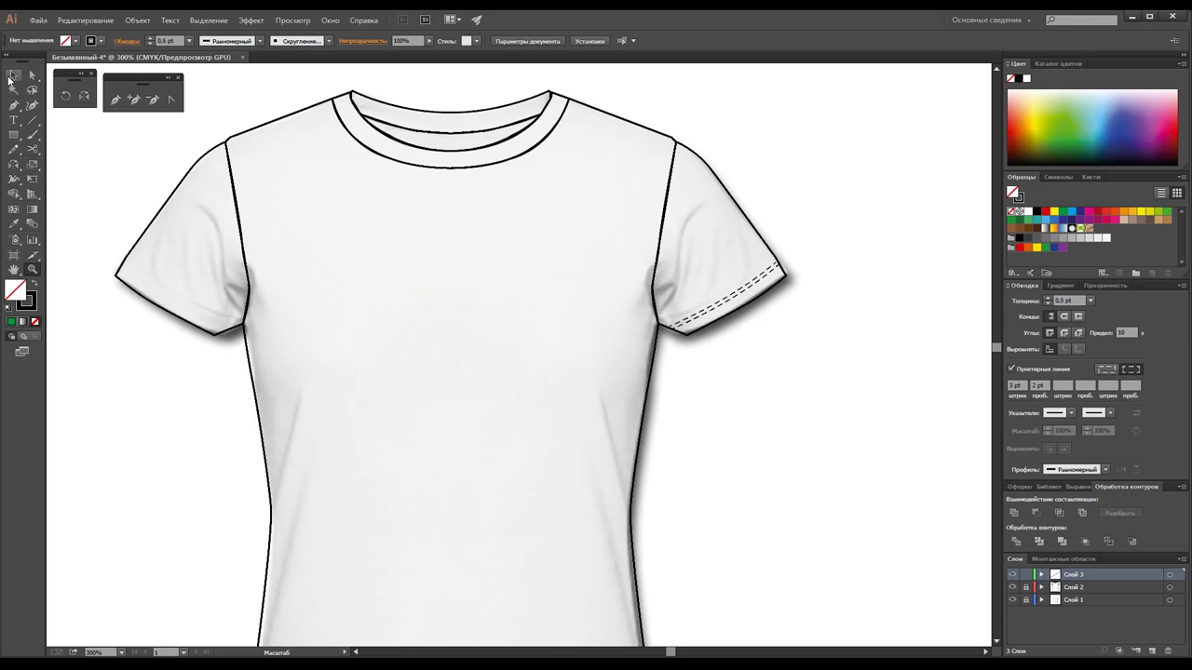
# Reflect a copy of both dashed cuff lines across the neckline centre onto the left sleeve and nudge it into place.
pyautogui.click(13, 74)
pyautogui.click(740, 296)
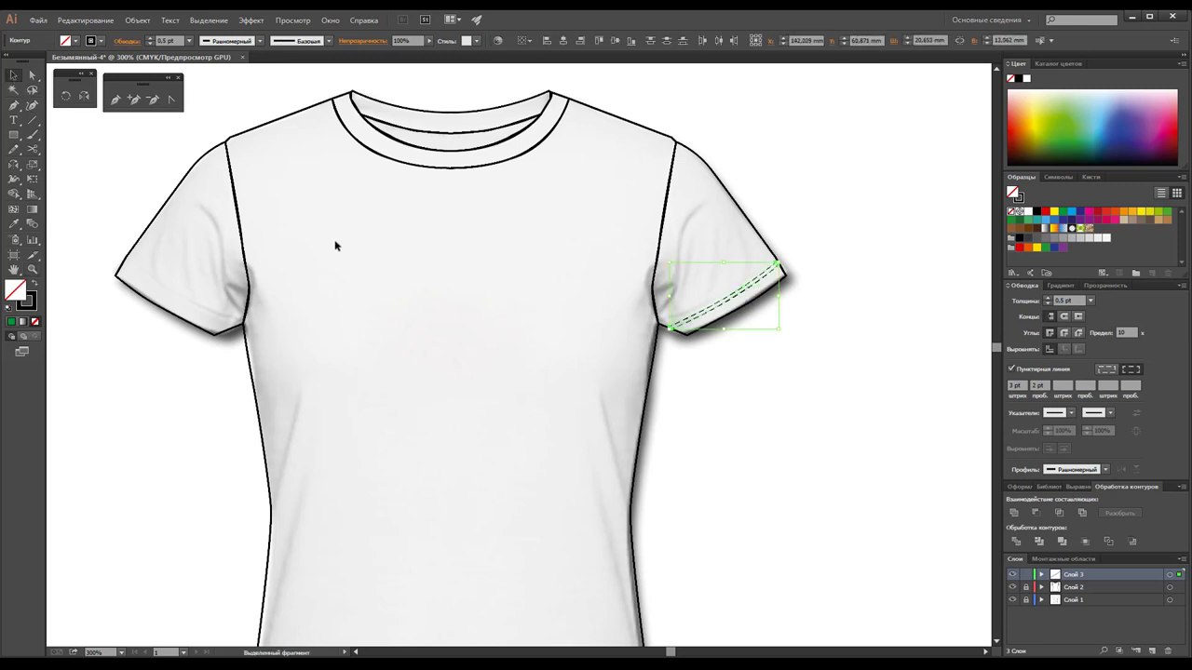
pyautogui.click(84, 96)
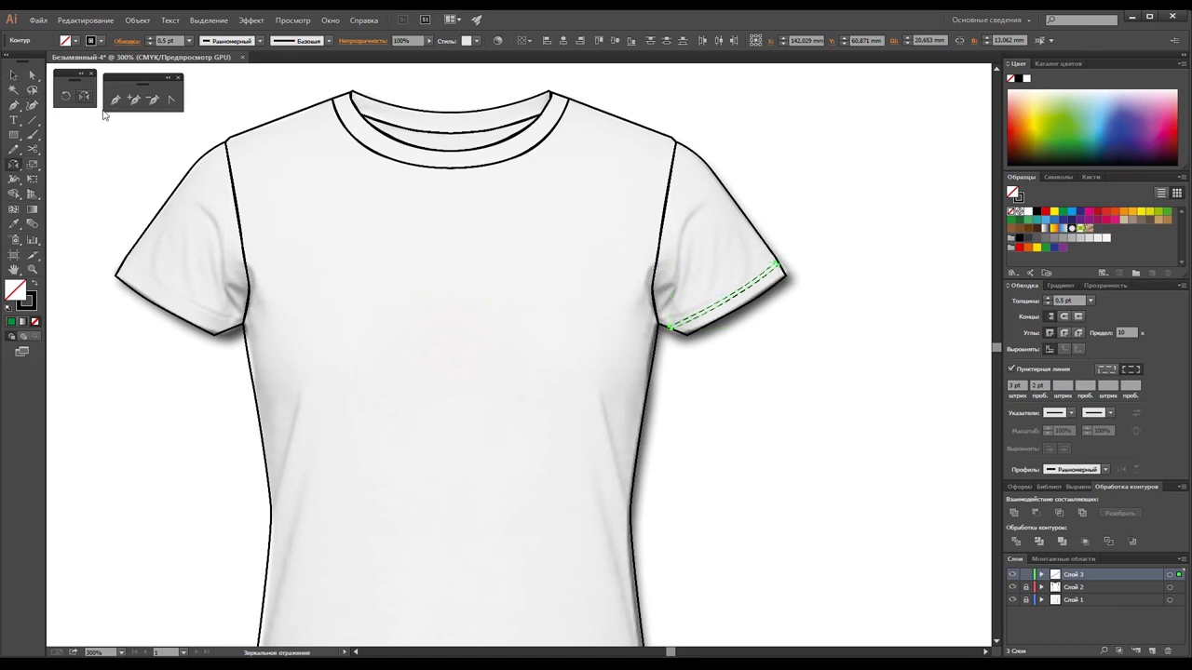
pyautogui.click(447, 168)
pyautogui.moveTo(465, 175); pyautogui.dragTo(257, 267)
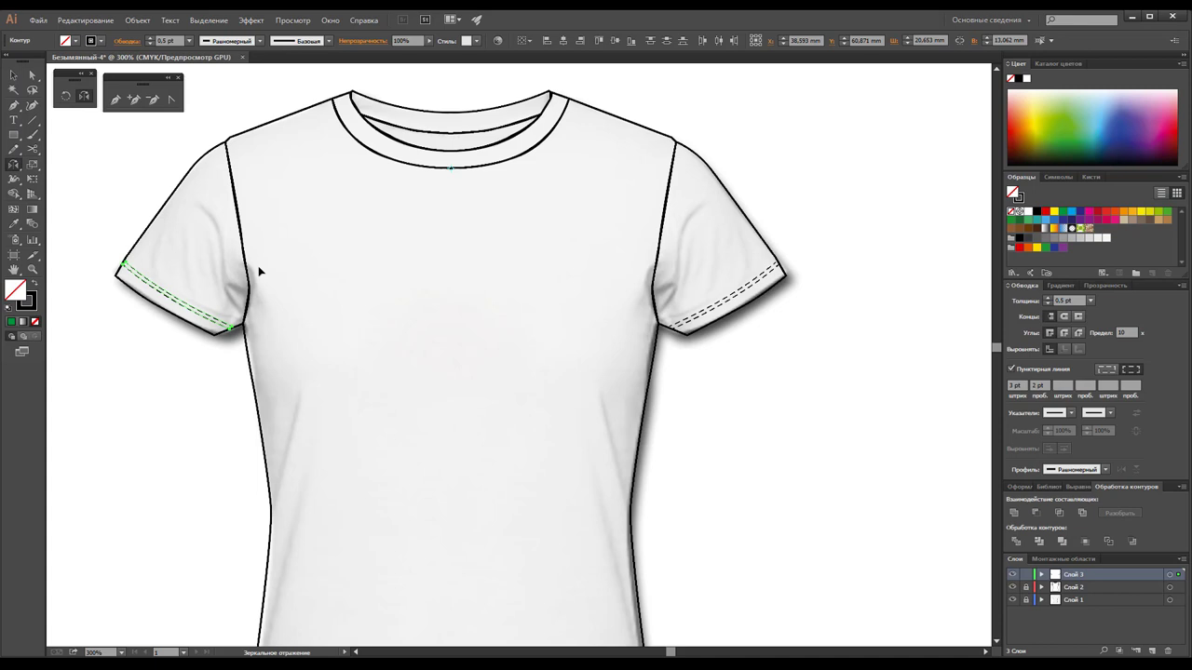
pyautogui.press('Left')
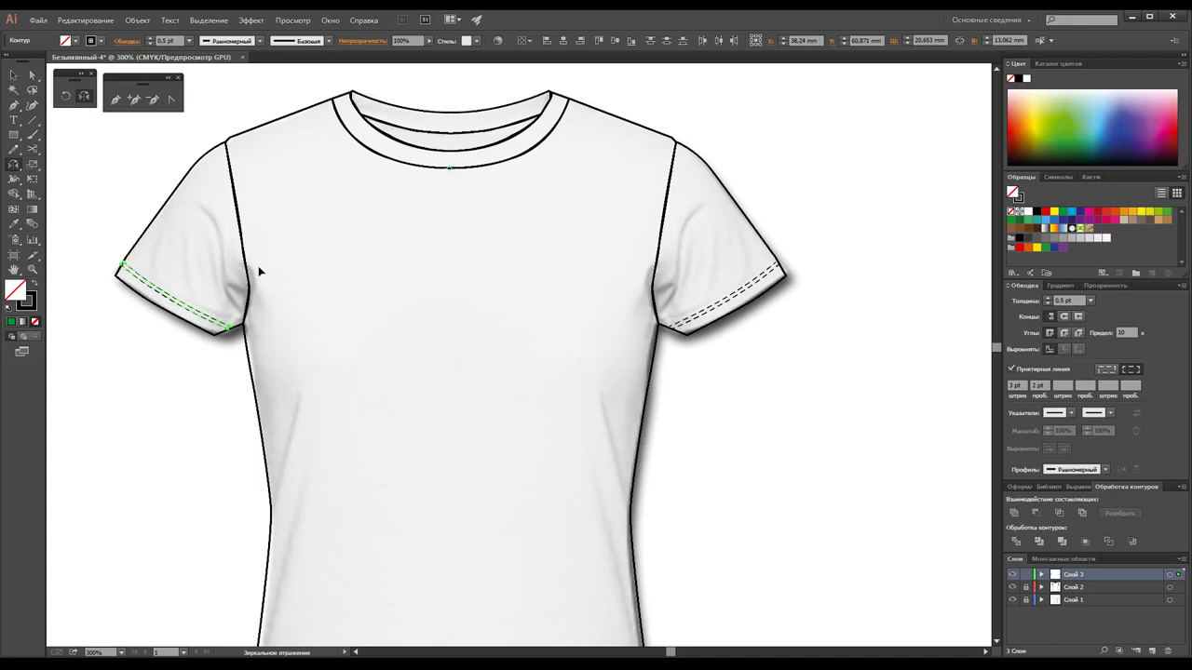
pyautogui.press('Right')
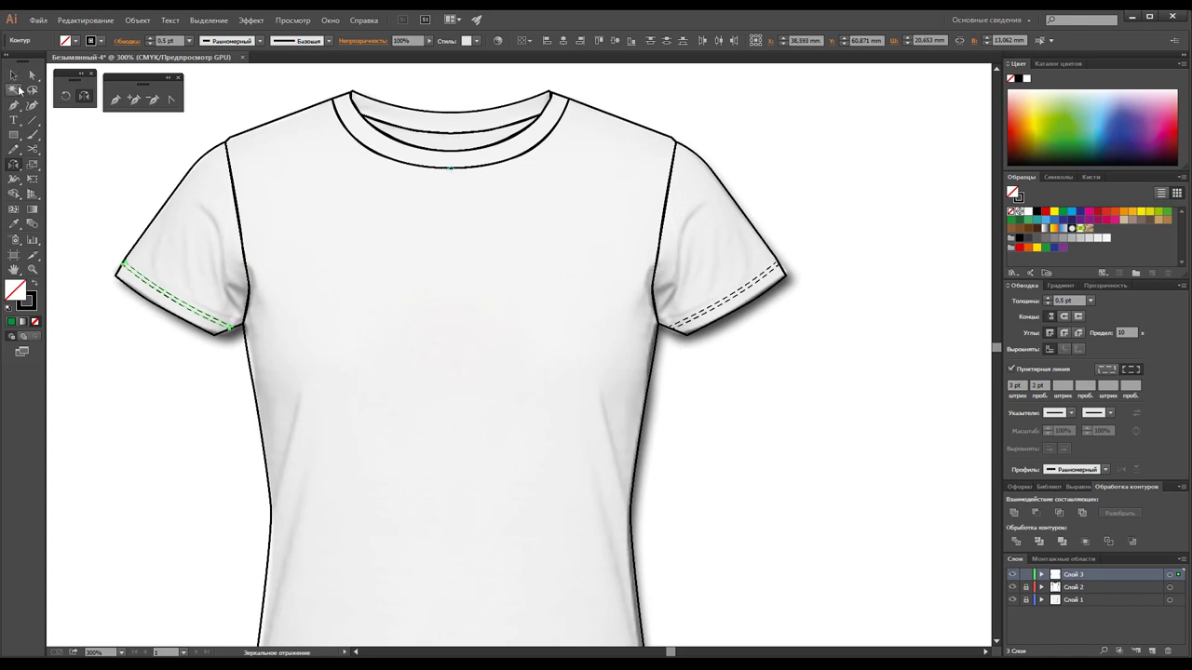
pyautogui.click(14, 76)
pyautogui.click(93, 168)
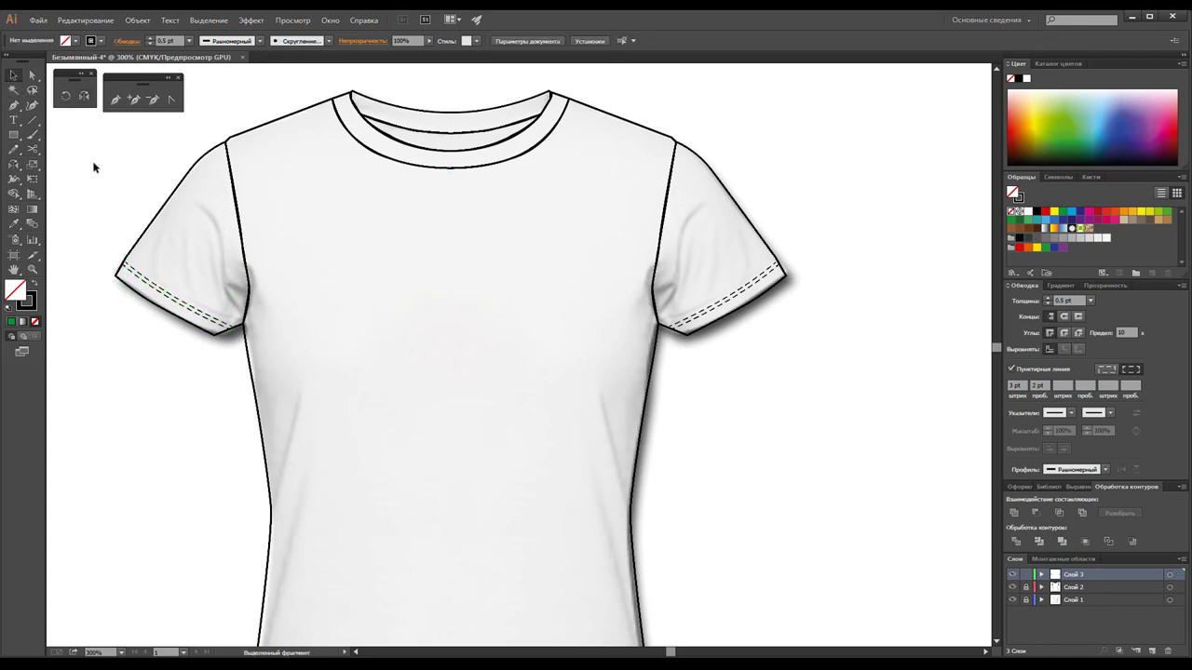
# Zoom in on the hem and draw a curved stitch path from its left edge to its right edge.
pyautogui.scroll(-5, 658, 400)
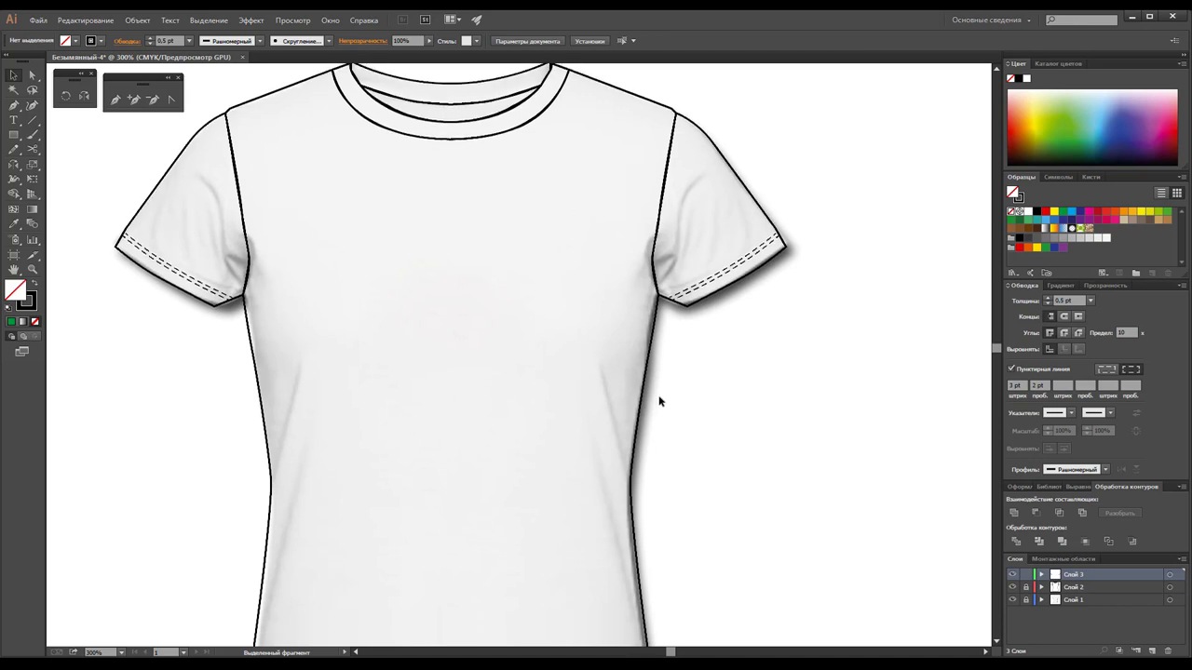
pyautogui.press('z')
pyautogui.keyDown('alt'); pyautogui.click(590, 519); pyautogui.keyUp('alt')
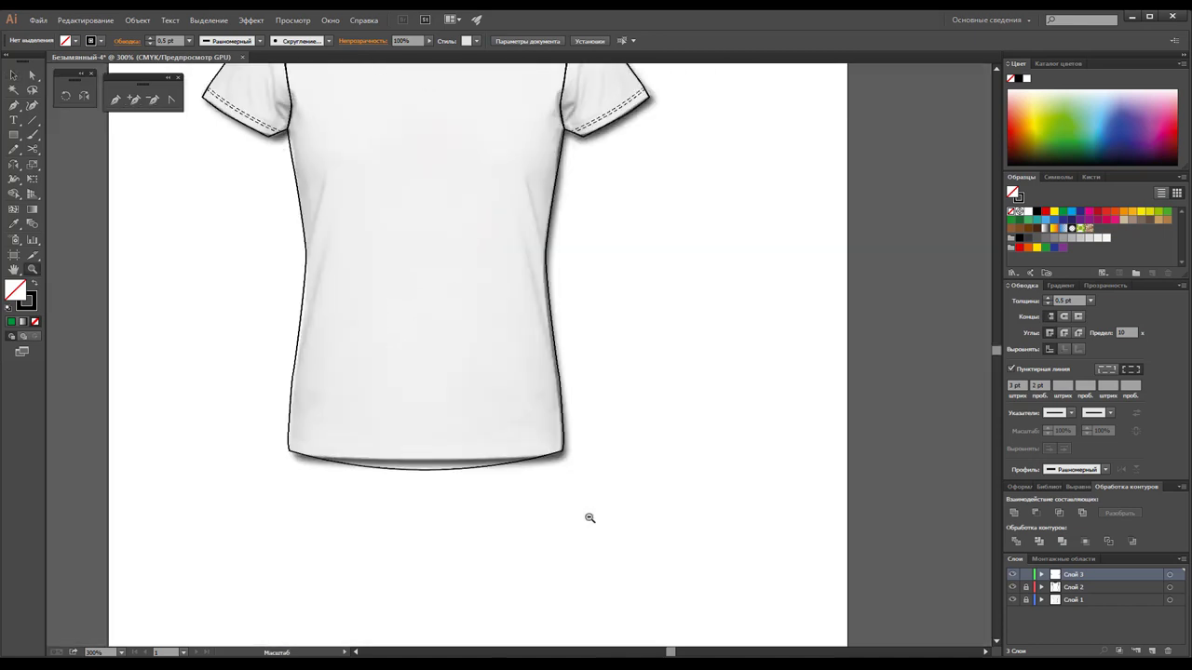
pyautogui.scroll(-2, 529, 431)
pyautogui.click(437, 411)
pyautogui.click(499, 376)
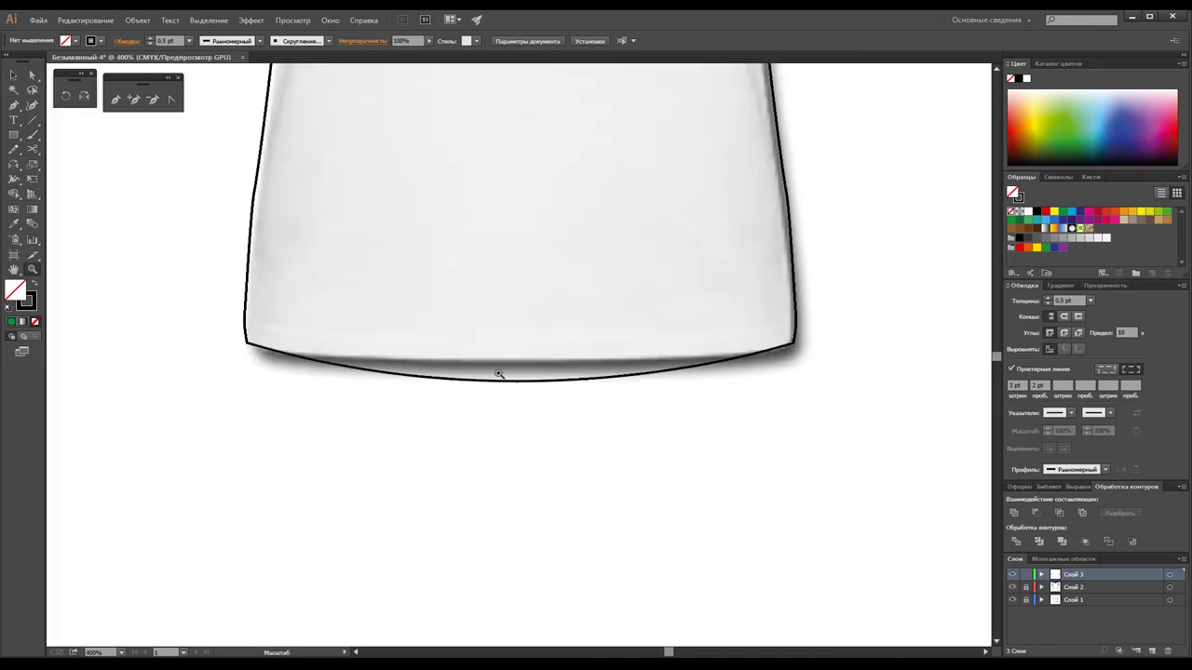
pyautogui.click(531, 346)
pyautogui.scroll(1, 533, 349)
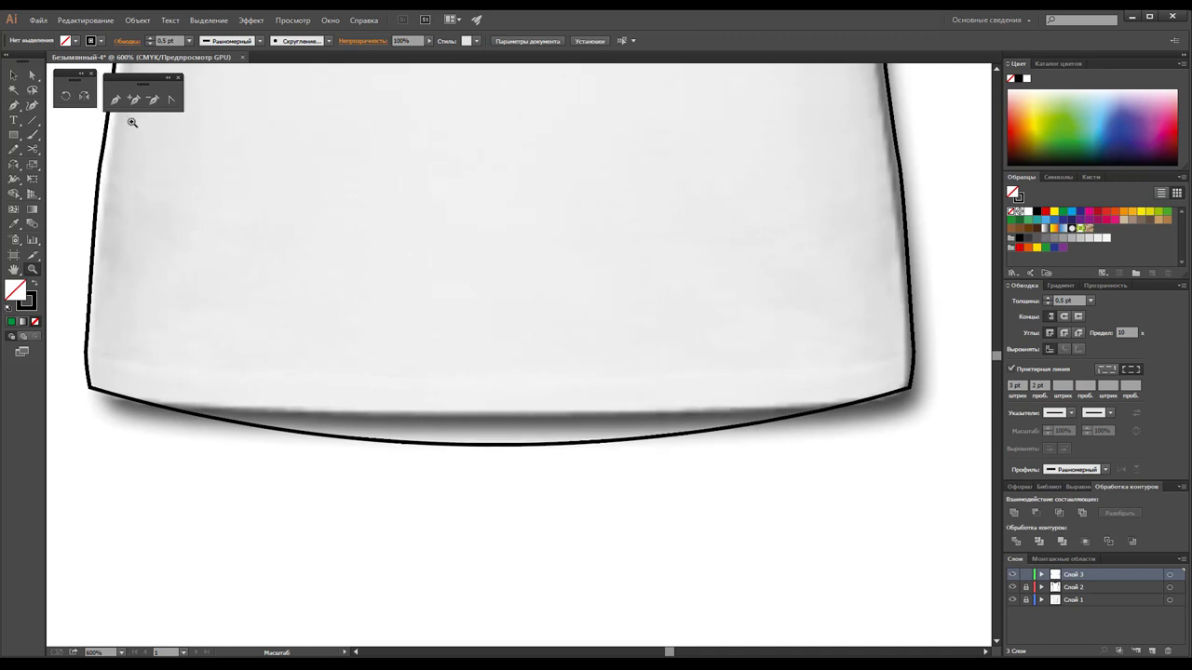
pyautogui.press('p')
pyautogui.click(87, 364)
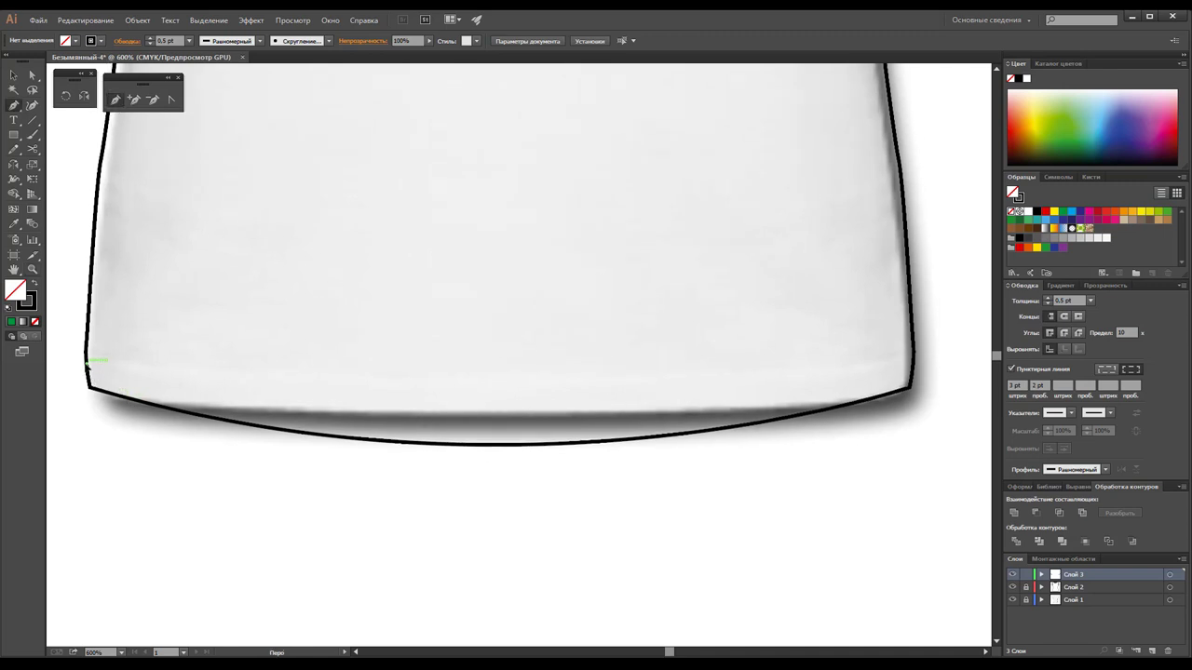
pyautogui.moveTo(489, 416); pyautogui.dragTo(692, 410)
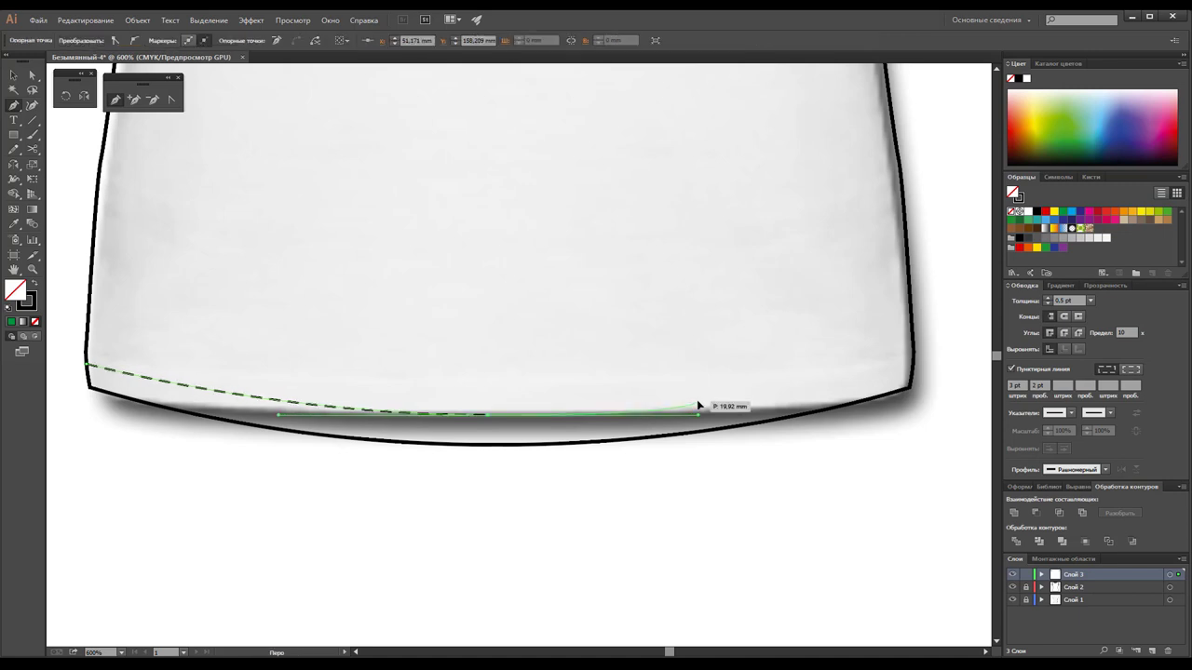
pyautogui.click(912, 365)
pyautogui.keyDown('ctrl'); pyautogui.click(736, 537); pyautogui.keyUp('ctrl')
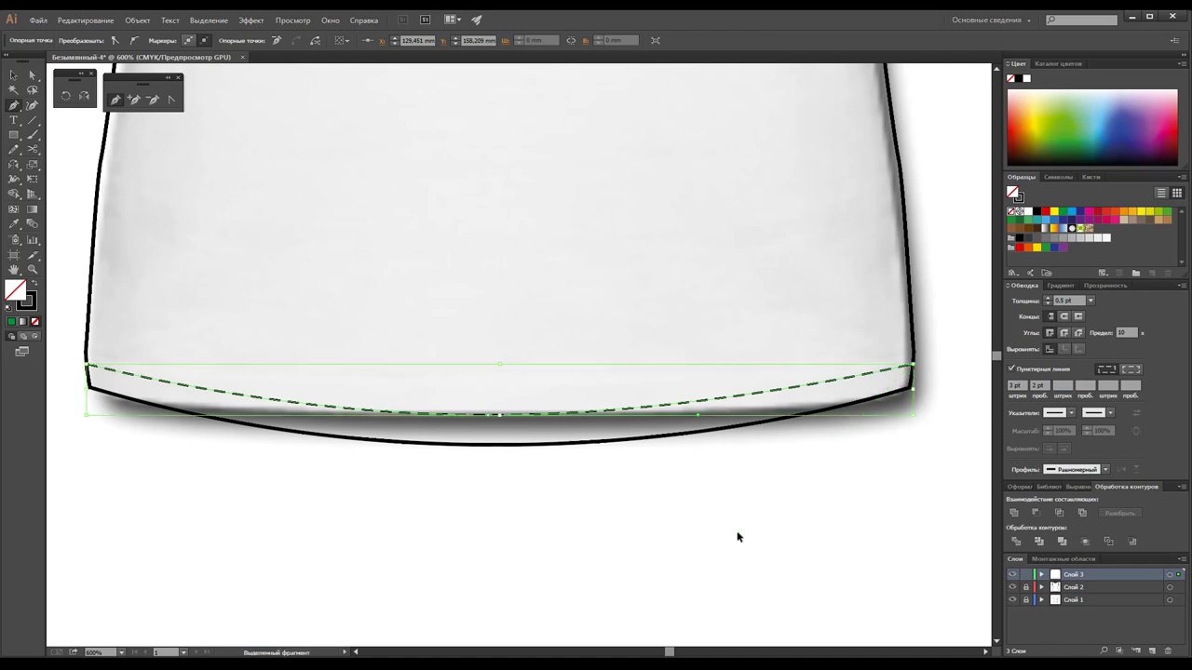
# Nudge the hem stitch line's middle anchor down slightly with Direct Selection.
pyautogui.click(30, 76)
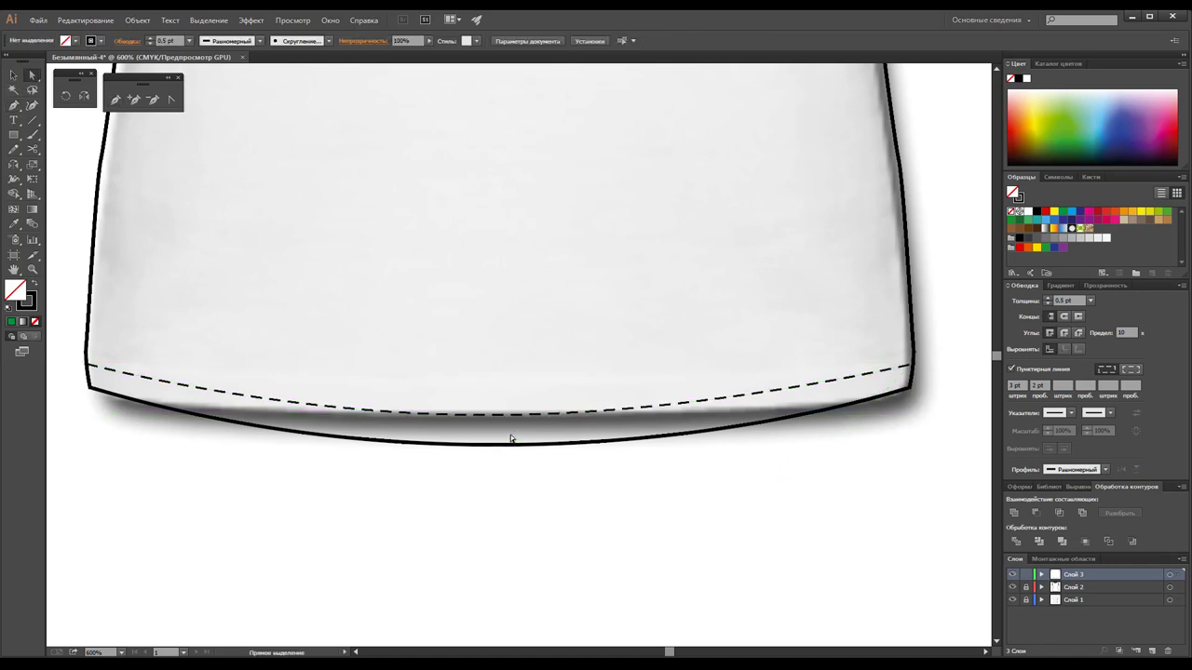
pyautogui.click(498, 416)
pyautogui.click(488, 416)
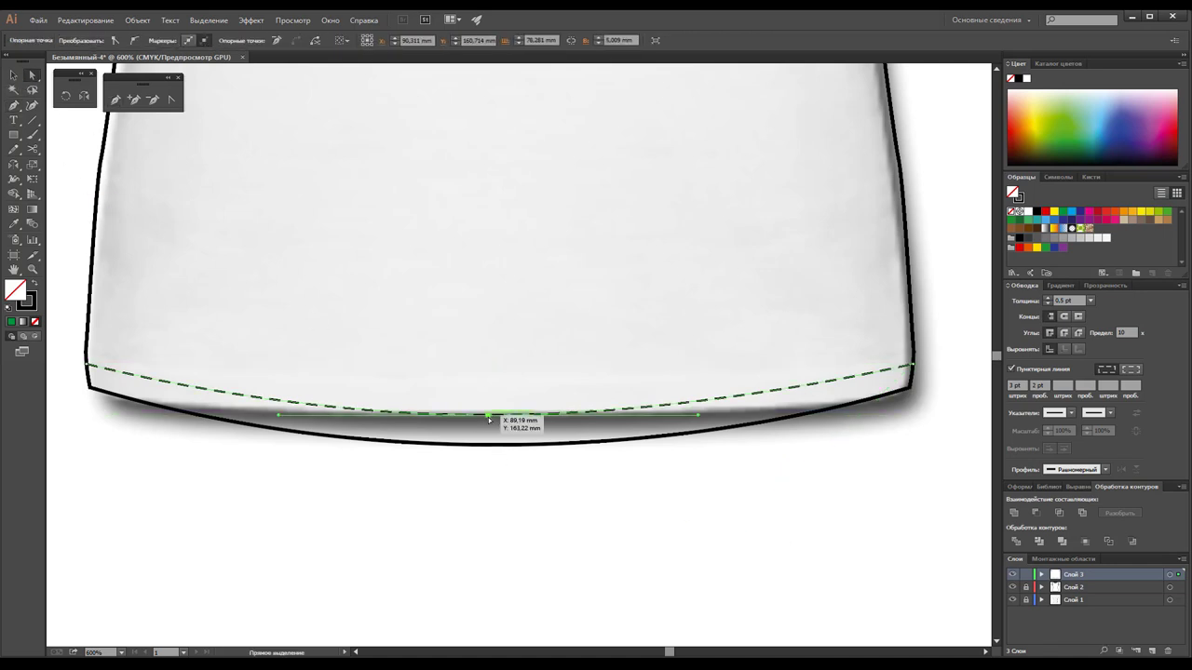
pyautogui.press('Down')
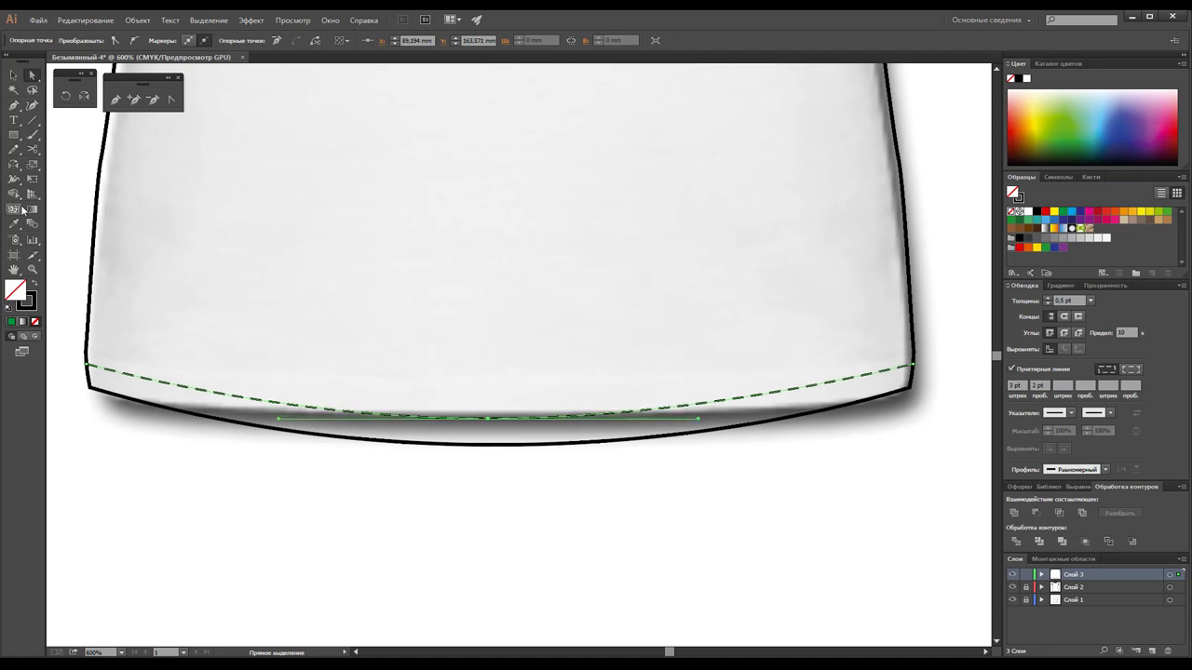
# Alt-drag a parallel copy of the hem stitch upward, then zoom out to the whole T-shirt.
pyautogui.click(13, 75)
pyautogui.click(392, 491)
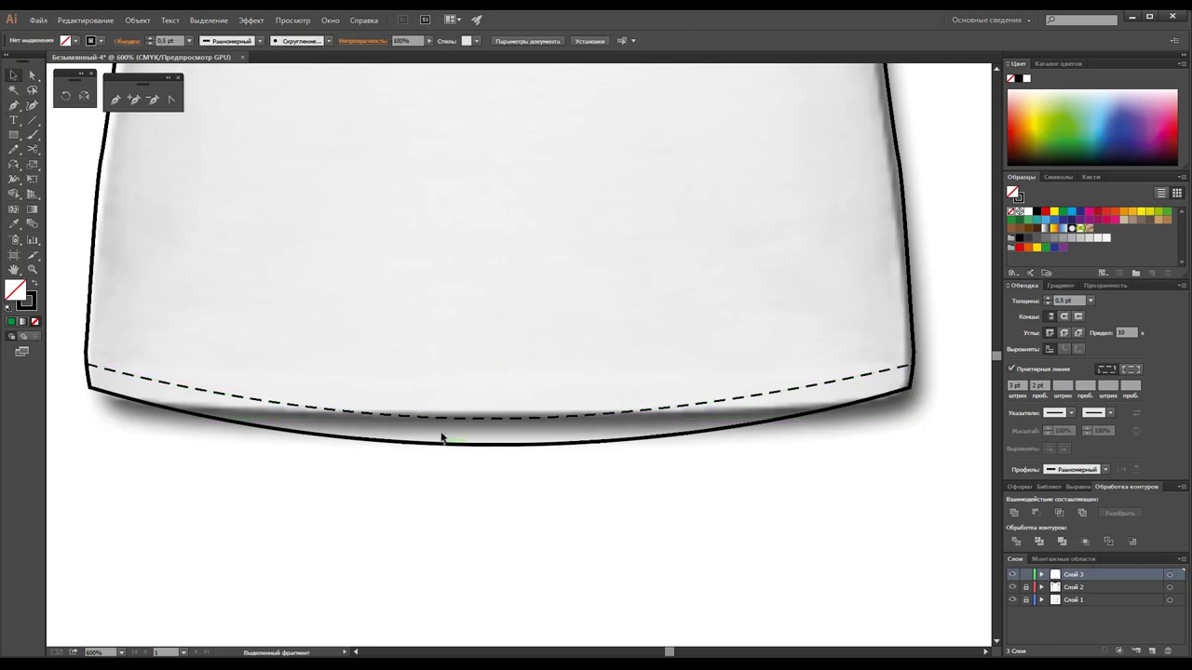
pyautogui.click(441, 421)
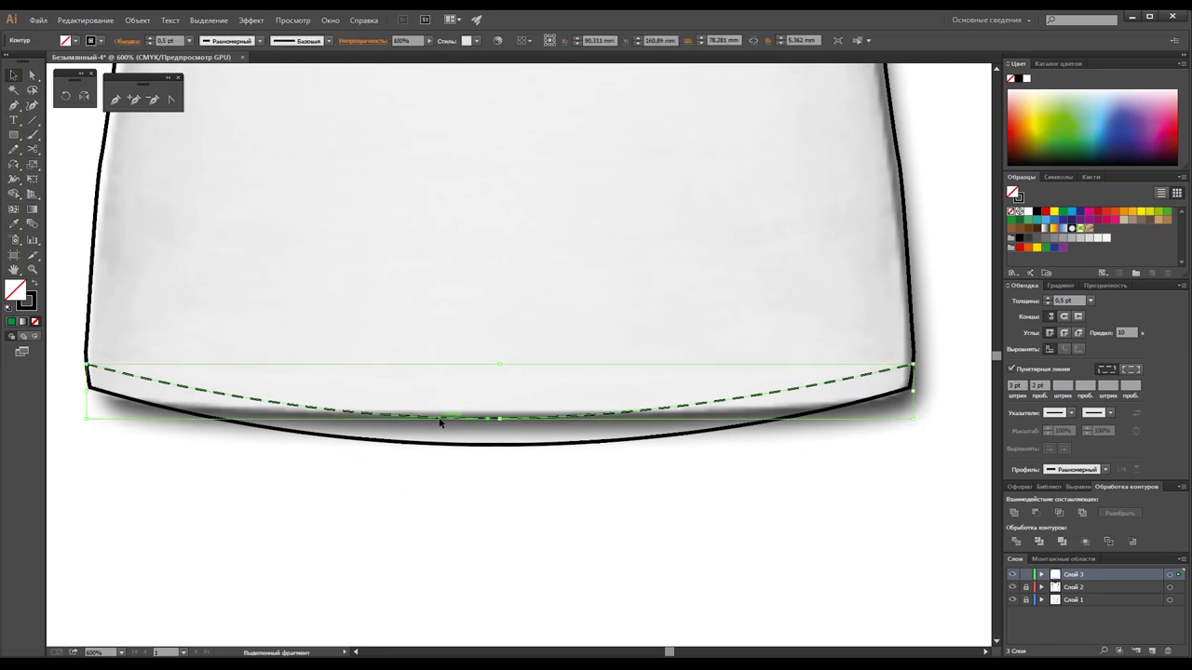
pyautogui.moveTo(434, 419); pyautogui.dragTo(431, 409)
pyautogui.press('alt')
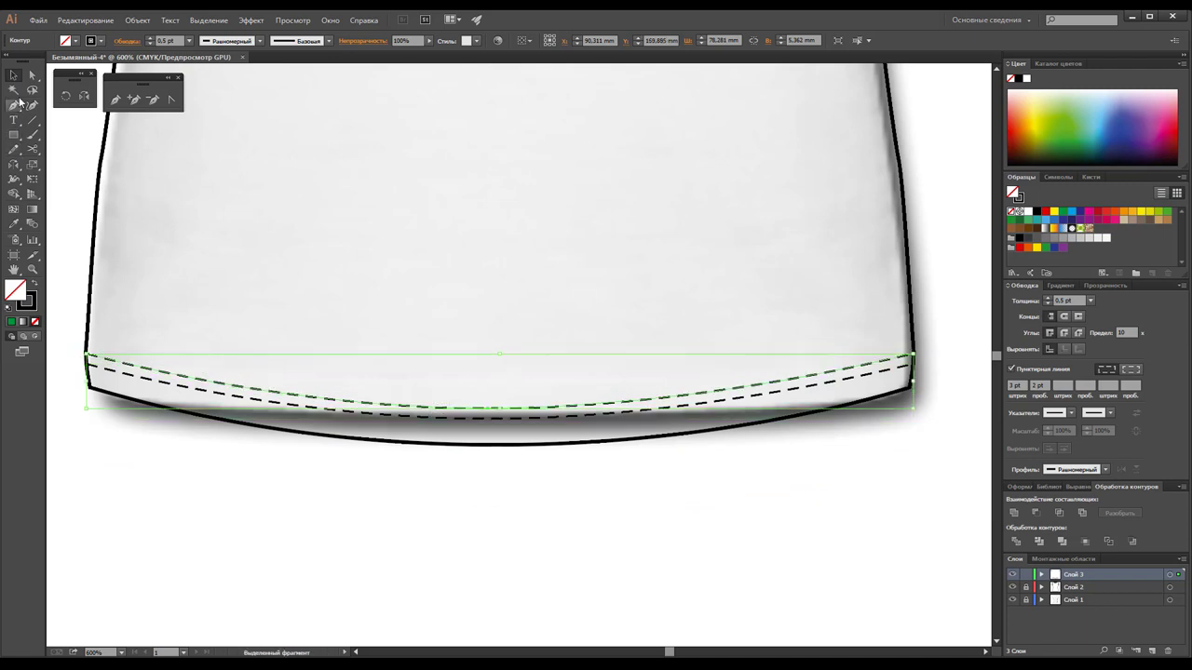
pyautogui.click(16, 78)
pyautogui.click(240, 494)
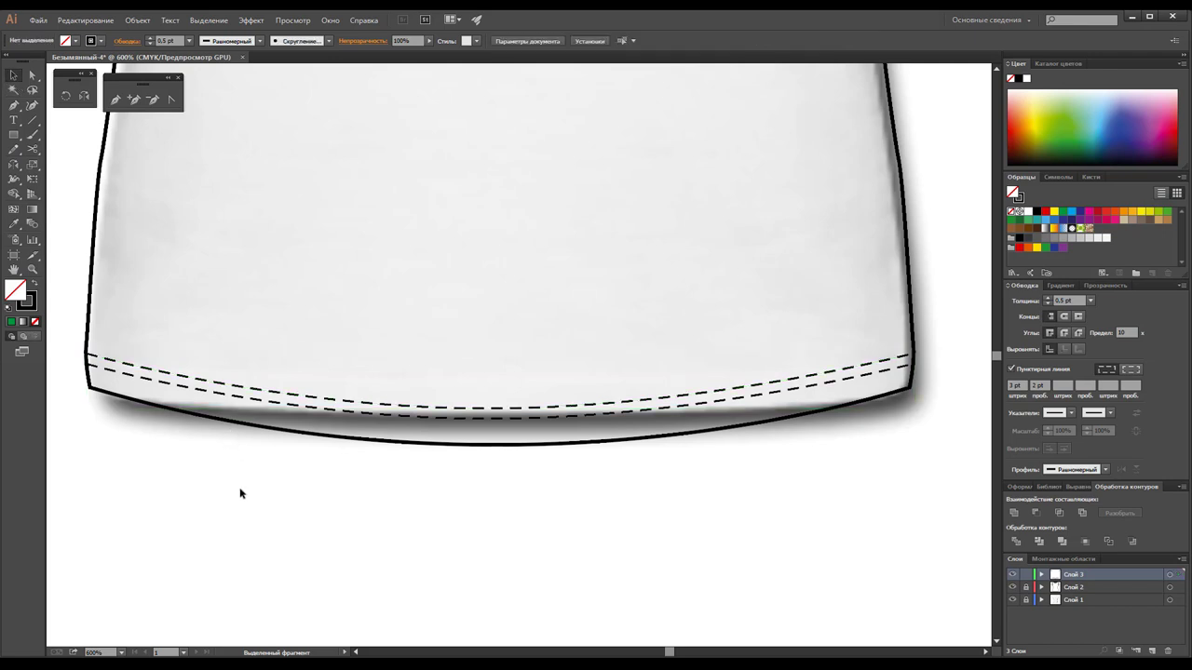
pyautogui.press('z')
pyautogui.keyDown('alt'); pyautogui.click(524, 394); pyautogui.keyUp('alt')
# Zoom out to the whole shirt, then zoom in close on the collar.
pyautogui.keyDown('alt'); pyautogui.click(518, 307); pyautogui.keyUp('alt')
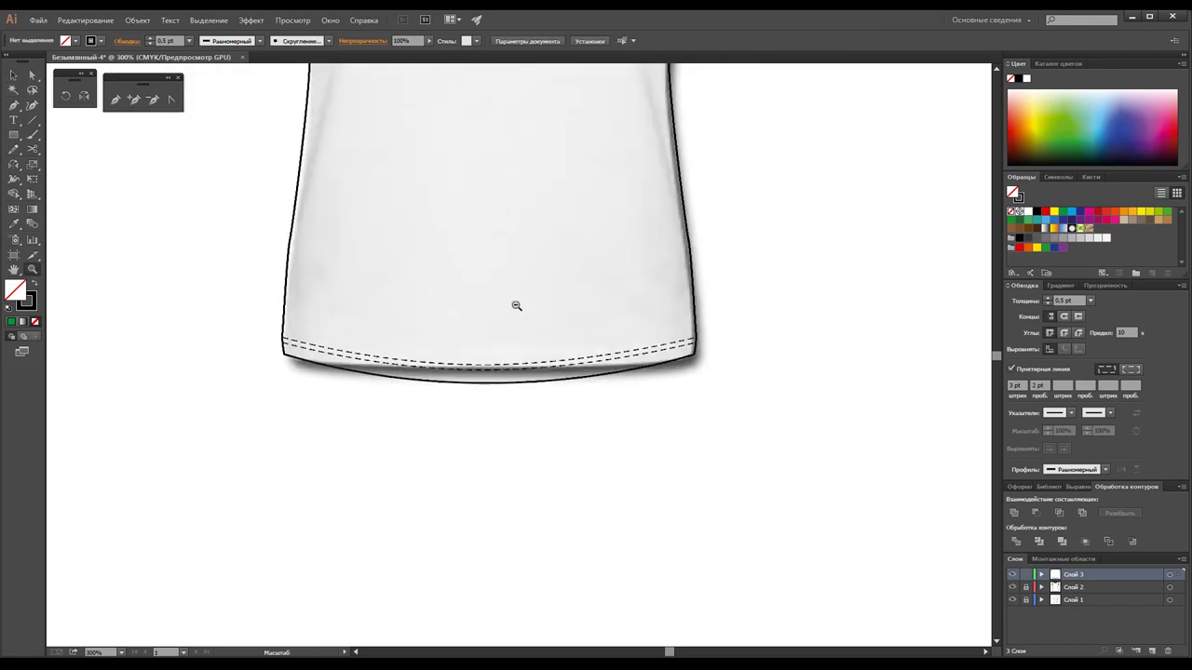
pyautogui.keyDown('alt'); pyautogui.click(572, 352); pyautogui.keyUp('alt')
pyautogui.scroll(2, 528, 356)
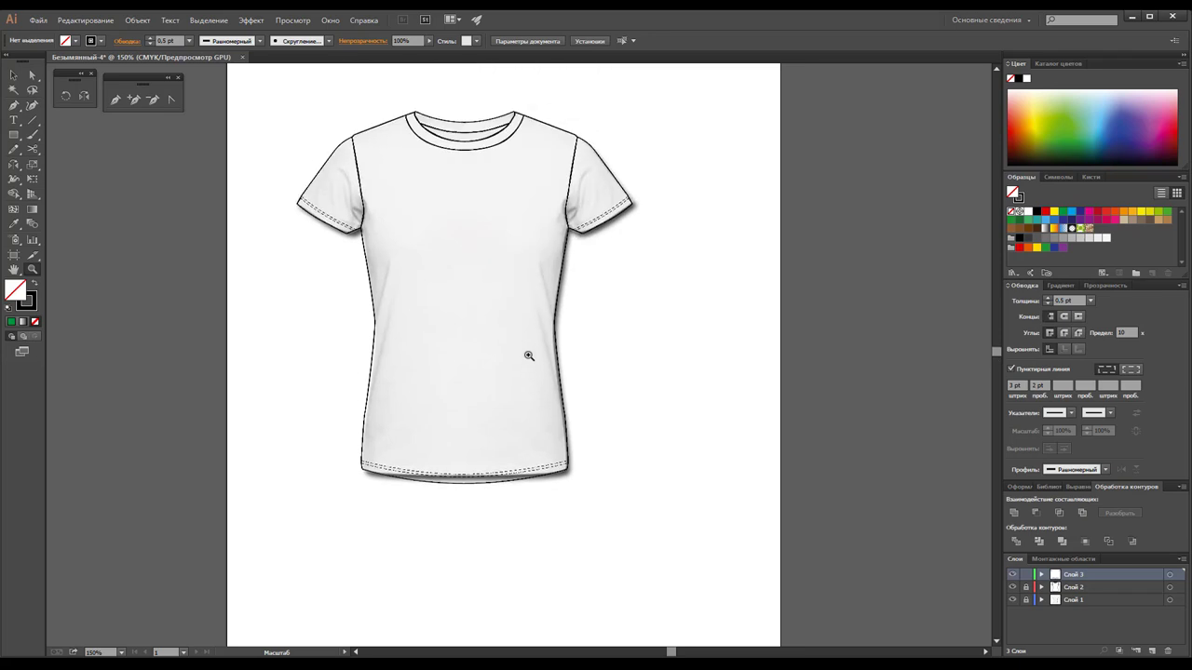
pyautogui.scroll(2, 532, 351)
pyautogui.scroll(2, 512, 350)
pyautogui.click(472, 317)
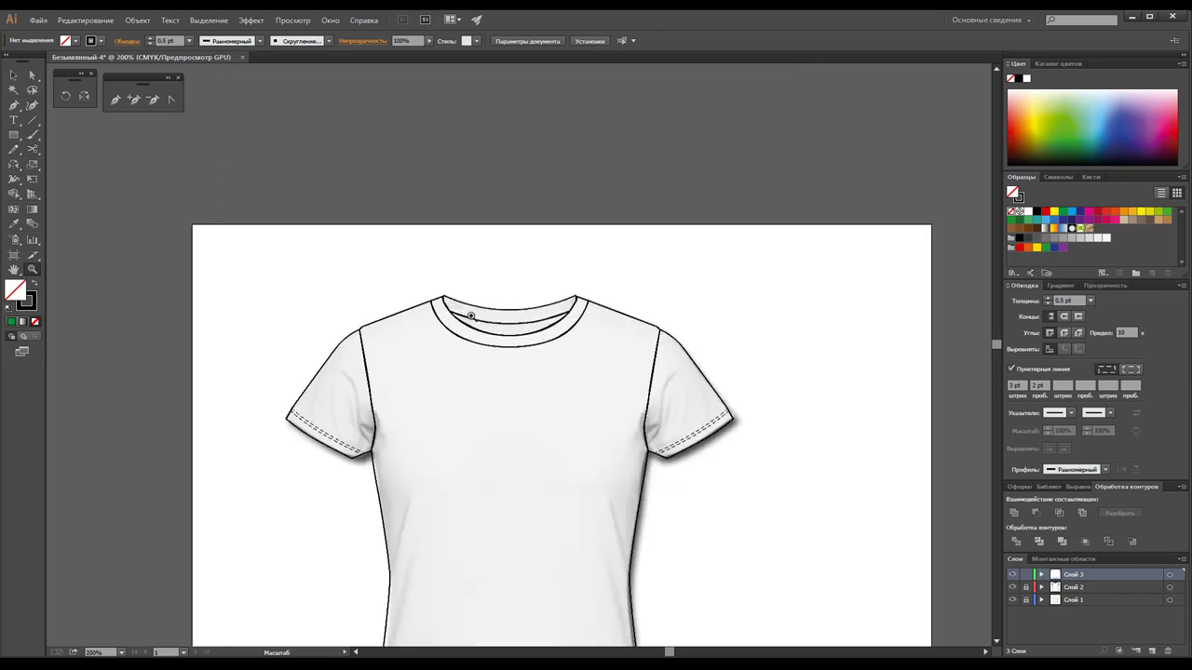
pyautogui.click(510, 354)
pyautogui.click(529, 331)
pyautogui.click(528, 374)
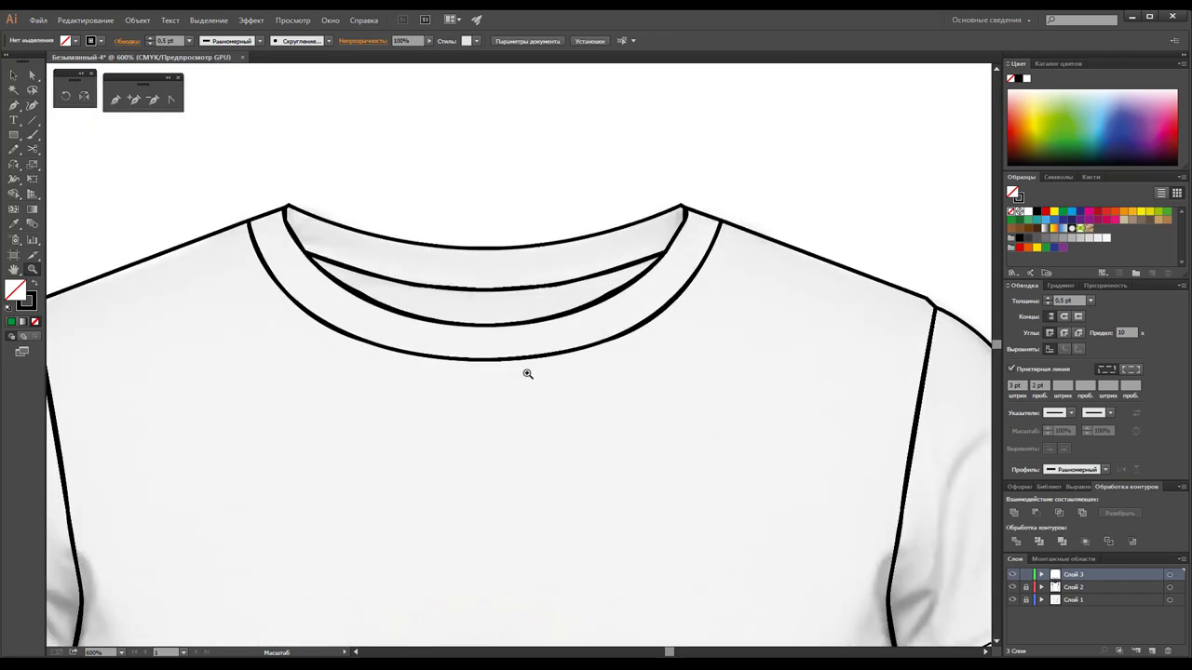
# Draw a curved stitch path under the neckband from its left end to its right end.
pyautogui.click(115, 99)
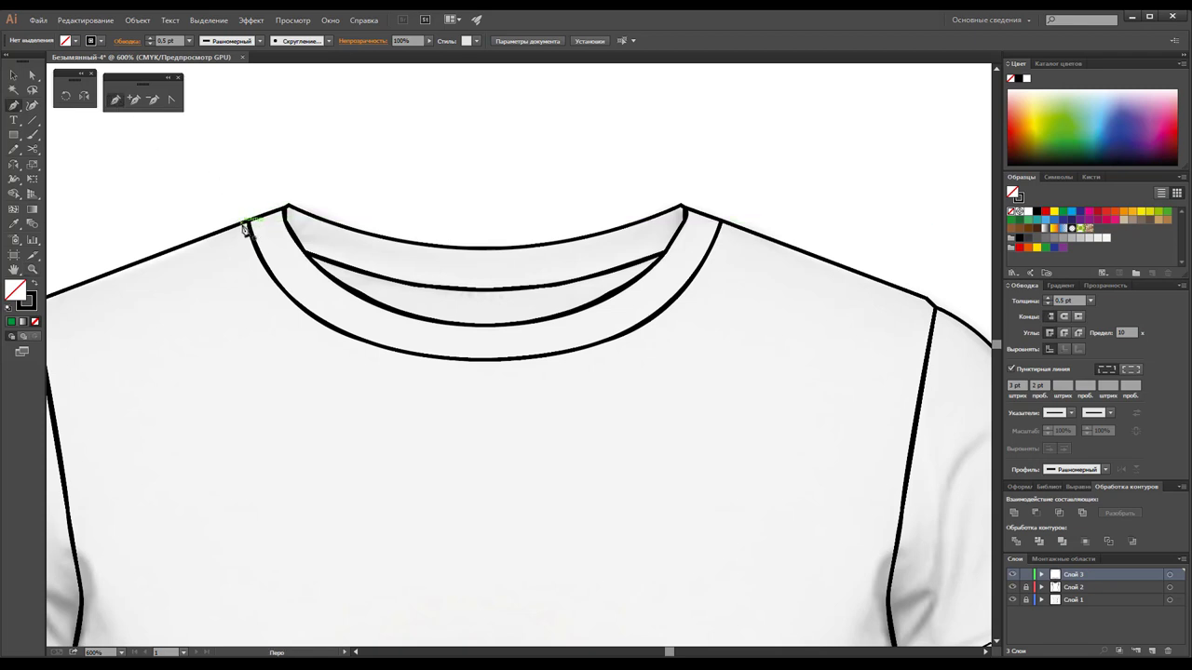
pyautogui.click(243, 223)
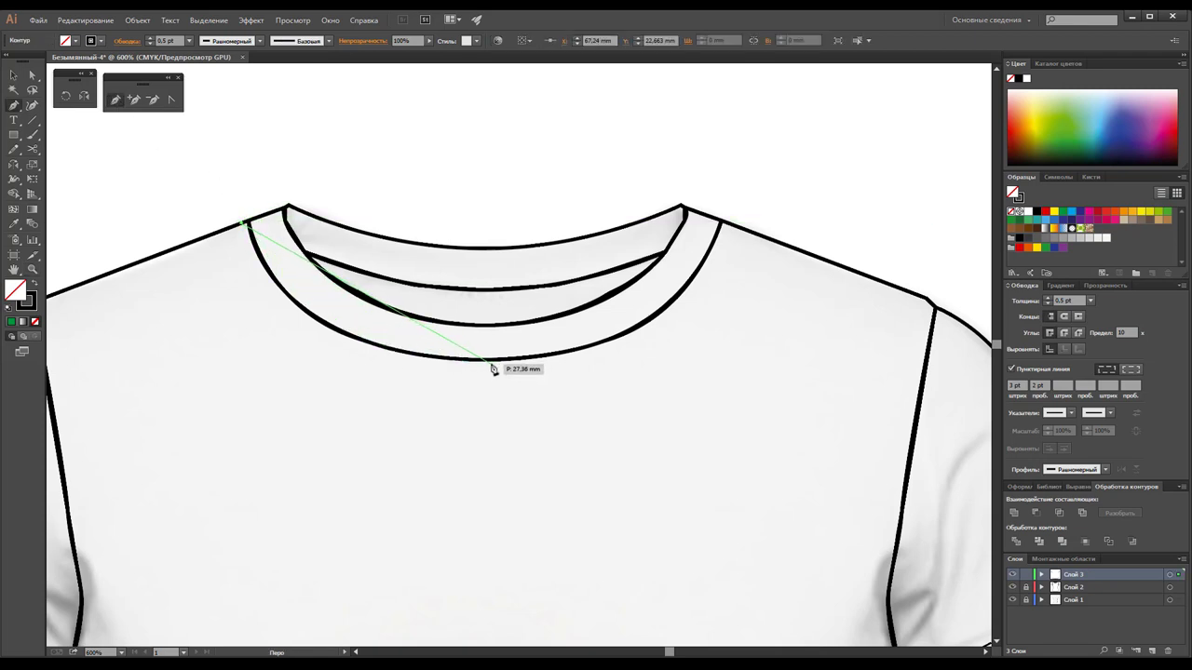
pyautogui.moveTo(492, 363); pyautogui.dragTo(729, 365)
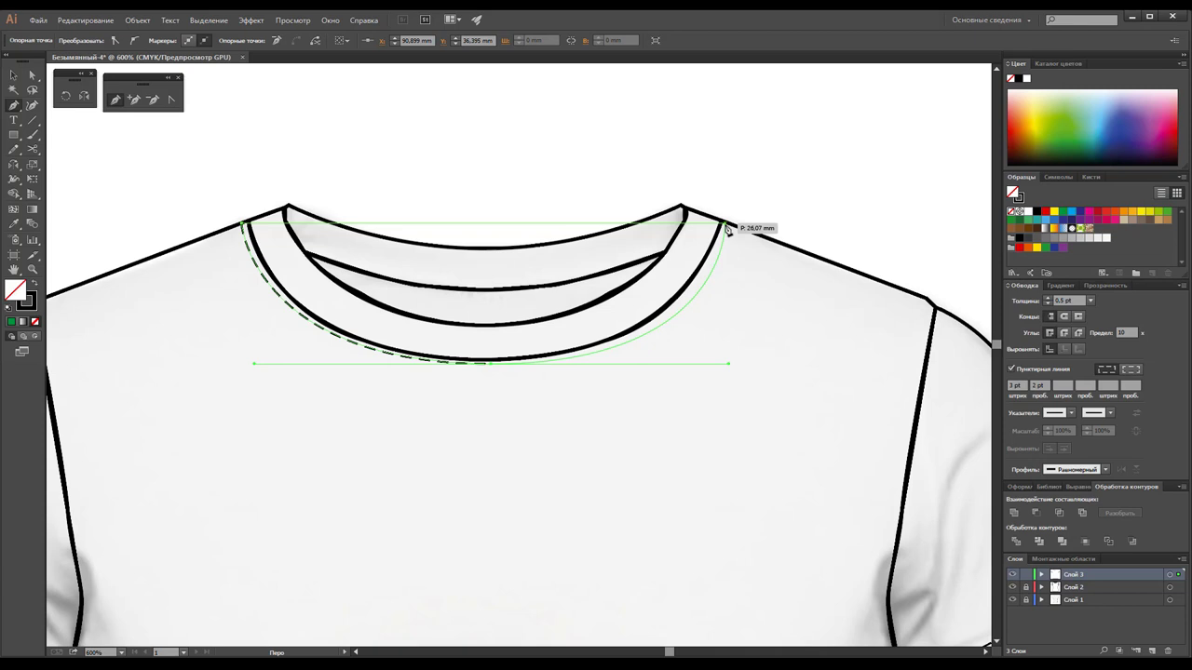
pyautogui.click(727, 228)
pyautogui.keyDown('ctrl'); pyautogui.click(744, 241); pyautogui.keyUp('ctrl')
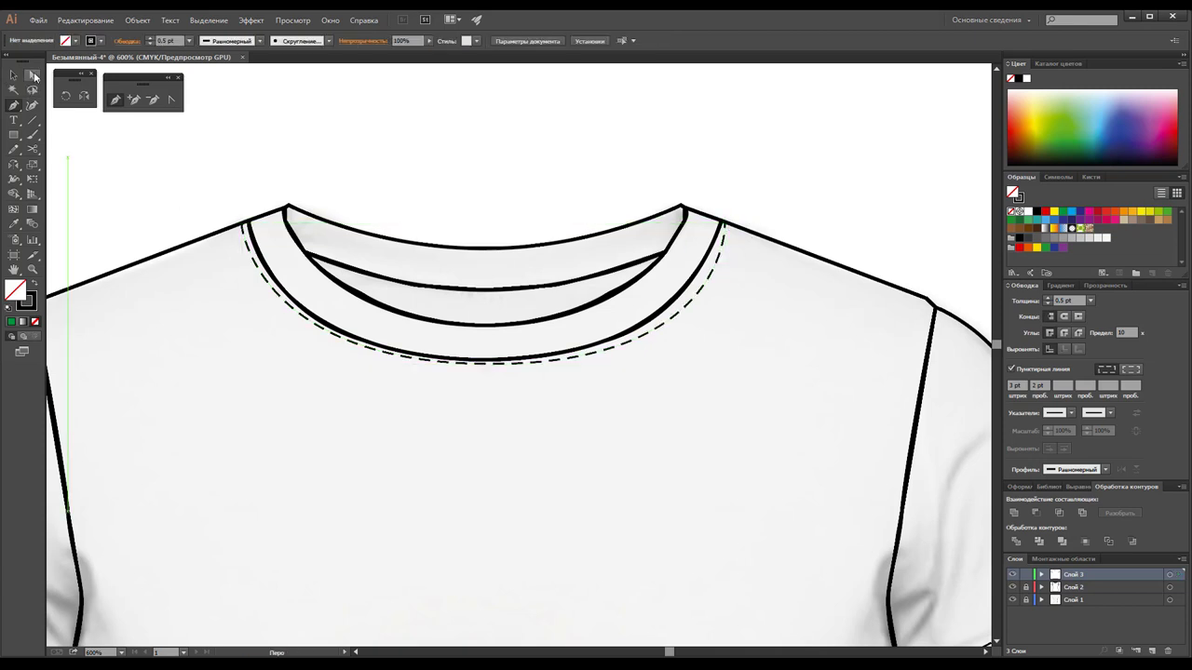
# Reshape the collar stitch curve with symmetric handles and adjust its end and bottom anchors.
pyautogui.click(32, 75)
pyautogui.click(613, 348)
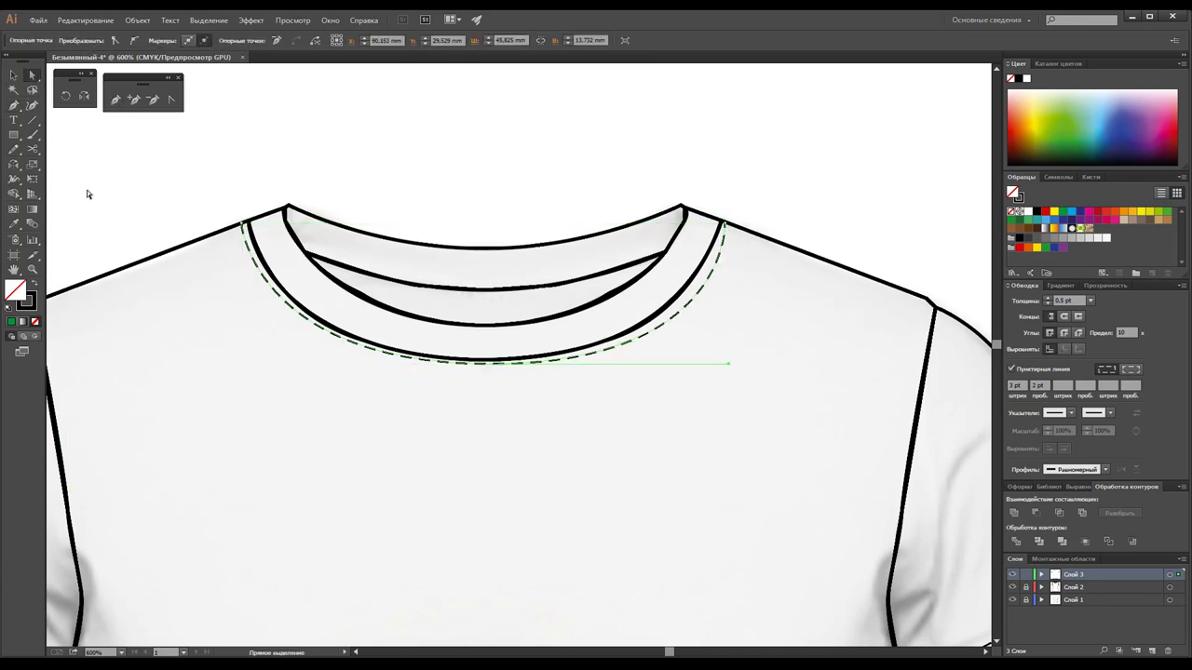
pyautogui.click(171, 98)
pyautogui.moveTo(728, 365); pyautogui.dragTo(702, 368)
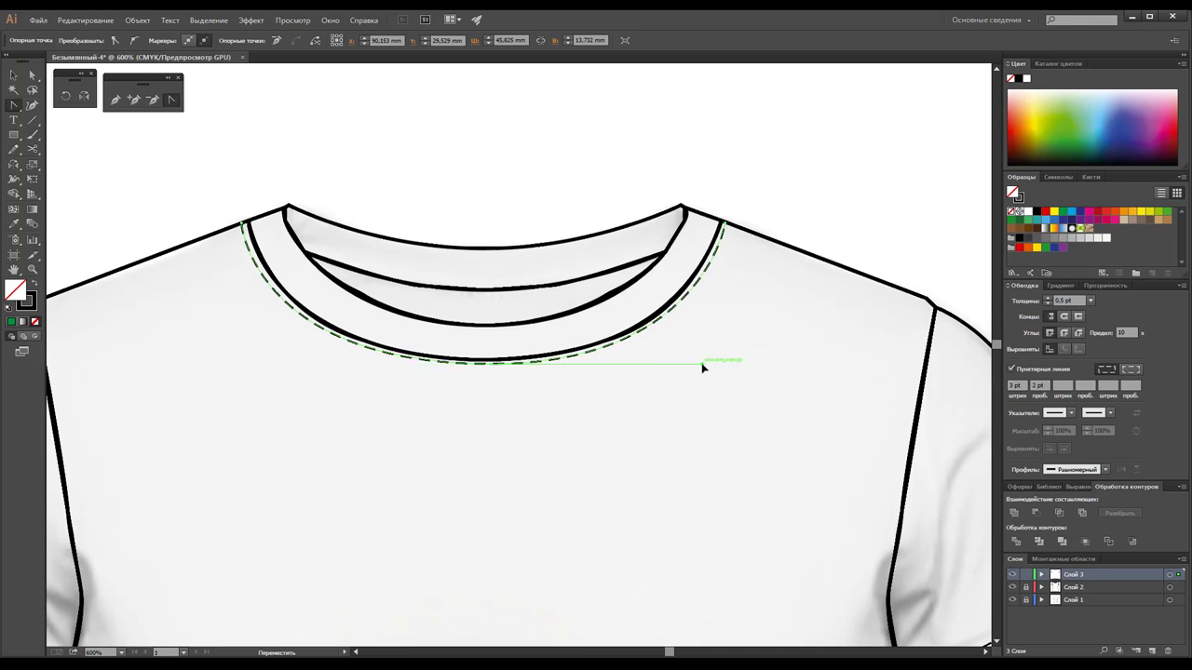
pyautogui.click(32, 77)
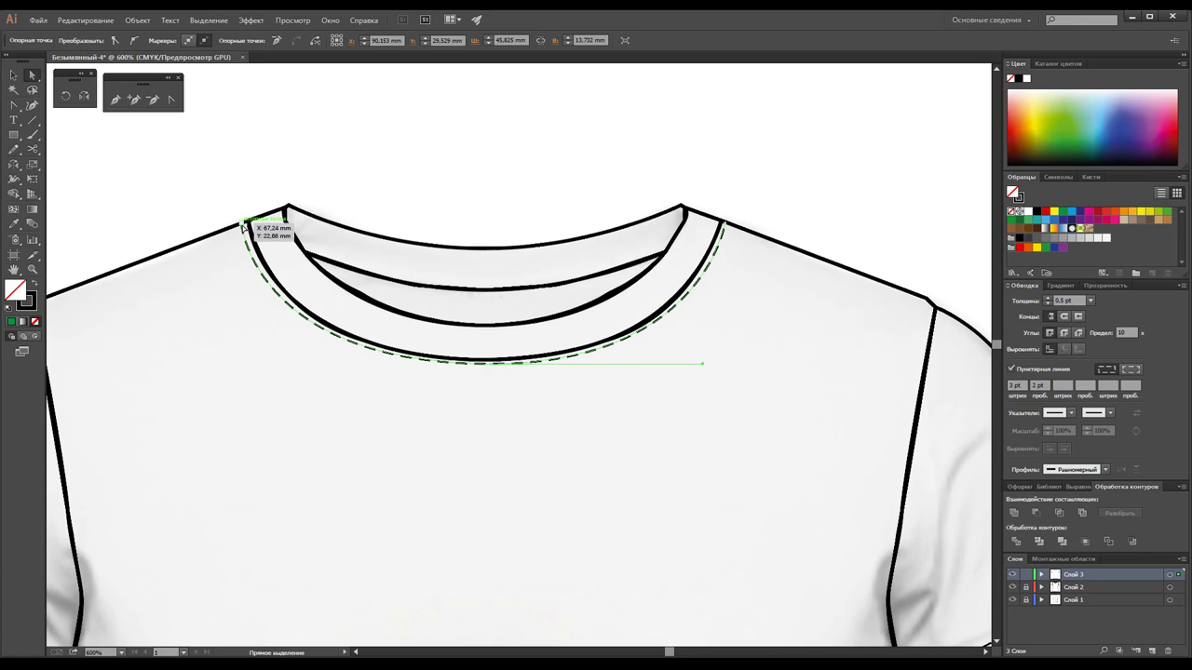
pyautogui.moveTo(244, 226); pyautogui.dragTo(244, 226)
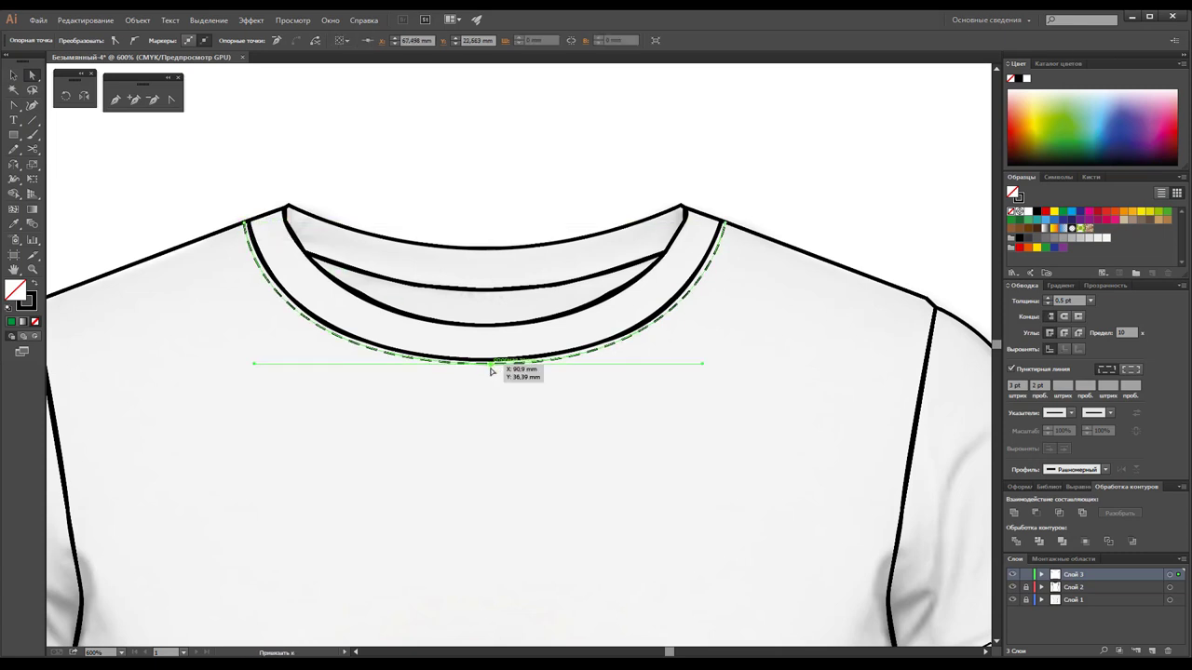
pyautogui.moveTo(490, 368); pyautogui.dragTo(491, 371)
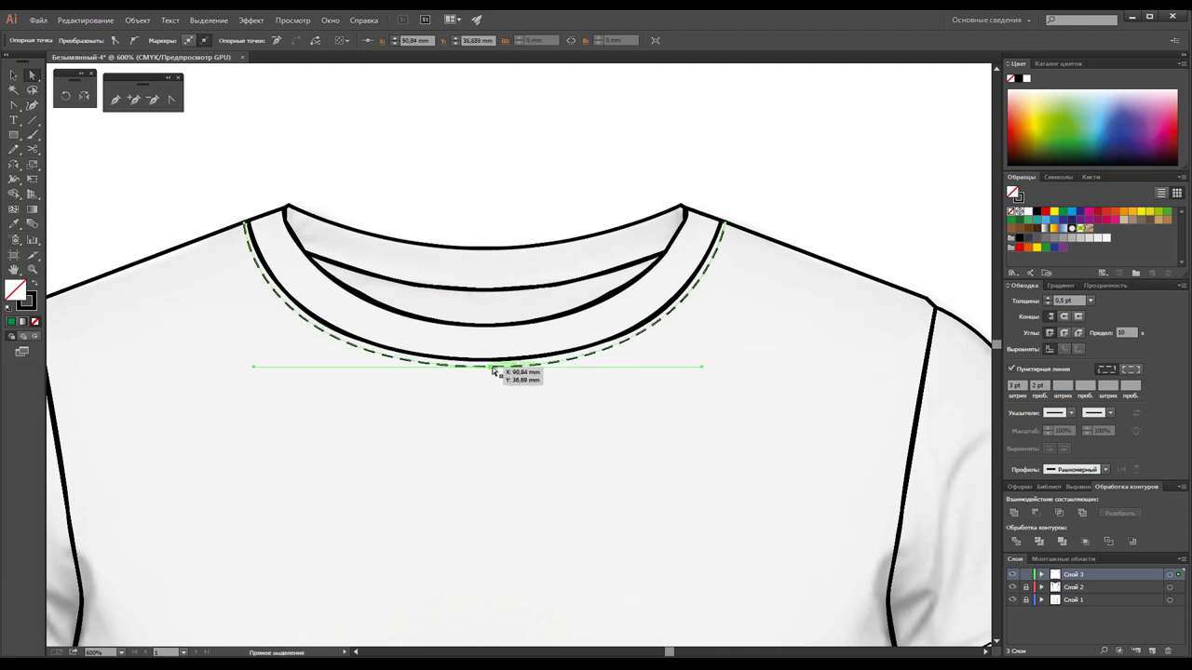
pyautogui.moveTo(490, 366); pyautogui.dragTo(490, 368)
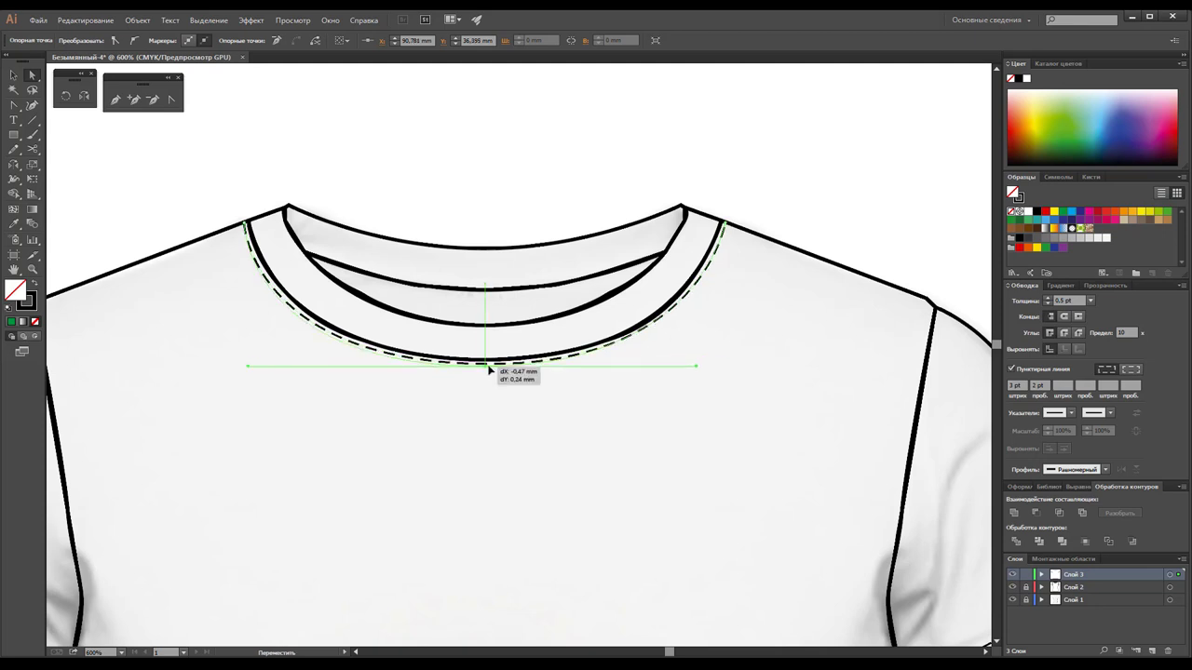
# Zoom in to align the stitch line's bottom anchor with the neckband, then zoom back out to the whole shirt.
pyautogui.press('z')
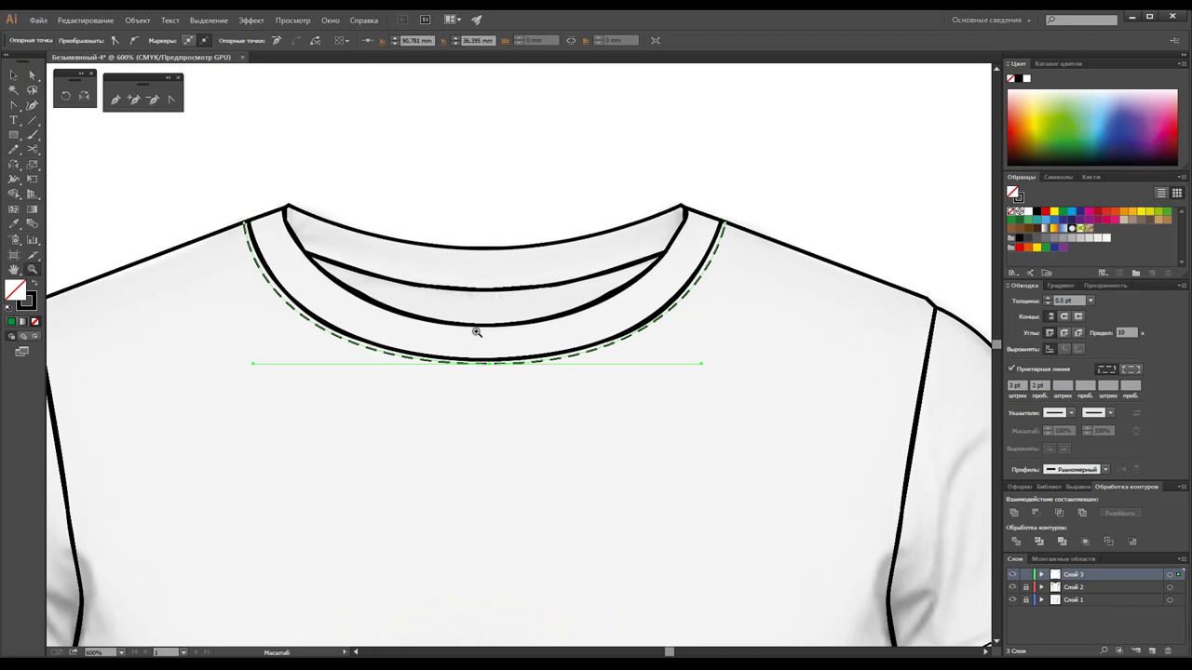
pyautogui.click(489, 371)
pyautogui.click(516, 344)
pyautogui.click(555, 381)
pyautogui.click(548, 360)
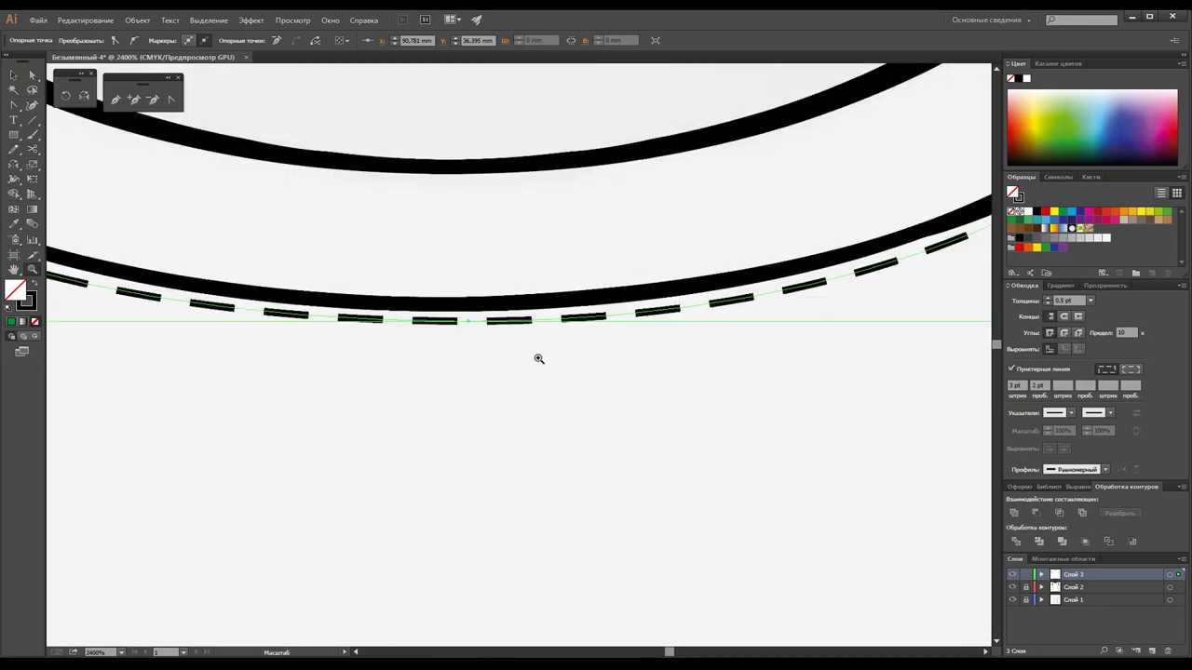
pyautogui.press('a')
pyautogui.moveTo(468, 323); pyautogui.dragTo(468, 333)
pyautogui.press('z')
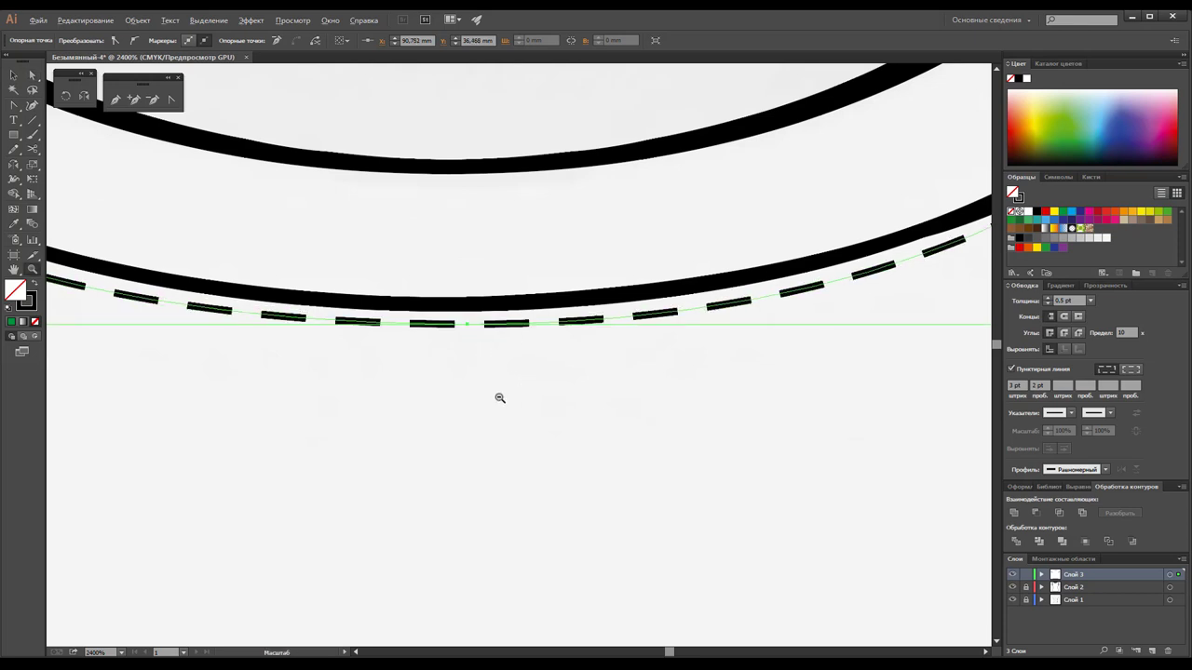
pyautogui.keyDown('alt'); pyautogui.click(495, 406); pyautogui.keyUp('alt')
pyautogui.keyDown('alt'); pyautogui.click(523, 427); pyautogui.keyUp('alt')
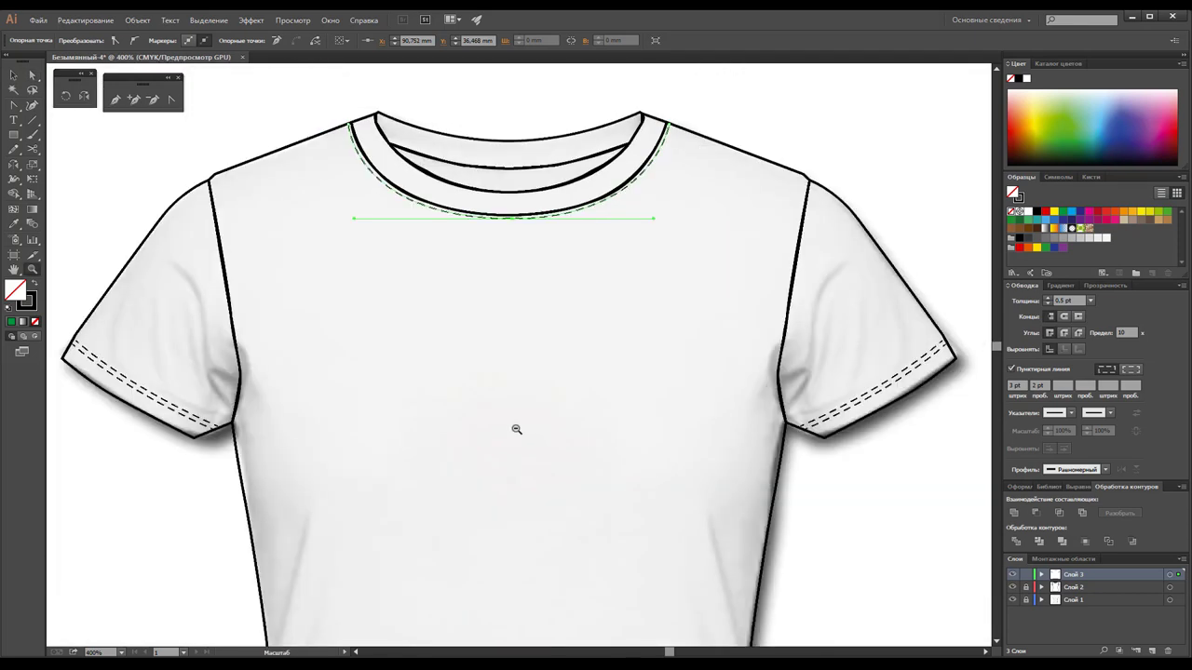
pyautogui.keyDown('alt'); pyautogui.click(514, 428); pyautogui.keyUp('alt')
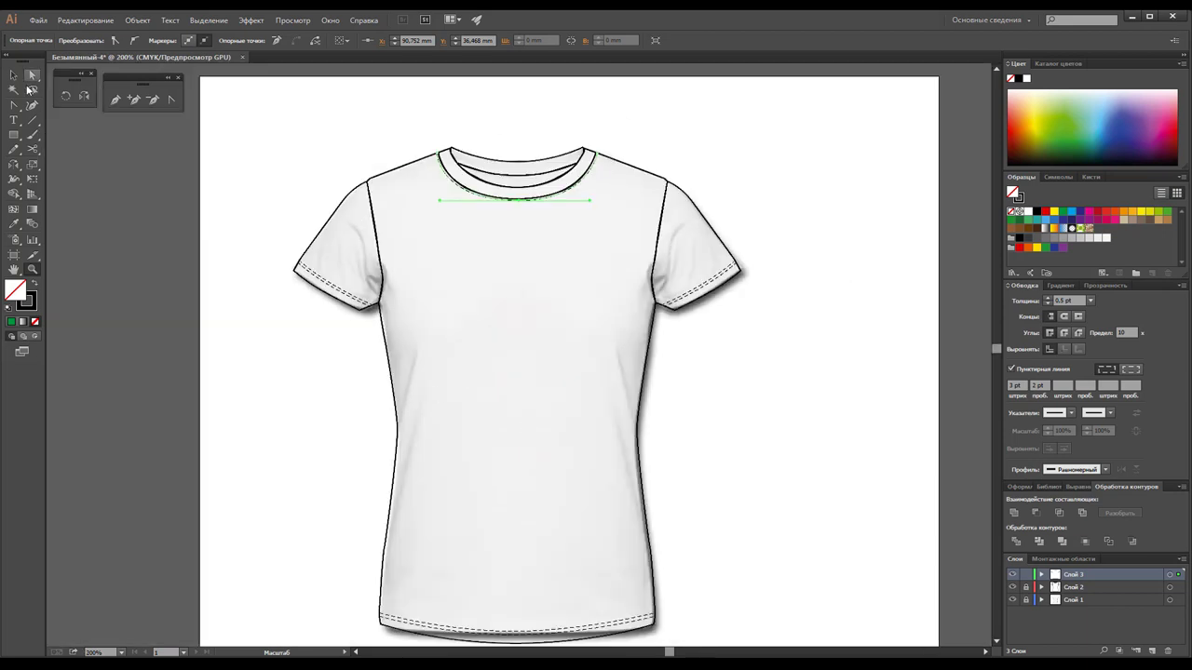
# Deselect the collar, hide and reshow the shaded Слой 1, and add new layer Слой 4 on top.
pyautogui.press('v')
pyautogui.click(296, 348)
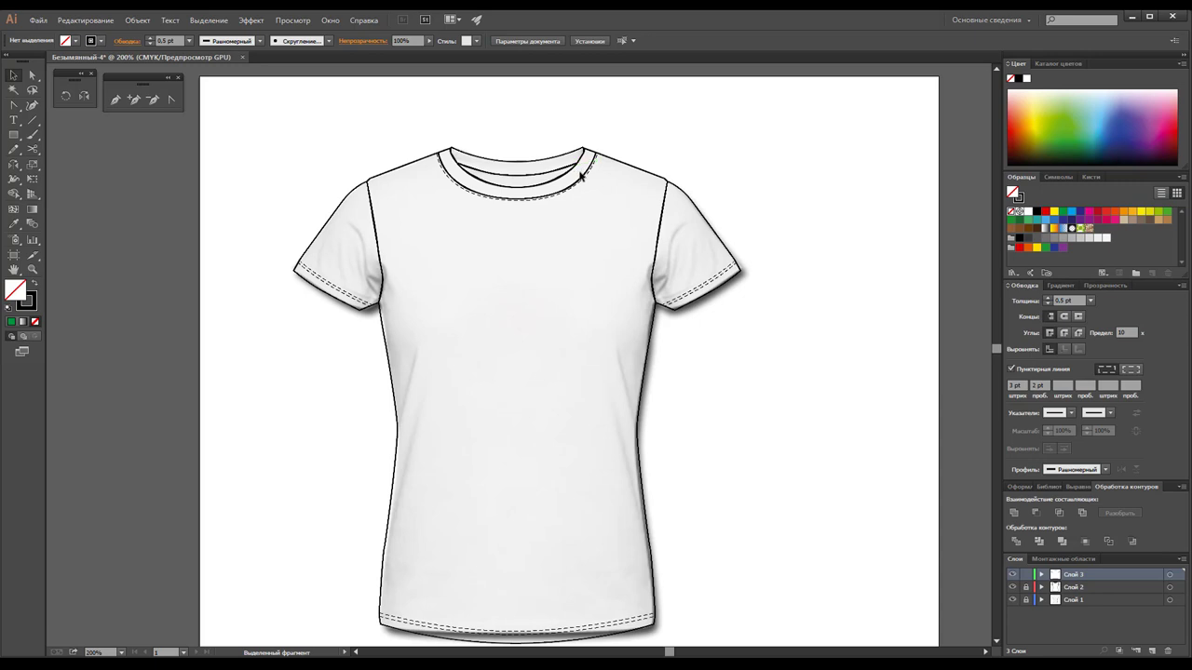
pyautogui.scroll(-2, 762, 413)
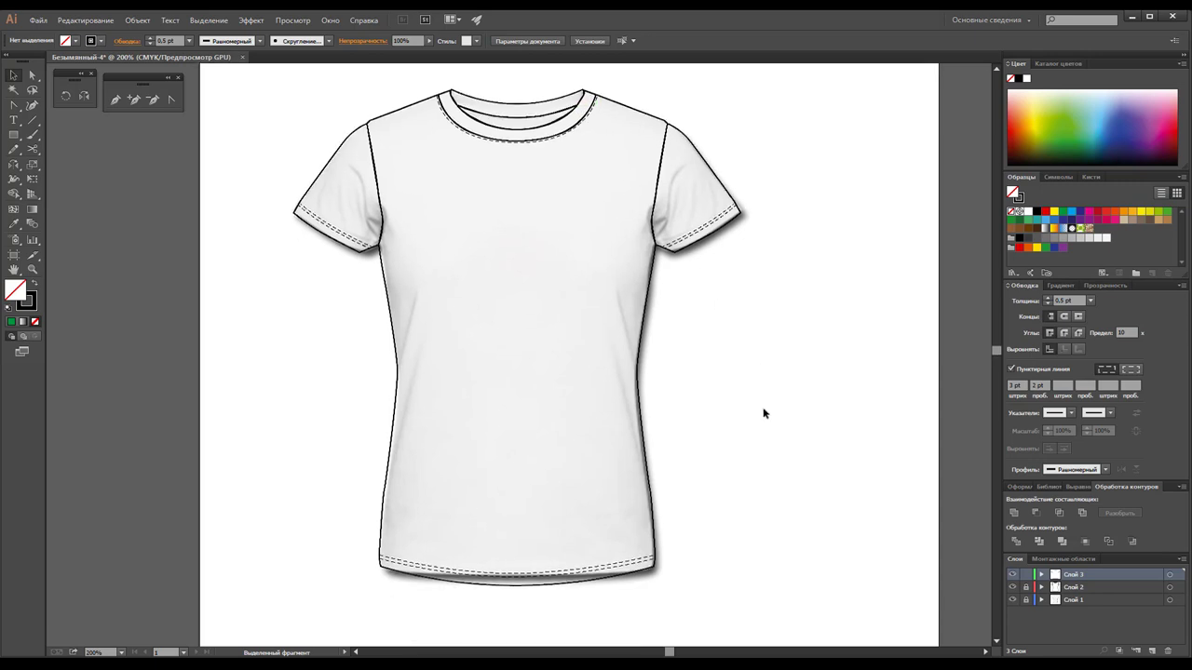
pyautogui.click(1011, 599)
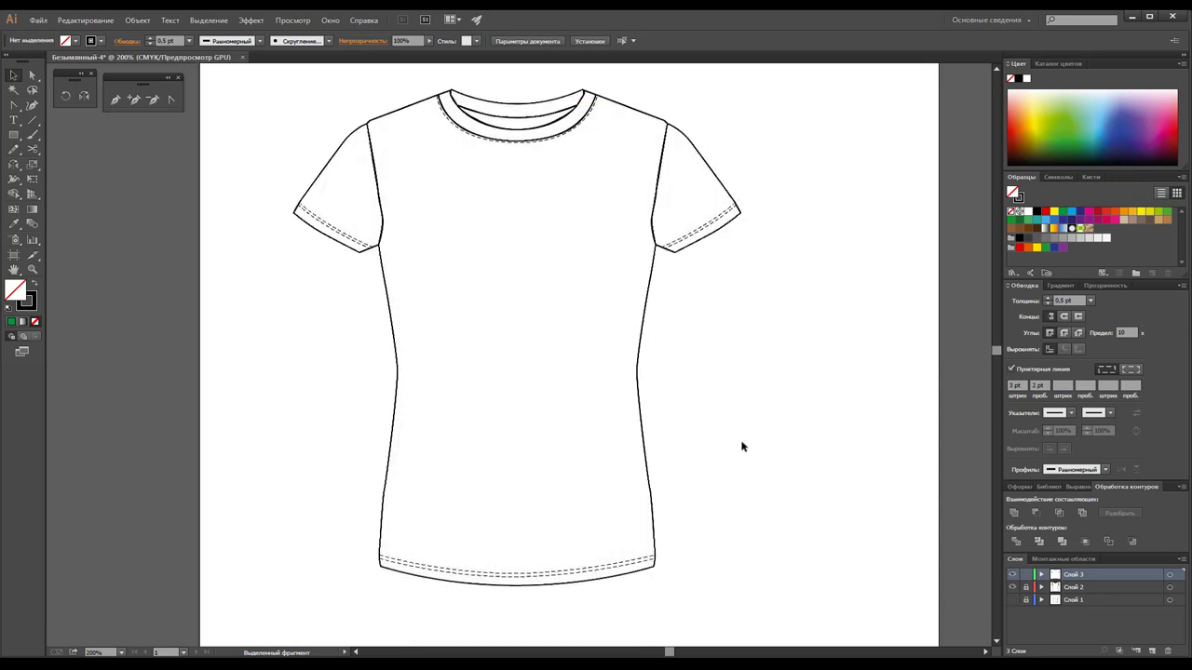
pyautogui.scroll(1, 742, 446)
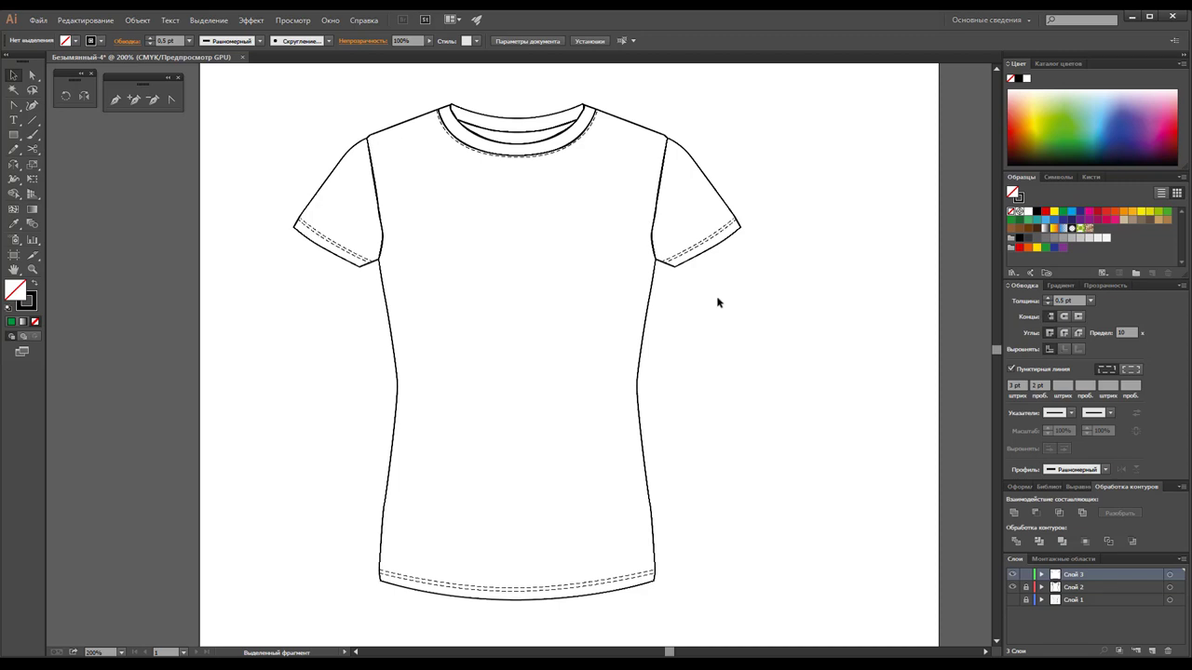
pyautogui.click(1013, 603)
pyautogui.click(1014, 601)
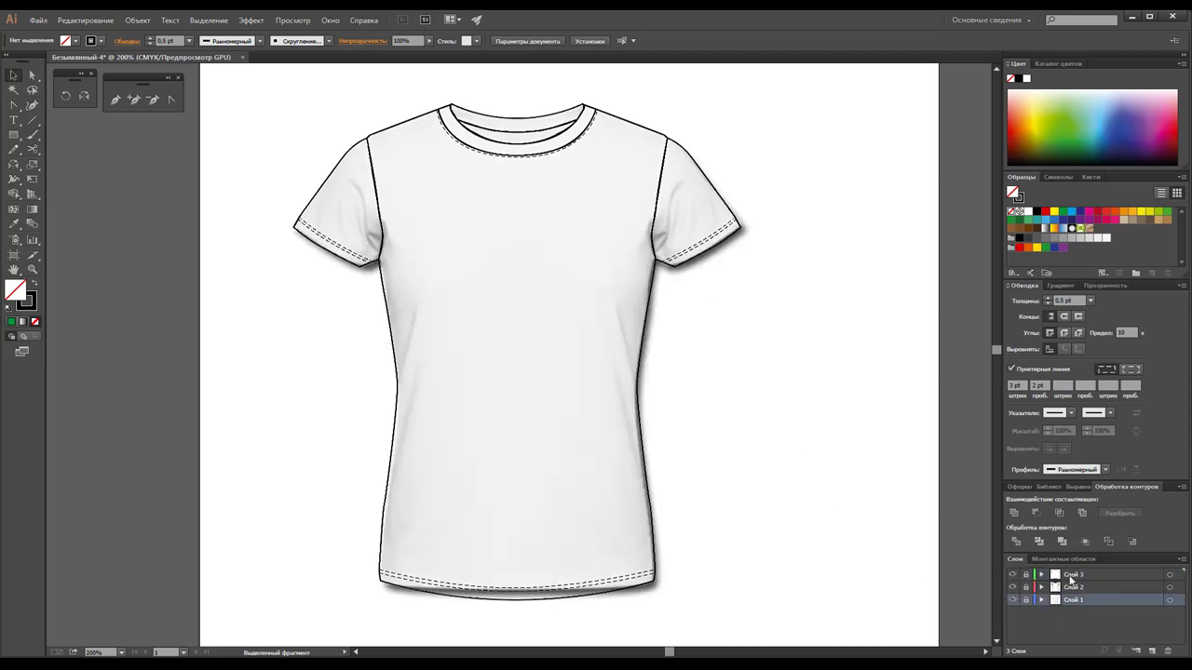
pyautogui.click(1070, 577)
pyautogui.click(1152, 650)
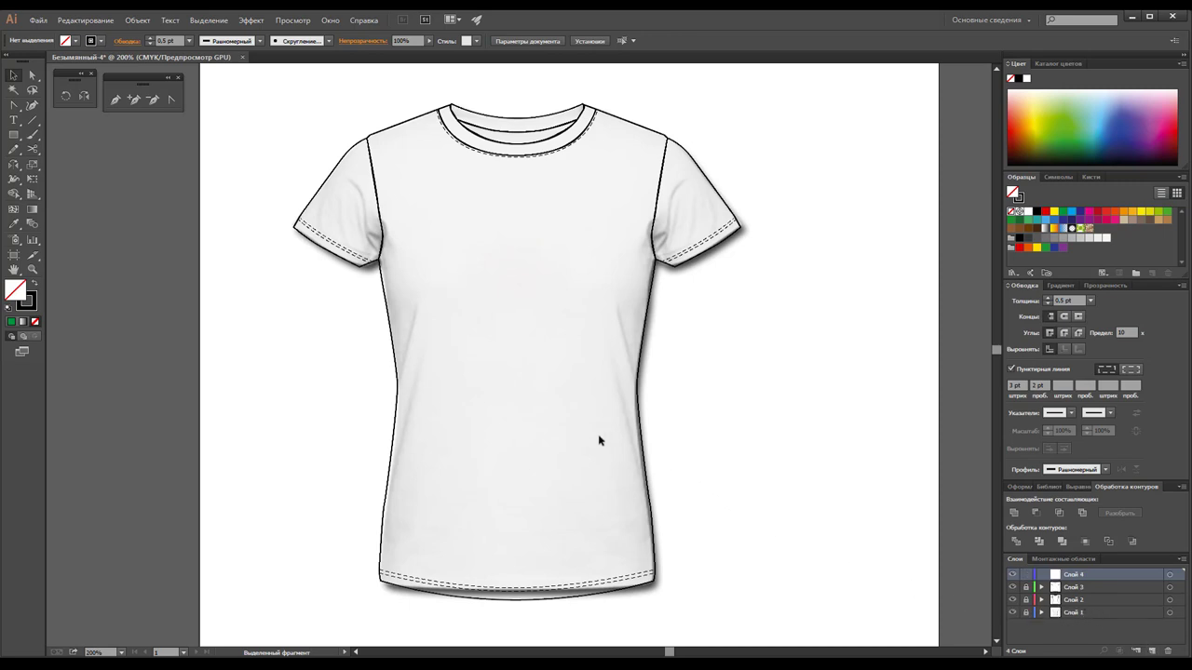
# Trace a Pen outline along the left sleeve seam and down the left side seam toward the hem.
pyautogui.click(114, 99)
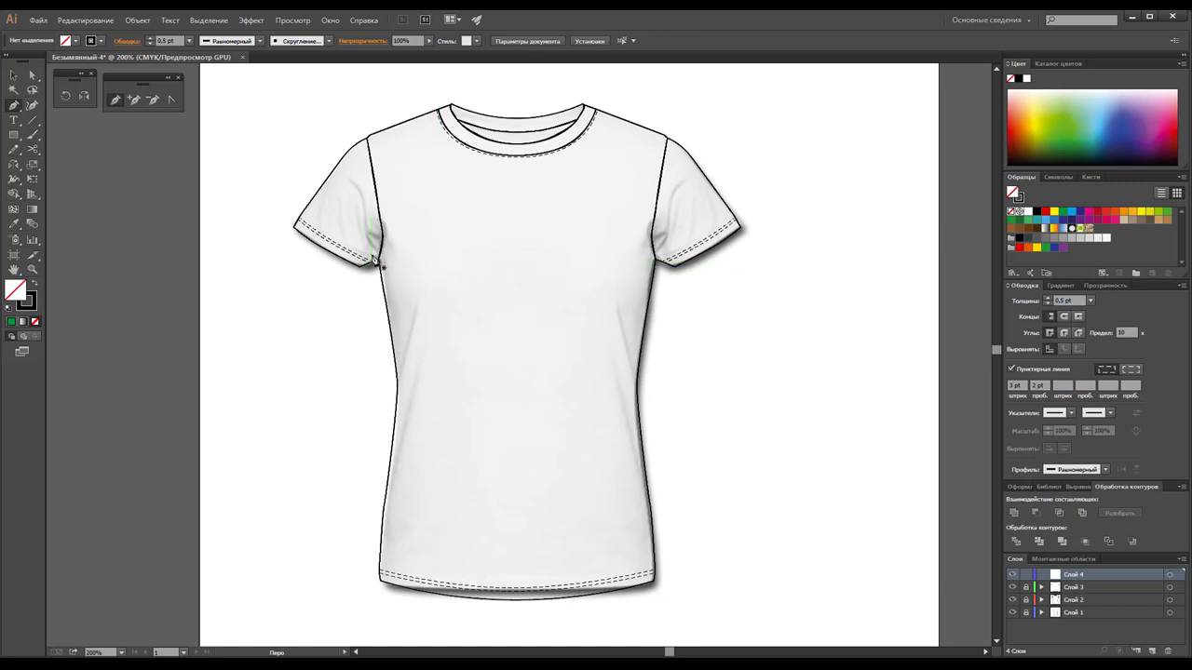
pyautogui.click(368, 235)
pyautogui.click(365, 212)
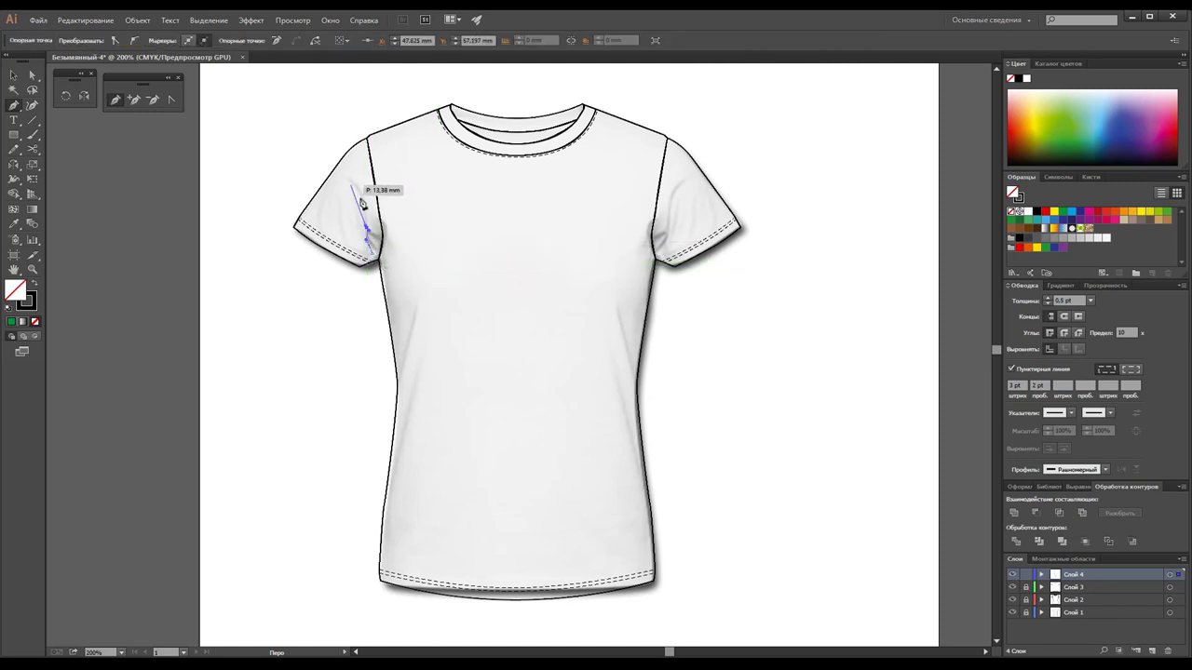
pyautogui.click(355, 190)
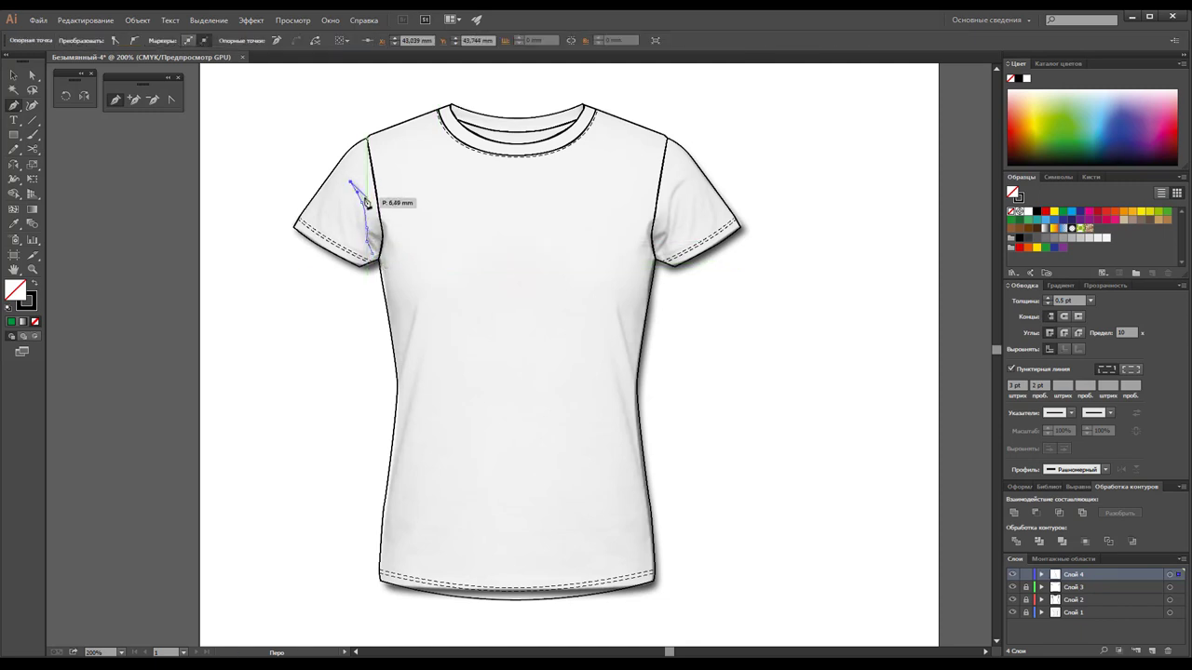
pyautogui.click(376, 207)
pyautogui.click(388, 234)
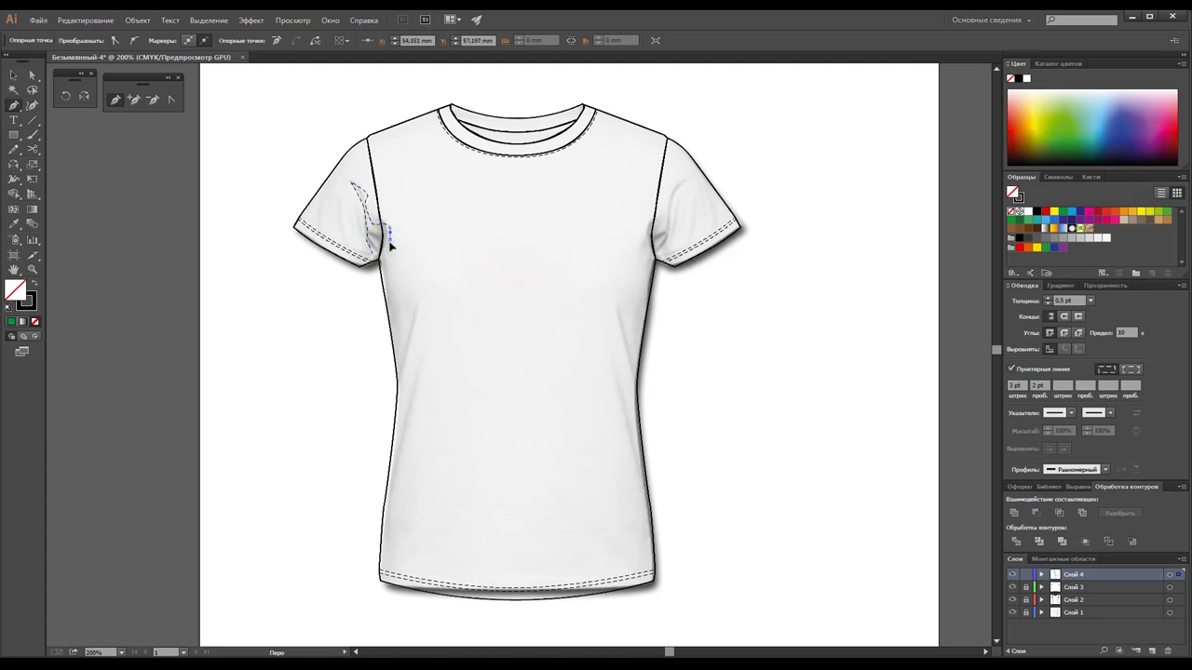
pyautogui.click(395, 270)
pyautogui.click(396, 303)
pyautogui.click(406, 335)
pyautogui.click(419, 306)
pyautogui.click(407, 370)
pyautogui.click(430, 376)
pyautogui.click(418, 418)
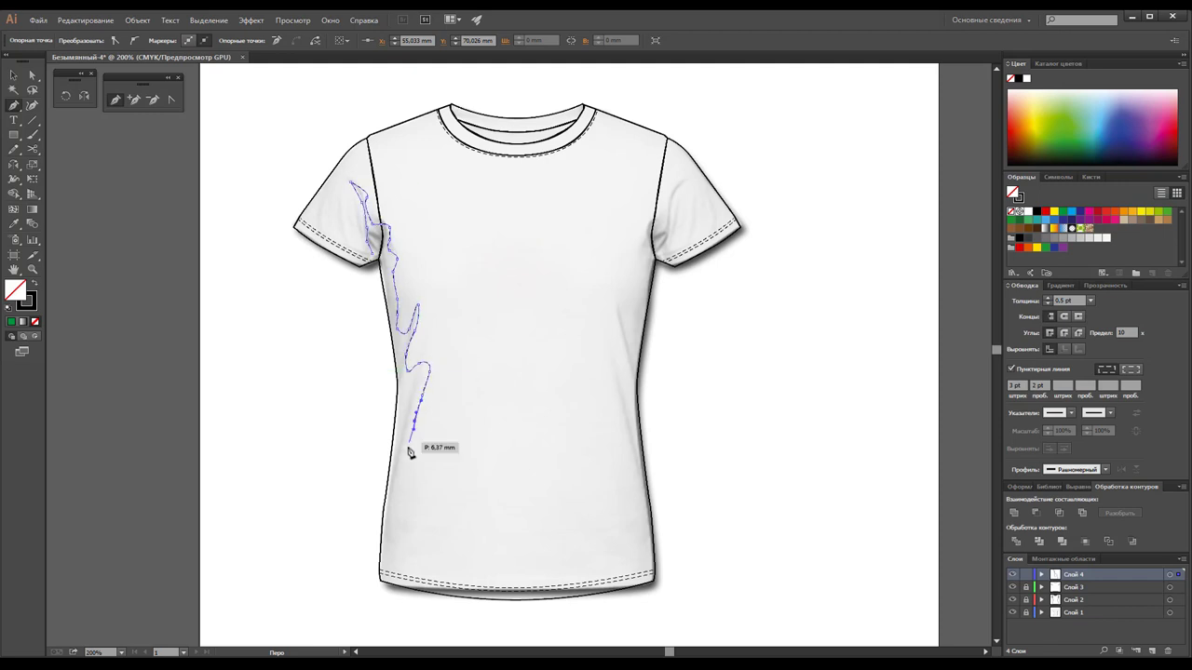
pyautogui.click(407, 455)
pyautogui.click(397, 491)
pyautogui.click(386, 540)
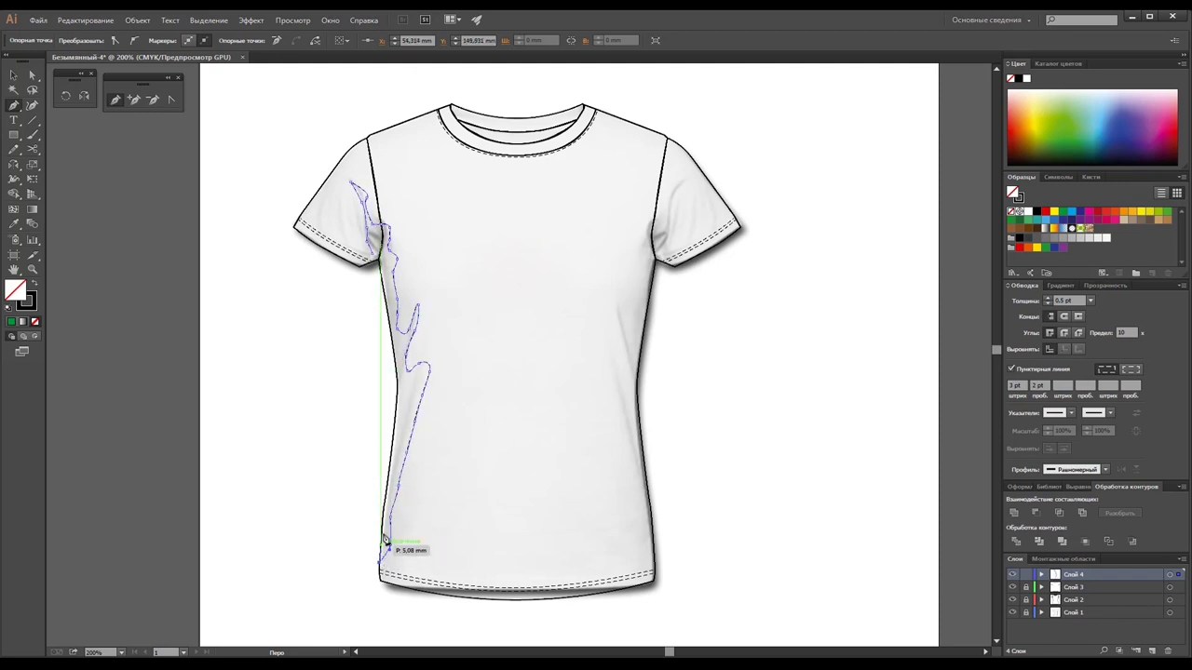
# Run the outline back up to its starting point to close it, and set its stroke to None.
pyautogui.click(392, 470)
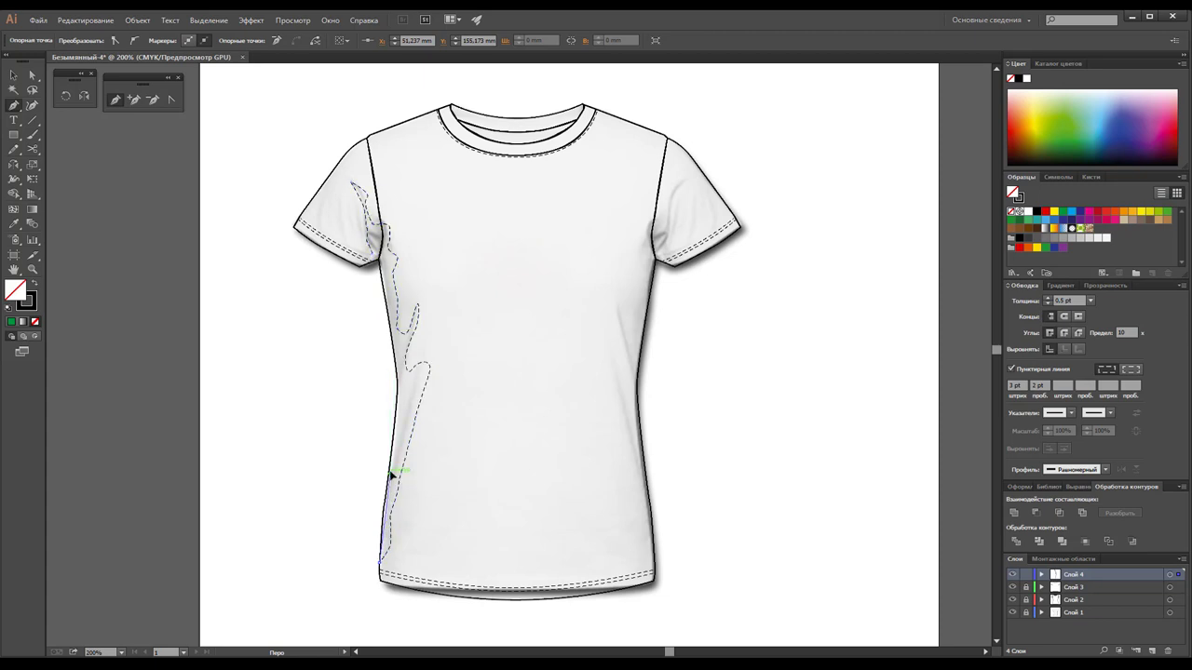
pyautogui.click(399, 389)
pyautogui.click(383, 305)
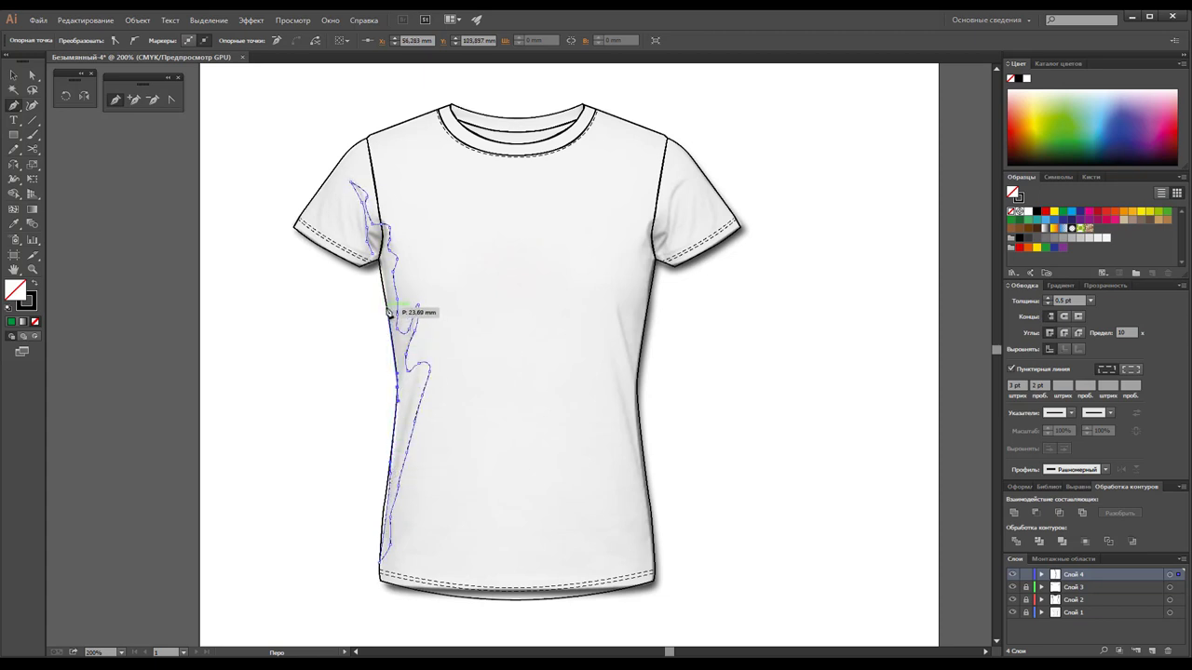
pyautogui.click(385, 265)
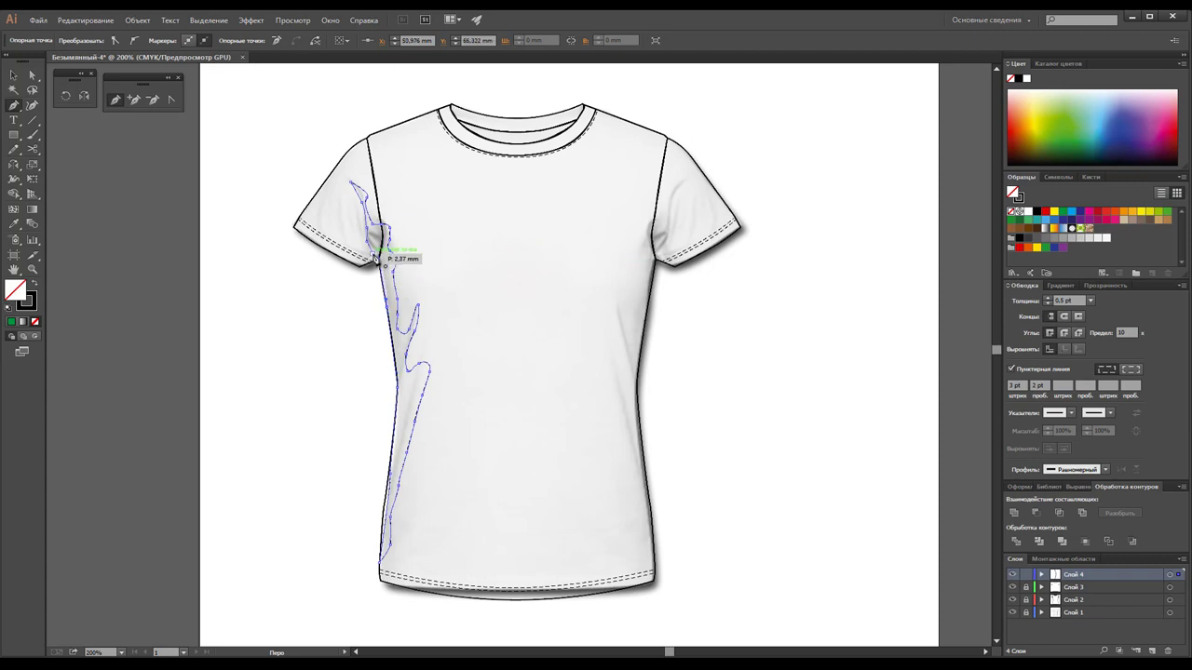
pyautogui.click(36, 322)
pyautogui.click(18, 288)
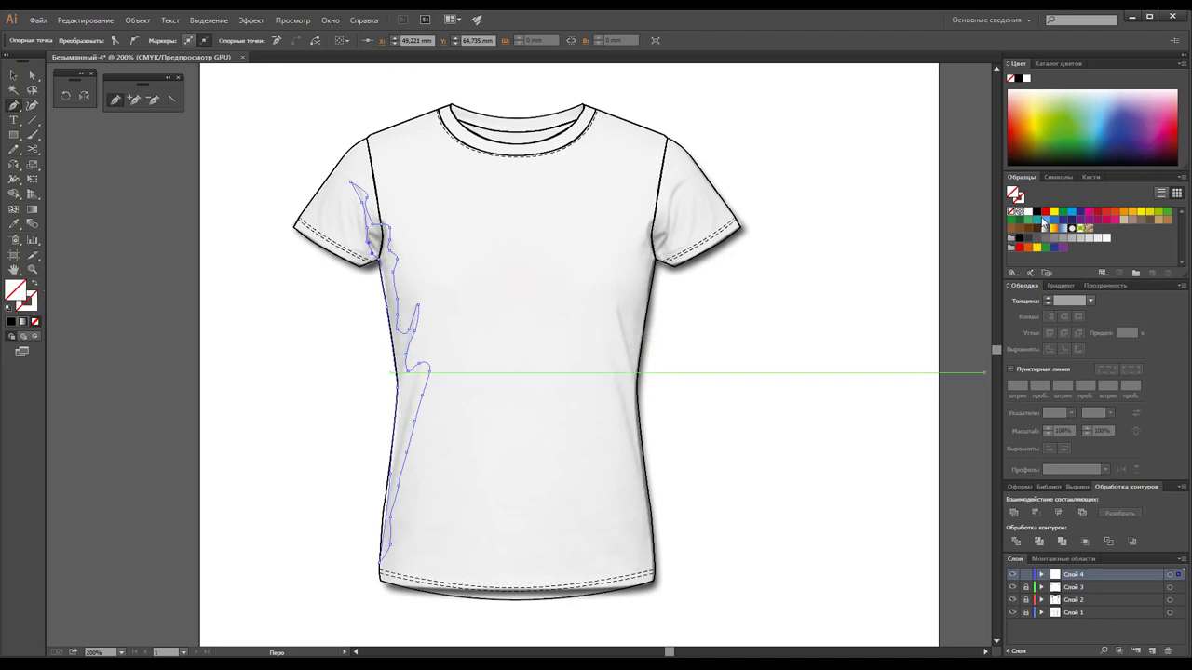
# Fill the left-side shadow shape with black and lower its opacity to 14%, then deselect it.
pyautogui.click(1038, 212)
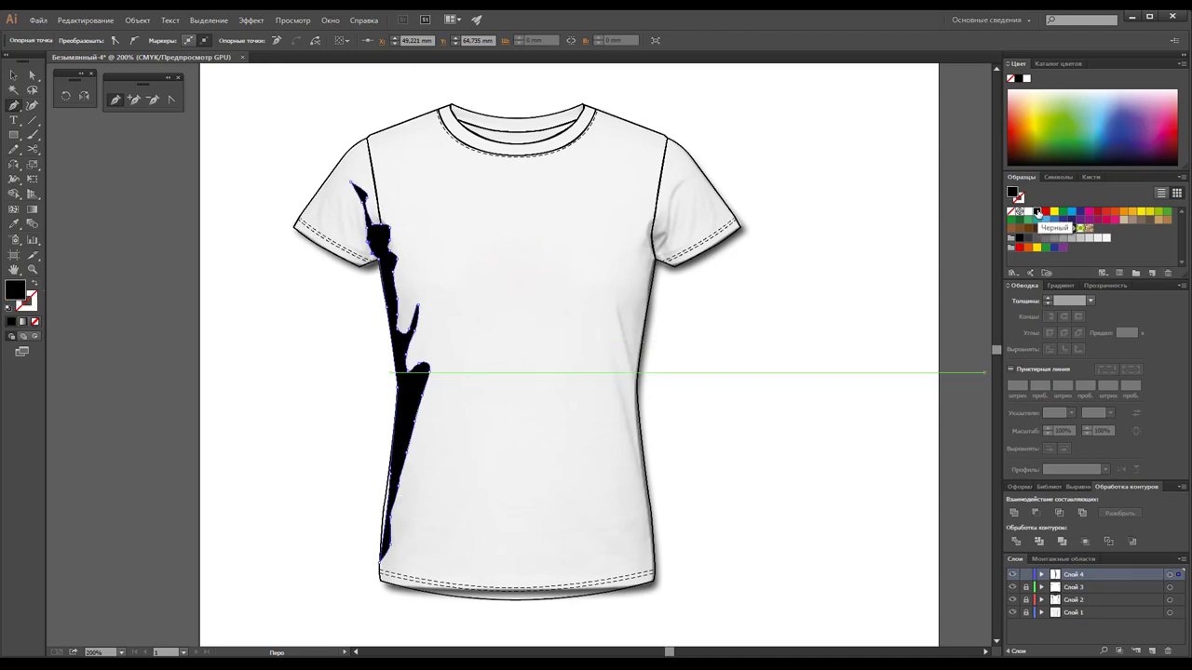
pyautogui.click(14, 75)
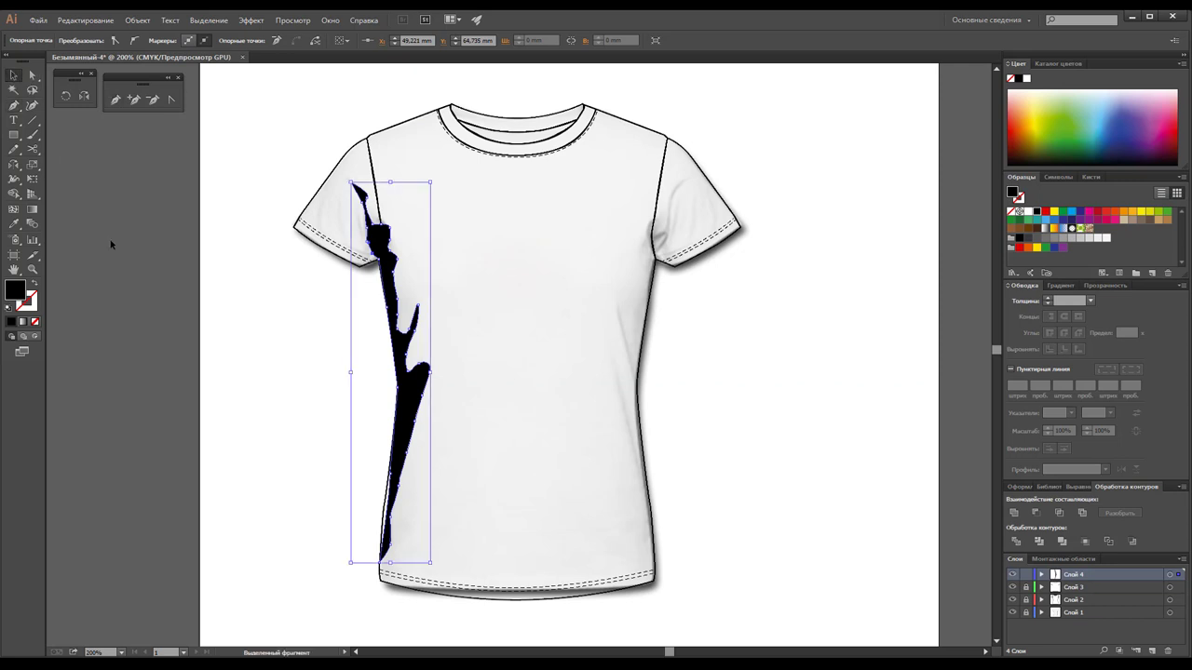
pyautogui.click(233, 372)
pyautogui.click(419, 388)
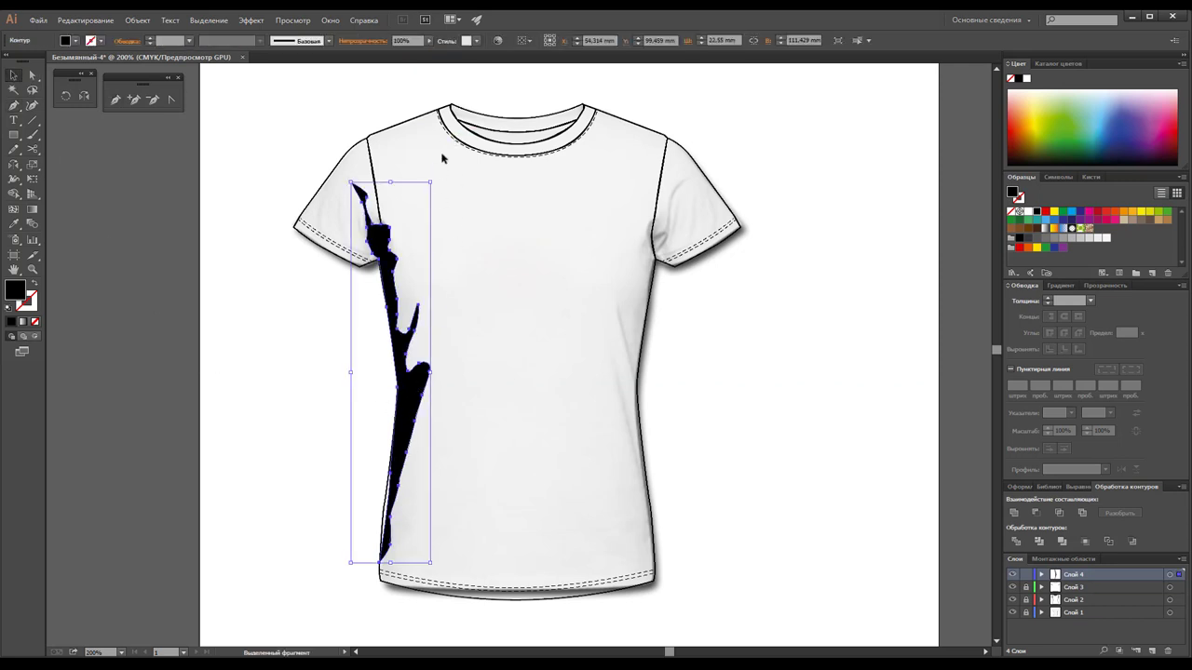
pyautogui.click(429, 41)
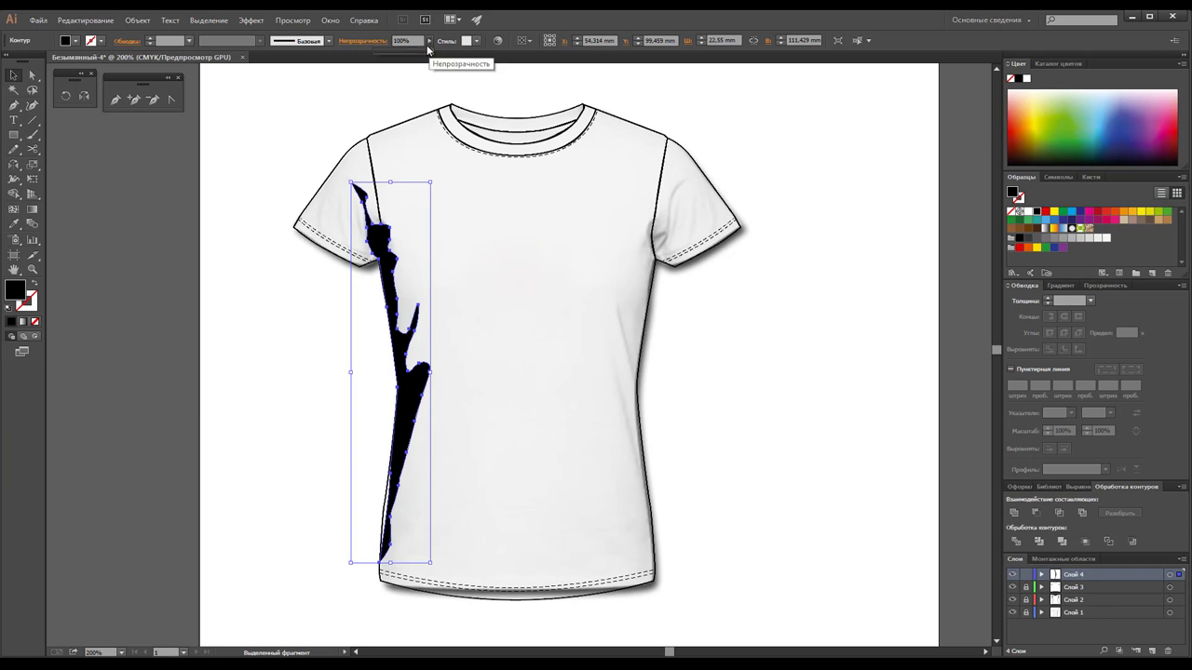
pyautogui.moveTo(419, 53); pyautogui.dragTo(384, 54)
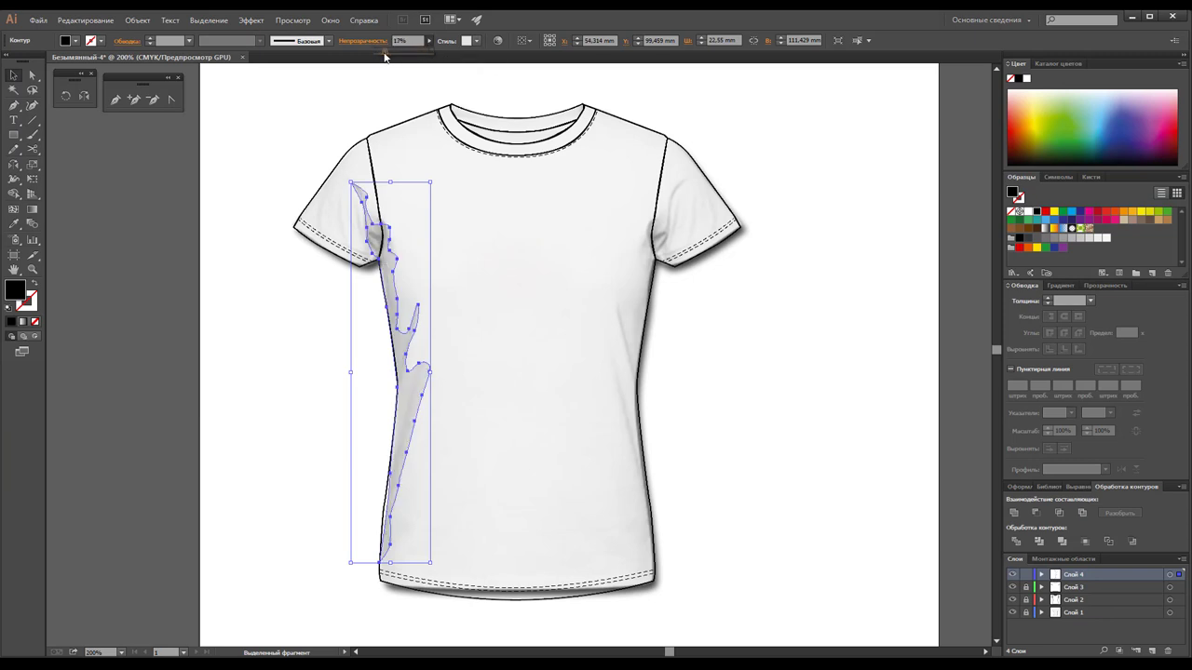
pyautogui.click(353, 121)
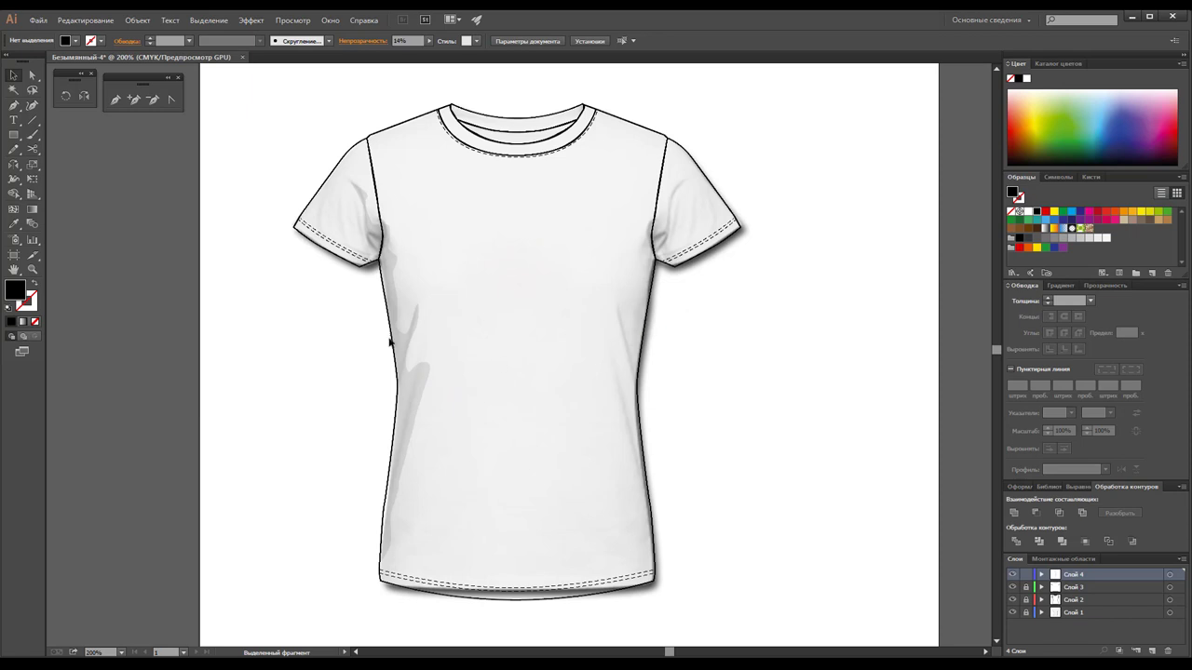
pyautogui.click(115, 99)
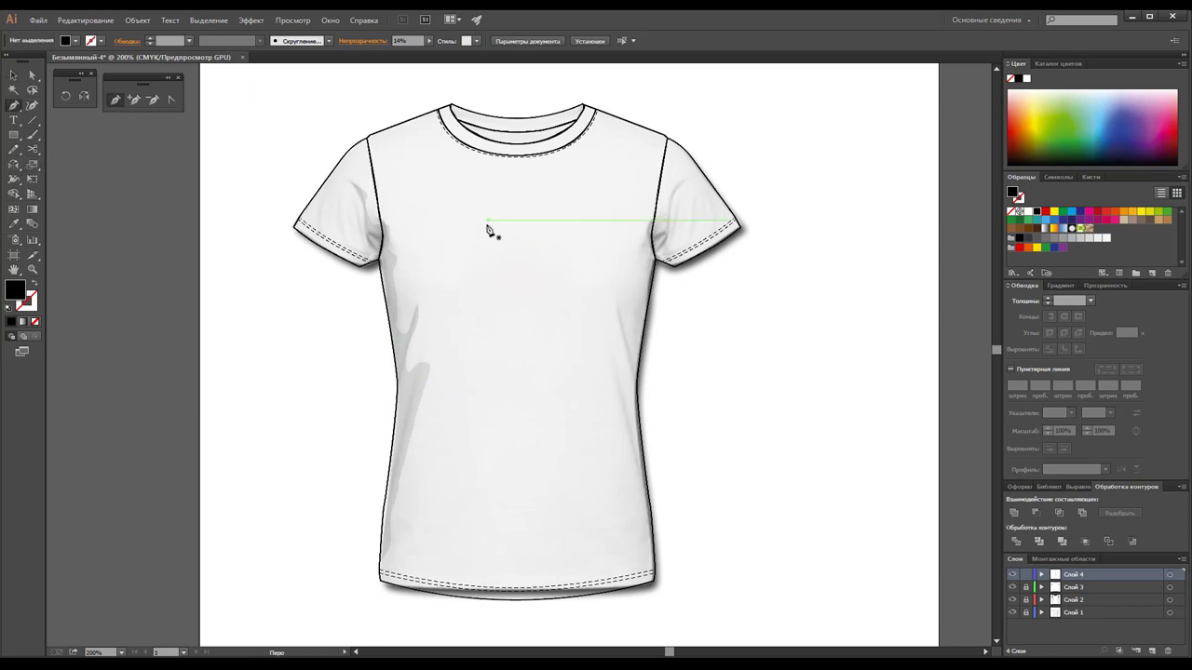
# Trace the shadow outline around the right sleeve toward the armhole with the Pen tool.
pyautogui.moveTo(686, 245); pyautogui.dragTo(696, 216)
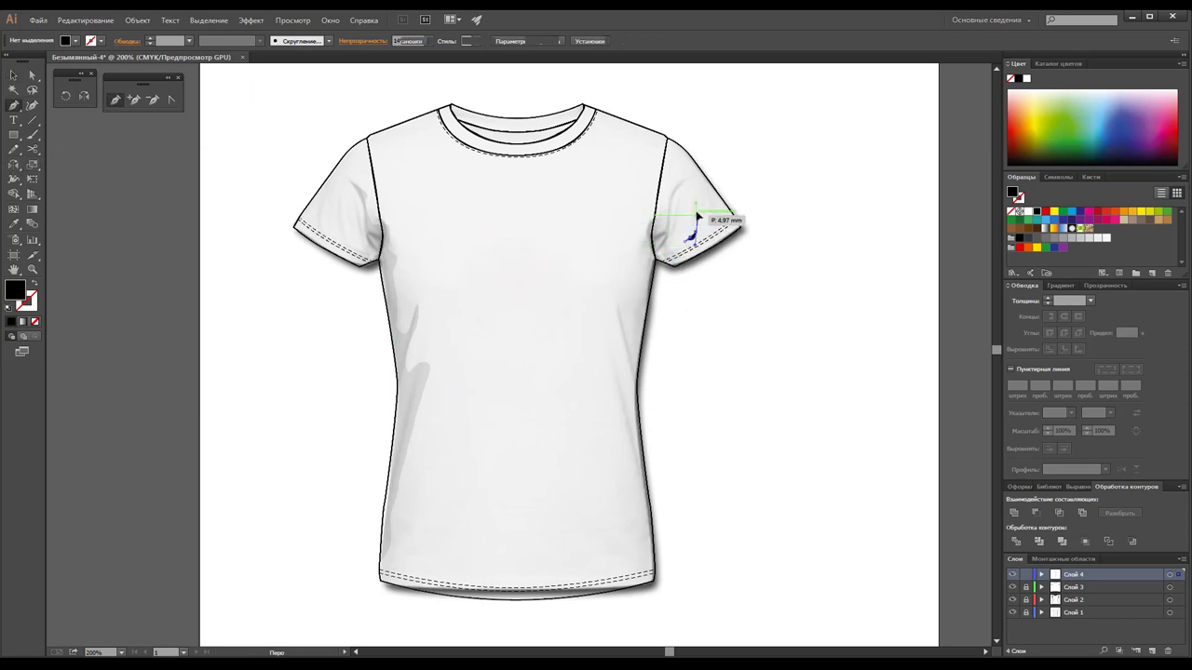
pyautogui.click(731, 232)
pyautogui.click(690, 194)
pyautogui.click(684, 227)
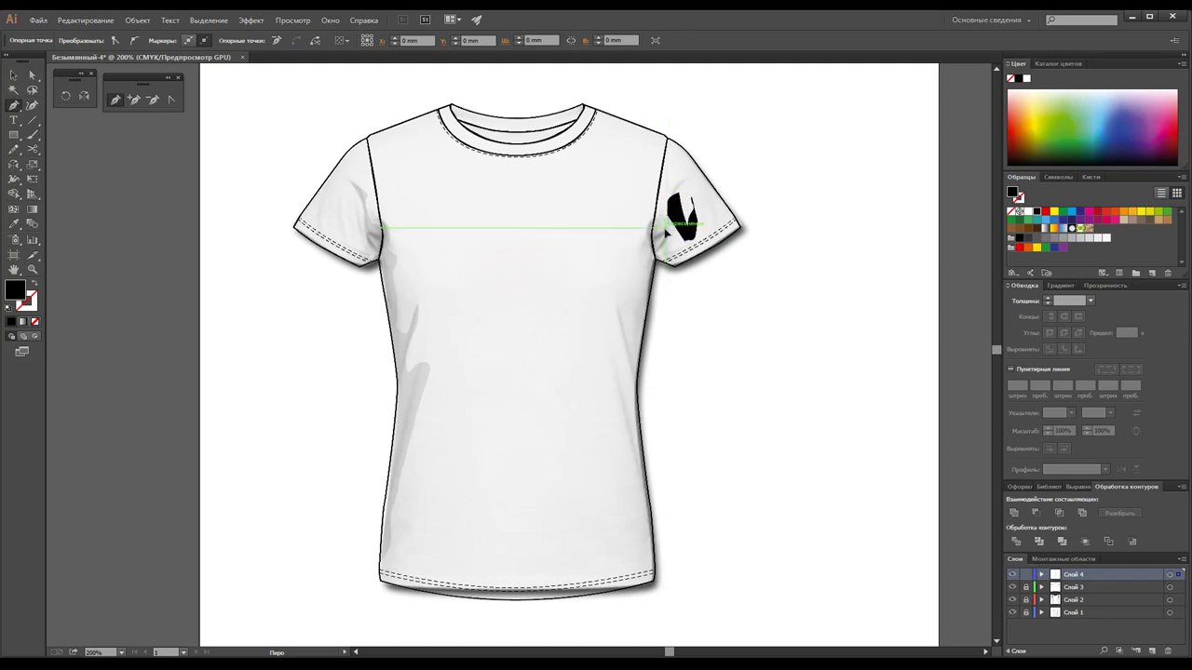
pyautogui.click(657, 250)
pyautogui.click(646, 218)
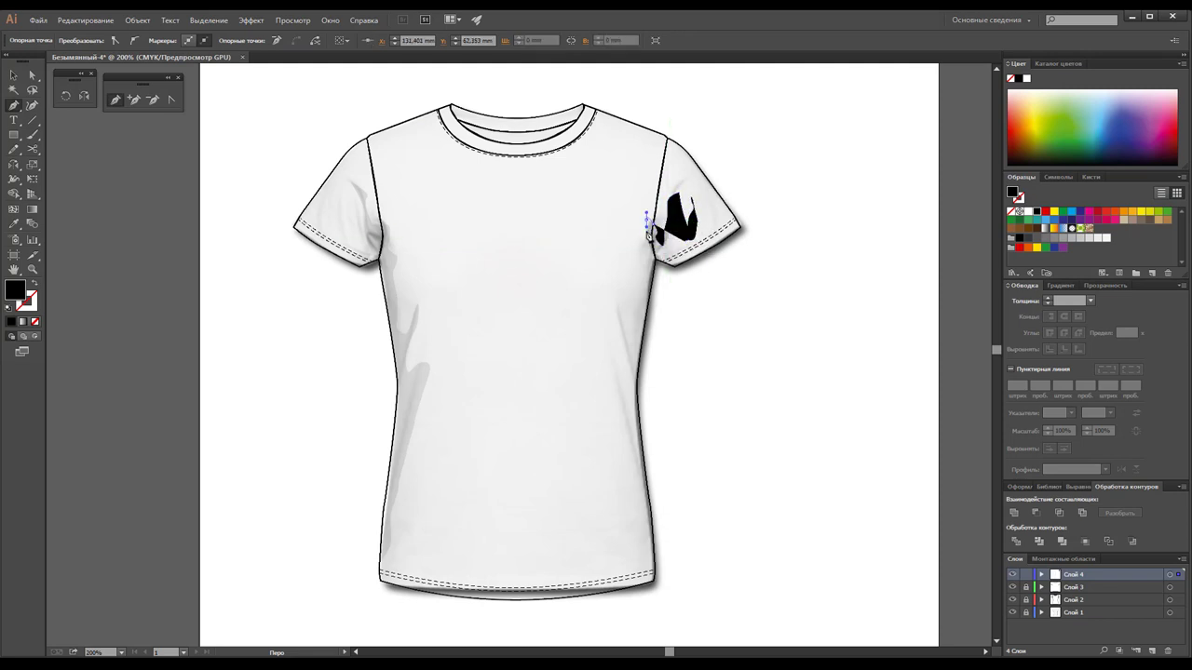
# Continue the shadow path down the right torso edge to the hem and back up the side.
pyautogui.click(652, 270)
pyautogui.click(639, 296)
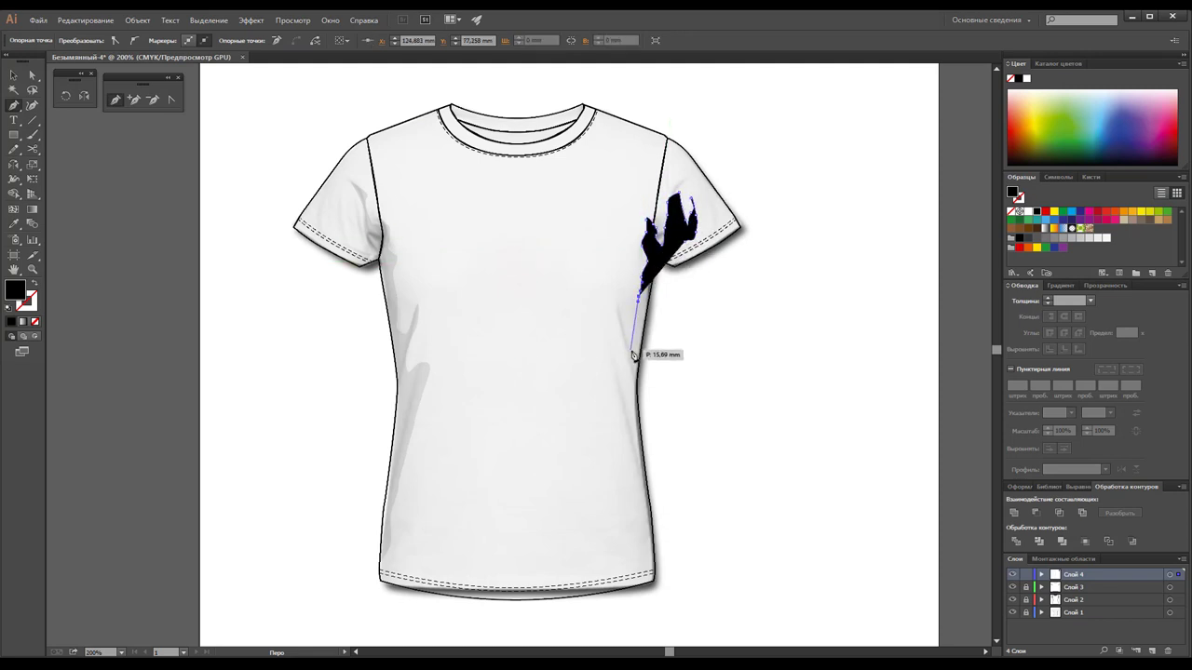
pyautogui.click(619, 321)
pyautogui.click(631, 373)
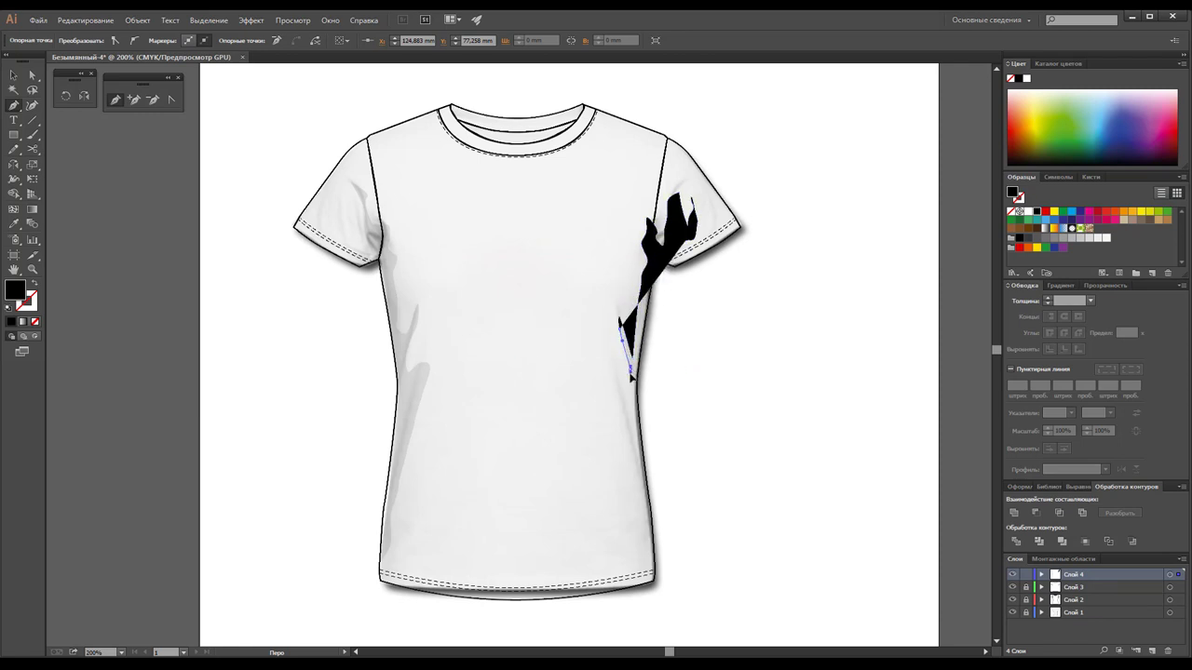
pyautogui.click(629, 428)
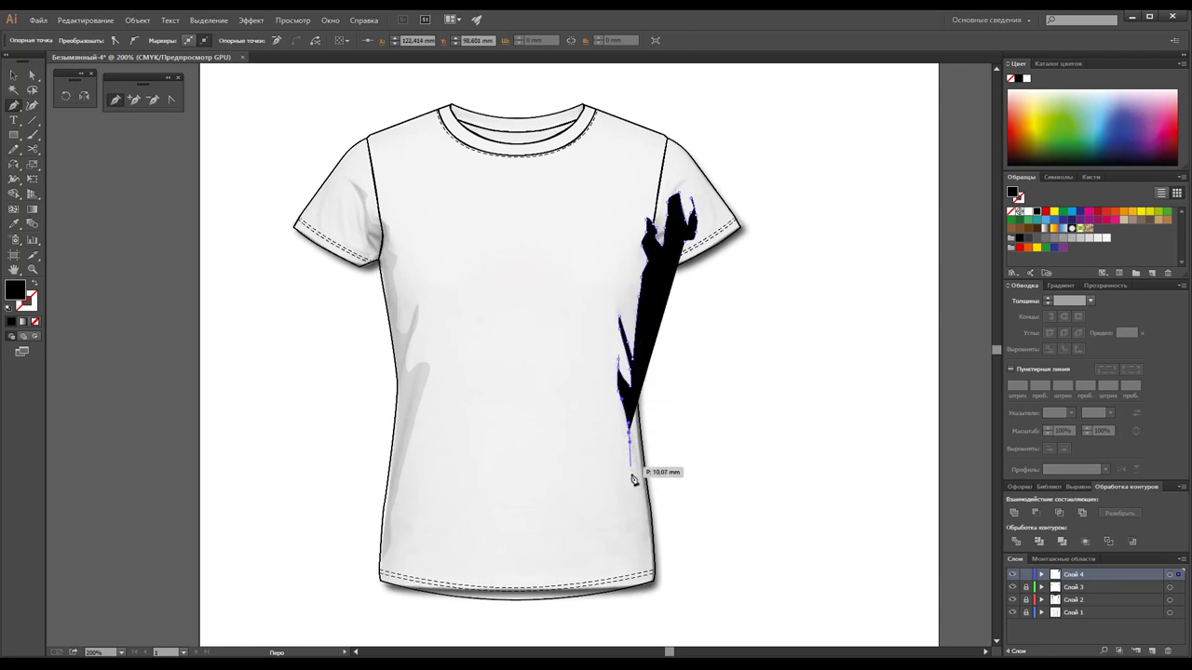
pyautogui.click(633, 512)
pyautogui.click(645, 540)
pyautogui.click(651, 570)
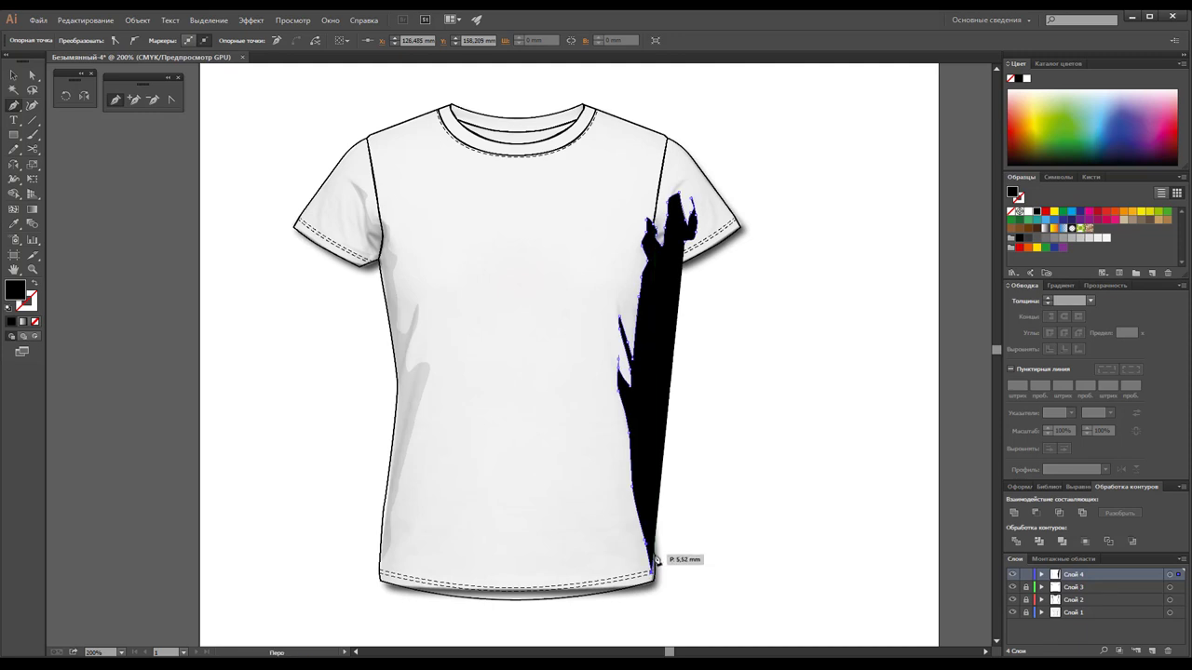
pyautogui.click(647, 393)
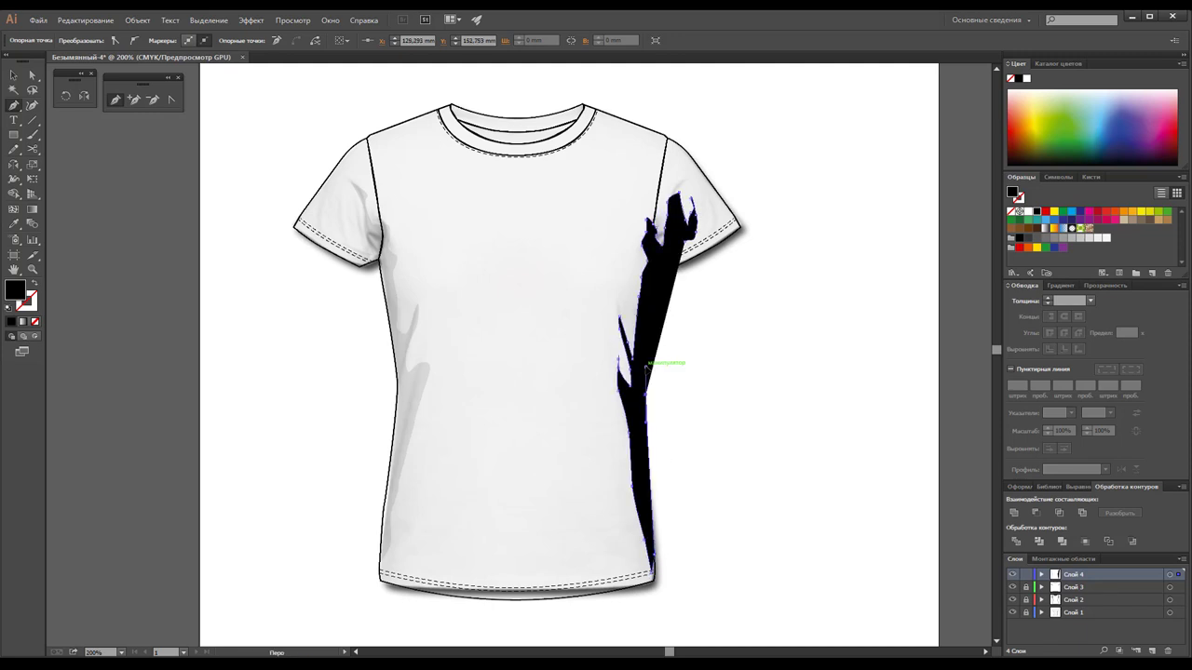
# Close the right shadow path, adjust a side anchor, and fill it with the sampled light grey.
pyautogui.click(34, 284)
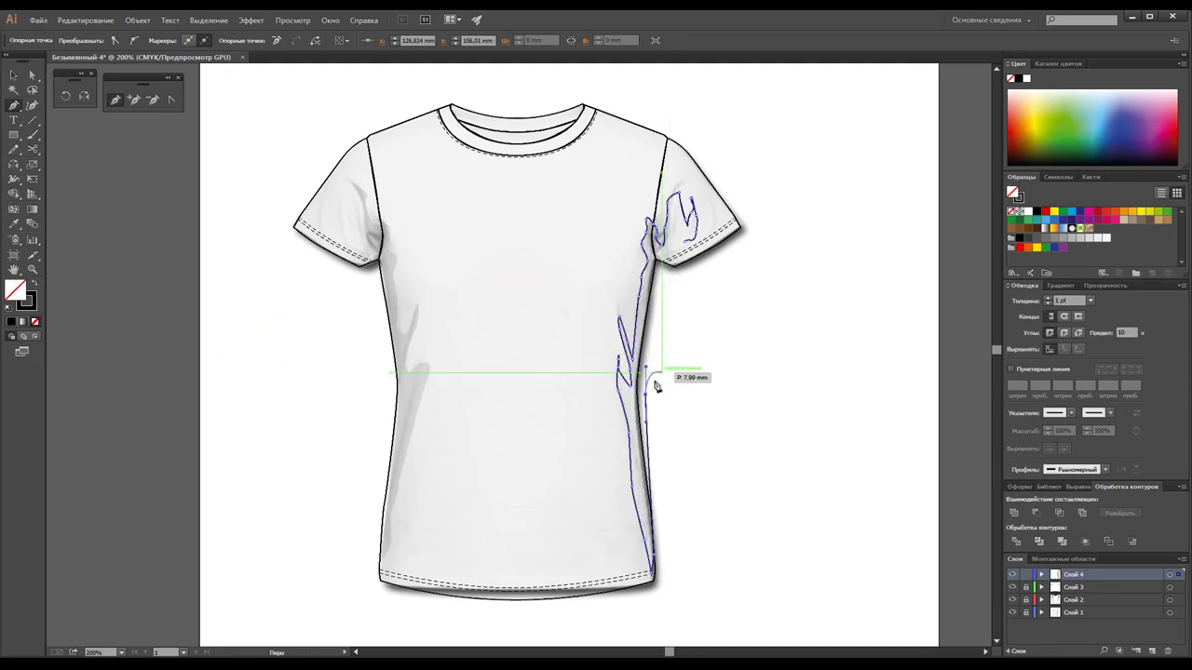
pyautogui.click(697, 242)
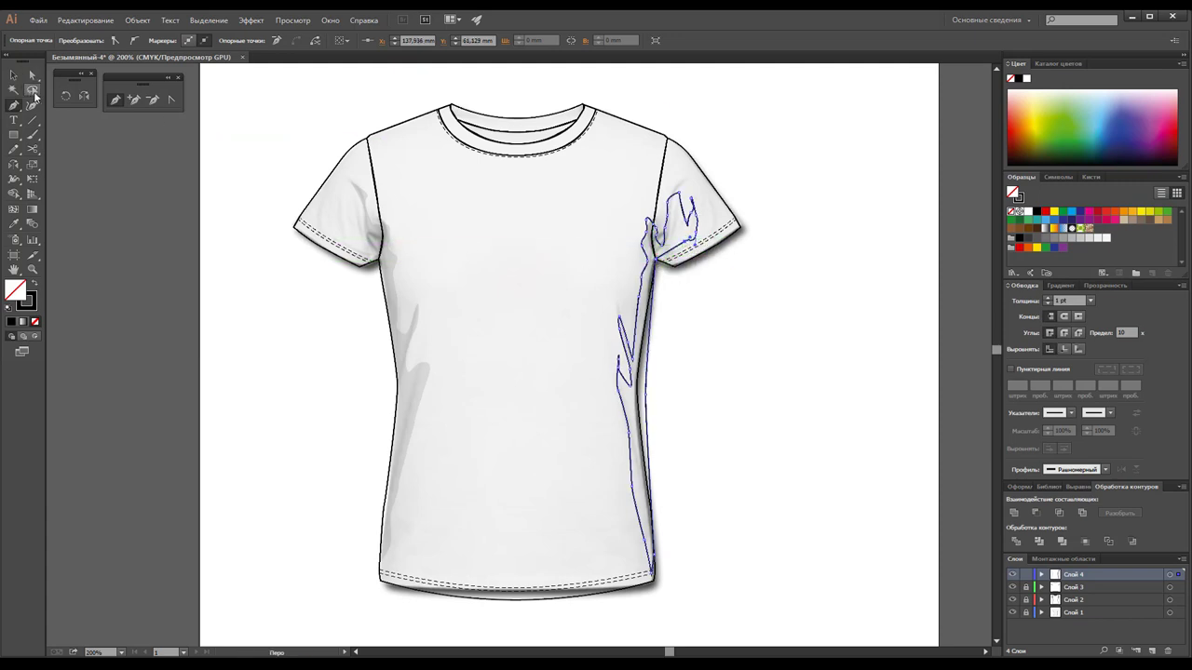
pyautogui.click(33, 76)
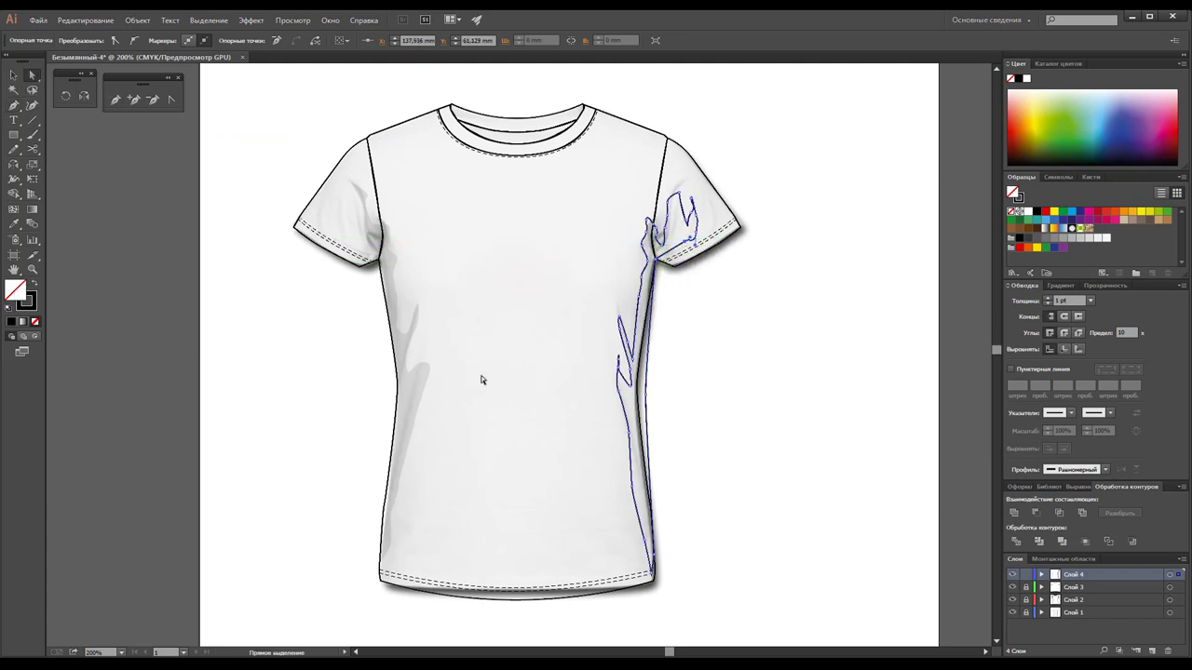
pyautogui.moveTo(643, 402); pyautogui.dragTo(636, 391)
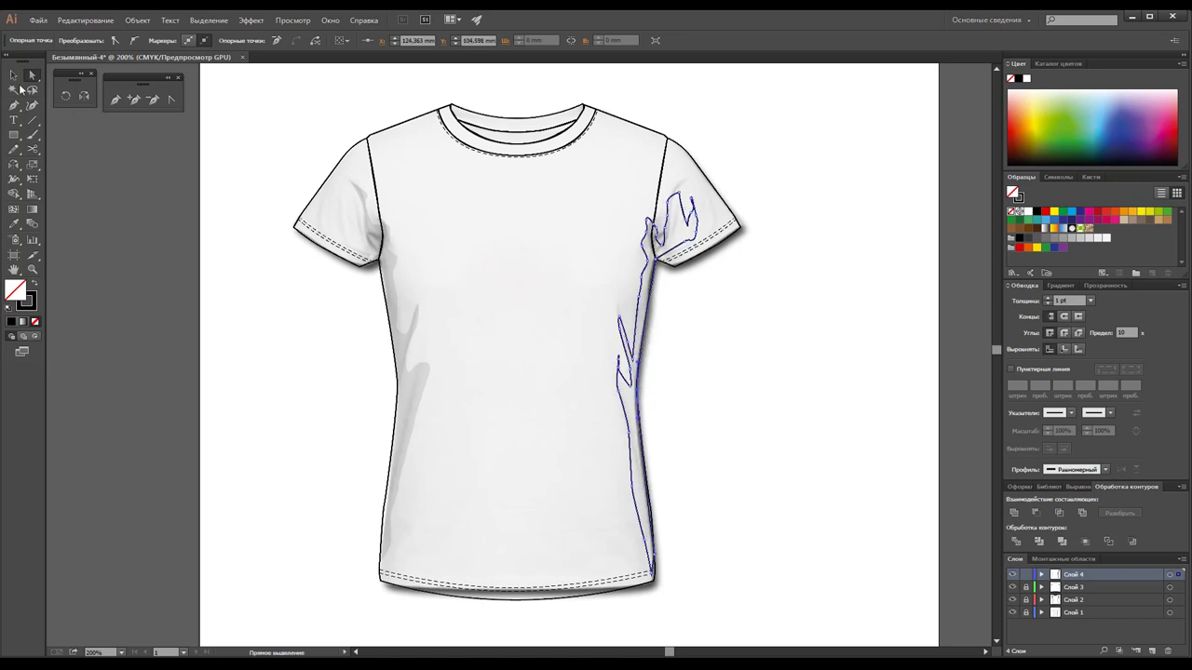
pyautogui.click(13, 75)
pyautogui.click(15, 225)
pyautogui.click(421, 374)
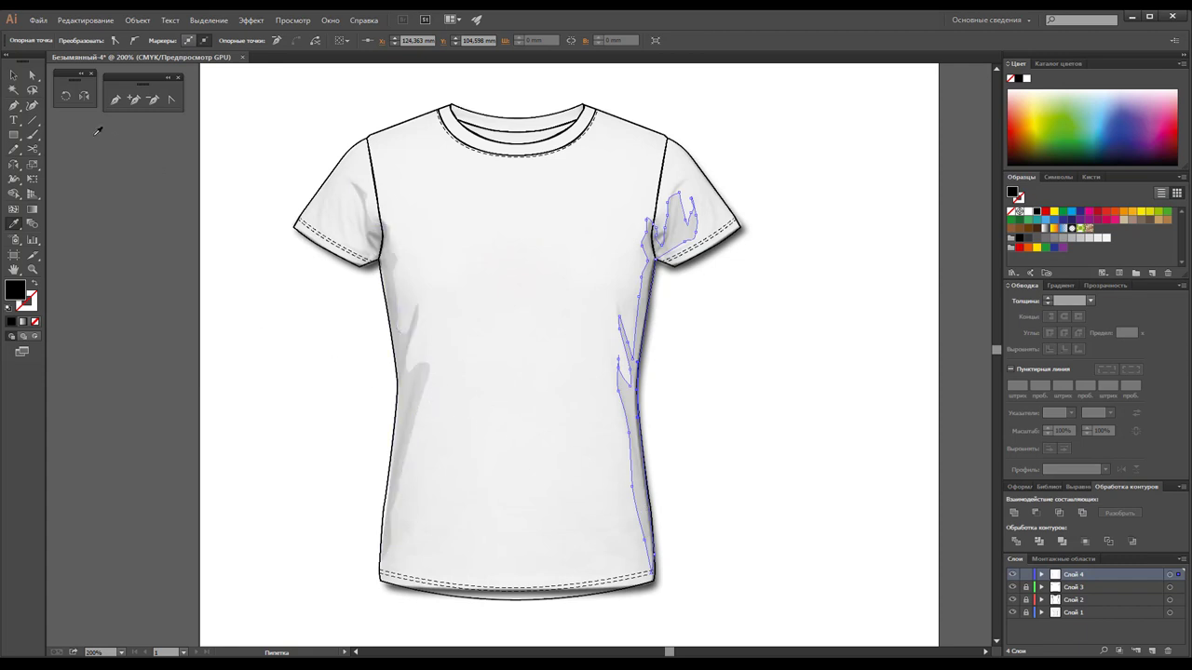
# Deselect, hide the reference photo on Layer 1, and toggle Слой 4's lock off and on.
pyautogui.press('v')
pyautogui.click(235, 361)
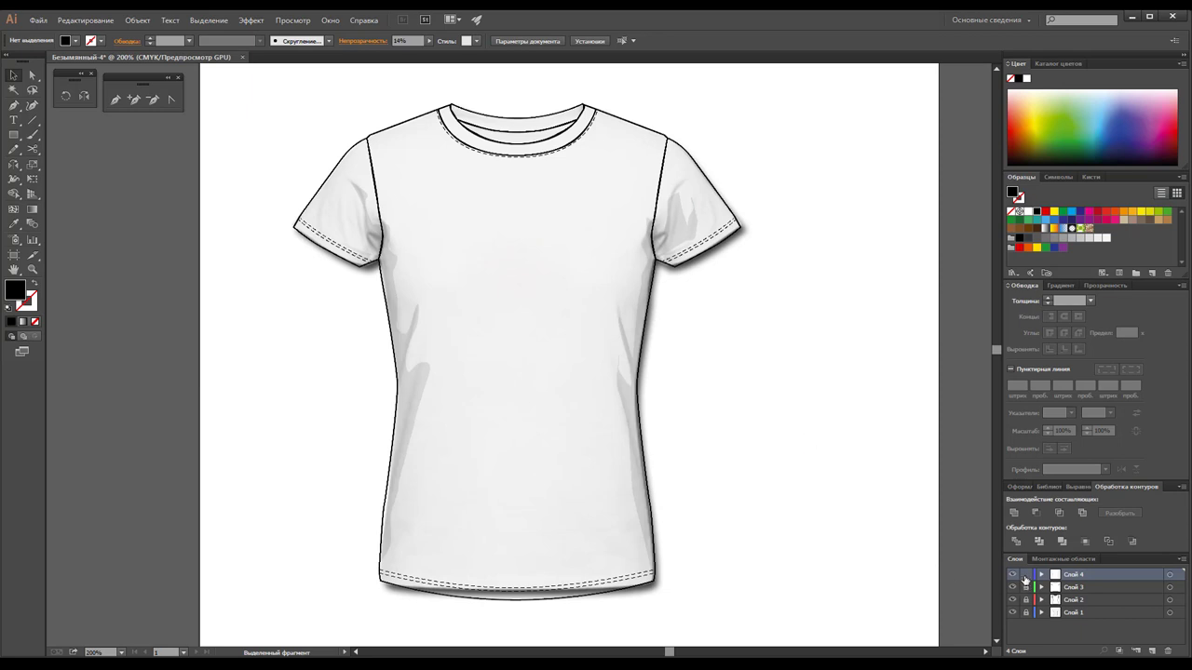
pyautogui.click(1012, 613)
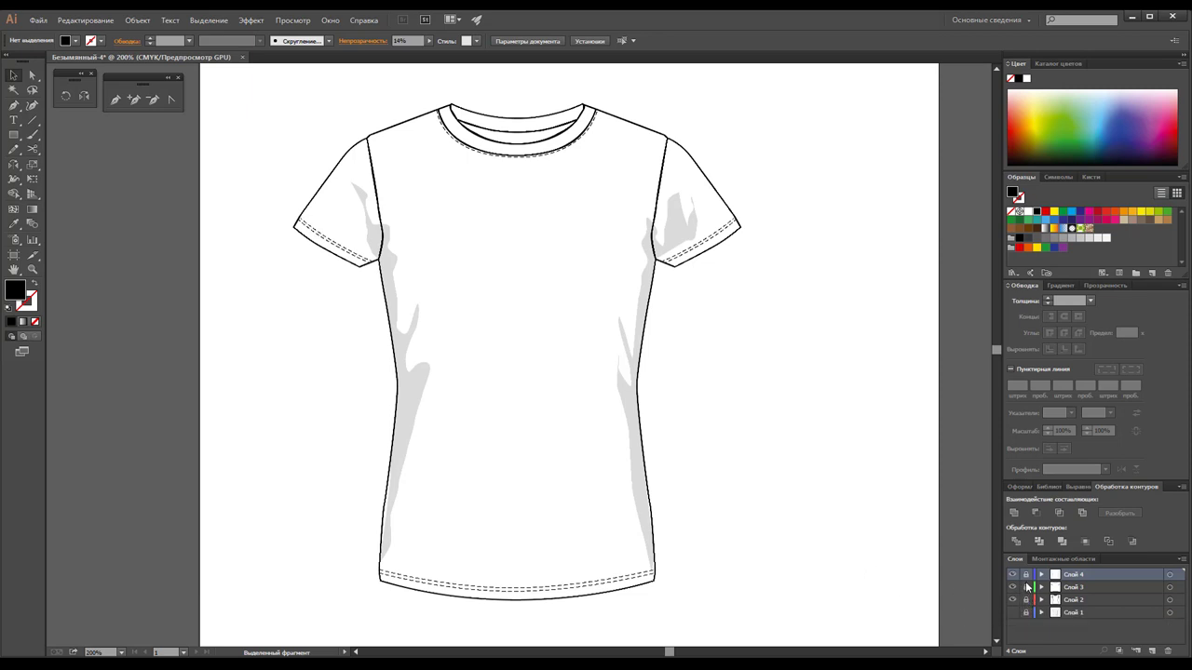
pyautogui.click(1026, 575)
pyautogui.click(1026, 574)
# Drag two anchors of the right shadow to fit the sleeve seam, then deselect it.
pyautogui.click(31, 74)
pyautogui.click(687, 233)
pyautogui.moveTo(687, 233); pyautogui.dragTo(676, 271)
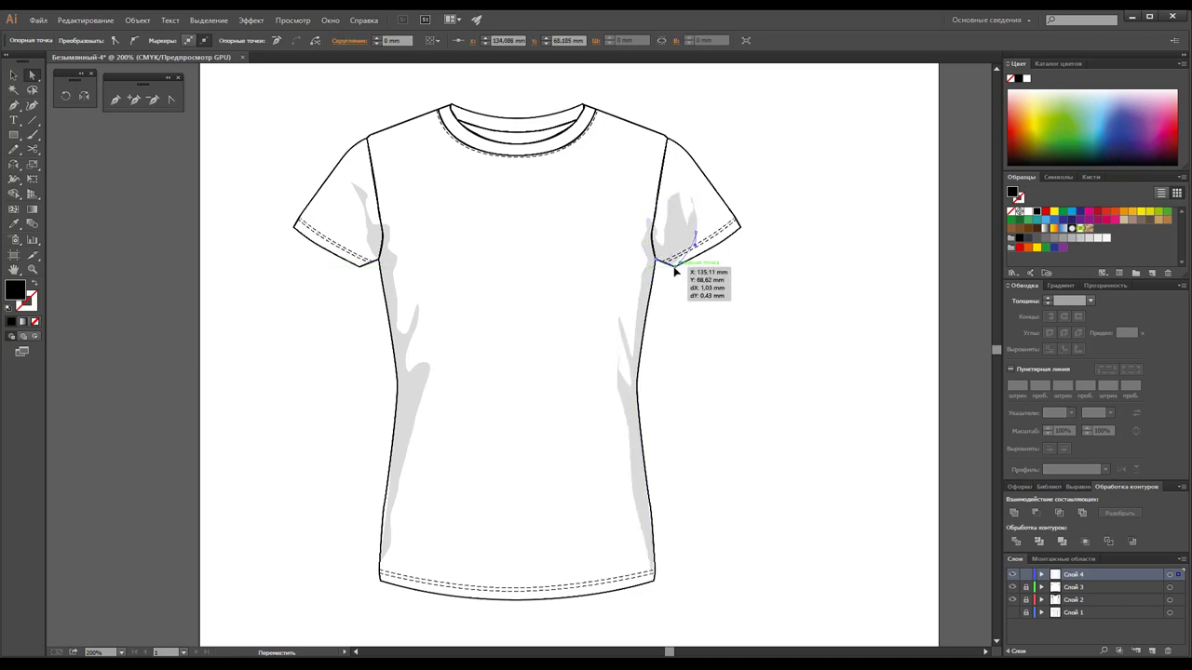
pyautogui.moveTo(693, 232); pyautogui.dragTo(689, 245)
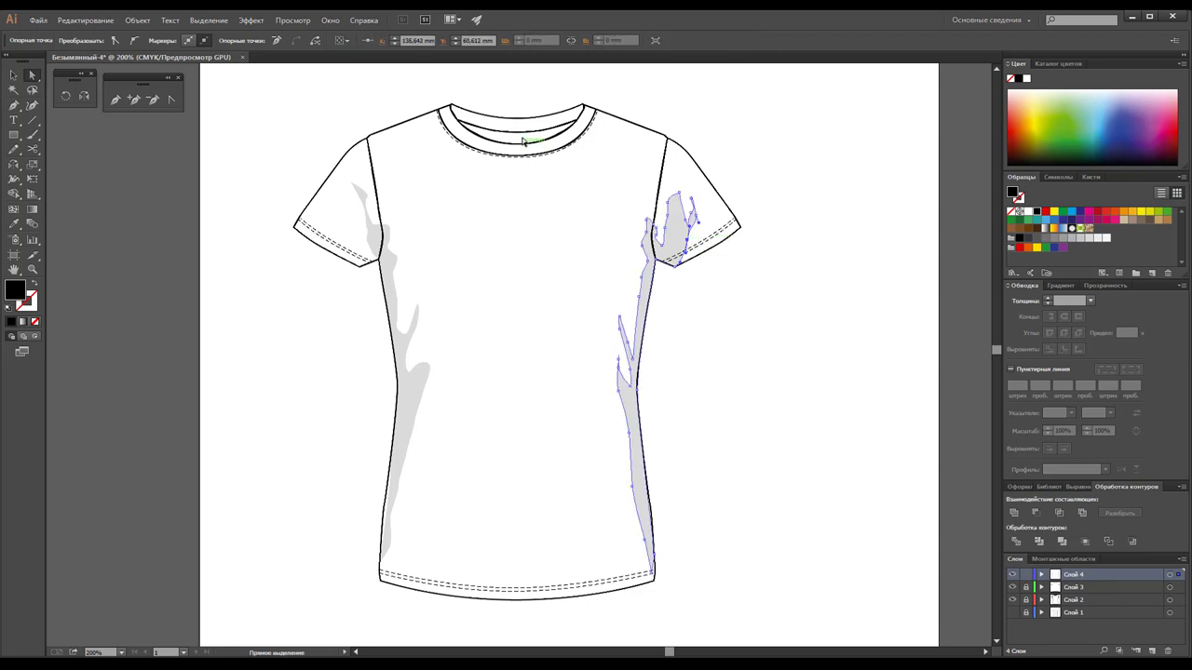
pyautogui.press('v')
pyautogui.click(575, 454)
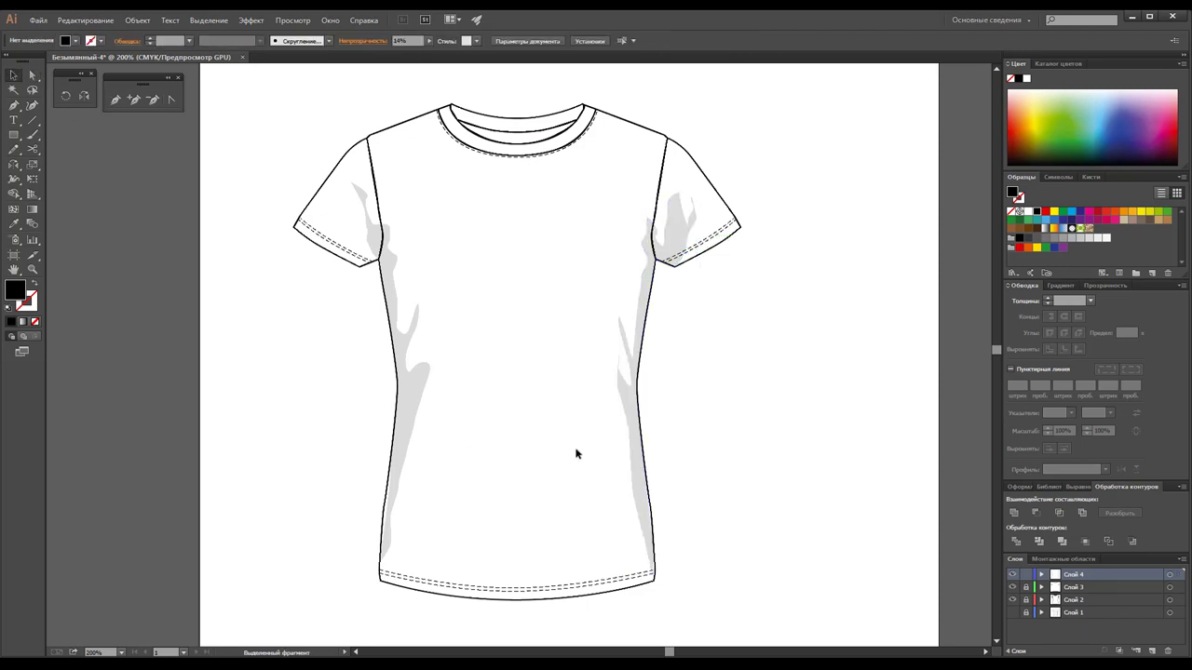
# On Слой 2, fill the inner and upper collar paths with white.
pyautogui.click(1070, 601)
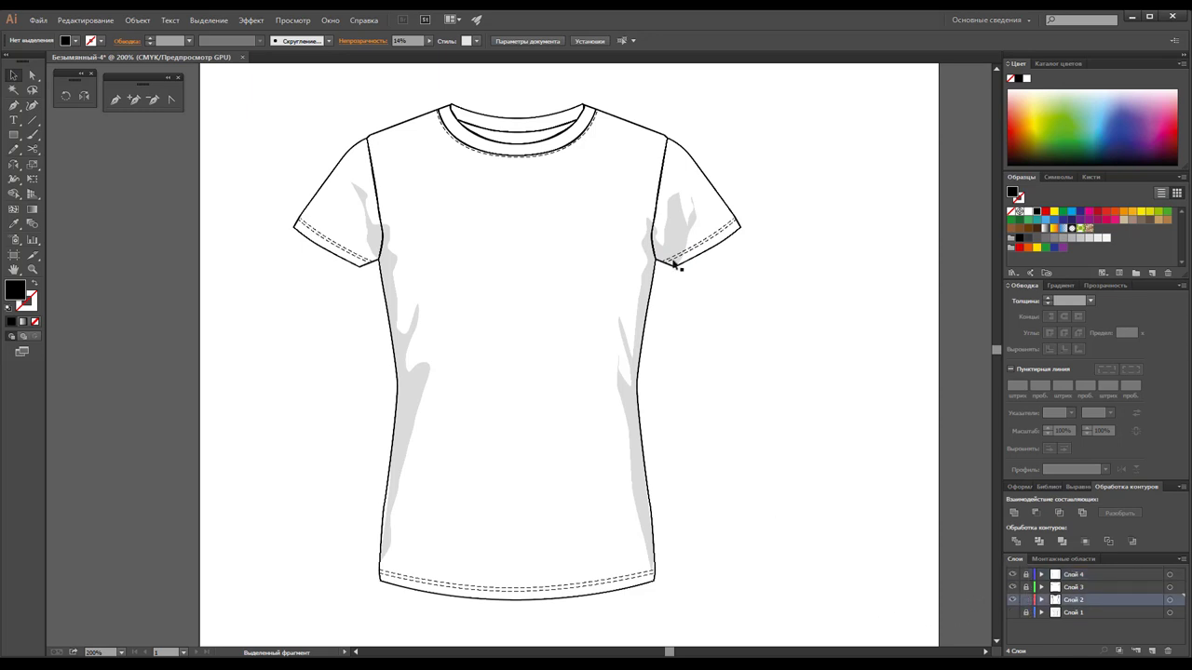
pyautogui.click(525, 137)
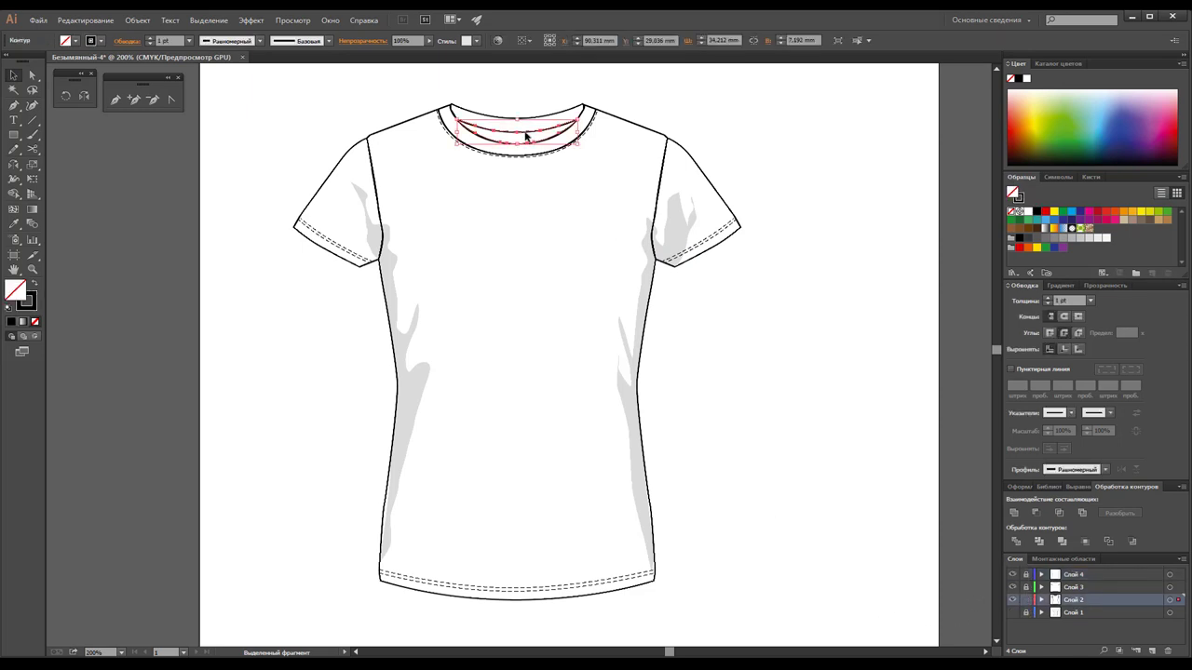
pyautogui.click(1105, 239)
pyautogui.click(838, 242)
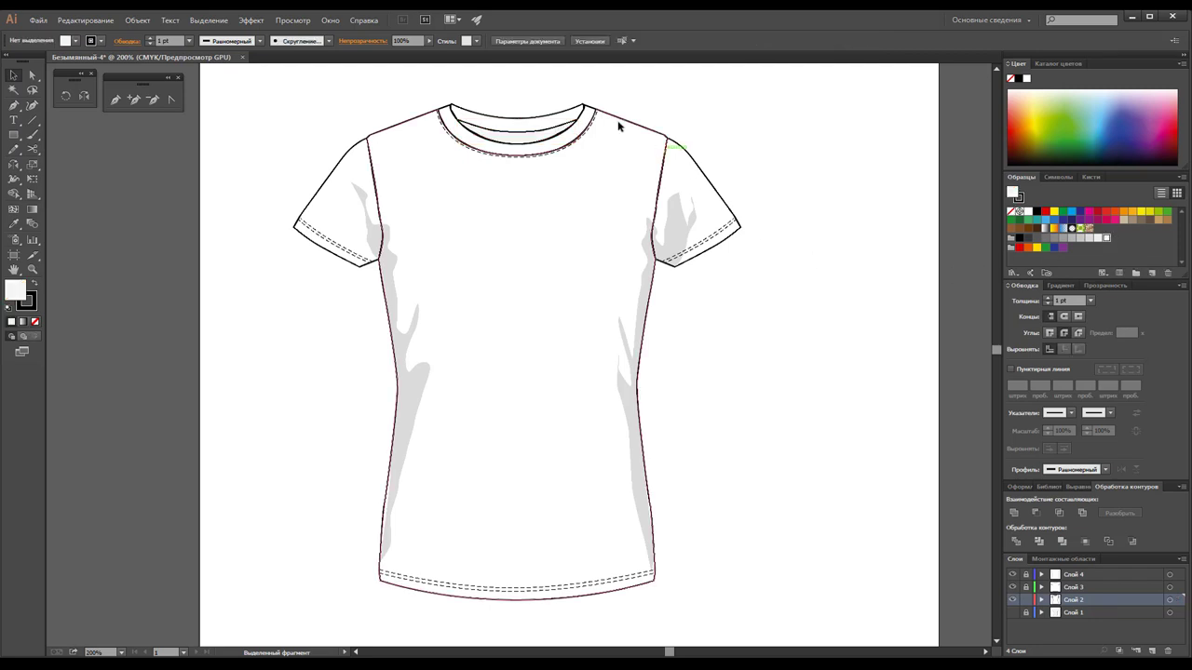
pyautogui.click(526, 120)
pyautogui.click(1106, 238)
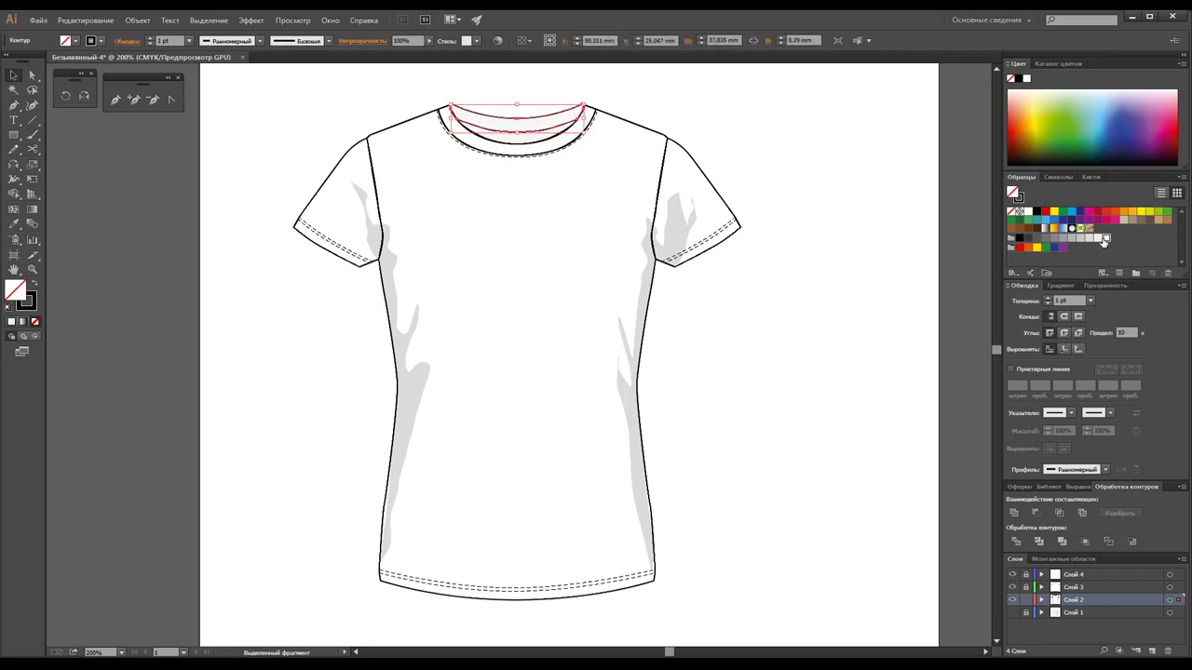
pyautogui.click(606, 181)
# Give the neckband path a light grey fill.
pyautogui.click(553, 133)
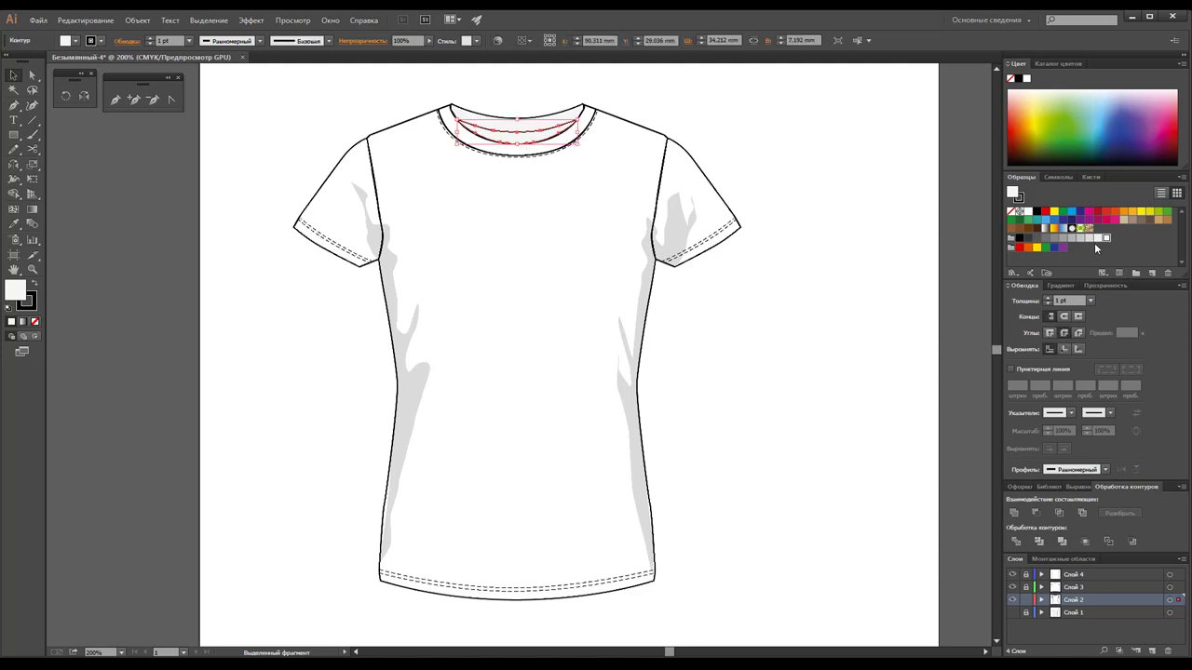
pyautogui.click(545, 116)
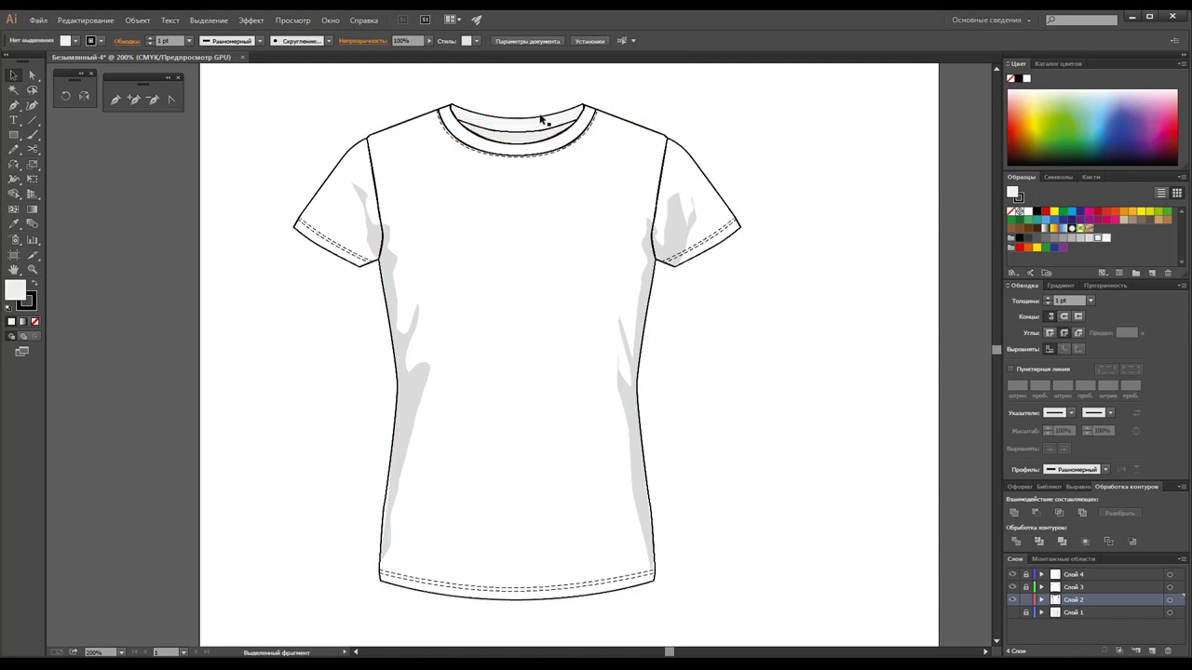
pyautogui.click(1099, 238)
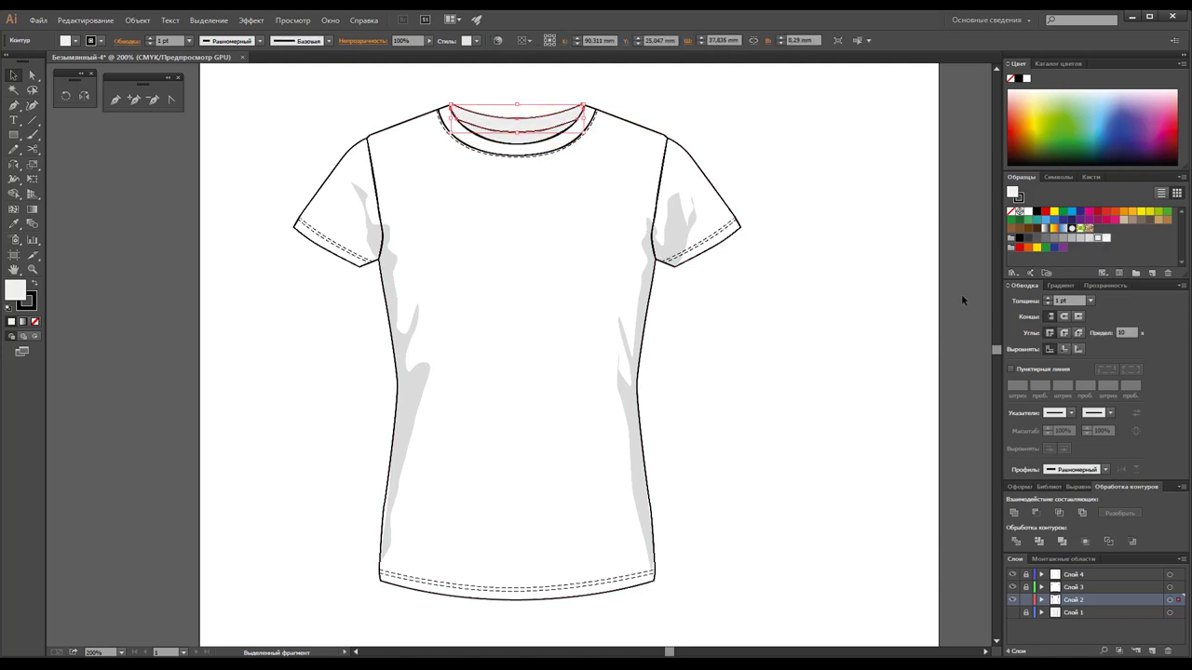
pyautogui.click(903, 288)
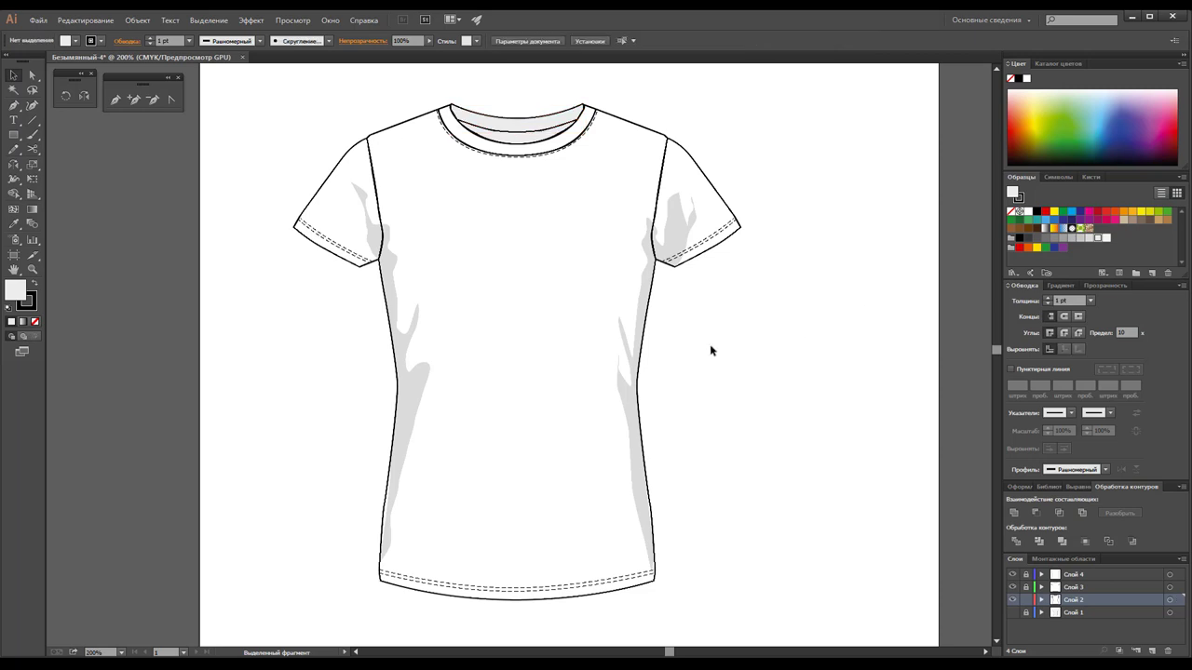
# Zoom out to 100% and briefly show the reference photo before hiding it again.
pyautogui.press('z')
pyautogui.keyDown('alt'); pyautogui.click(585, 345); pyautogui.keyUp('alt')
pyautogui.keyDown('alt'); pyautogui.click(548, 352); pyautogui.keyUp('alt')
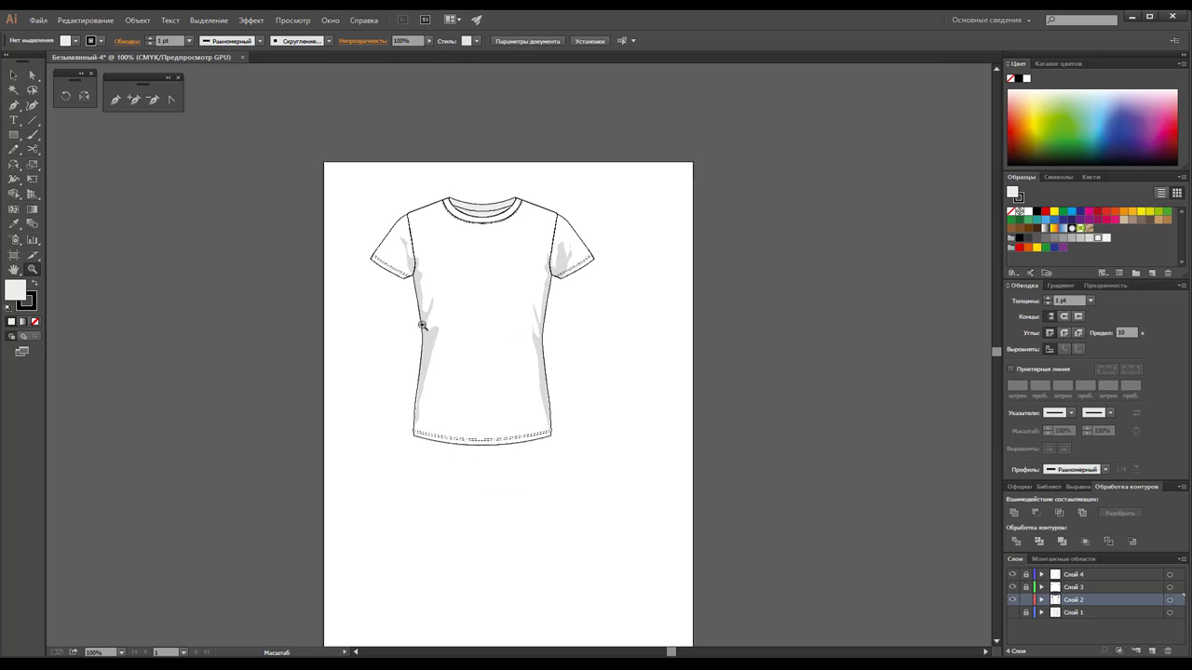
pyautogui.click(1015, 614)
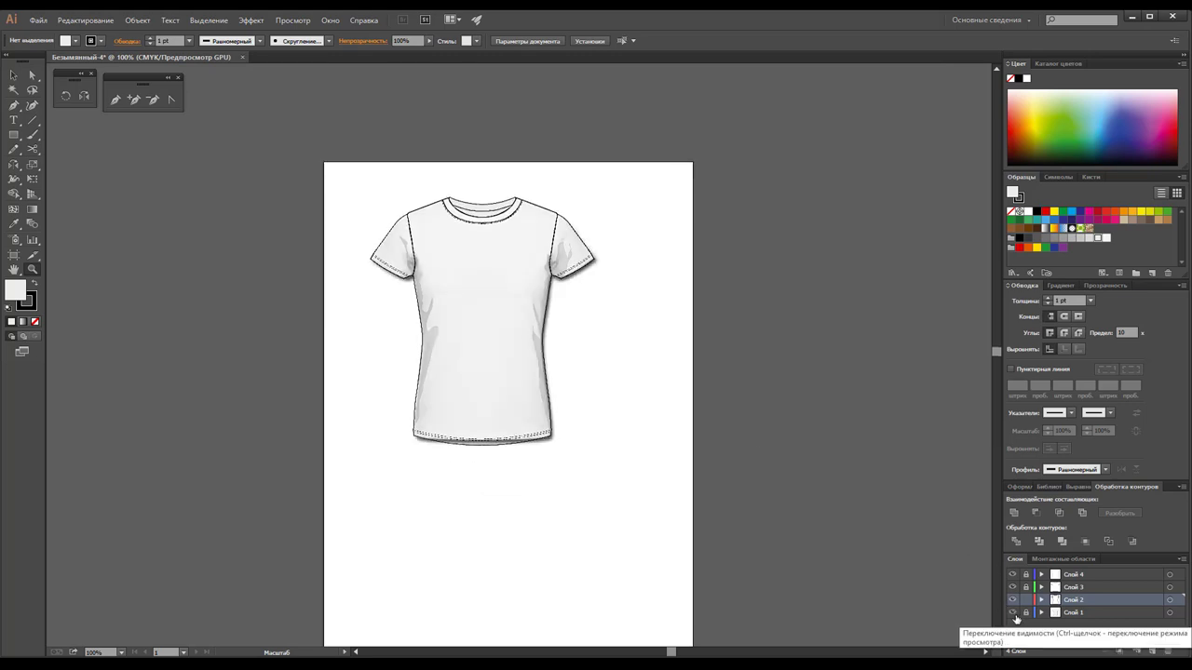
pyautogui.click(1015, 615)
# Unlock Слой 3 and Слой 4, marquee-select all T-shirt paths, and group them.
pyautogui.click(13, 74)
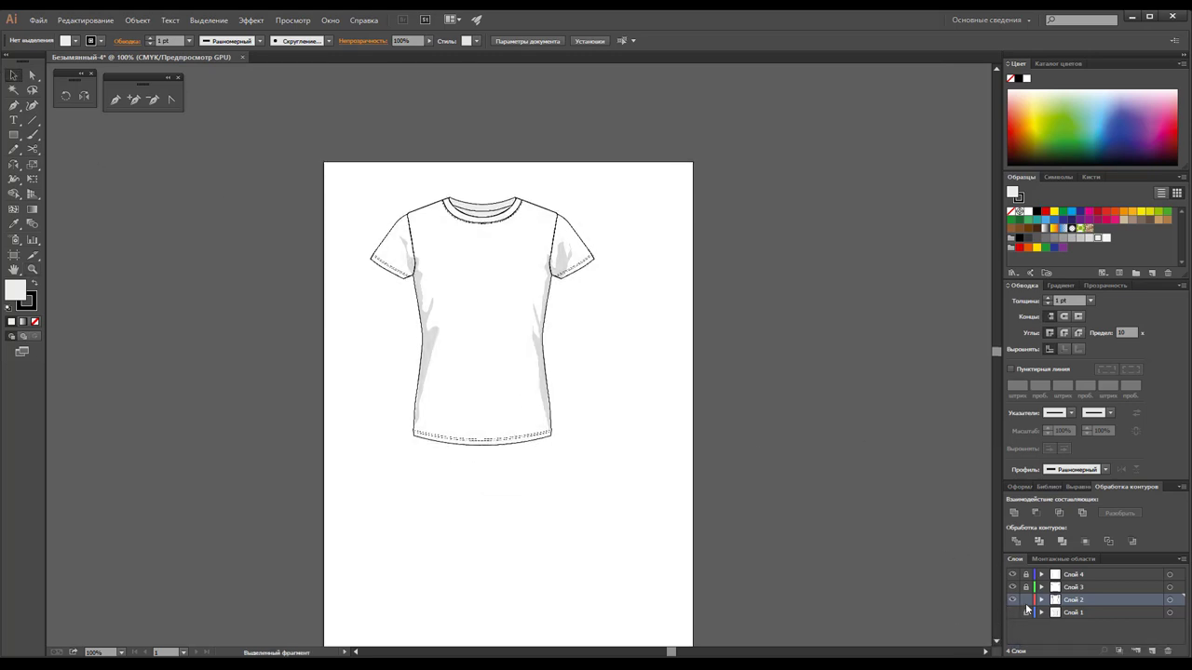
pyautogui.click(1026, 588)
pyautogui.click(1026, 574)
pyautogui.moveTo(356, 152); pyautogui.dragTo(603, 471)
pyautogui.rightClick(479, 272)
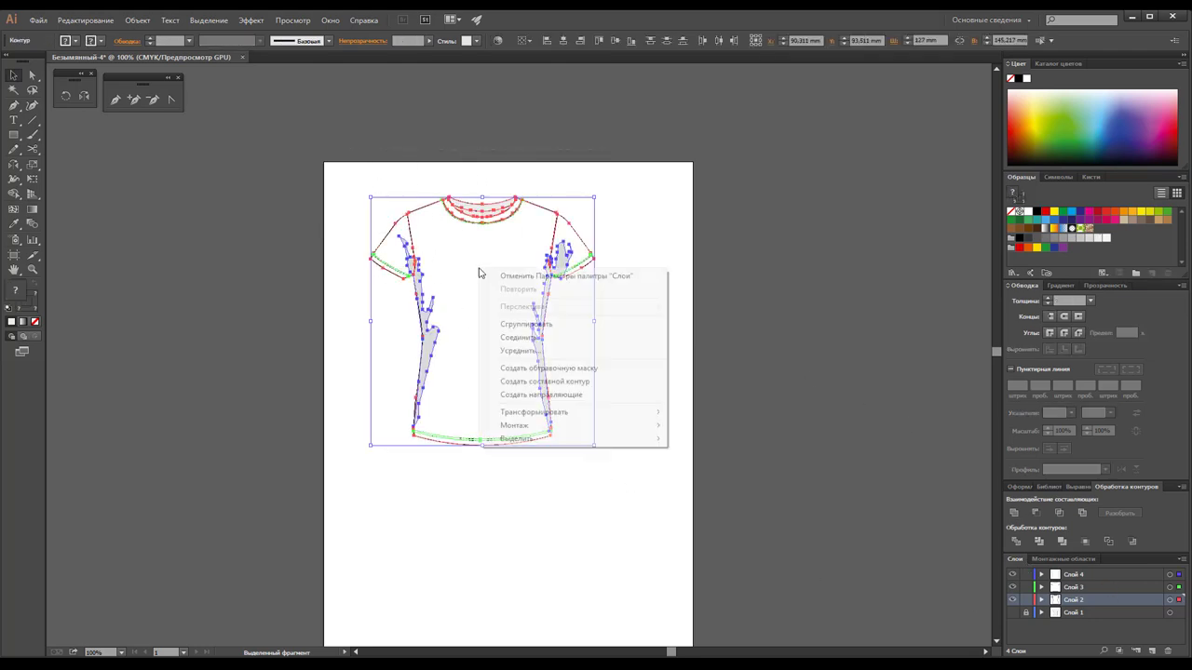
pyautogui.click(526, 324)
pyautogui.click(601, 342)
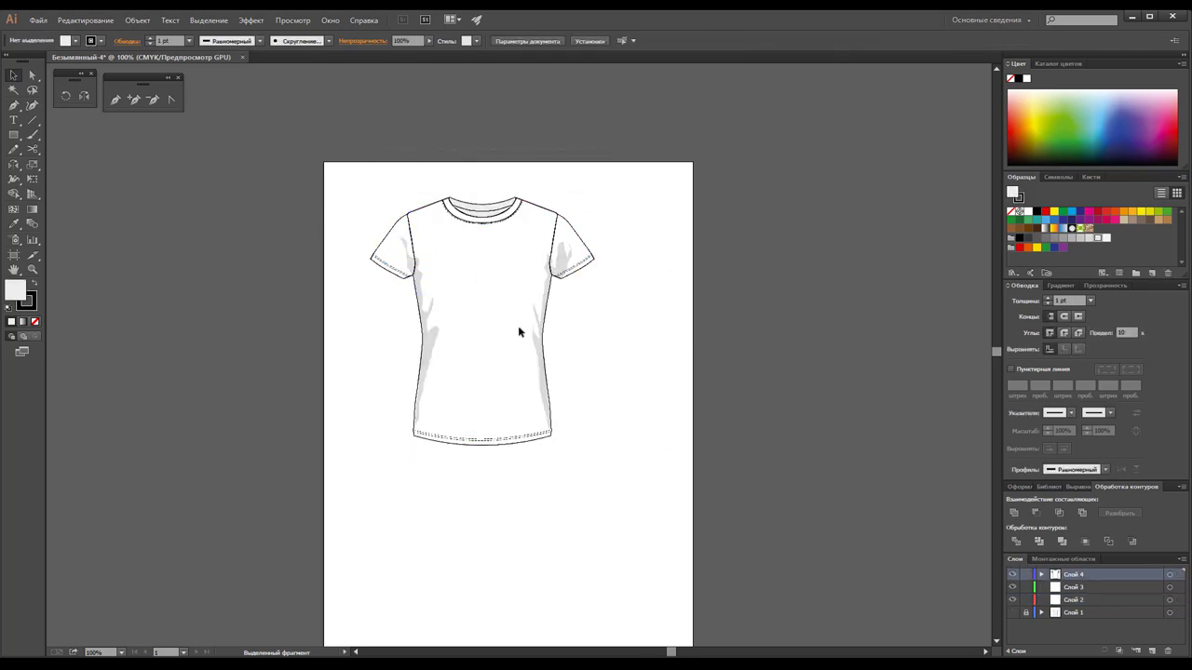
# Move the grouped T-shirt up-left and scale it down to a smaller size.
pyautogui.moveTo(541, 312); pyautogui.dragTo(507, 296)
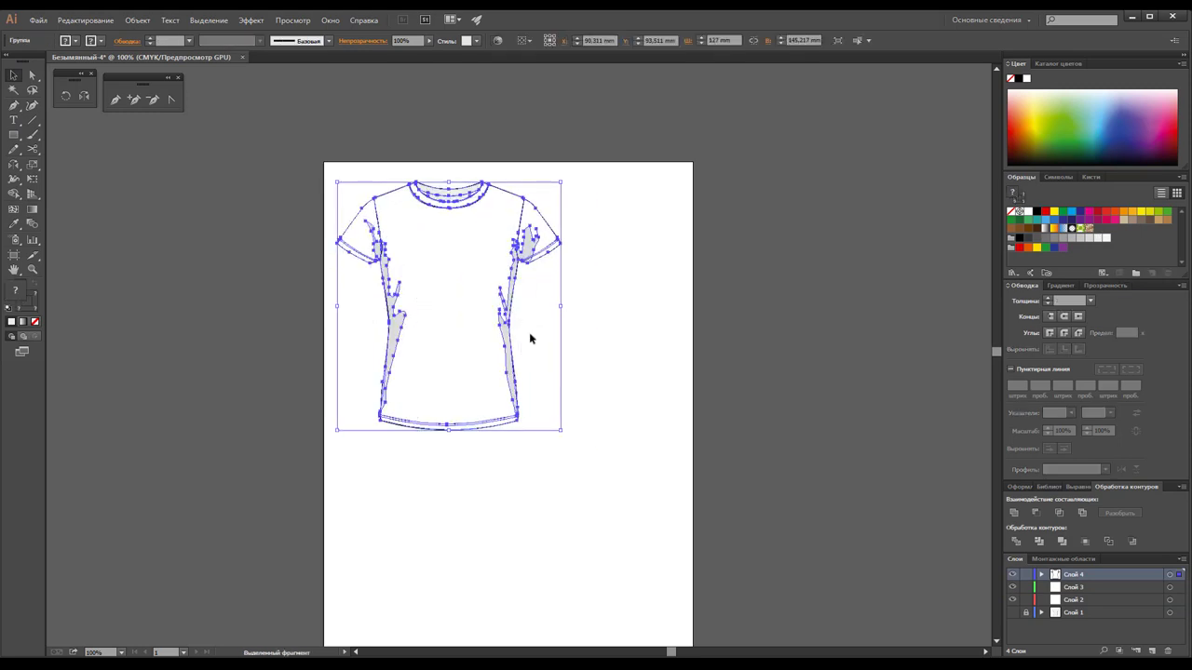
pyautogui.moveTo(560, 431); pyautogui.dragTo(478, 339)
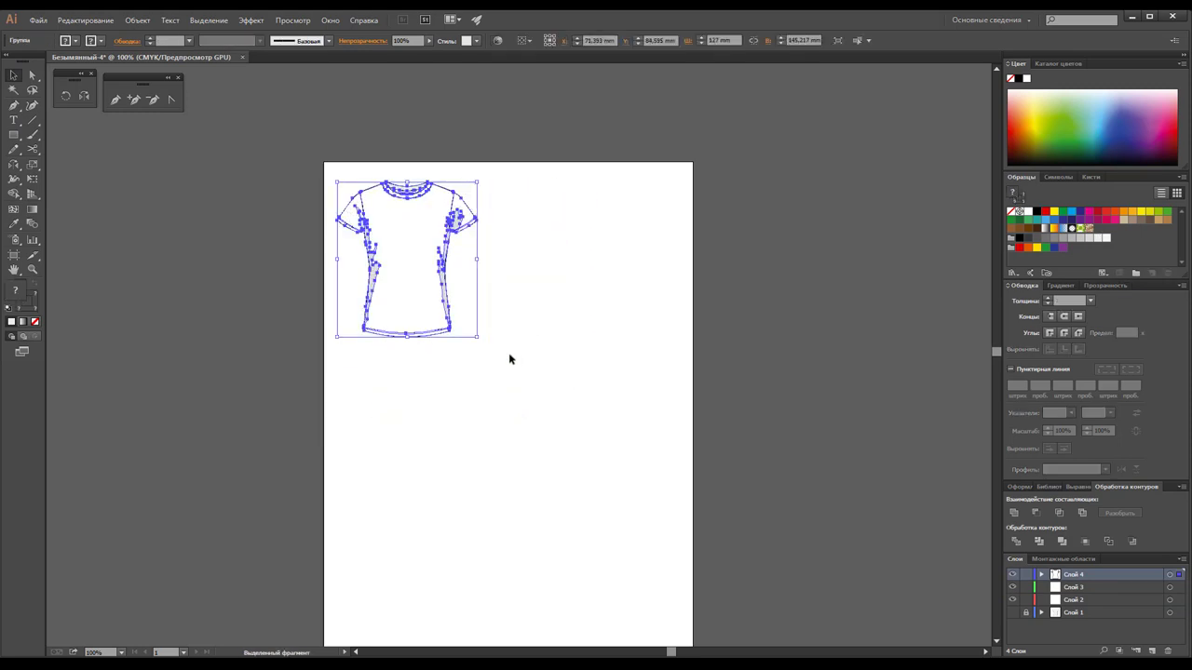
pyautogui.click(511, 356)
pyautogui.moveTo(408, 202); pyautogui.dragTo(415, 213)
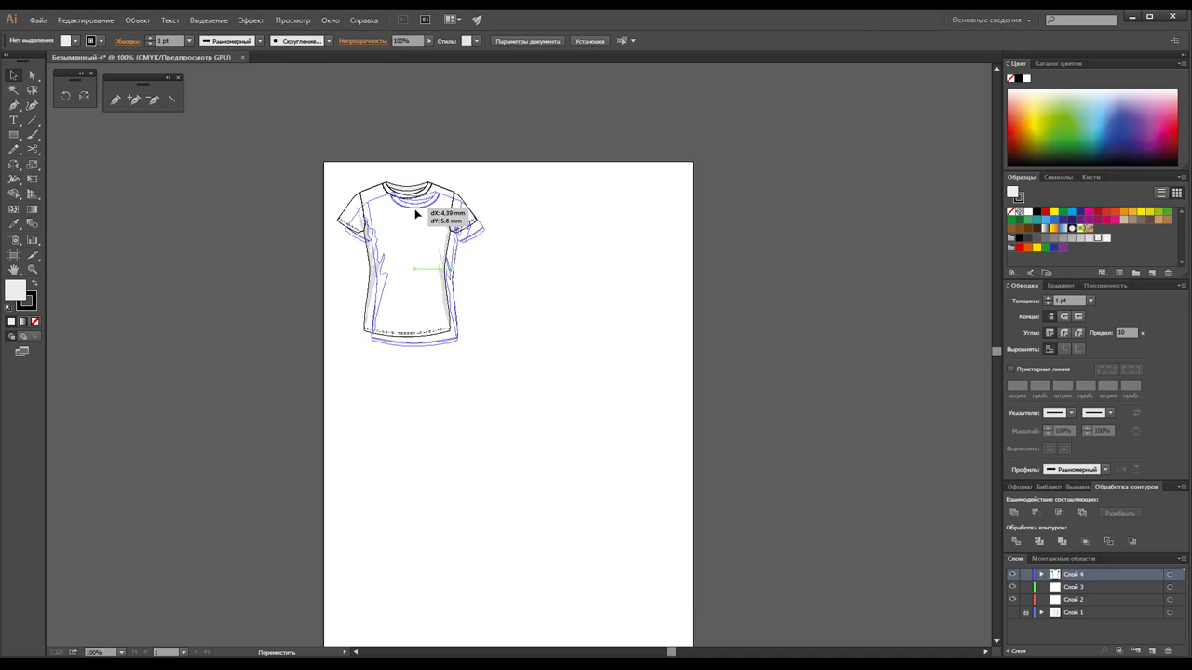
pyautogui.click(490, 291)
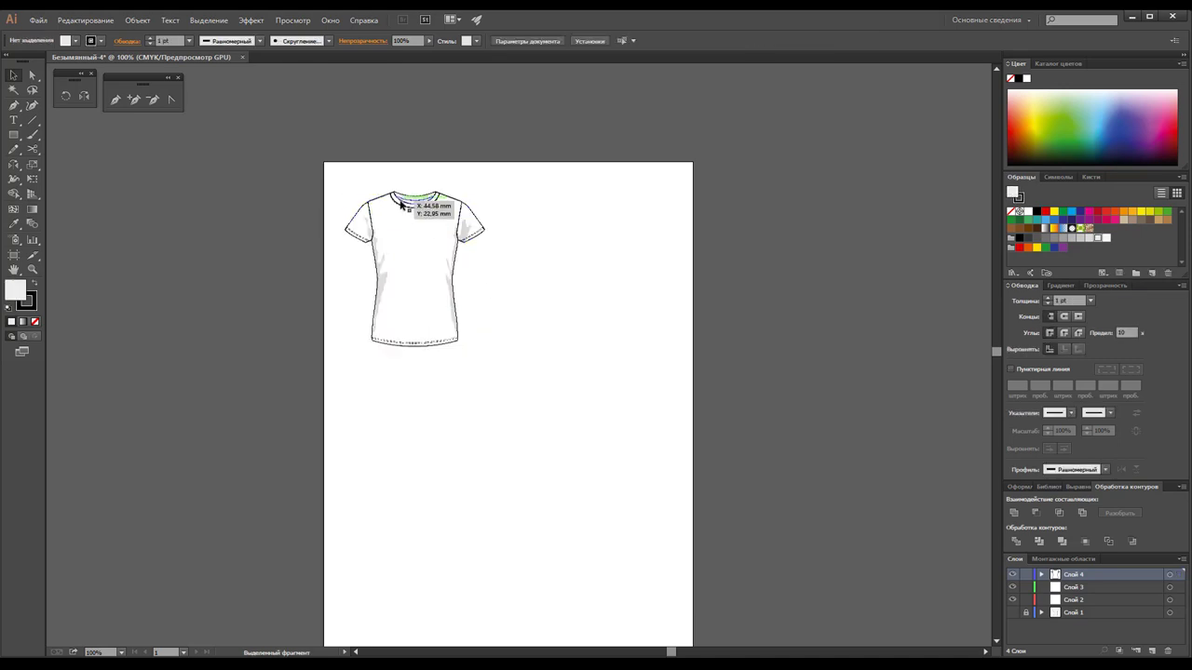
# Copy the T-shirt 90.53 mm to the right and shift both shirts slightly right.
pyautogui.moveTo(402, 220); pyautogui.dragTo(561, 220)
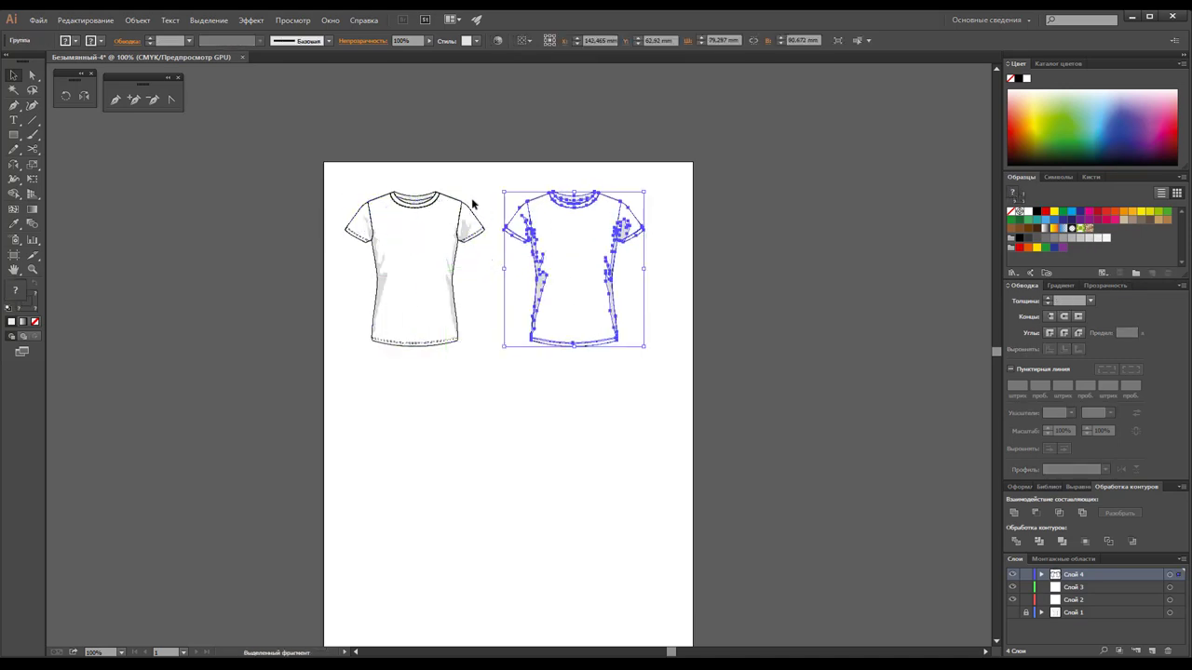
pyautogui.moveTo(358, 173); pyautogui.dragTo(643, 373)
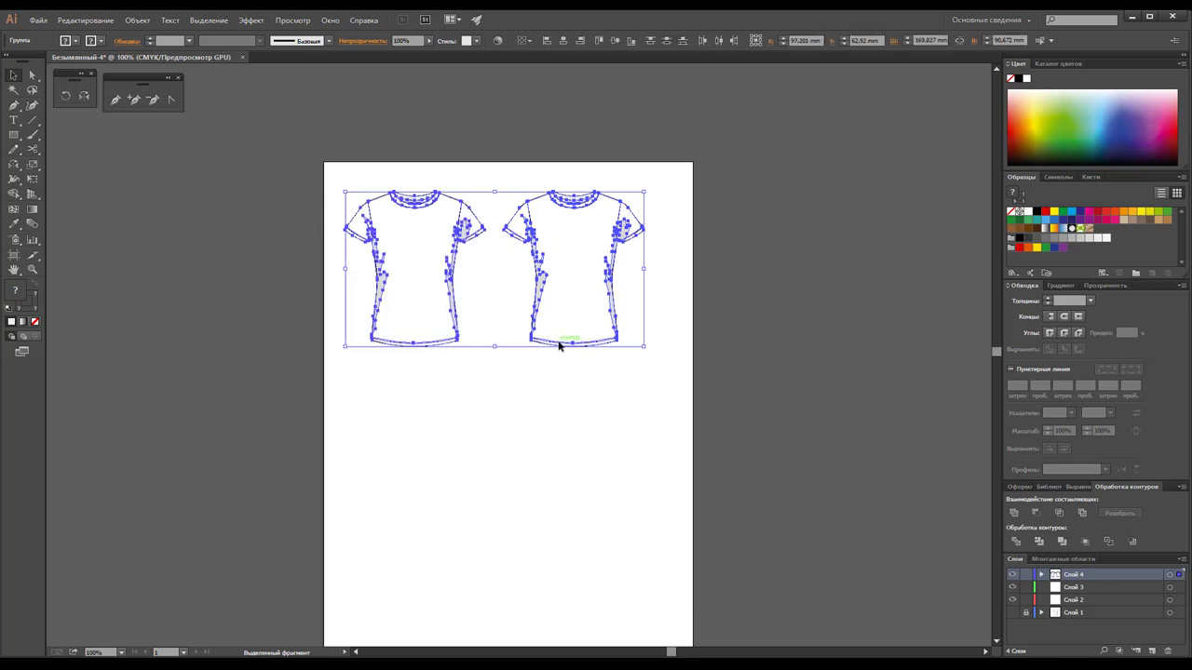
pyautogui.moveTo(559, 345); pyautogui.dragTo(564, 345)
pyautogui.click(406, 381)
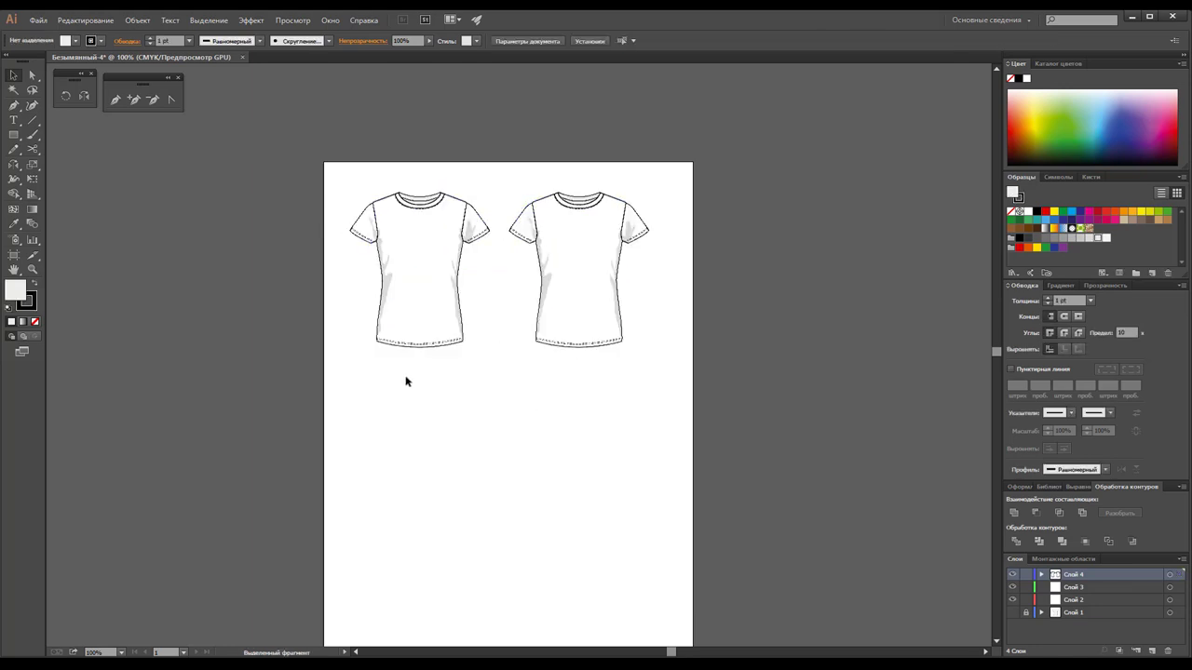
# Delete the right T-shirt and Alt-drag the left one rightward to duplicate it.
pyautogui.click(33, 270)
pyautogui.click(13, 76)
pyautogui.click(532, 213)
pyautogui.press('Delete')
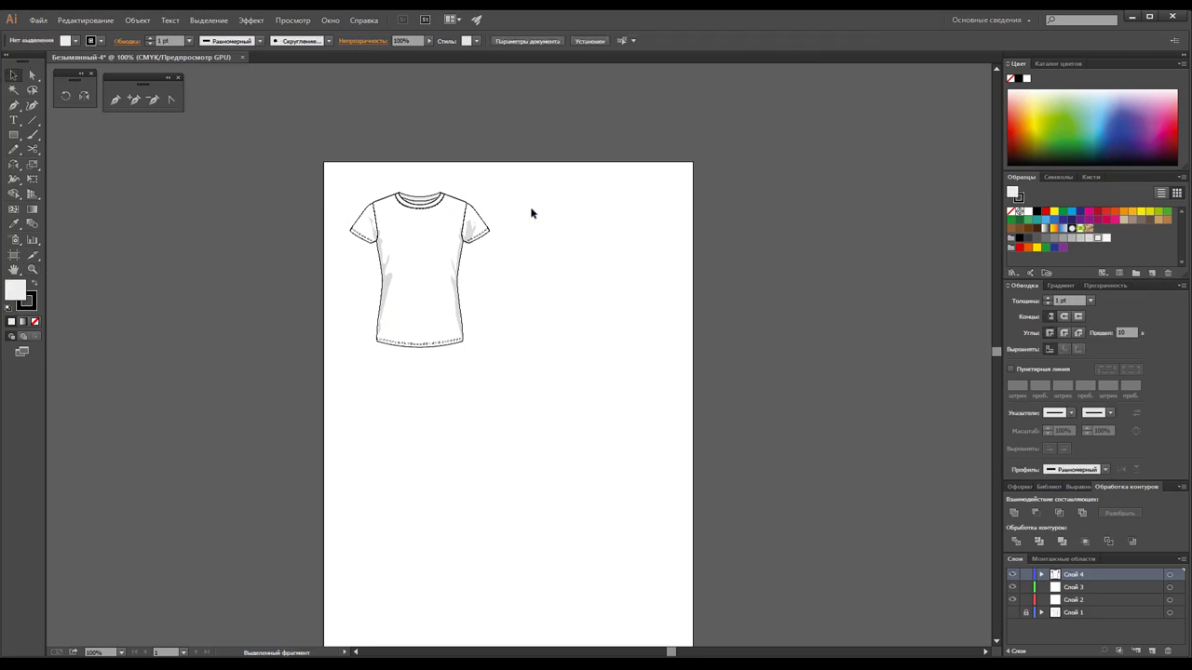
pyautogui.click(463, 212)
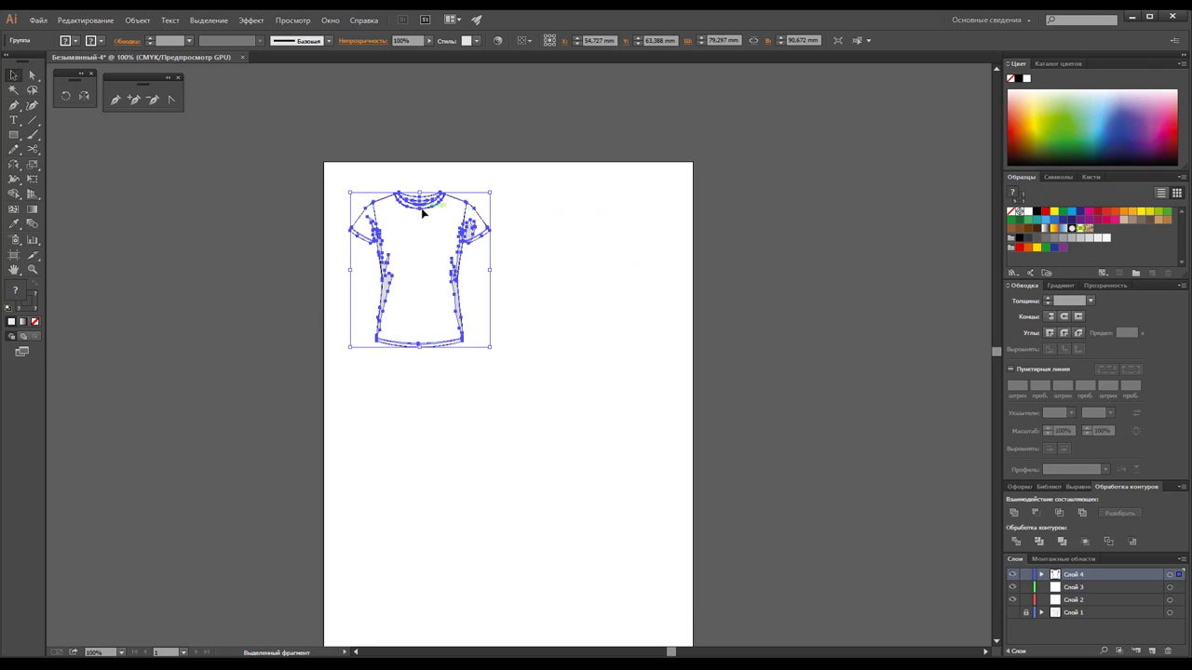
pyautogui.moveTo(426, 214)
pyautogui.mouseDown()
pyautogui.moveTo(600, 220)
pyautogui.moveTo(592, 242)
pyautogui.moveTo(583, 220)
pyautogui.mouseUp()
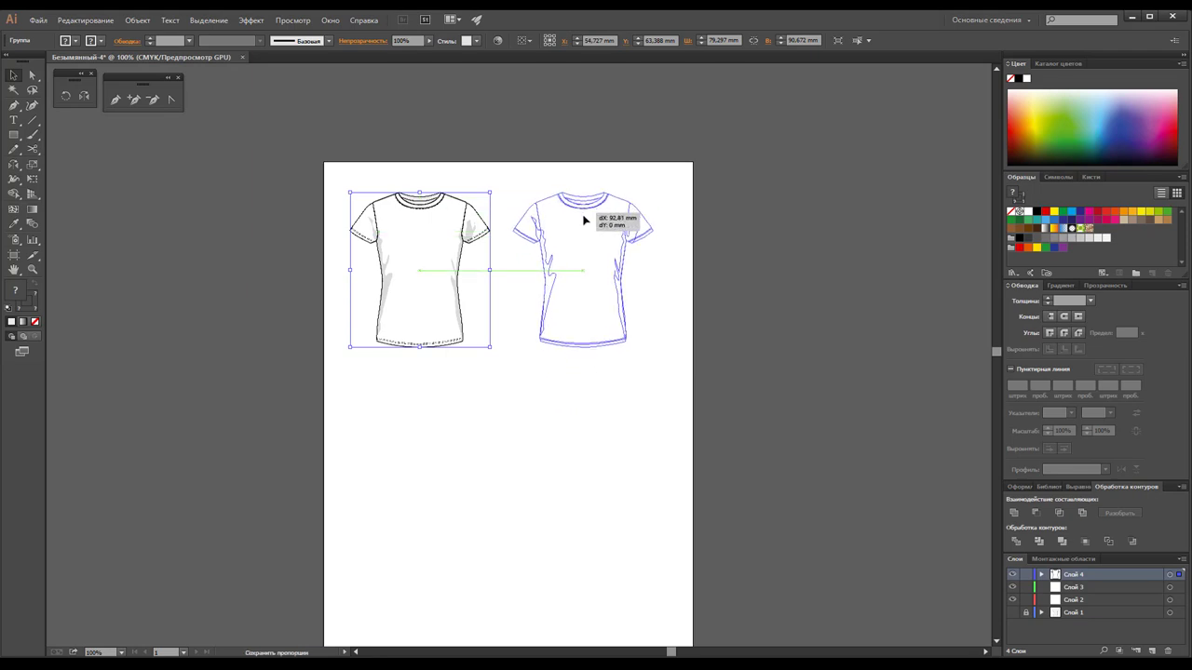
pyautogui.press('alt')
# Drop the T-shirt copy on the right and zoom in on it.
pyautogui.moveTo(583, 220); pyautogui.dragTo(583, 219)
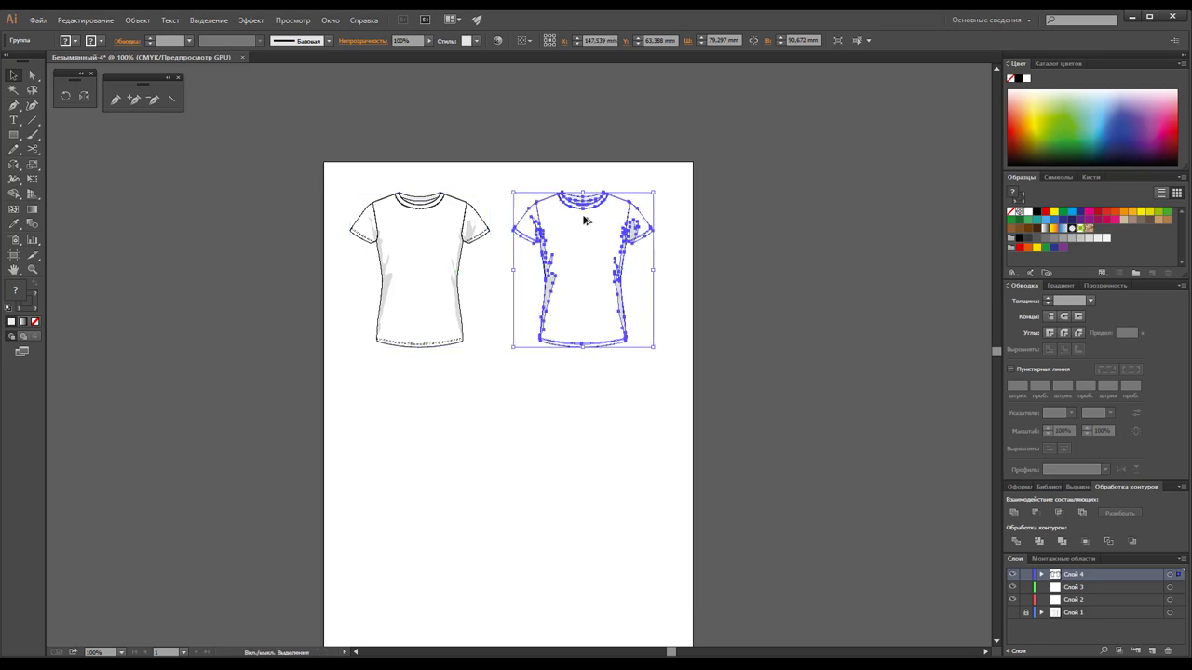
pyautogui.click(32, 269)
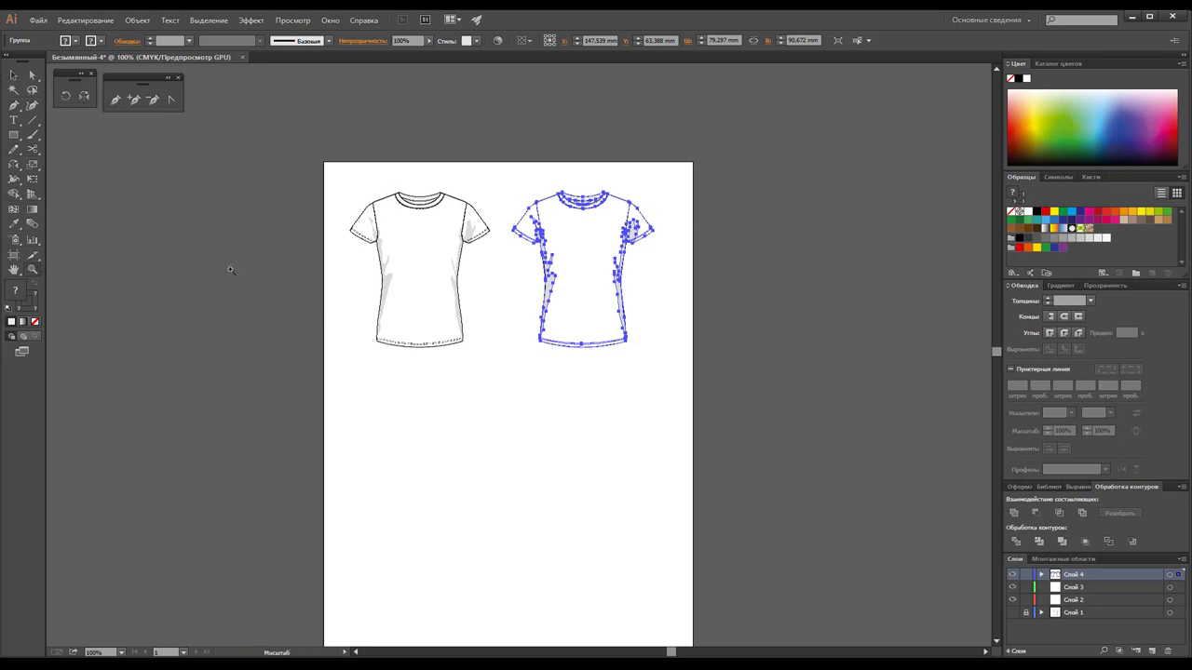
pyautogui.click(596, 257)
pyautogui.click(490, 349)
pyautogui.click(548, 361)
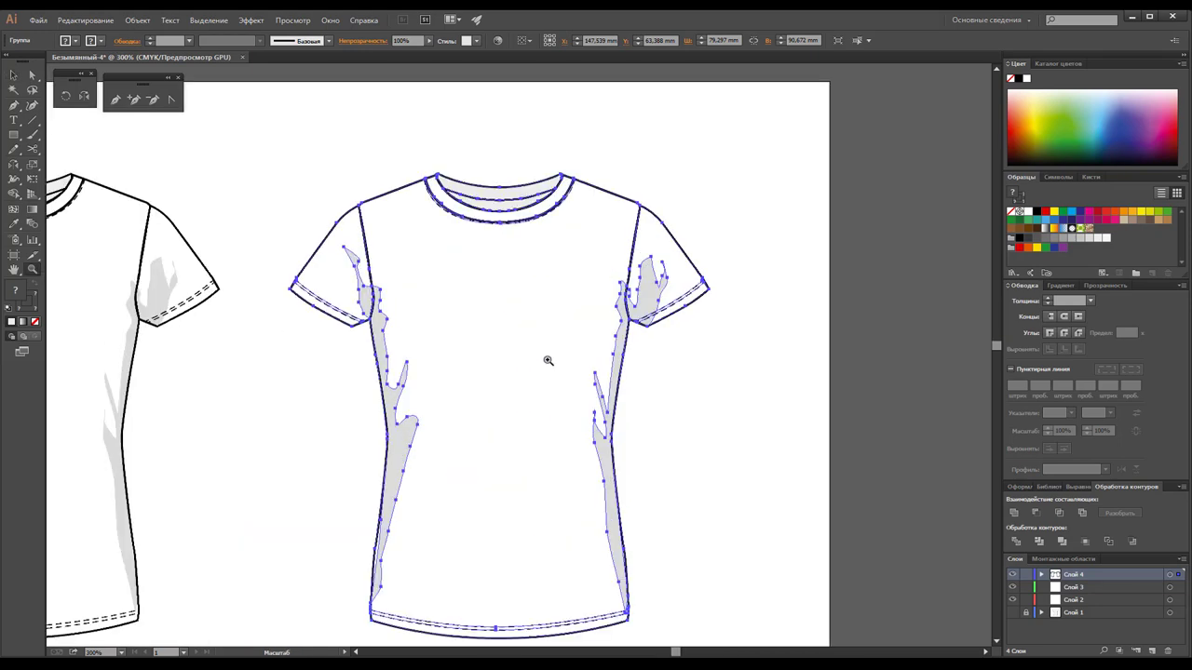
# Ungroup the right T-shirt copy.
pyautogui.click(13, 75)
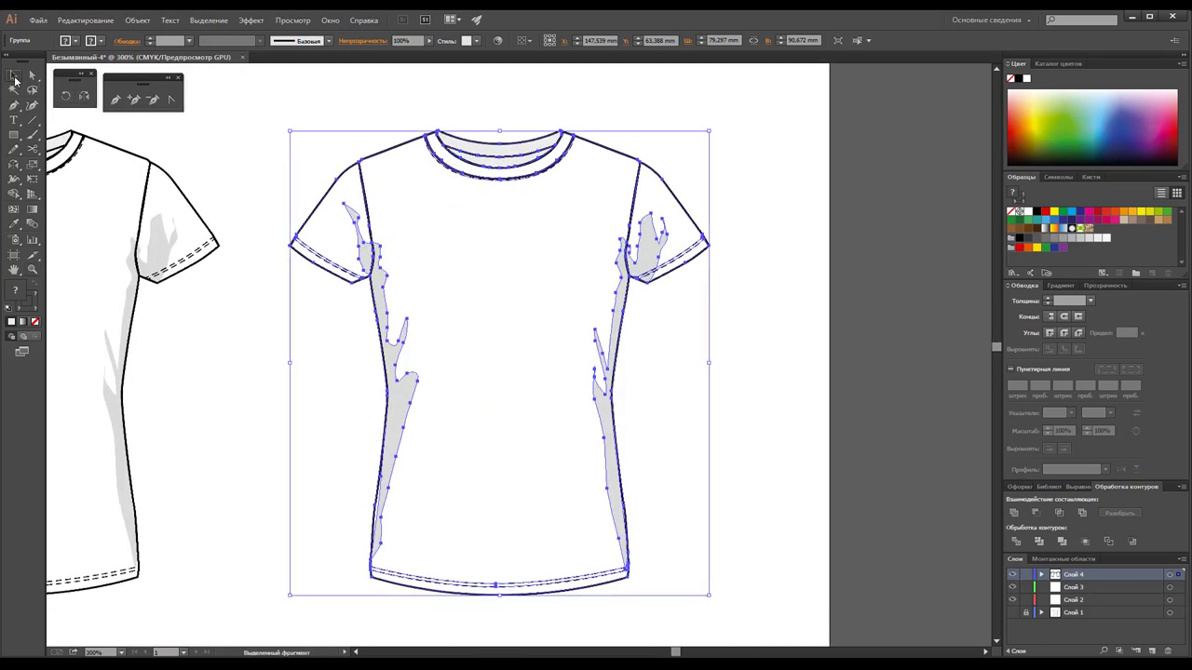
pyautogui.click(347, 172)
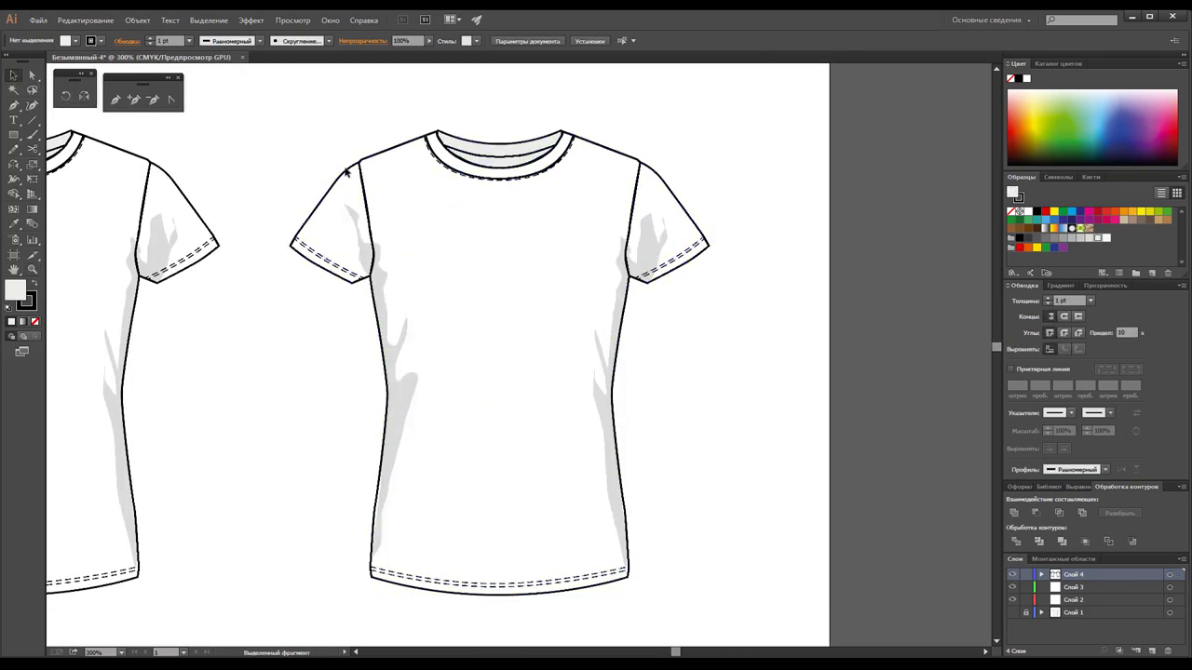
pyautogui.click(511, 177)
pyautogui.rightClick(512, 177)
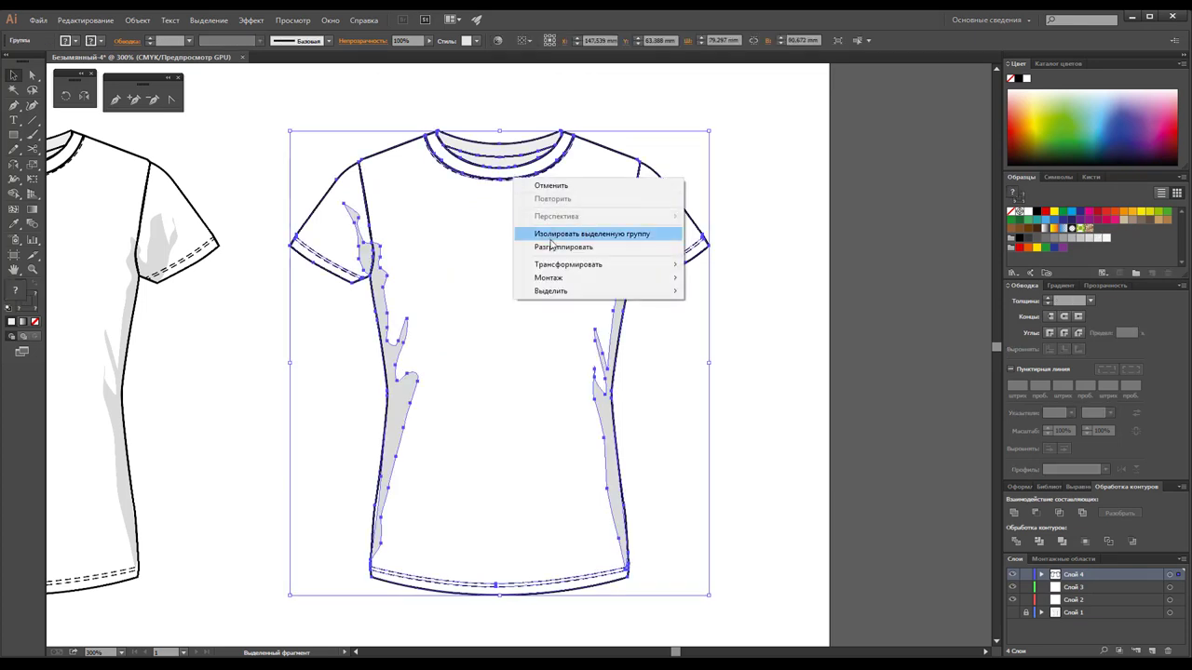
pyautogui.click(551, 248)
pyautogui.click(715, 365)
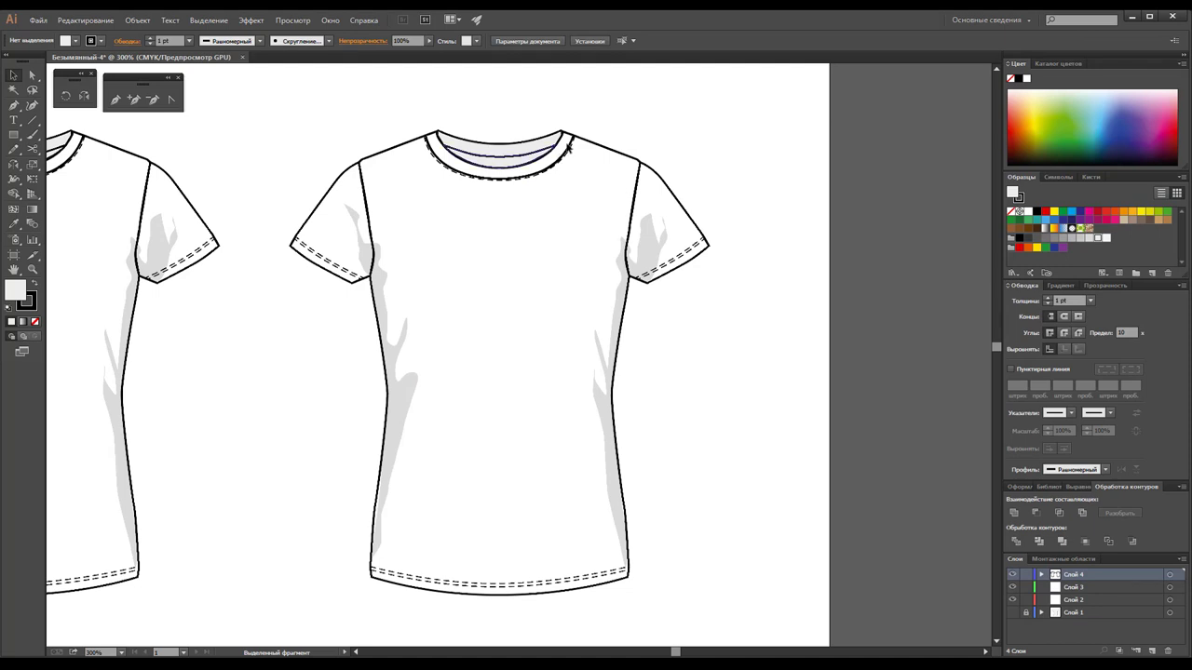
# Unite the body and collar paths, then make the outline a solid 1 pt stroke.
pyautogui.click(569, 140)
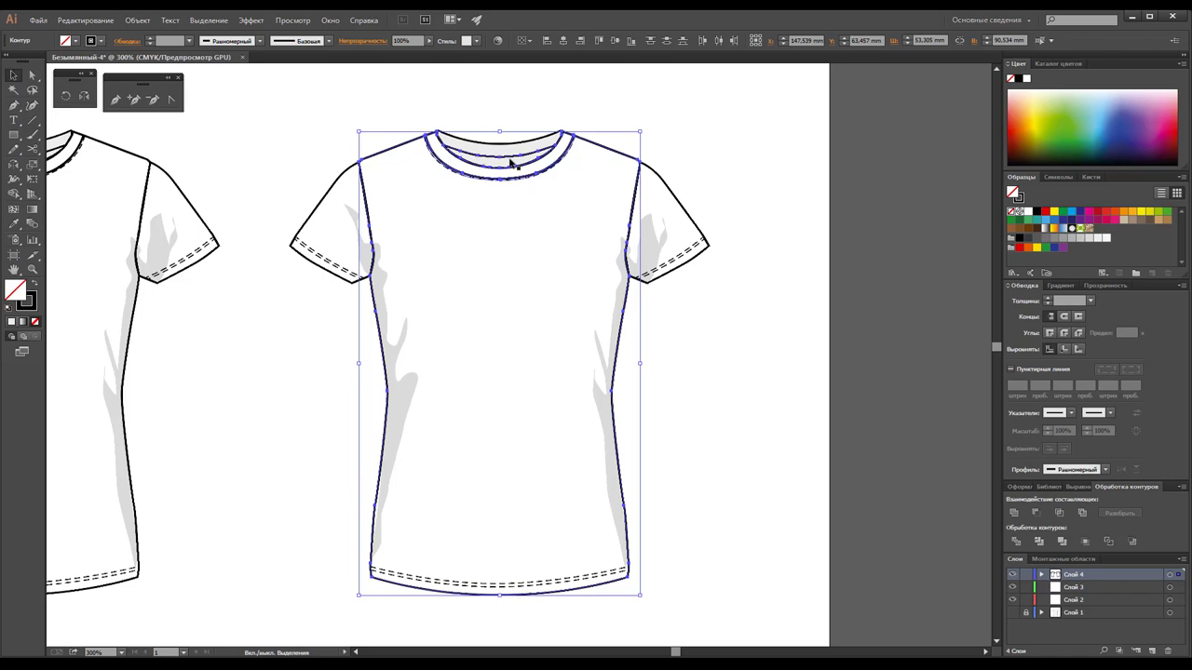
pyautogui.keyDown('shift'); pyautogui.click(540, 170); pyautogui.keyUp('shift')
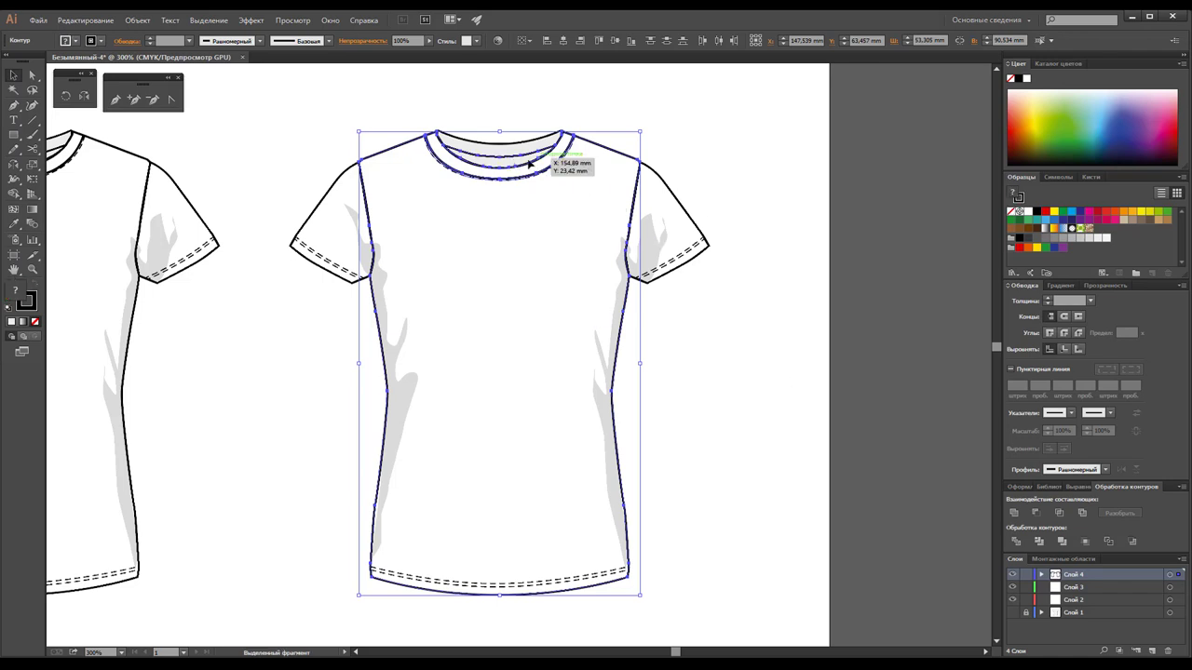
pyautogui.click(1013, 513)
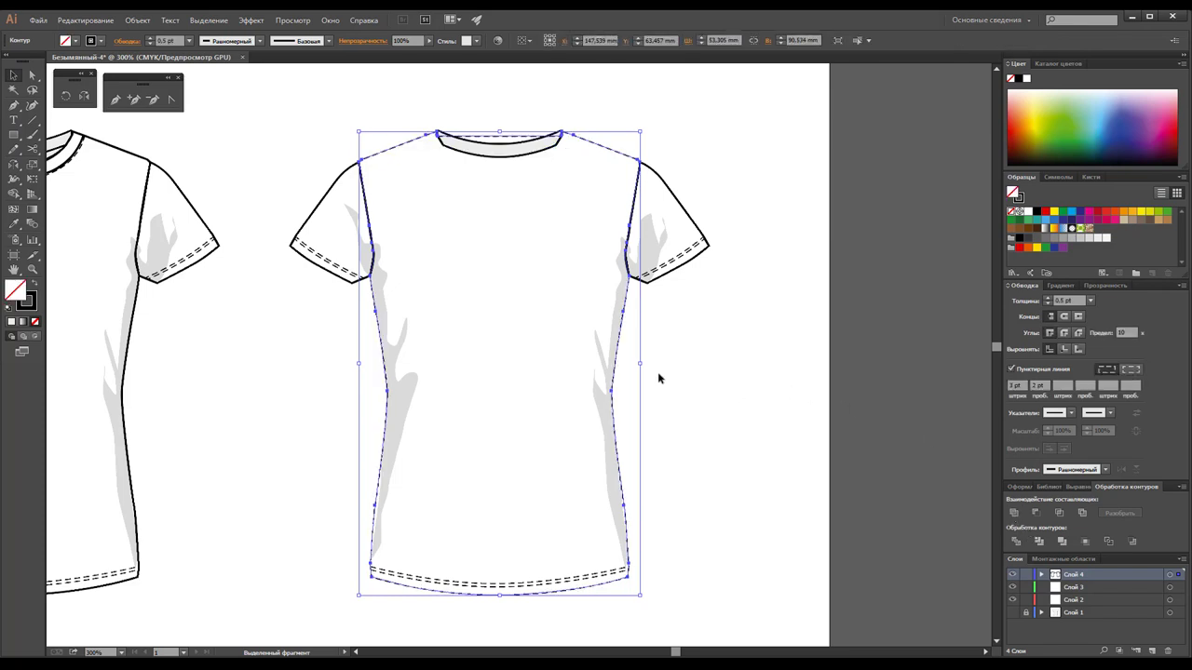
pyautogui.click(1011, 370)
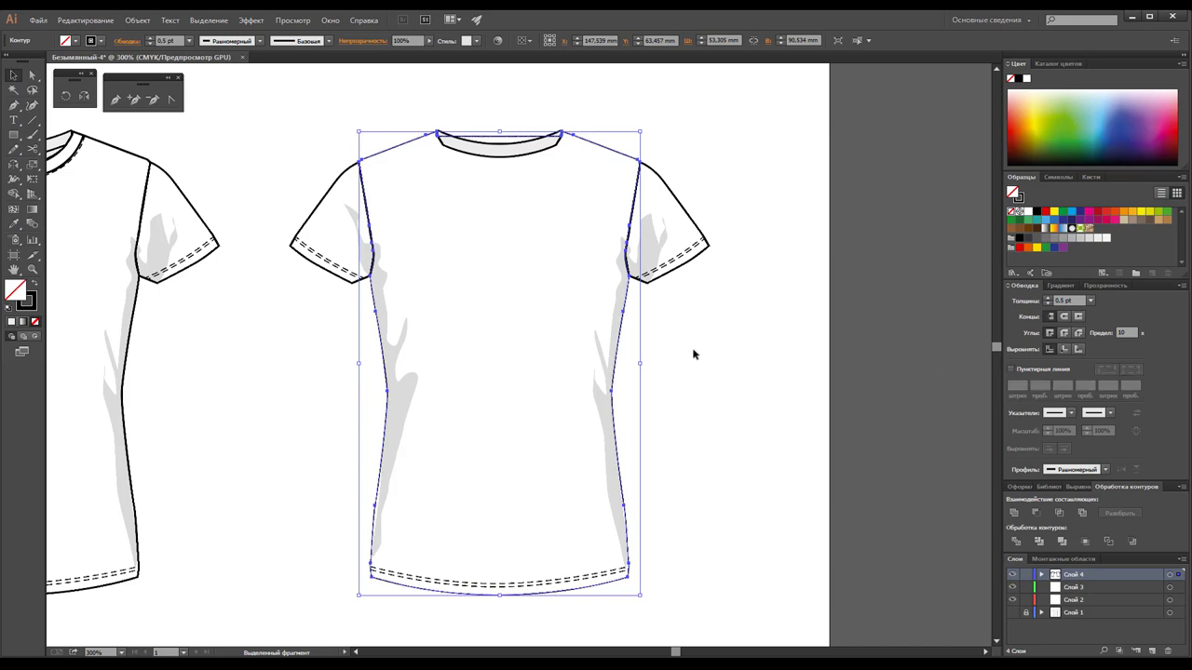
pyautogui.click(190, 41)
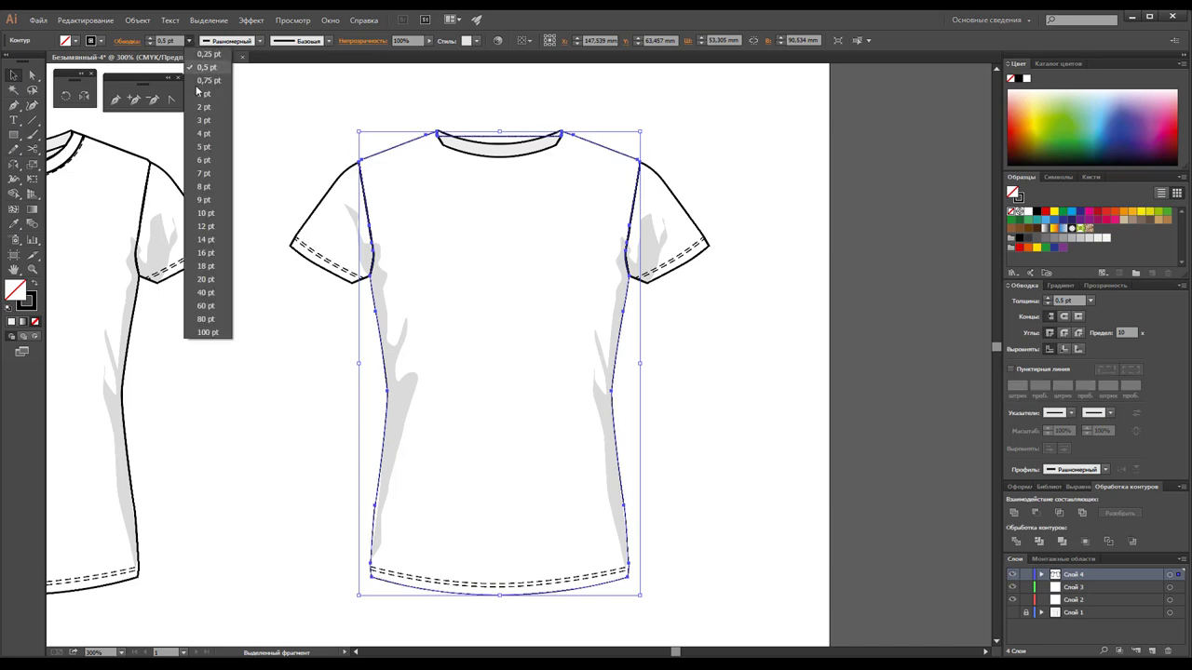
pyautogui.click(205, 98)
pyautogui.click(697, 419)
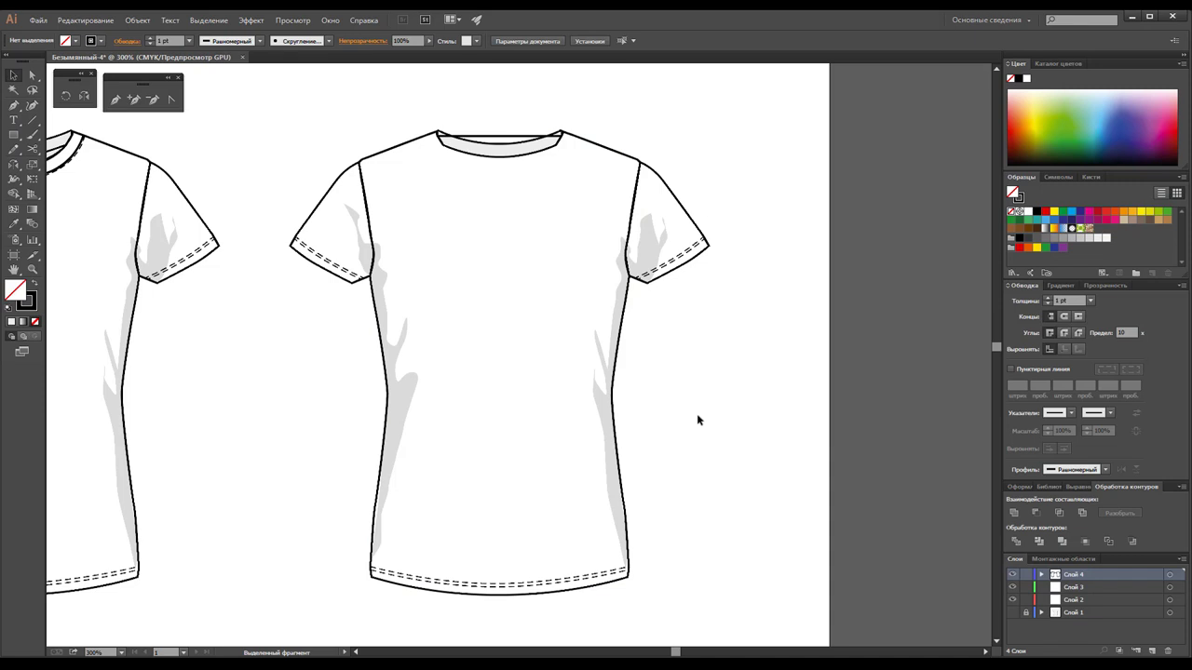
pyautogui.click(527, 139)
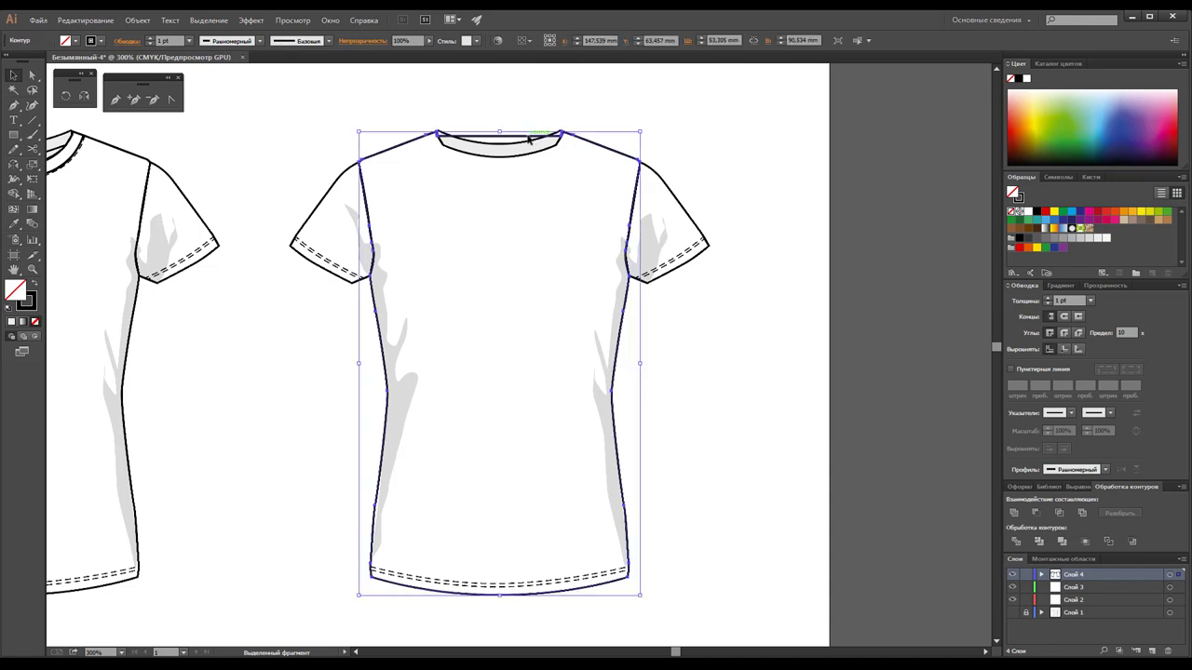
pyautogui.click(33, 268)
# Zoom into the collar and delete the anchors at its left and right corners.
pyautogui.click(485, 149)
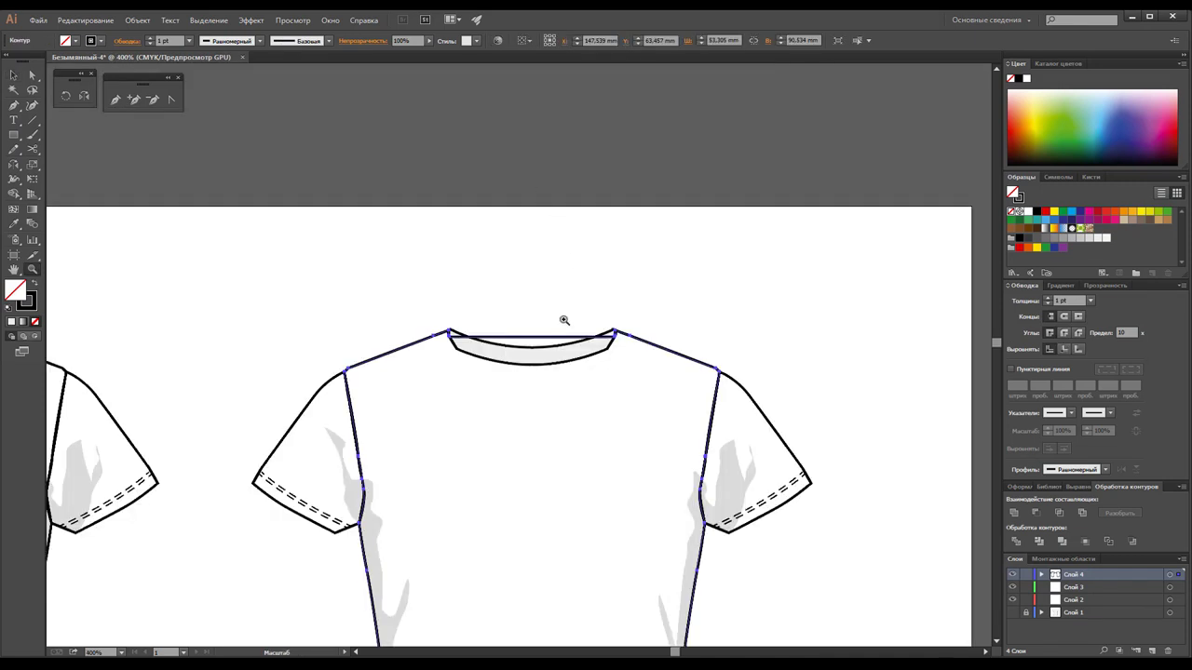
pyautogui.click(553, 362)
pyautogui.click(522, 351)
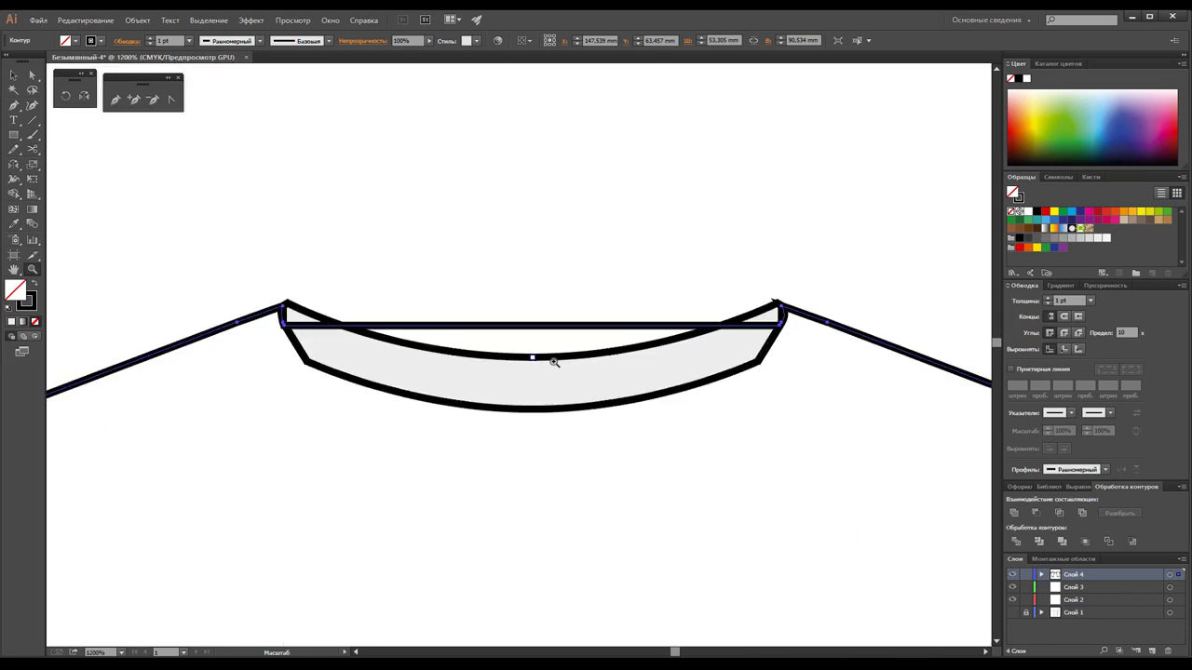
pyautogui.click(152, 99)
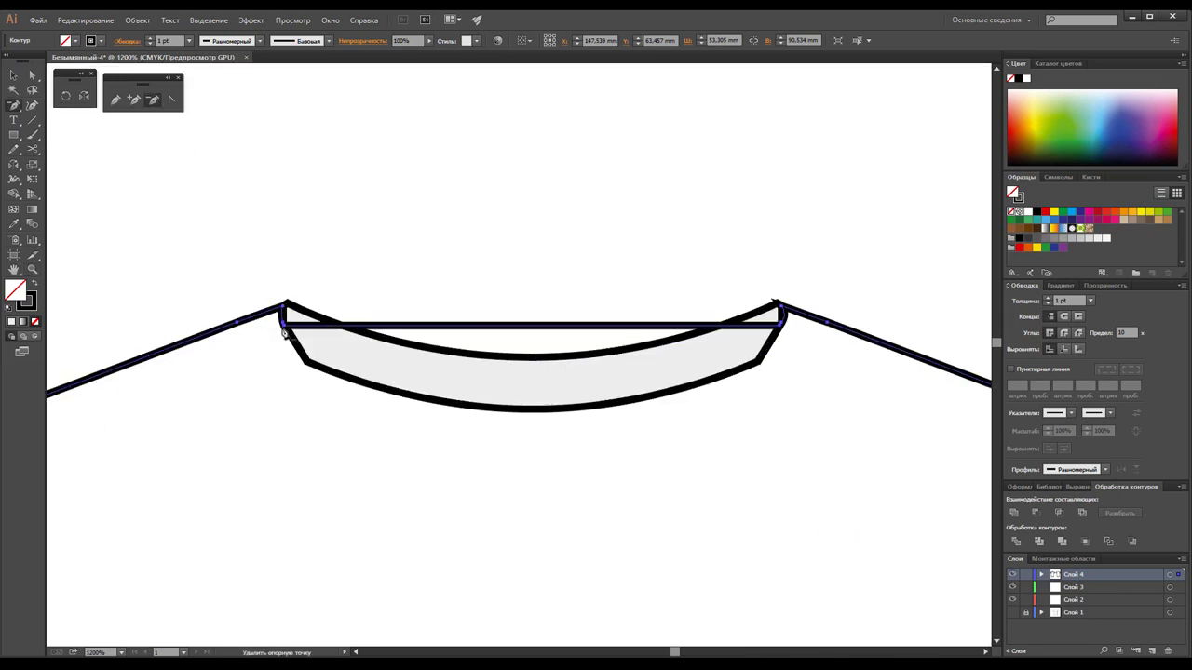
pyautogui.click(284, 325)
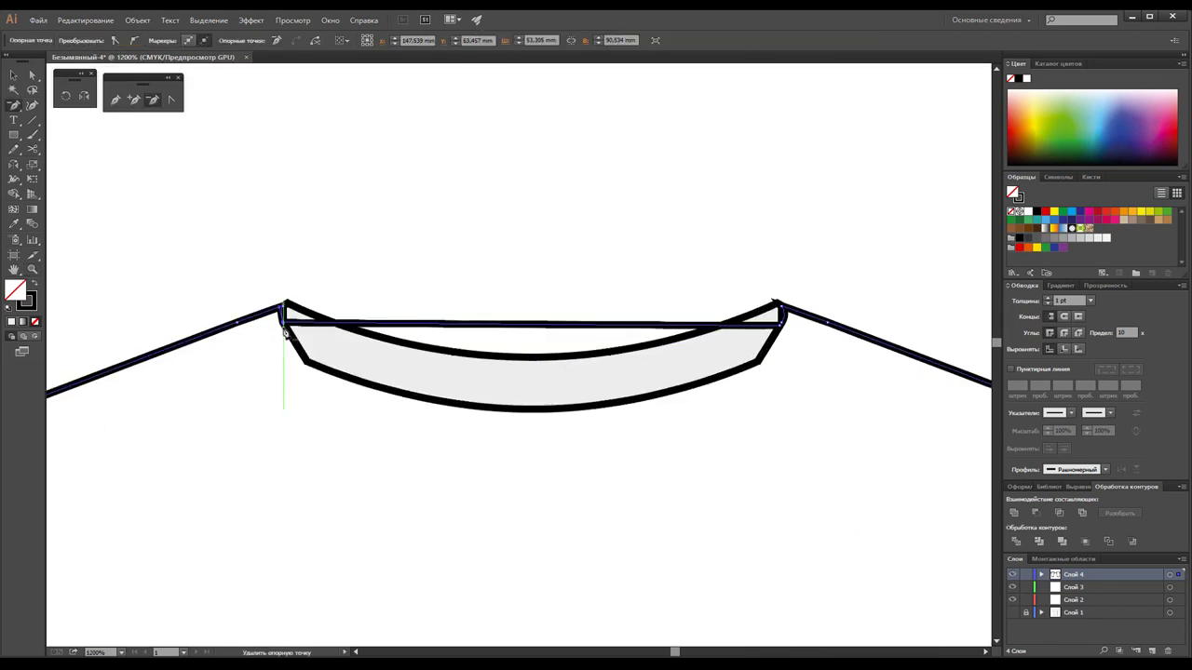
pyautogui.click(781, 334)
pyautogui.click(699, 356)
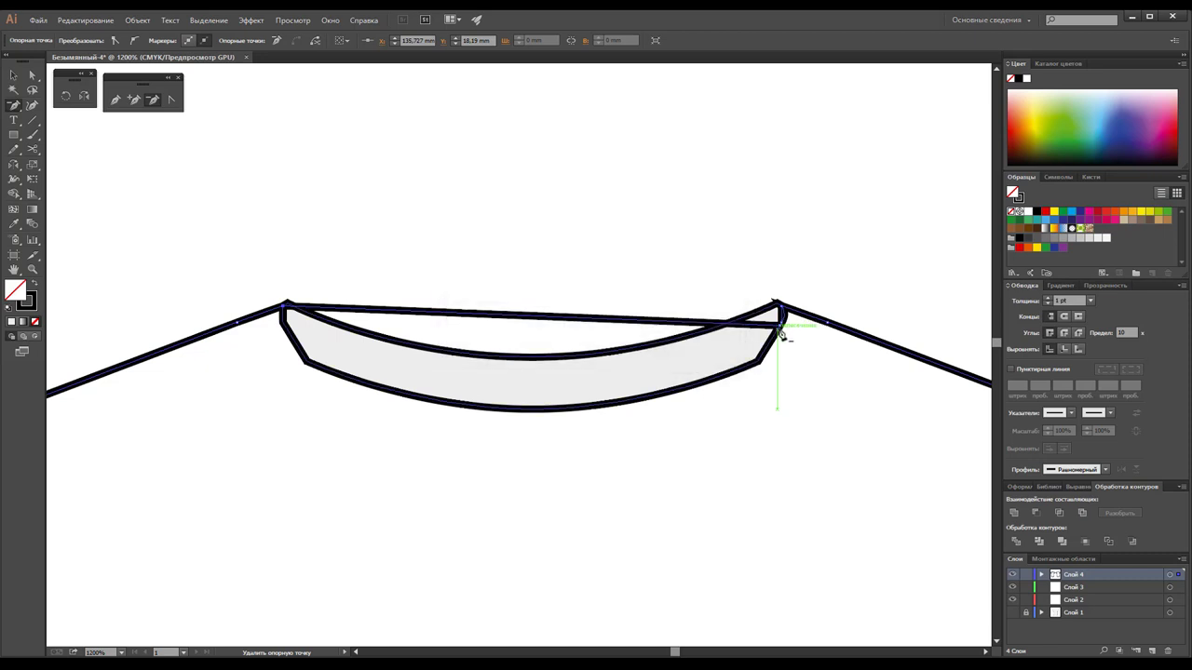
pyautogui.click(781, 334)
pyautogui.click(715, 355)
pyautogui.click(782, 326)
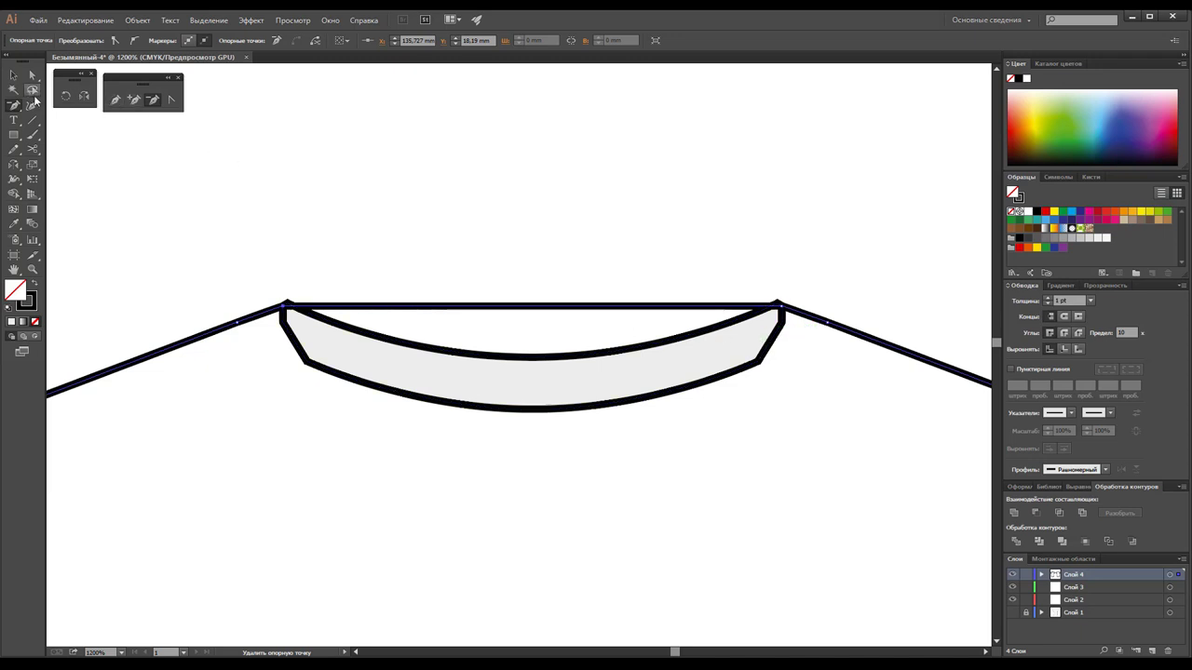
# Add a middle collar anchor, nudge it down, and curve the line along the neckline.
pyautogui.click(134, 99)
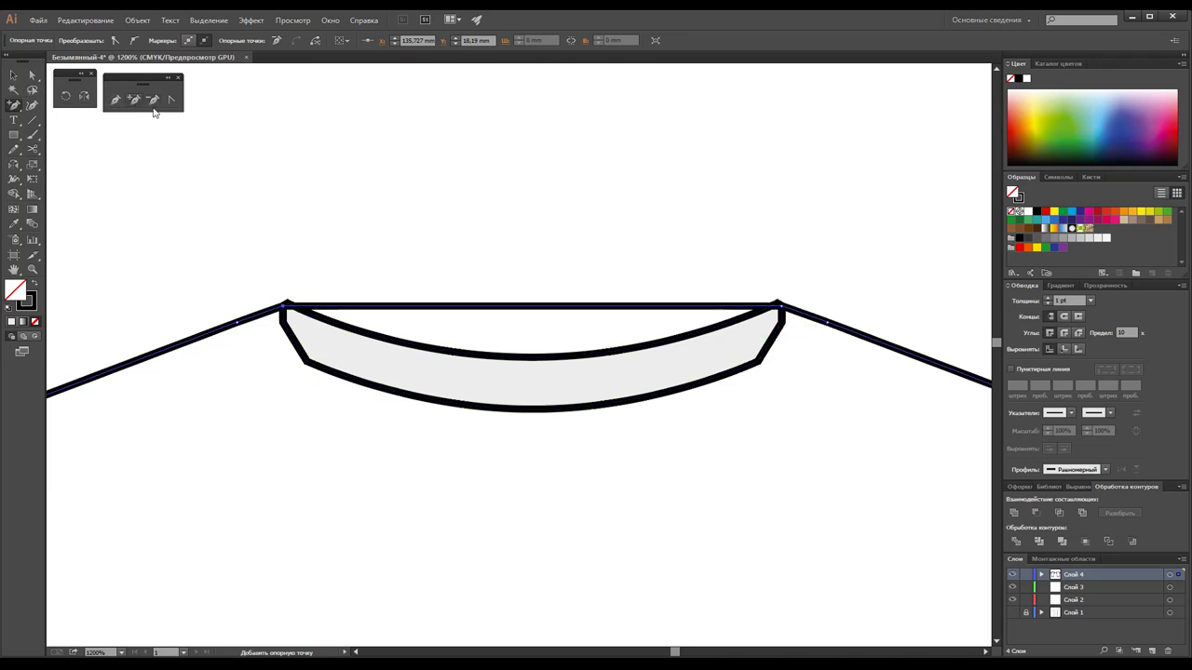
pyautogui.click(533, 306)
pyautogui.click(15, 77)
pyautogui.press('Down')
pyautogui.press('Down')
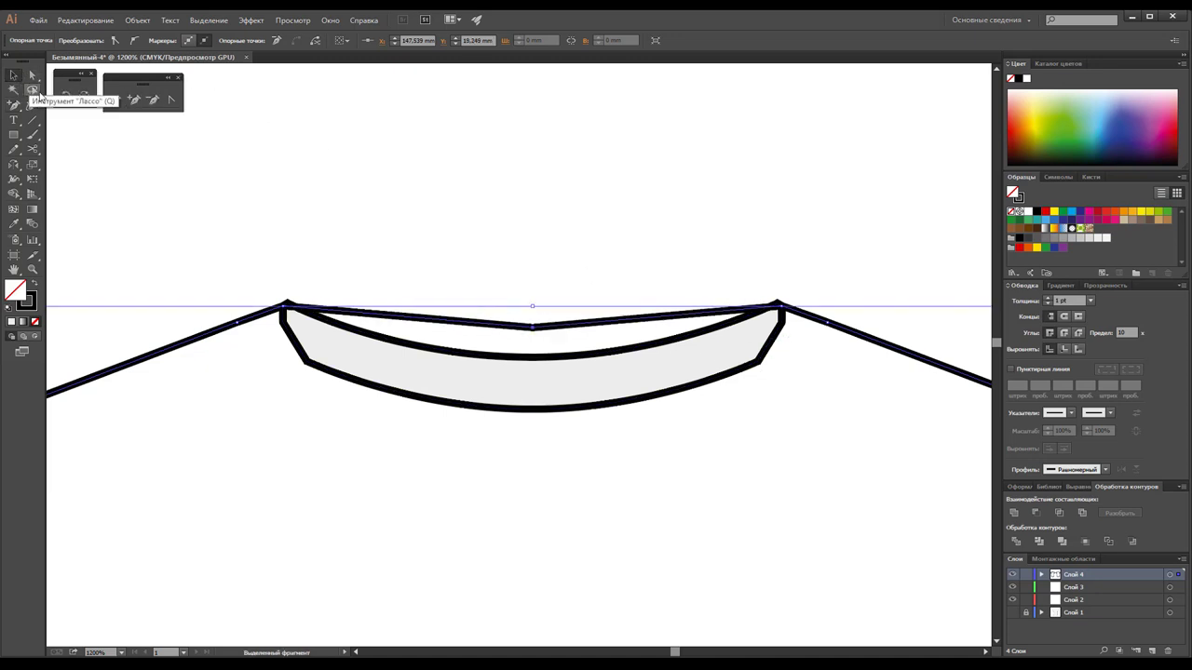
pyautogui.press('Down')
pyautogui.press('Down')
pyautogui.press('Down')
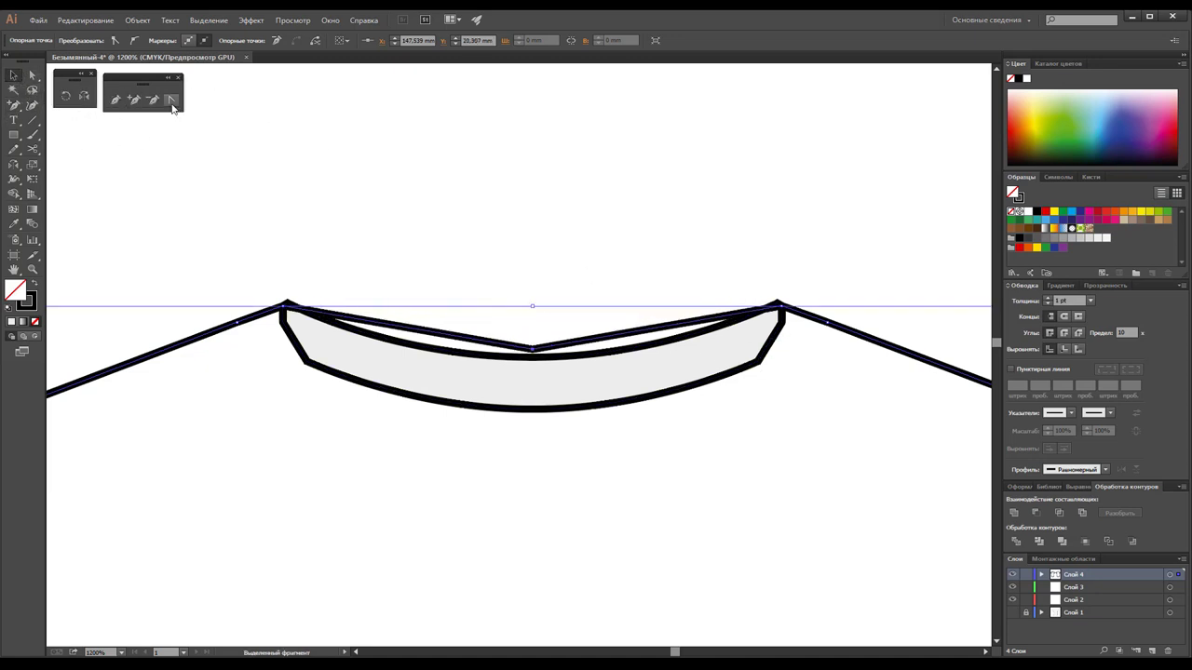
pyautogui.click(171, 98)
pyautogui.moveTo(532, 350); pyautogui.dragTo(395, 352)
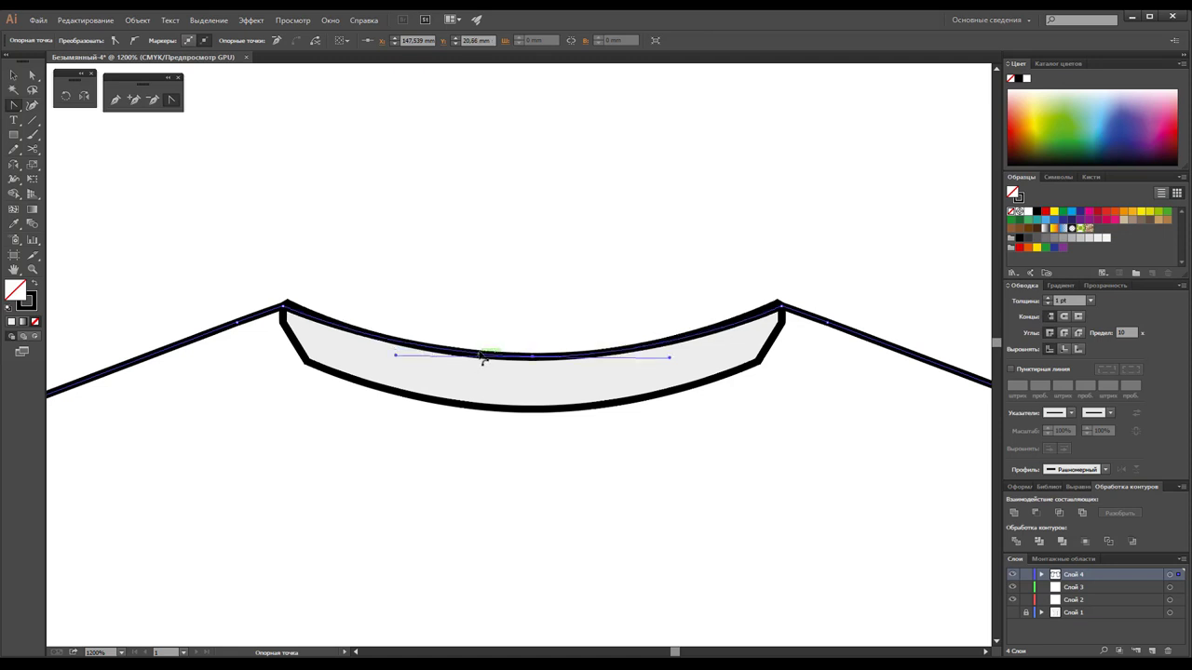
pyautogui.moveTo(482, 357); pyautogui.dragTo(471, 352)
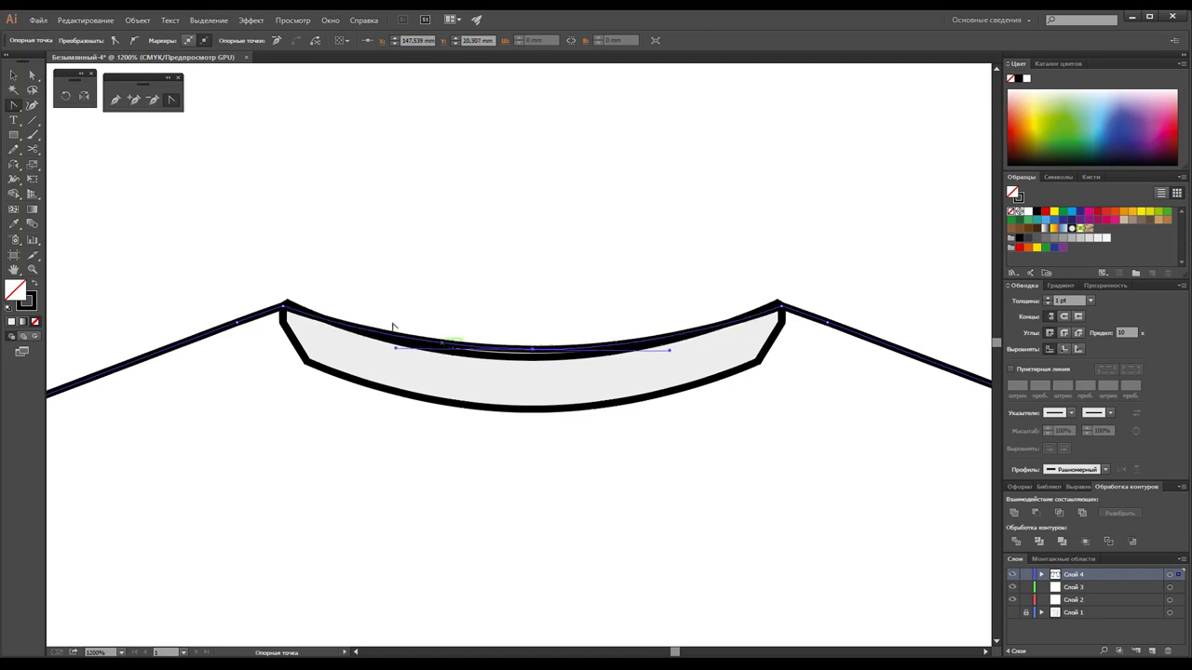
# Select the grey neckband shape and nudge its inner top curve upward.
pyautogui.click(32, 76)
pyautogui.click(511, 361)
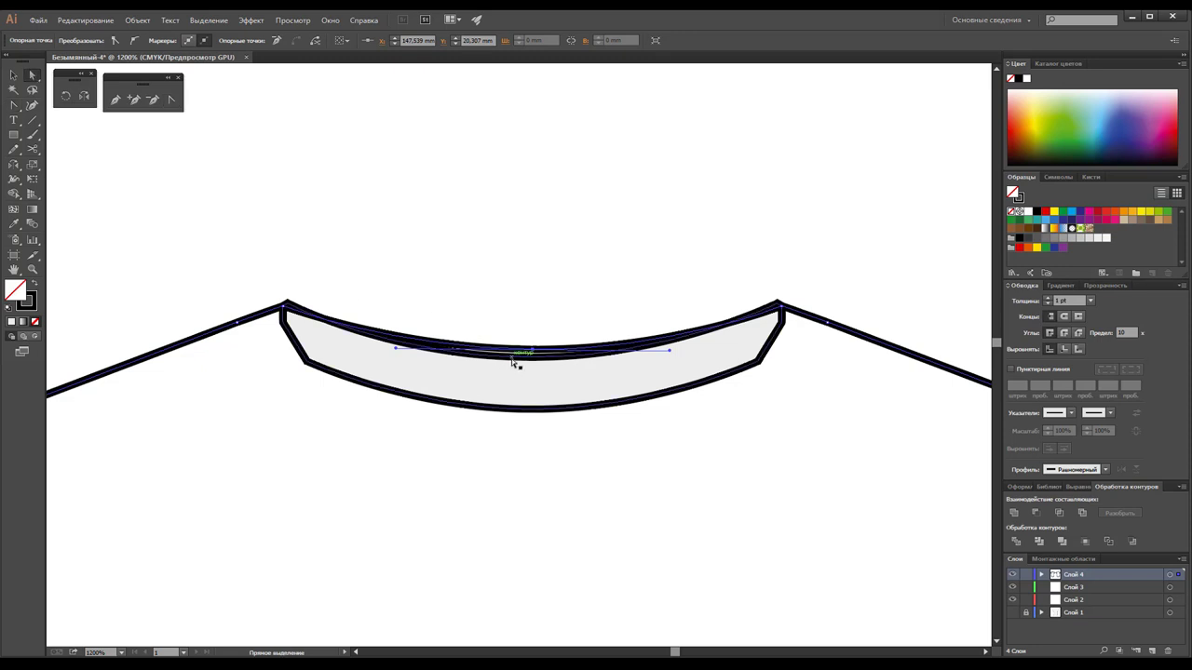
pyautogui.click(533, 362)
pyautogui.press('Up')
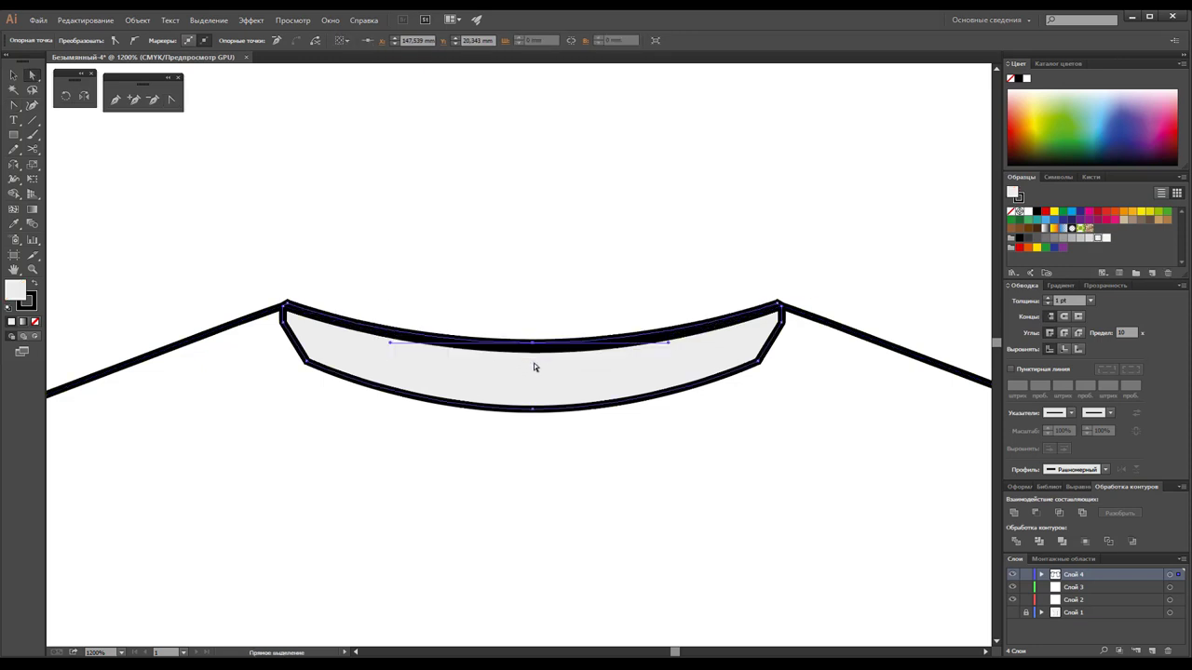
# Delete the inner shape's left and right corner points and round its outline corners.
pyautogui.click(284, 320)
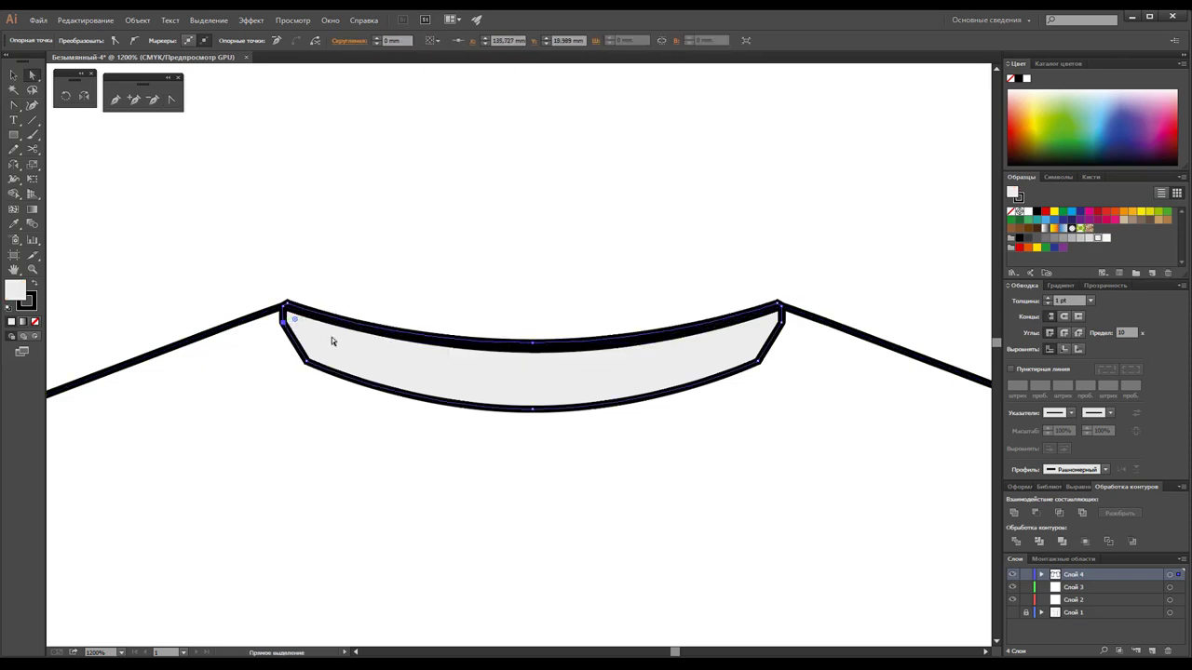
pyautogui.click(150, 101)
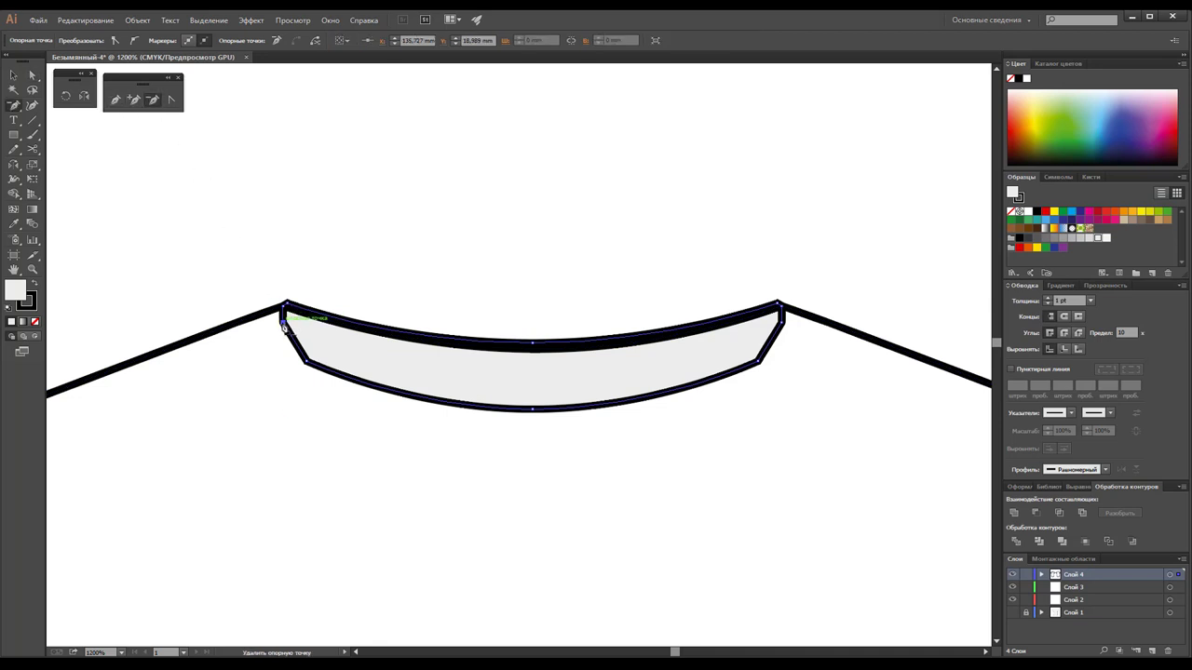
pyautogui.click(284, 323)
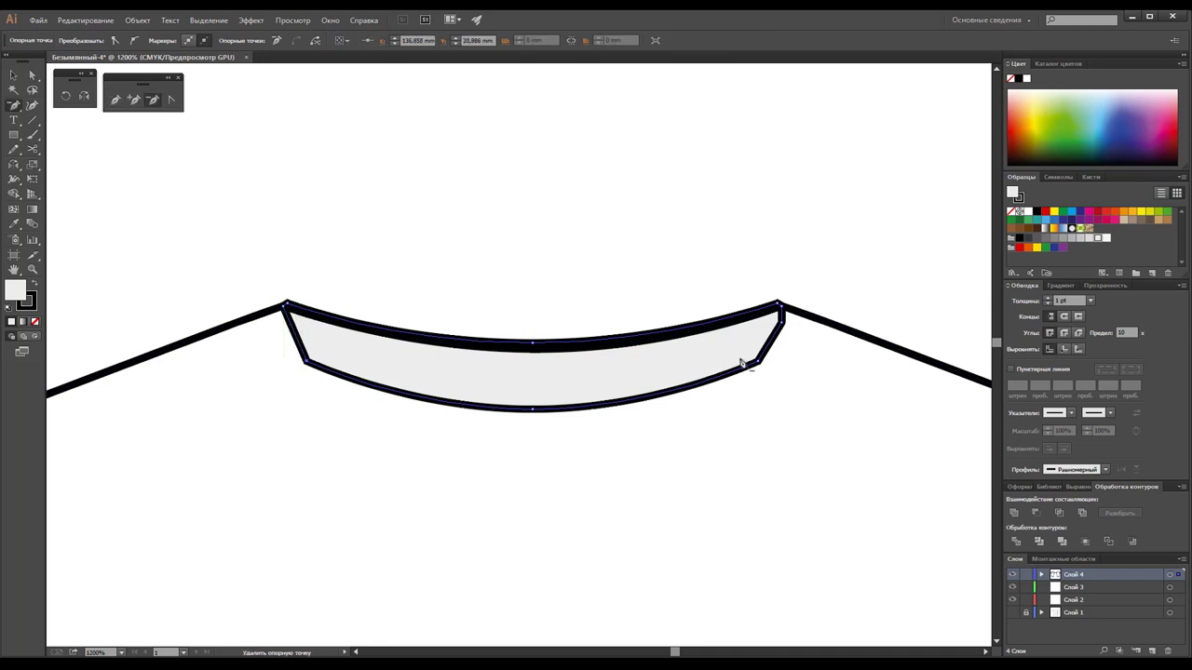
pyautogui.click(780, 311)
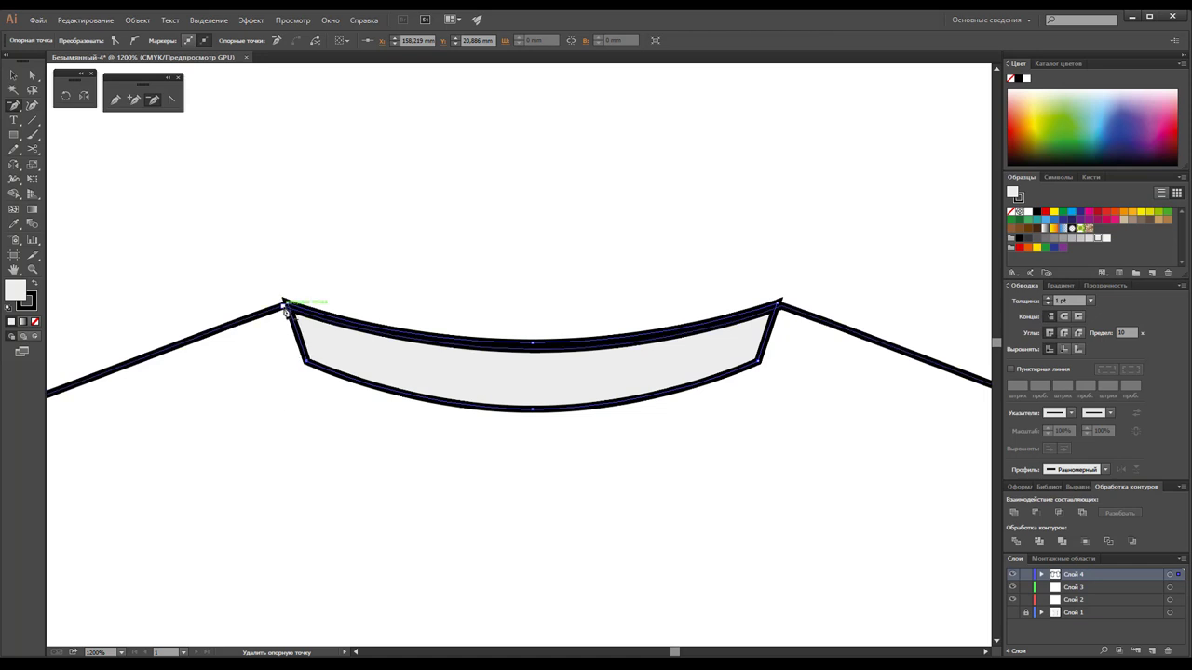
pyautogui.click(13, 75)
pyautogui.click(290, 309)
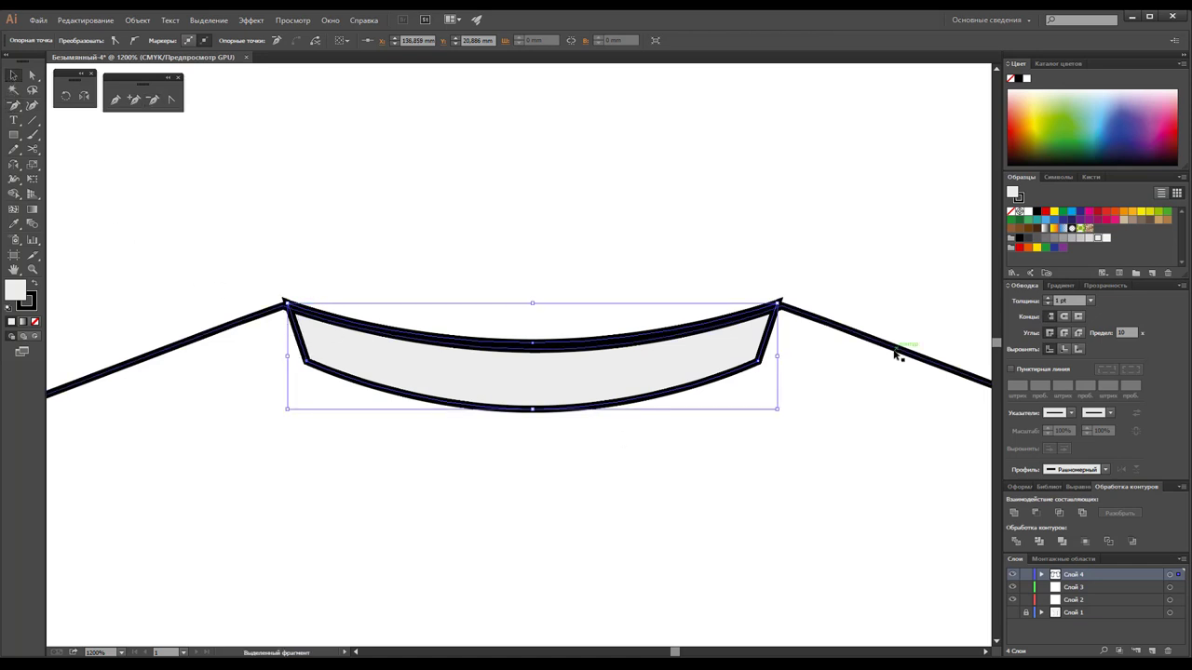
pyautogui.click(1064, 333)
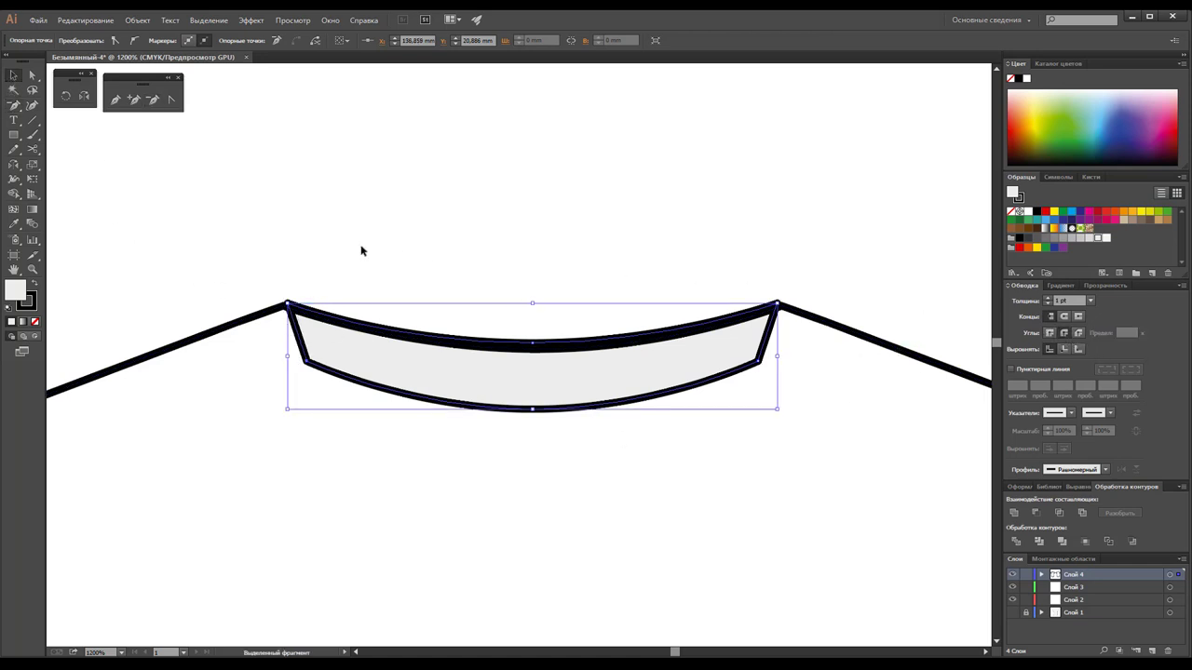
# Move the band's lower corners up onto the shoulder line and remove extra lower-curve points.
pyautogui.click(31, 75)
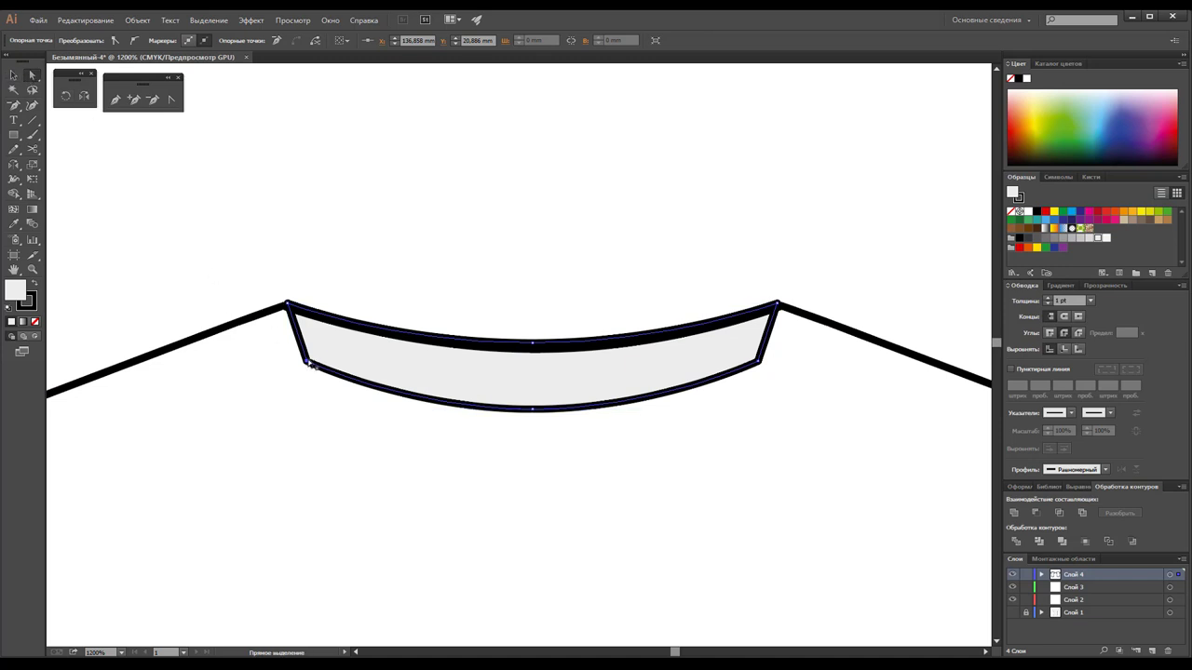
pyautogui.moveTo(309, 361); pyautogui.dragTo(242, 318)
pyautogui.moveTo(759, 363); pyautogui.dragTo(829, 324)
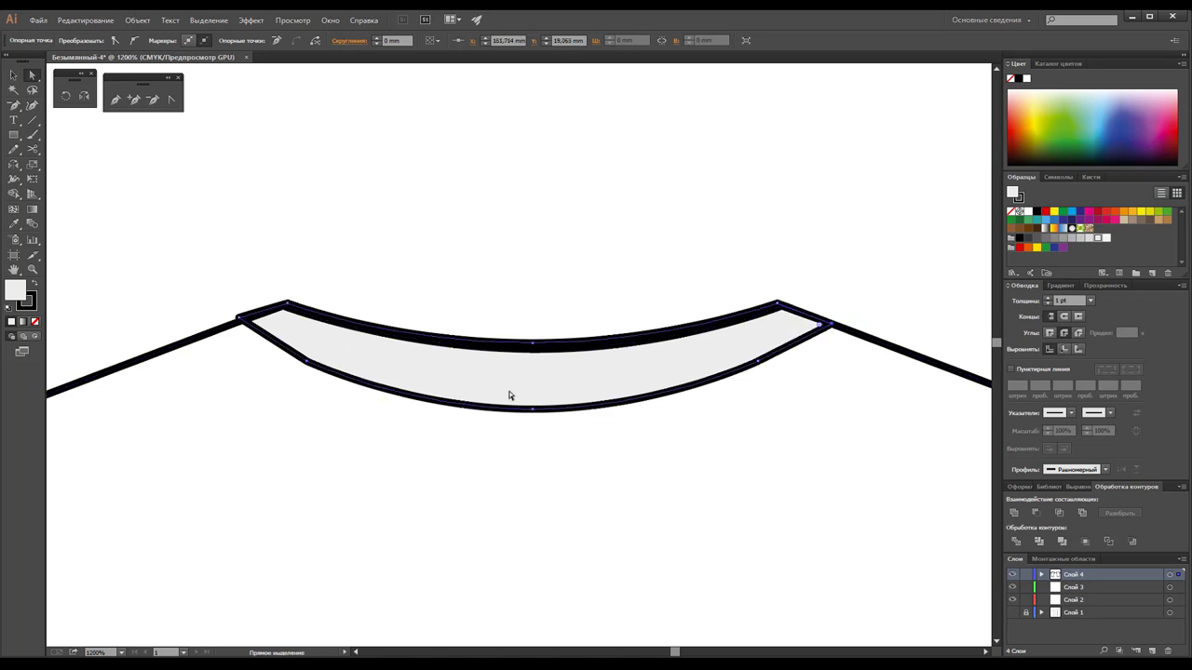
pyautogui.click(153, 99)
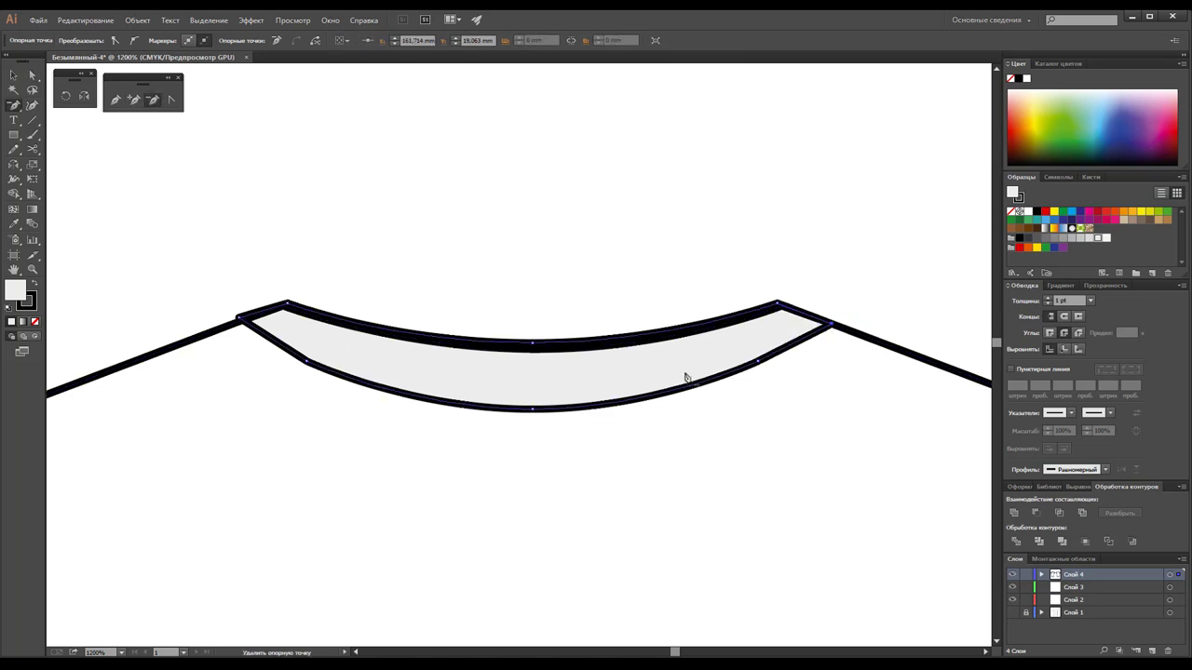
pyautogui.click(759, 362)
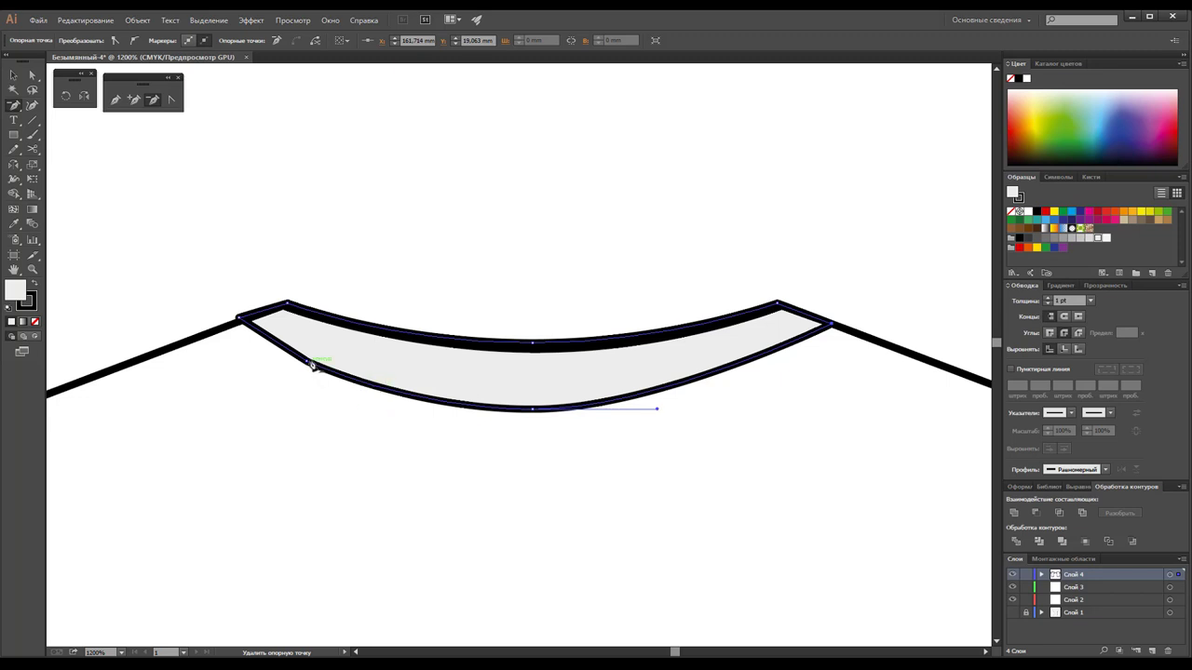
pyautogui.click(307, 361)
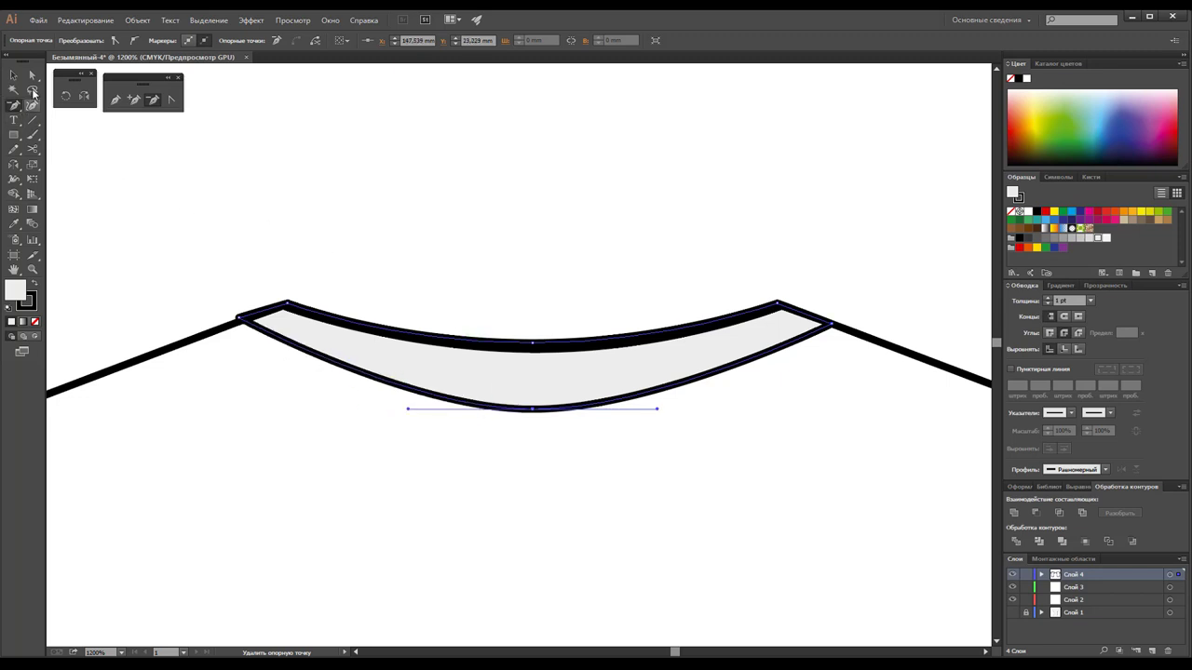
# Reshape the band's lower curve with a raised bottom point and smooth horizontal handles.
pyautogui.click(33, 75)
pyautogui.moveTo(239, 319); pyautogui.dragTo(234, 324)
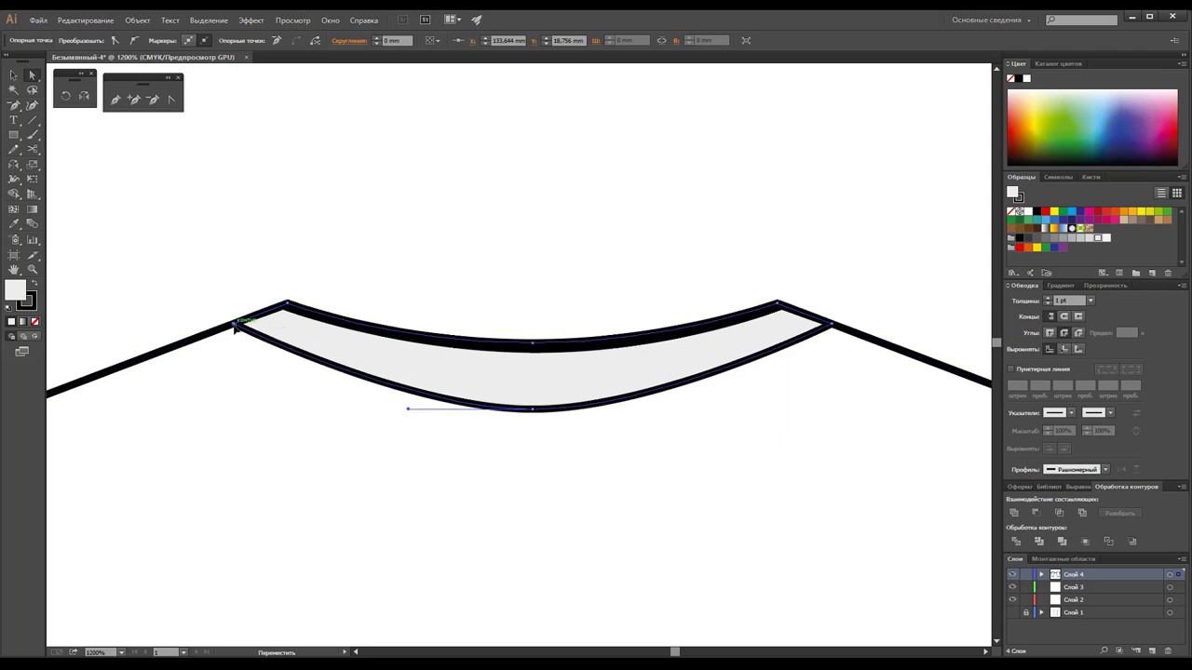
pyautogui.click(832, 328)
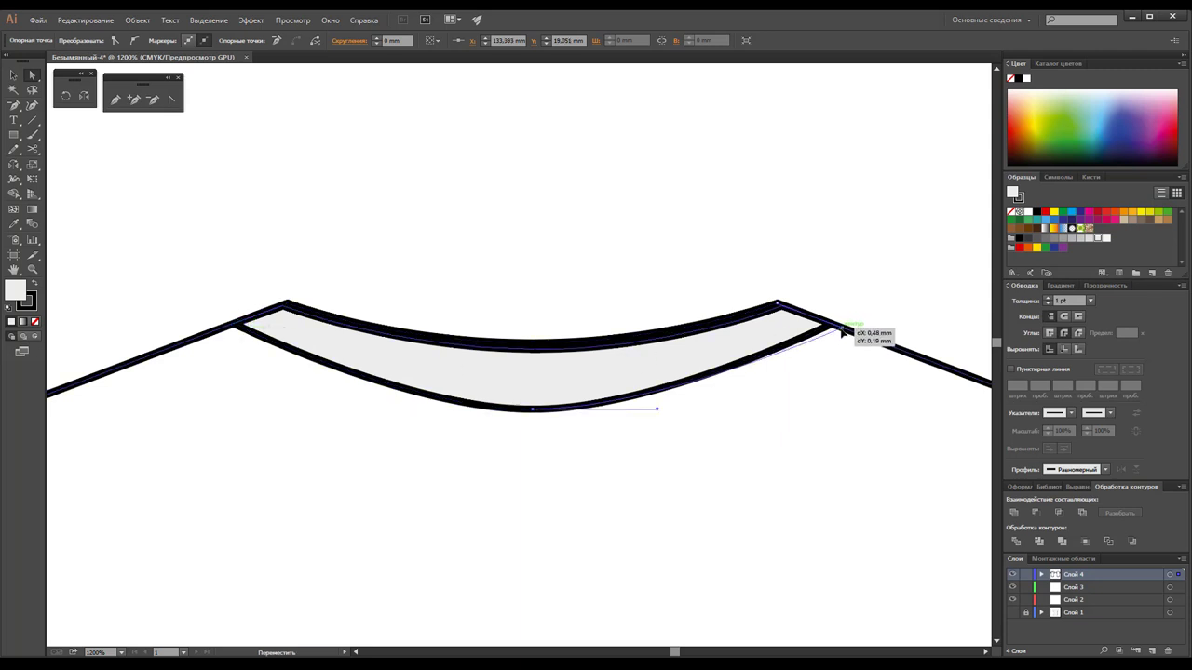
pyautogui.moveTo(532, 408); pyautogui.dragTo(535, 397)
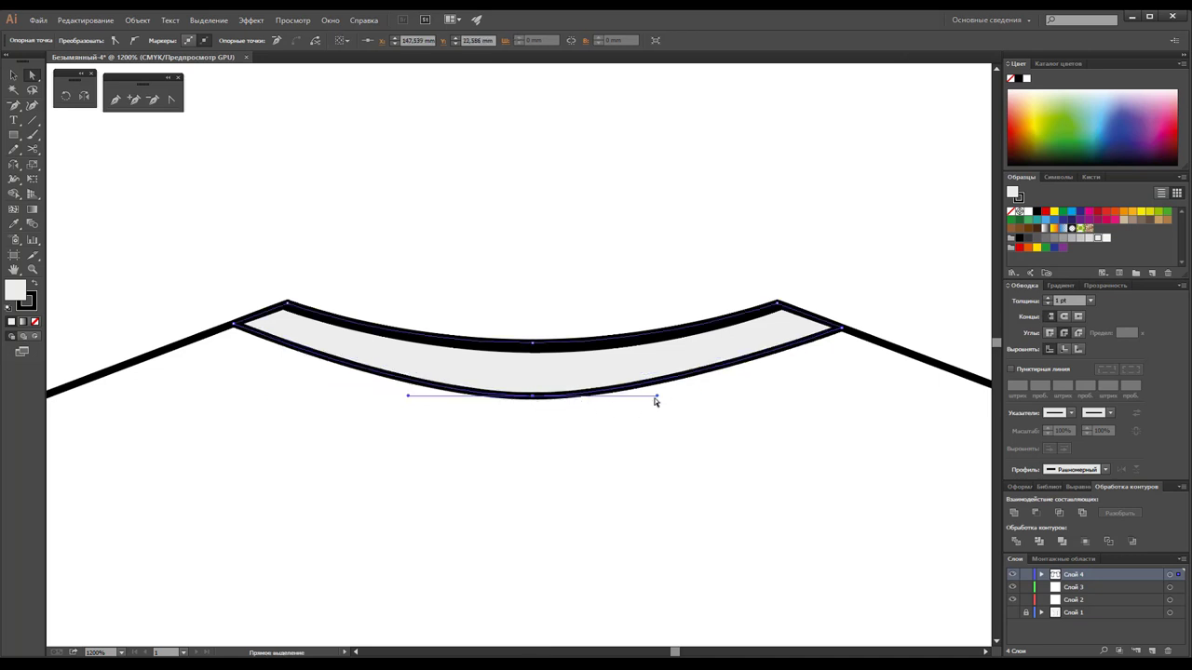
pyautogui.click(171, 99)
pyautogui.click(532, 396)
pyautogui.moveTo(534, 398); pyautogui.dragTo(733, 402)
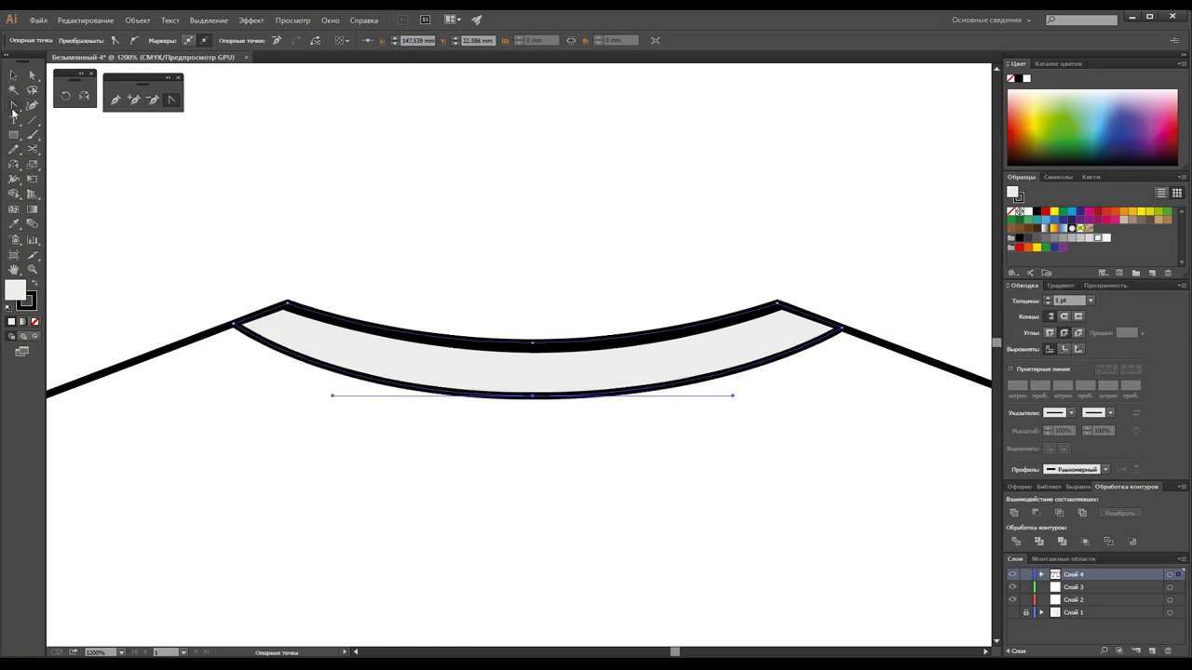
pyautogui.click(31, 75)
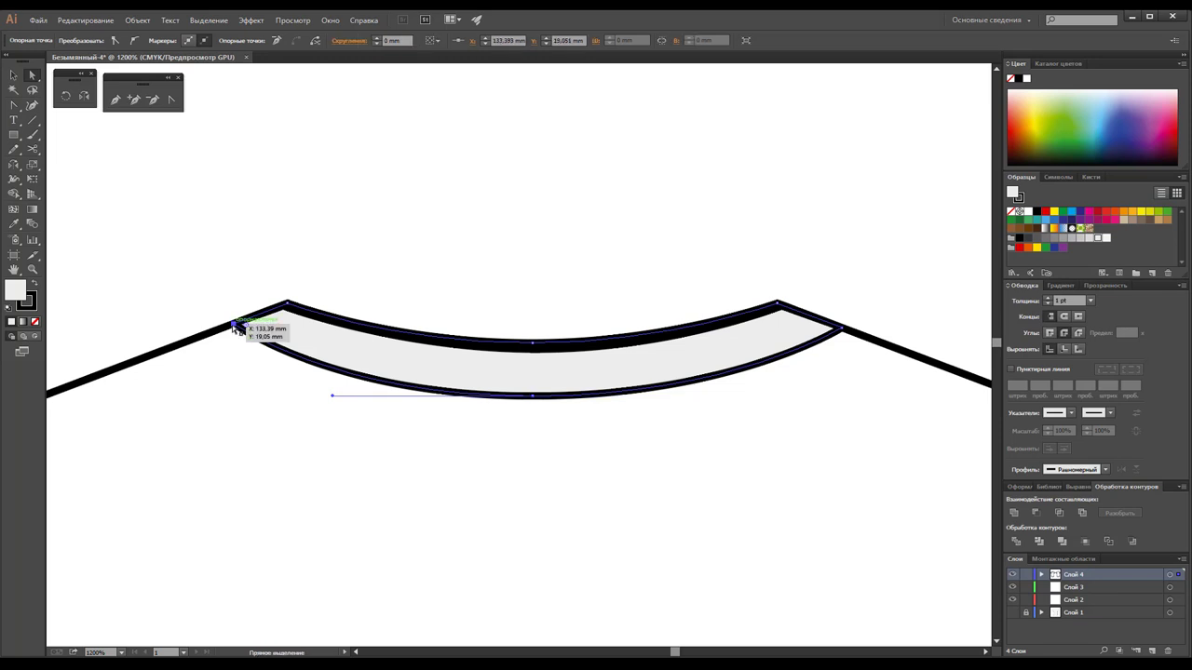
pyautogui.moveTo(234, 324); pyautogui.dragTo(228, 325)
# Change the neckband shape's fill to white.
pyautogui.click(378, 221)
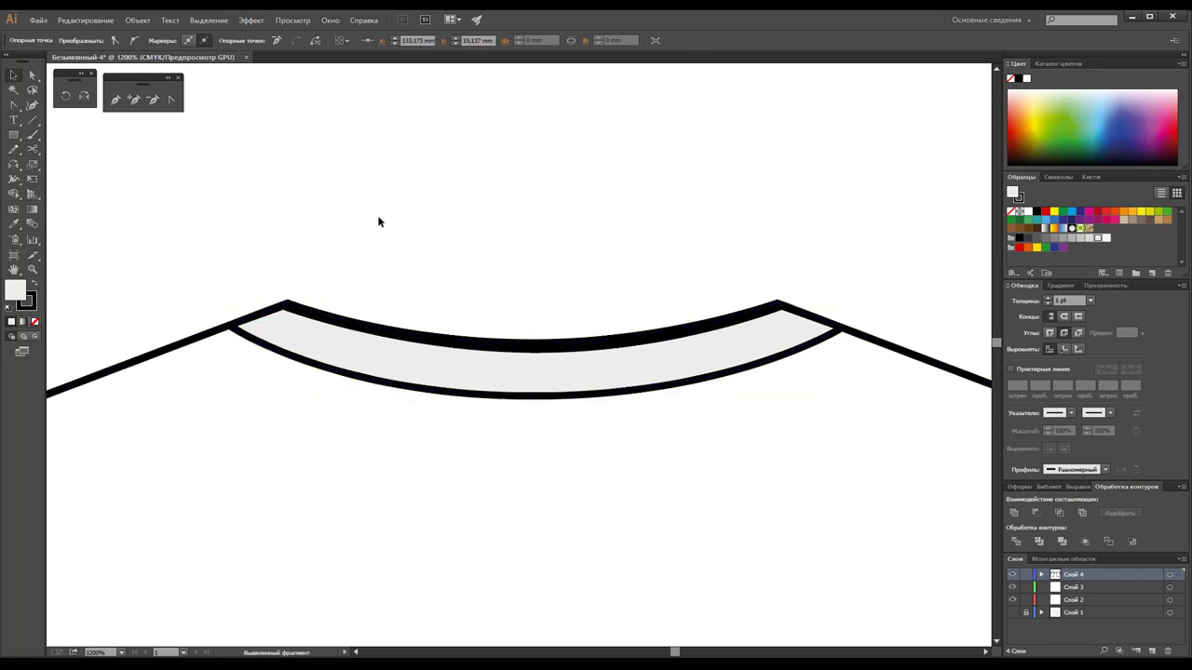
pyautogui.press('z')
pyautogui.keyDown('alt'); pyautogui.click(524, 434); pyautogui.keyUp('alt')
pyautogui.keyDown('alt'); pyautogui.click(489, 426); pyautogui.keyUp('alt')
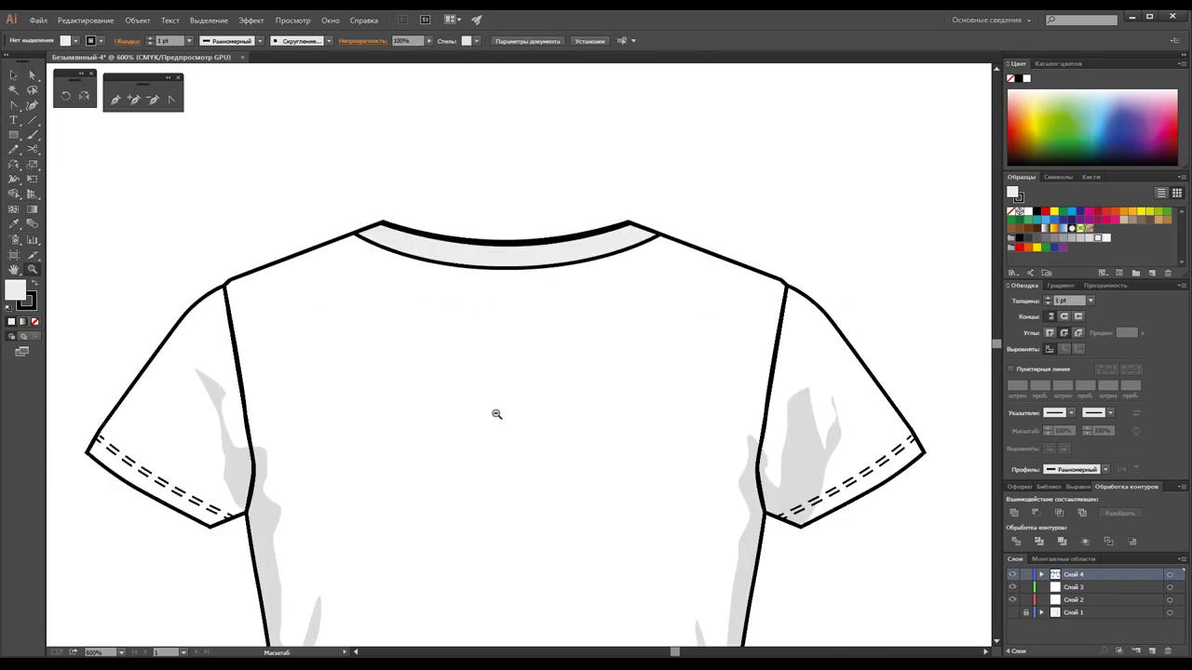
pyautogui.click(14, 74)
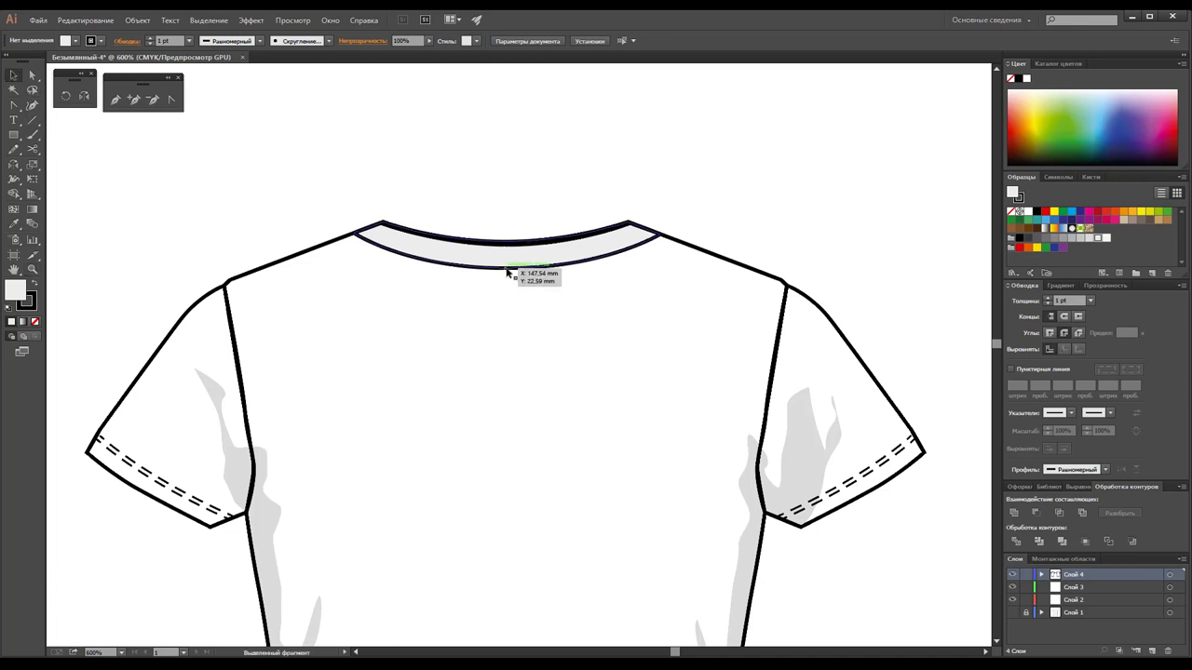
pyautogui.click(507, 271)
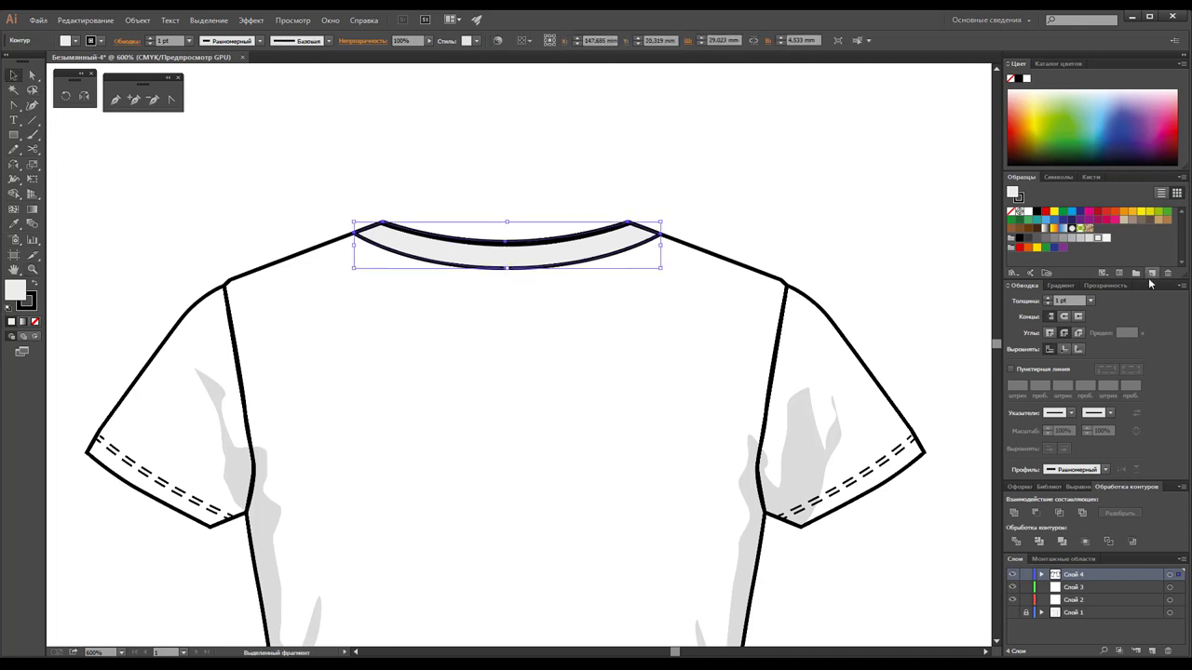
pyautogui.click(1027, 214)
pyautogui.click(873, 181)
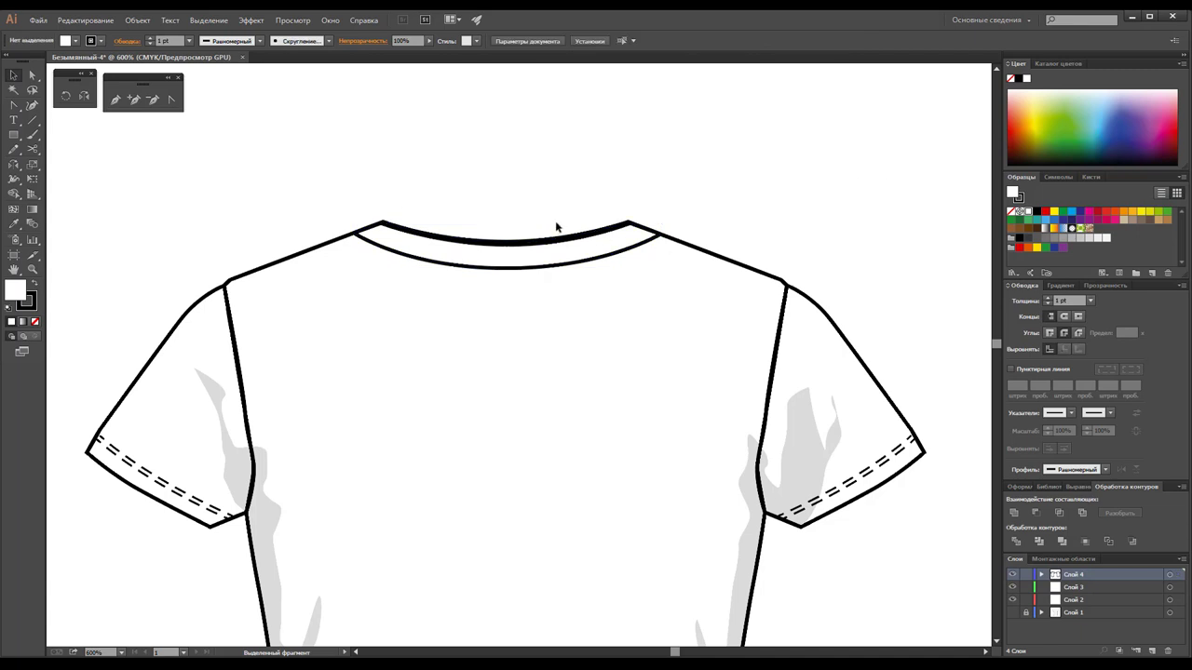
pyautogui.click(557, 244)
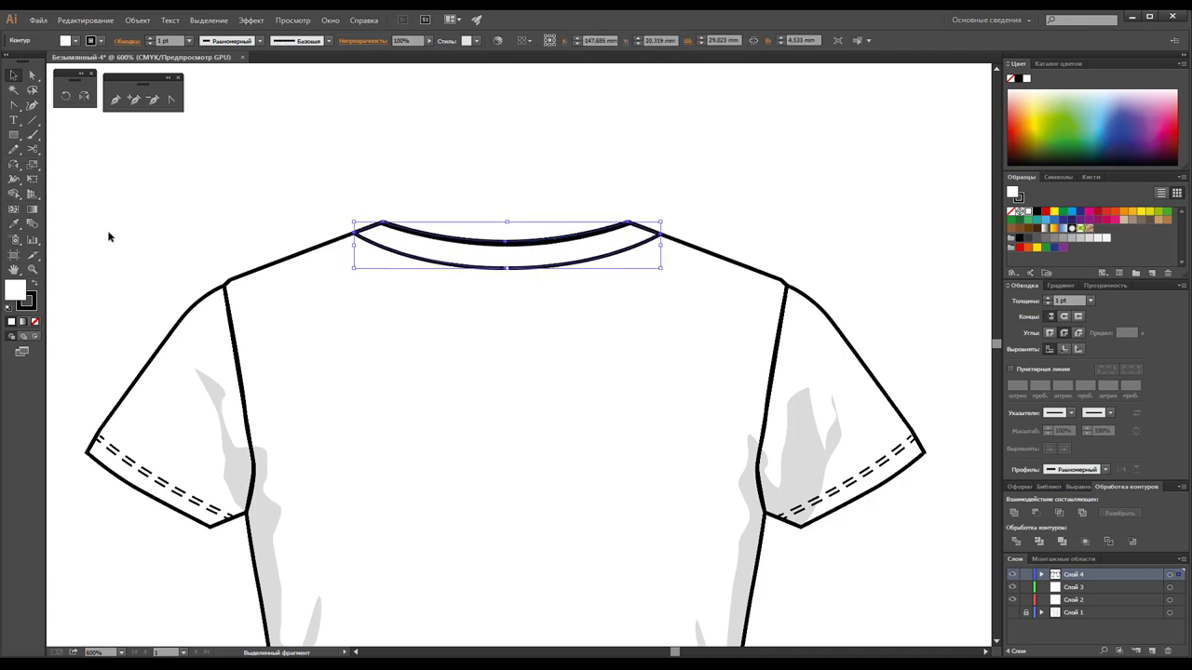
# Raise the neckline's middle point to flatten the curve and adjust its corner points.
pyautogui.click(32, 269)
pyautogui.click(512, 257)
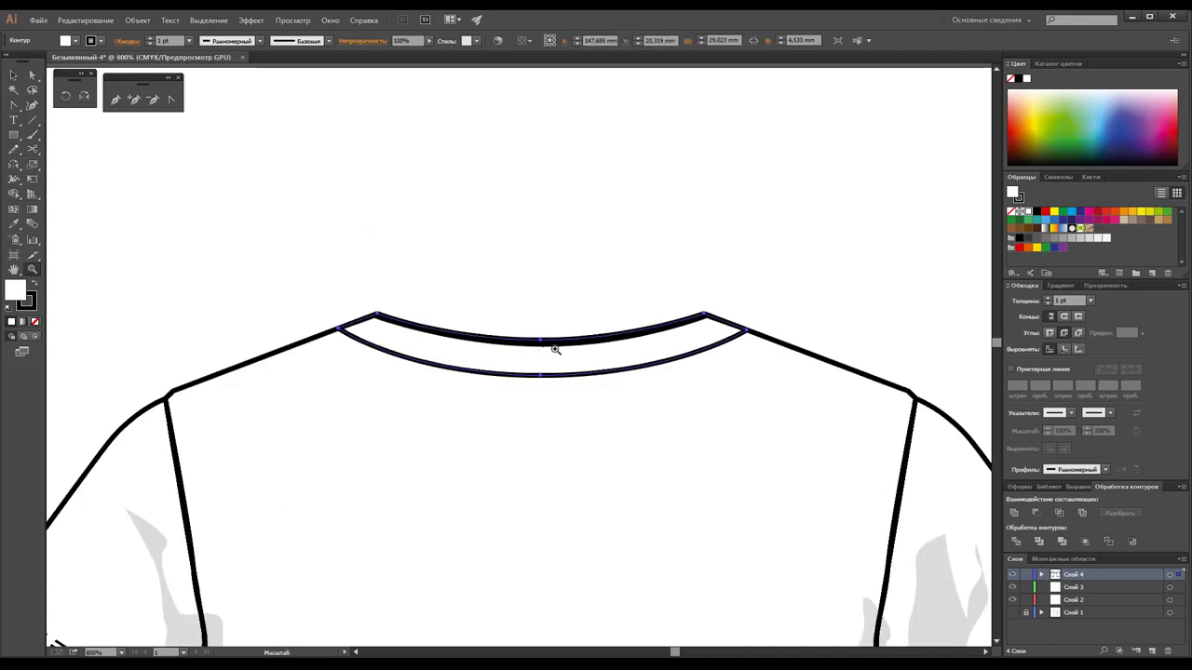
pyautogui.click(555, 348)
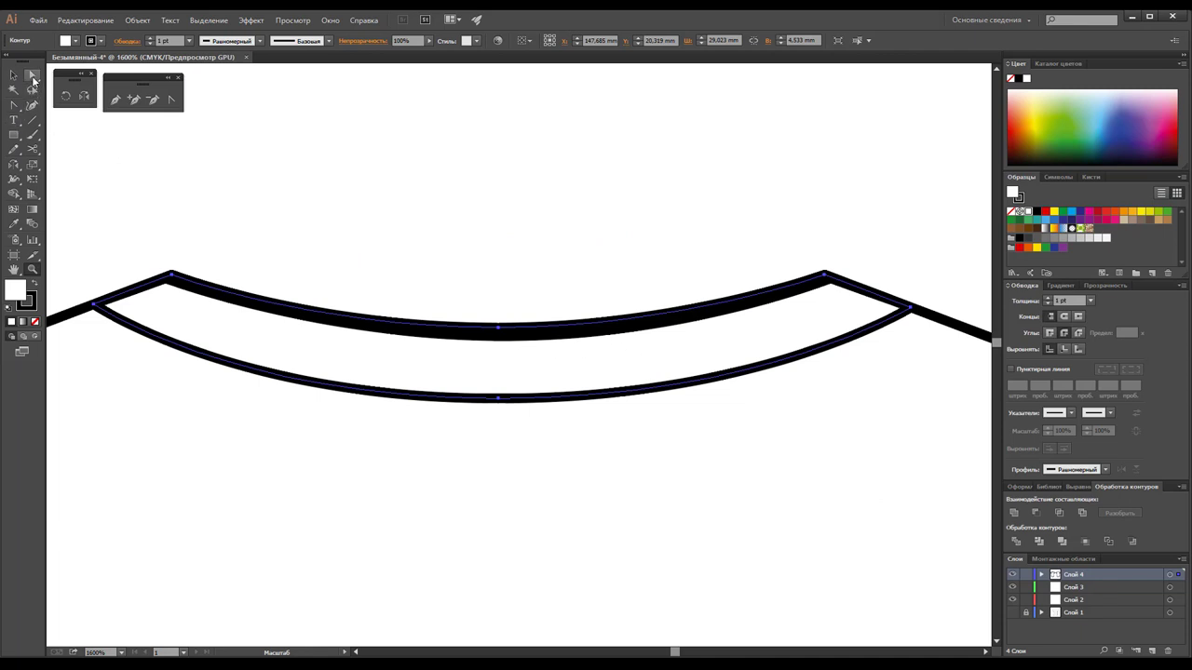
pyautogui.click(32, 78)
pyautogui.click(498, 335)
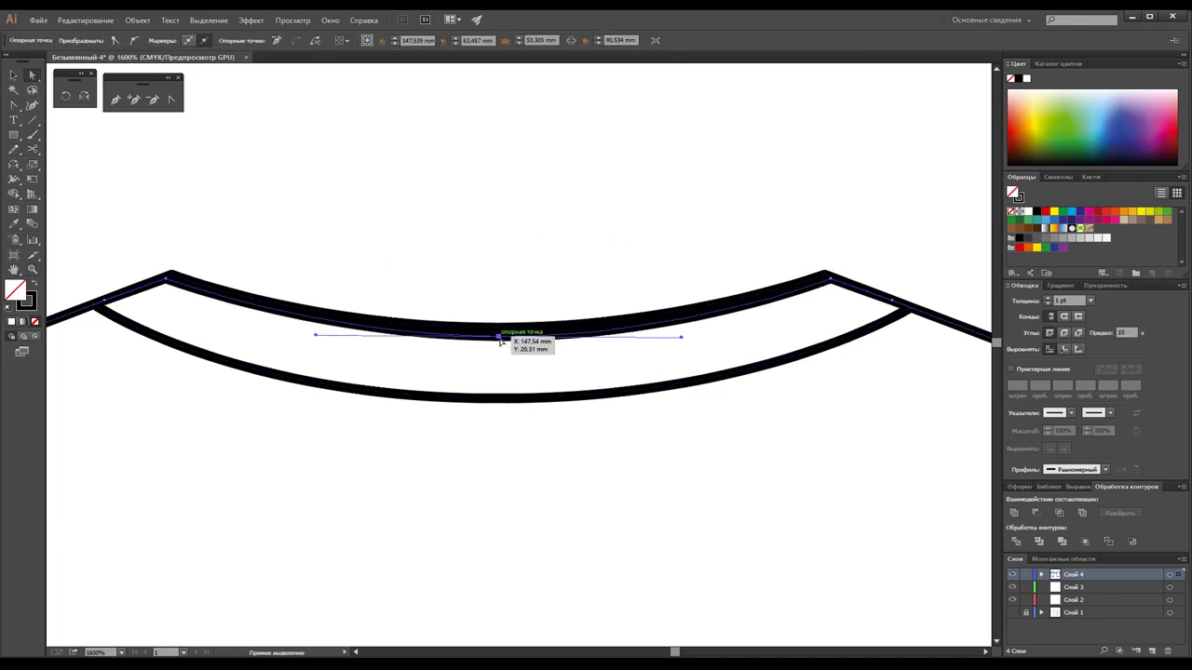
pyautogui.moveTo(499, 340); pyautogui.dragTo(503, 327)
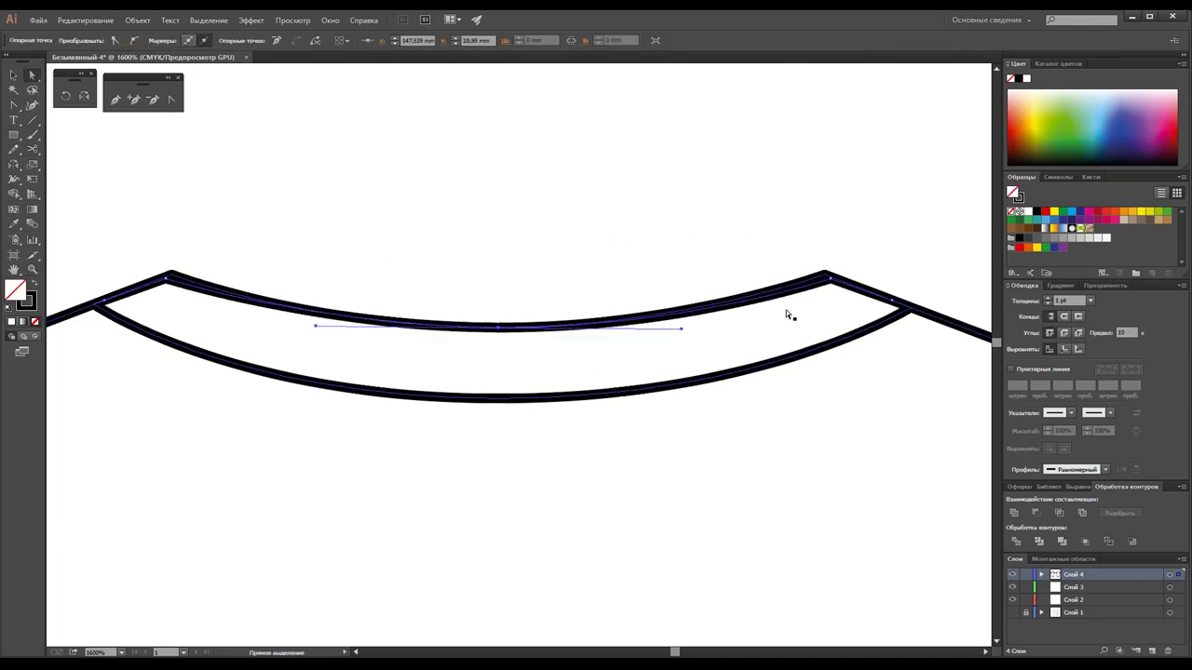
pyautogui.click(825, 275)
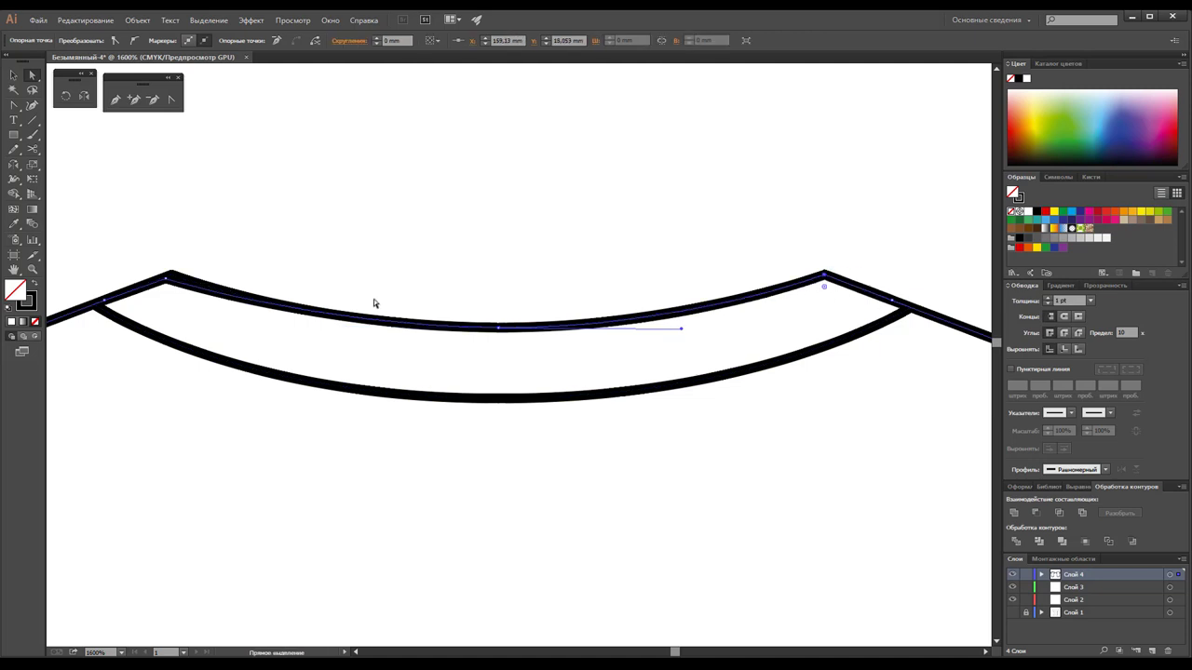
pyautogui.moveTo(166, 275); pyautogui.dragTo(173, 274)
# Deselect the neckband and zoom out to view the whole T-shirt.
pyautogui.click(254, 252)
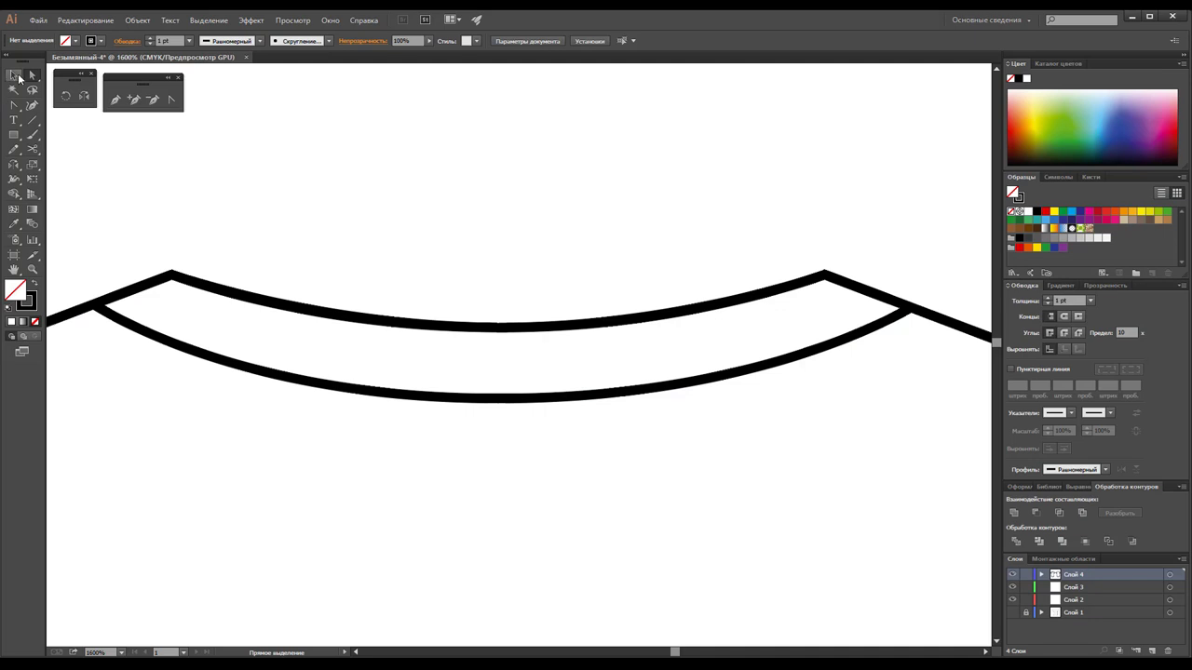
pyautogui.press('z')
pyautogui.keyDown('alt'); pyautogui.click(546, 431); pyautogui.keyUp('alt')
pyautogui.keyDown('alt'); pyautogui.click(493, 453); pyautogui.keyUp('alt')
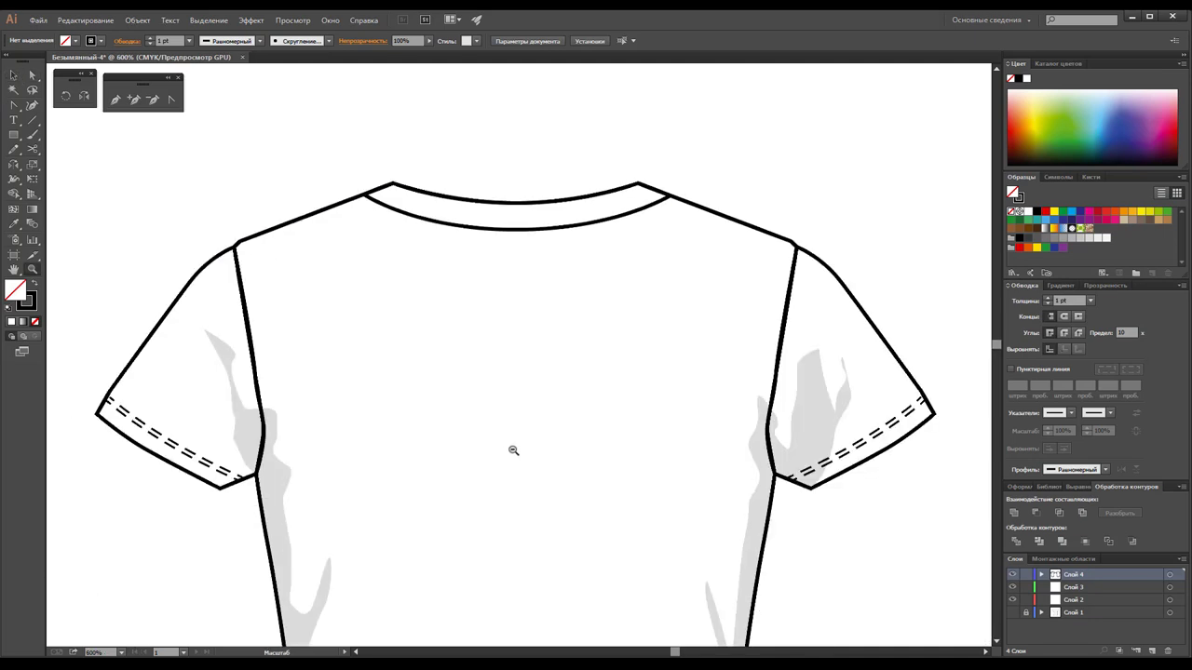
pyautogui.keyDown('alt'); pyautogui.click(513, 451); pyautogui.keyUp('alt')
pyautogui.keyDown('alt'); pyautogui.click(536, 416); pyautogui.keyUp('alt')
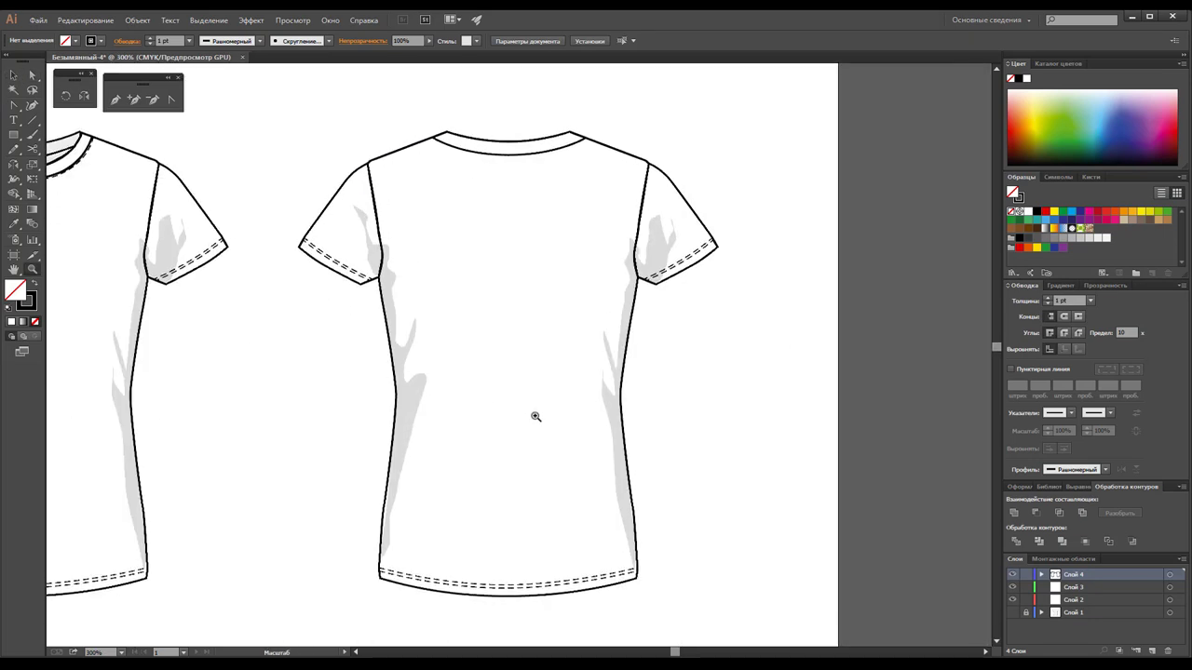
pyautogui.scroll(1, 535, 416)
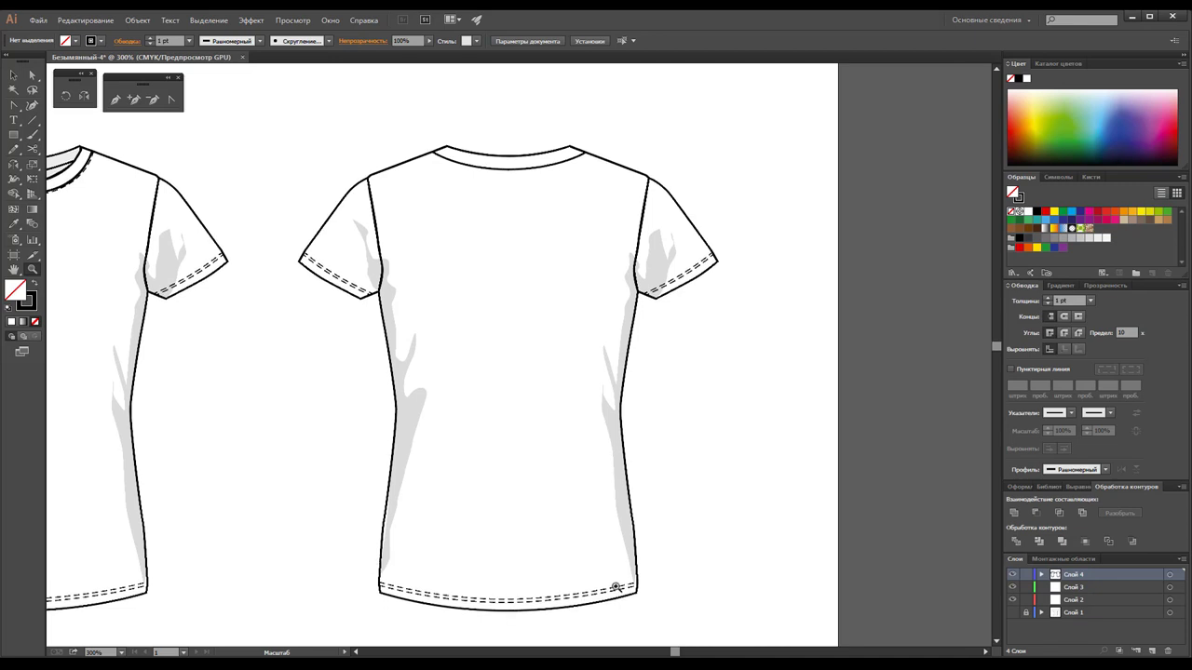
pyautogui.scroll(2, 616, 587)
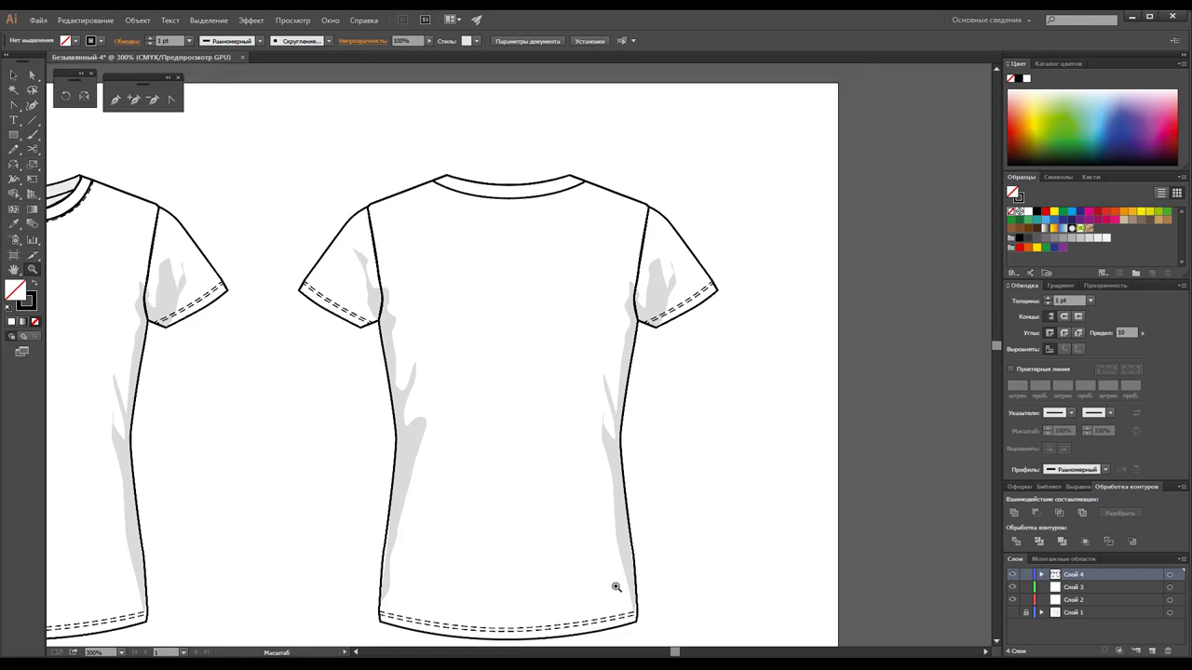
pyautogui.scroll(2, 615, 588)
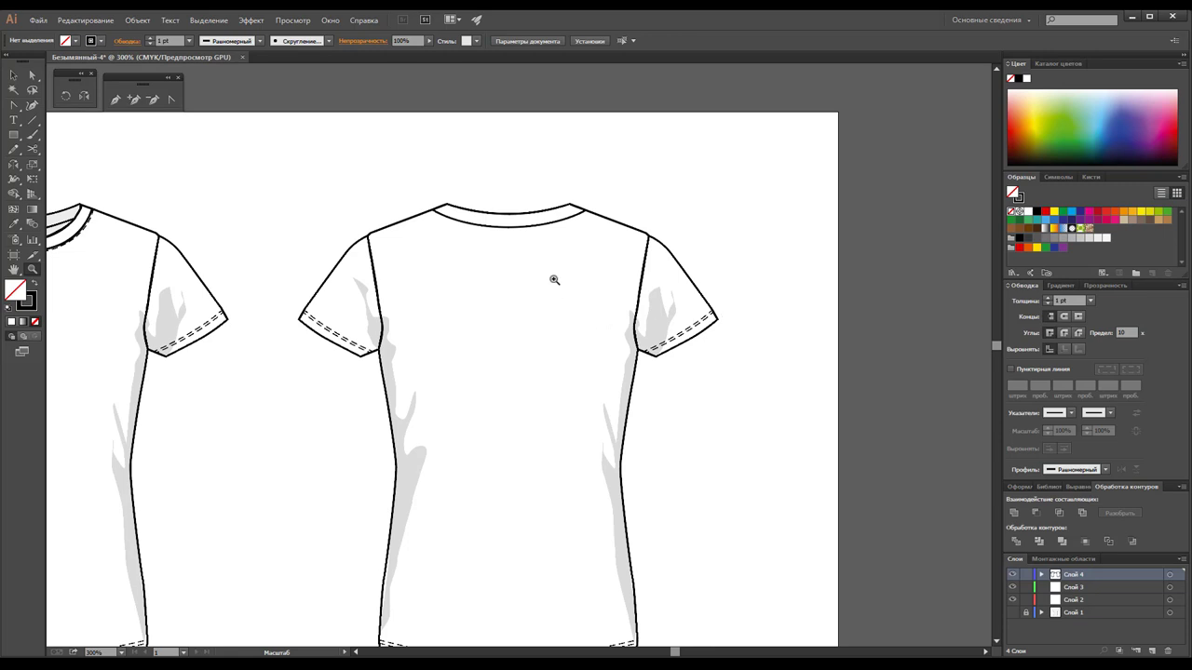
pyautogui.click(518, 266)
pyautogui.click(517, 311)
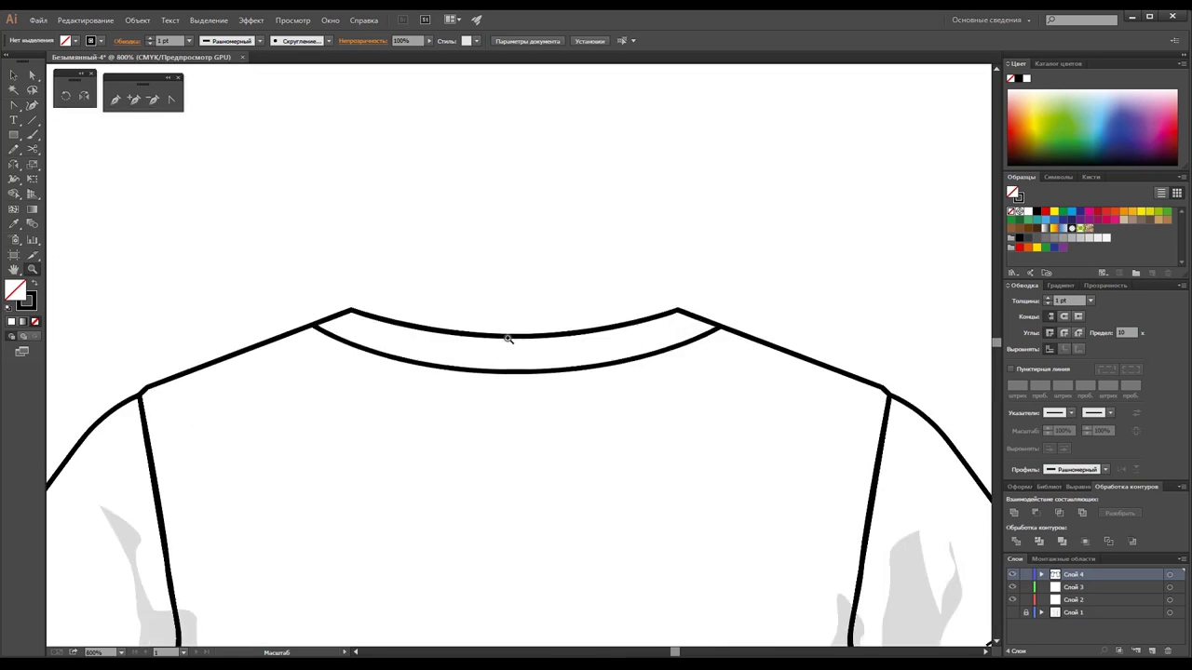
pyautogui.click(558, 344)
# Draw a Pen curve from the left neckline corner through the band's bottom to the right corner.
pyautogui.click(122, 102)
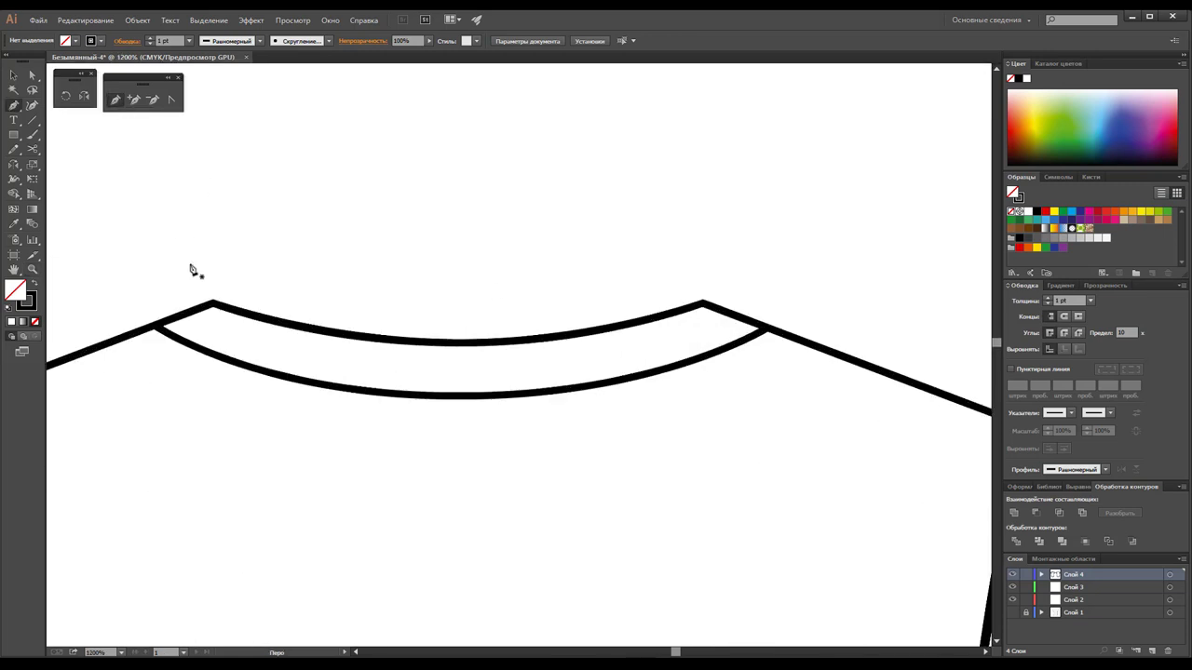
pyautogui.click(147, 331)
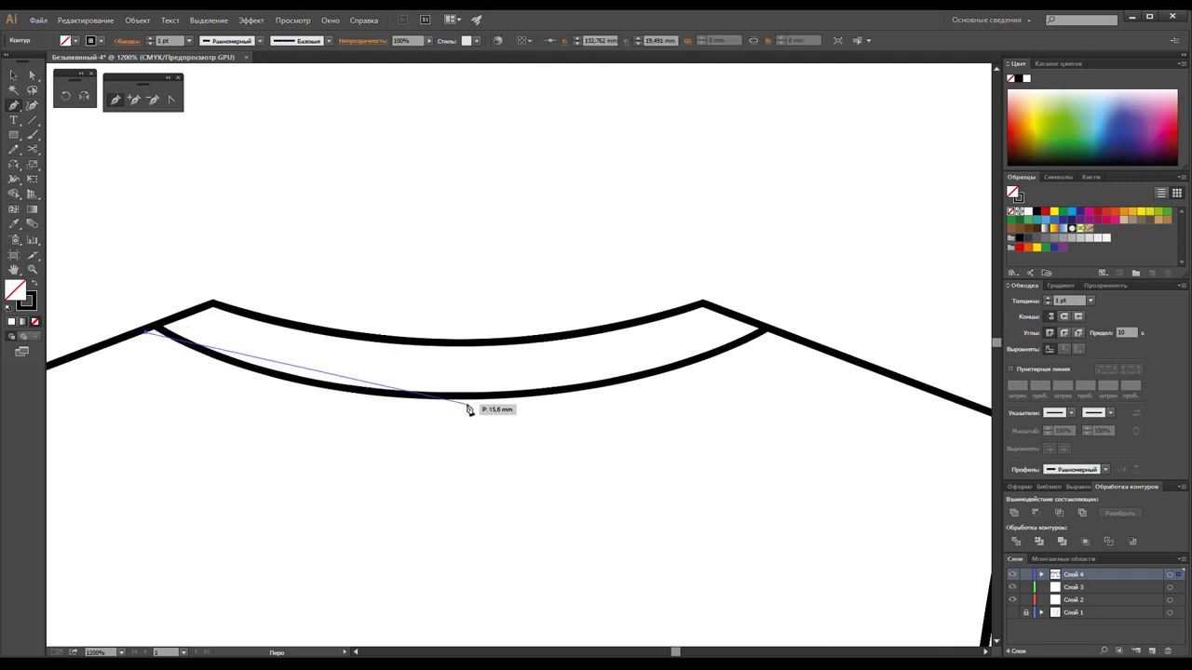
pyautogui.moveTo(473, 404); pyautogui.dragTo(710, 399)
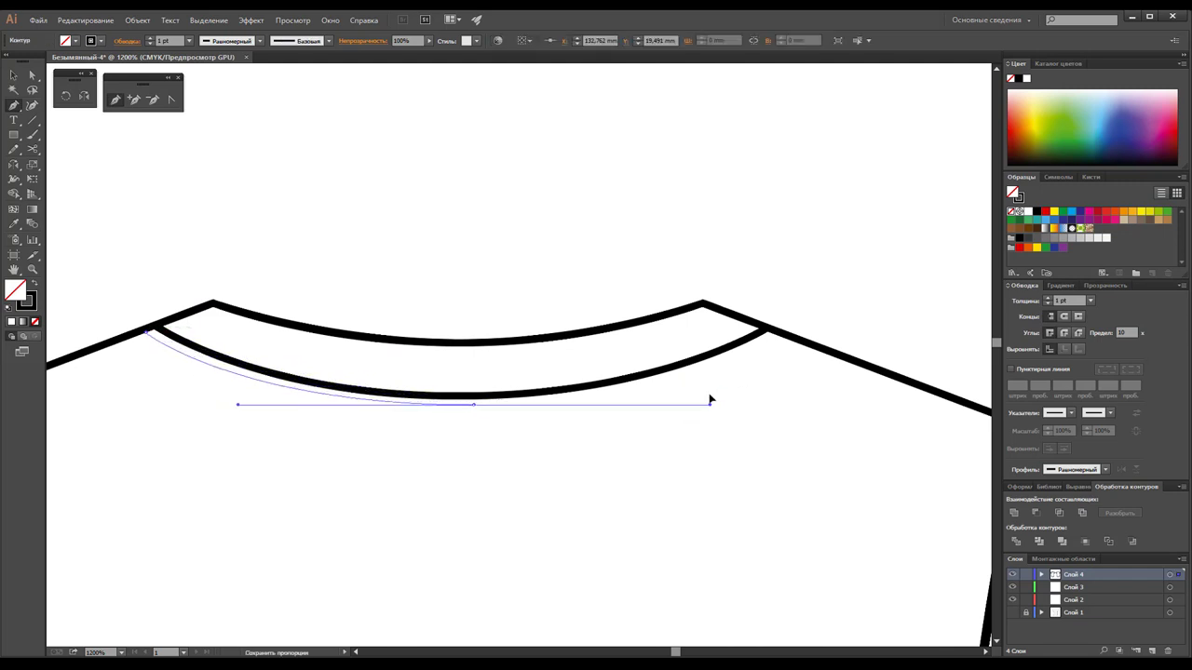
pyautogui.click(775, 333)
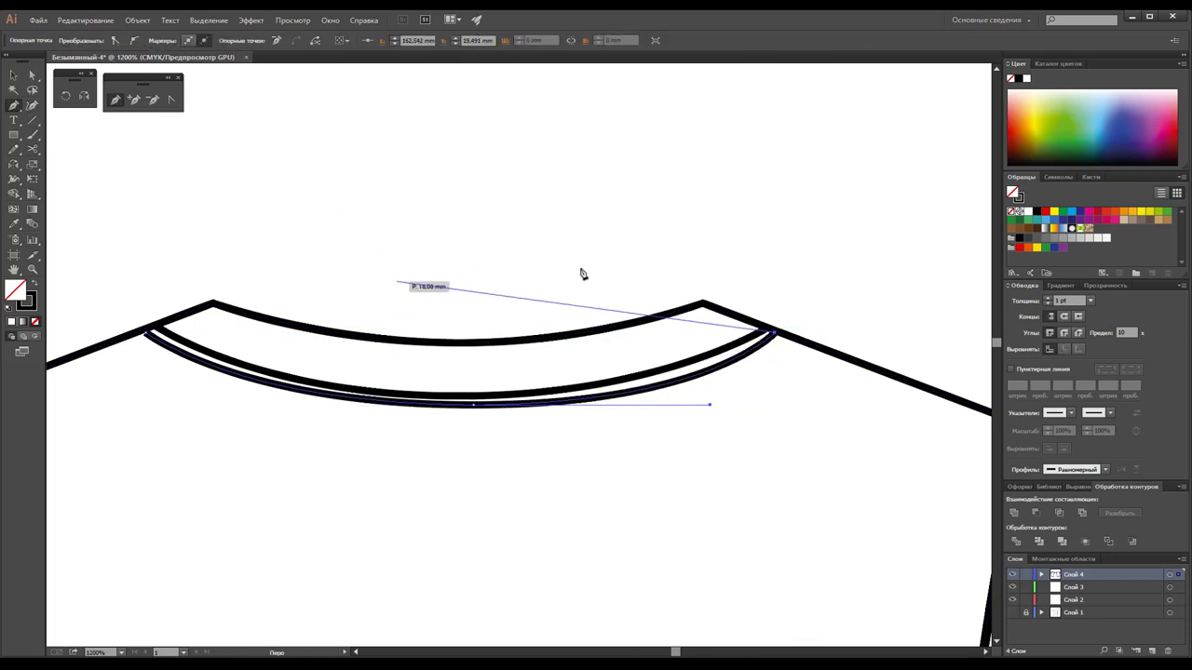
pyautogui.moveTo(581, 274); pyautogui.dragTo(673, 232)
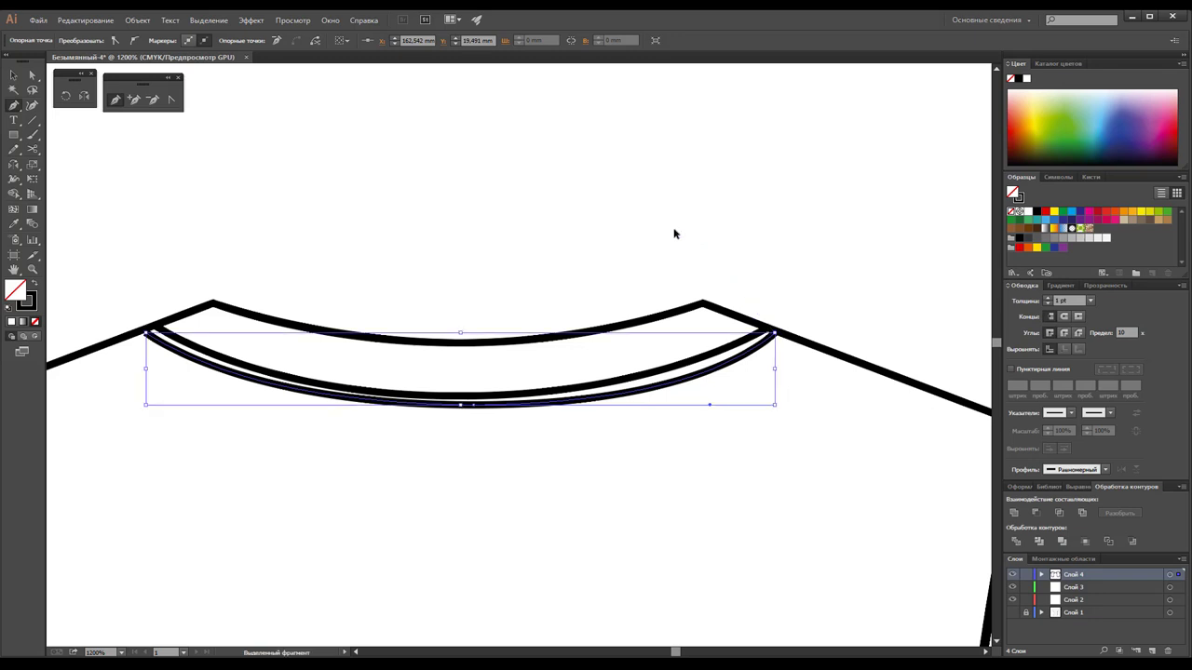
pyautogui.keyDown('ctrl'); pyautogui.click(673, 231); pyautogui.keyUp('ctrl')
# Pull in the bottom anchor's handles so the stitch curve follows the neckband.
pyautogui.click(31, 75)
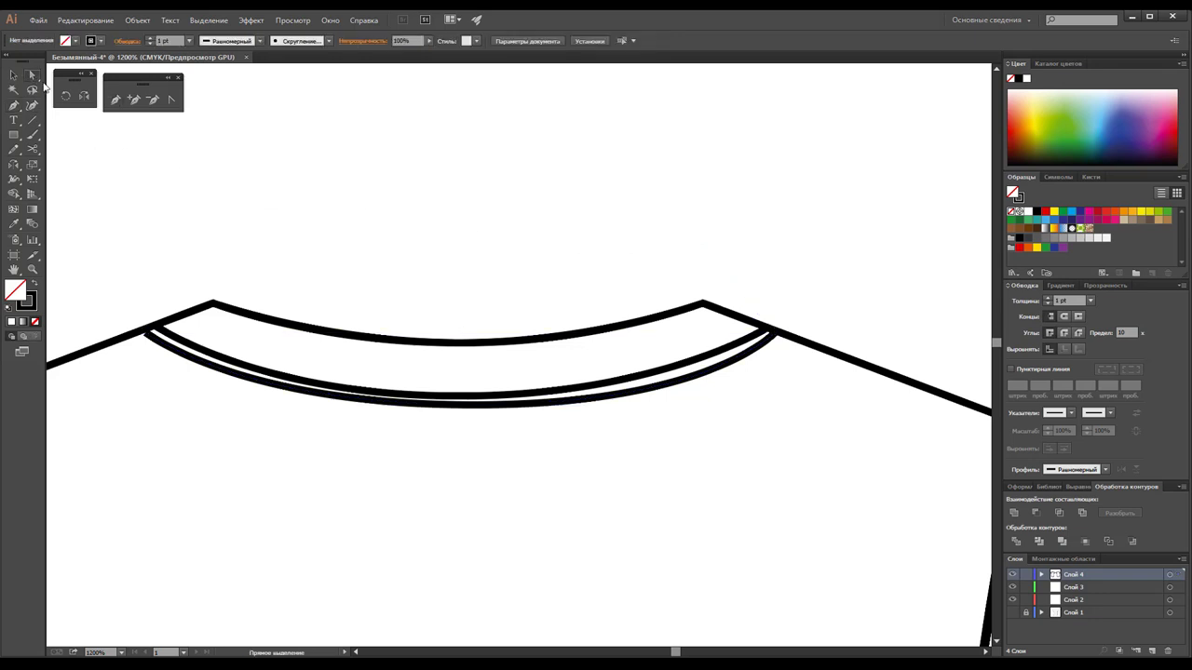
pyautogui.click(466, 407)
pyautogui.click(474, 407)
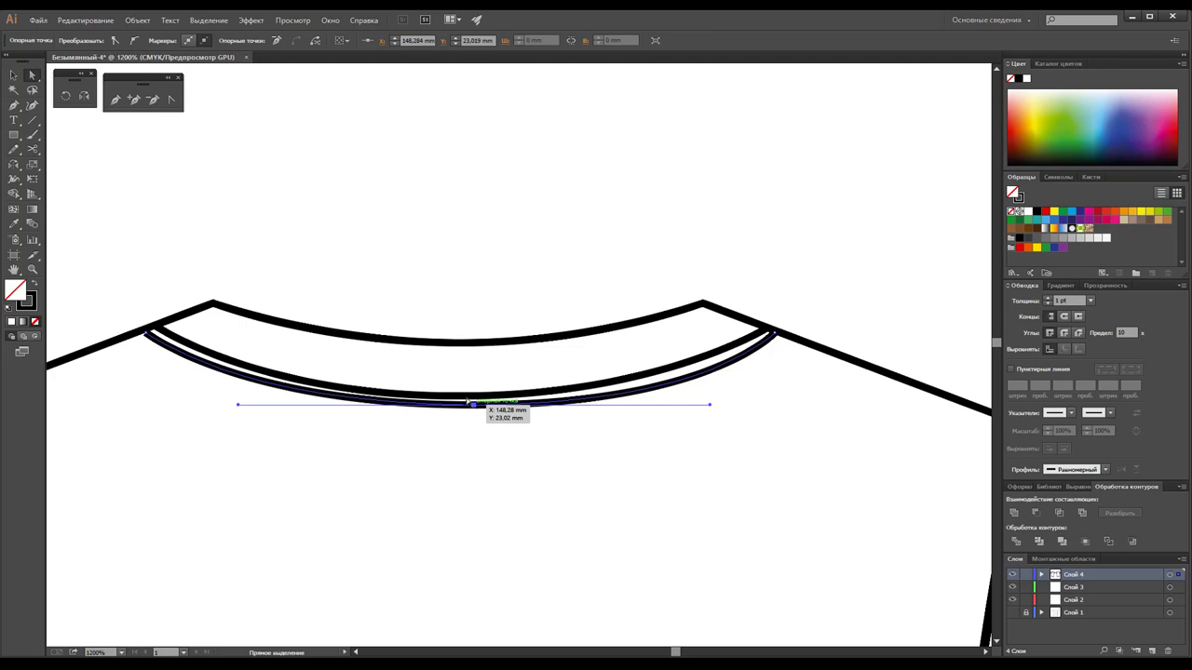
pyautogui.moveTo(709, 404); pyautogui.dragTo(665, 405)
pyautogui.moveTo(239, 407); pyautogui.dragTo(268, 410)
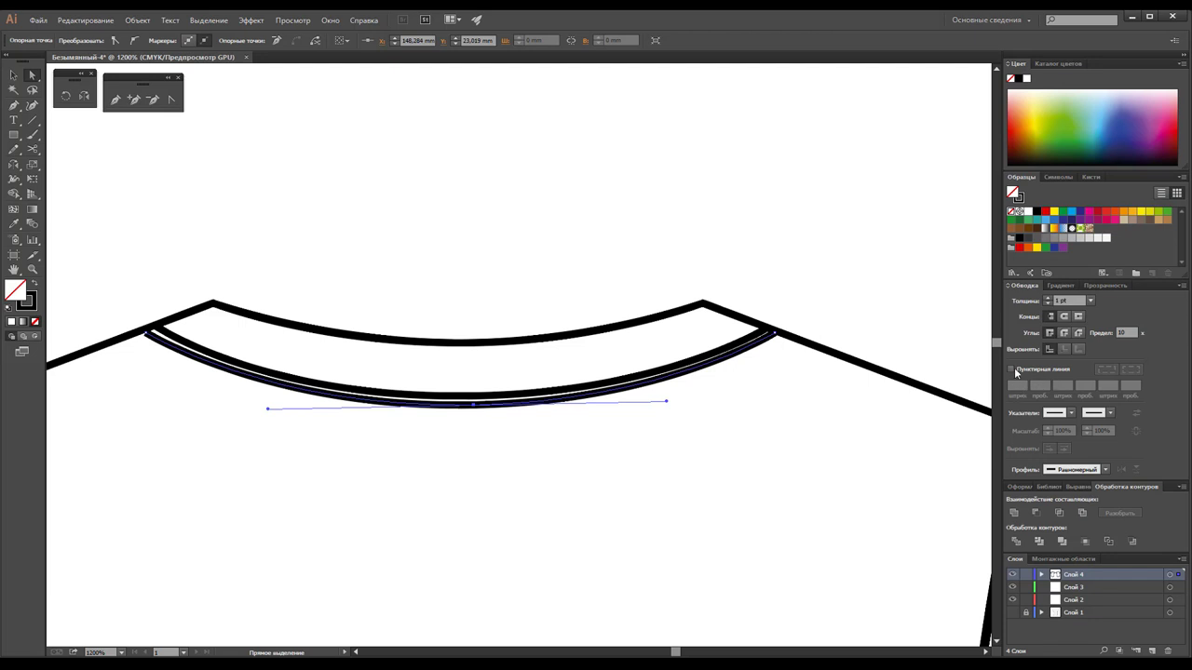
# Make the stitch line dashed with a 0.5 pt stroke weight.
pyautogui.click(1011, 369)
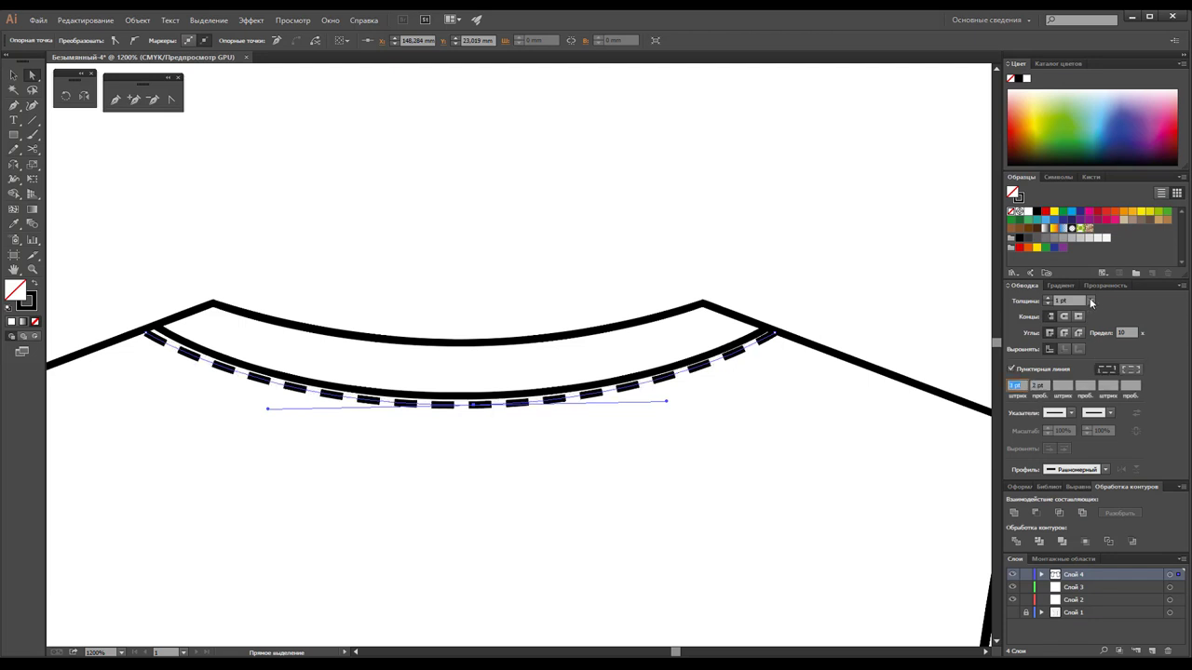
pyautogui.click(1091, 302)
pyautogui.click(1094, 330)
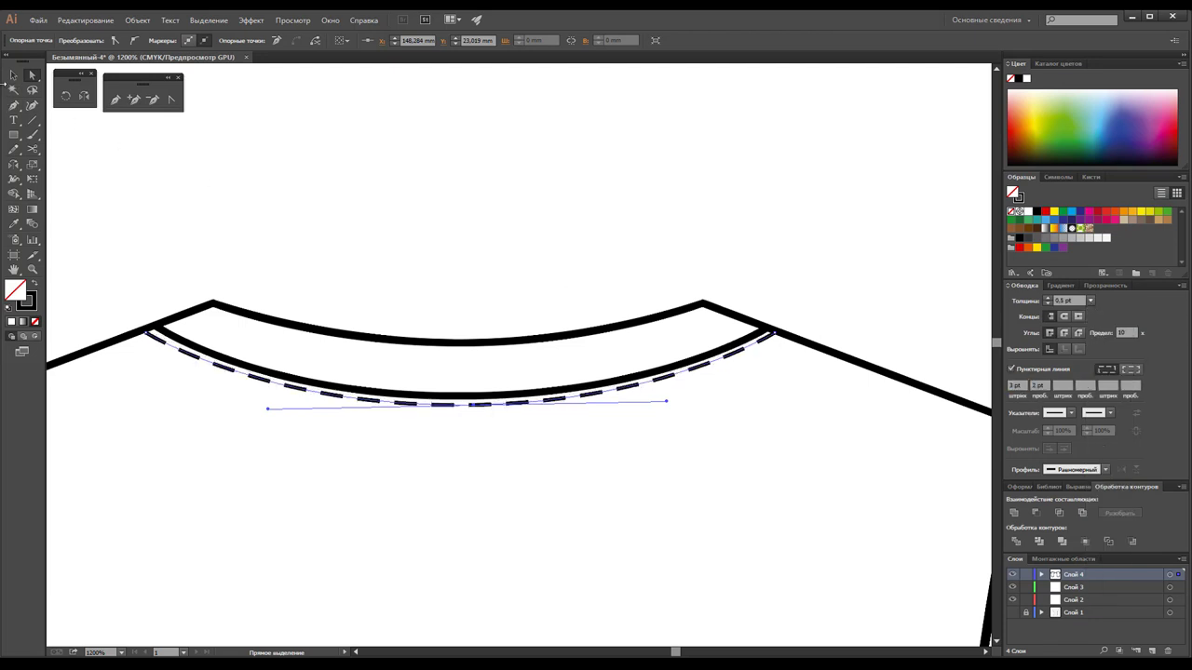
pyautogui.click(375, 193)
pyautogui.press('z')
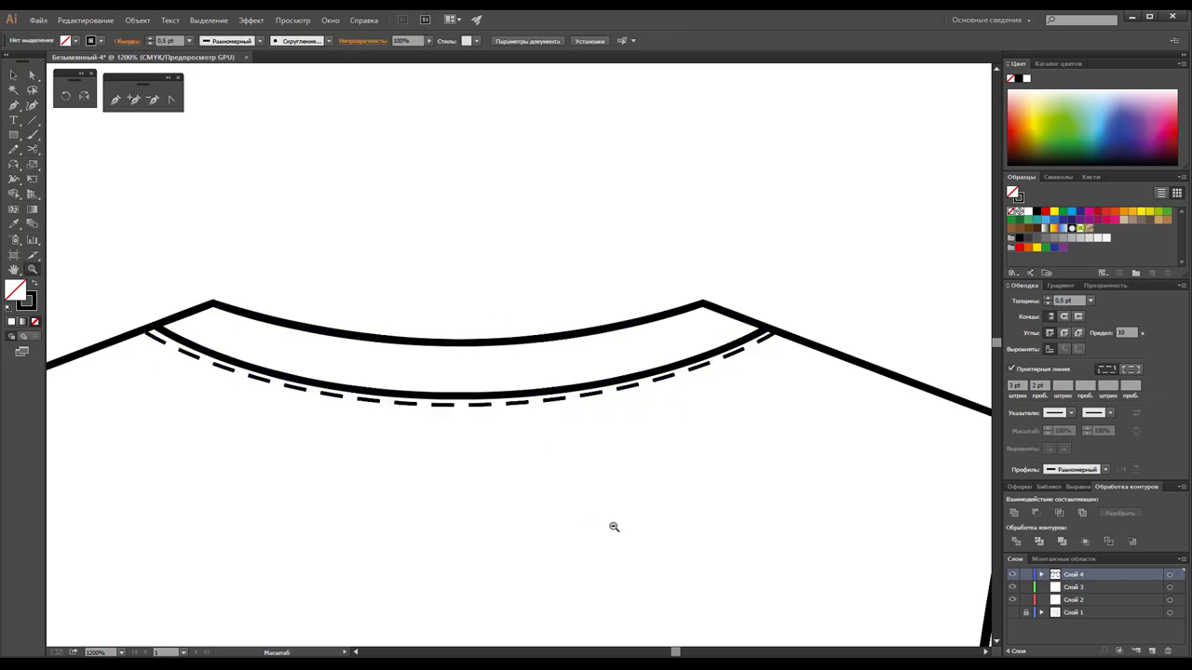
pyautogui.keyDown('alt'); pyautogui.click(584, 518); pyautogui.keyUp('alt')
pyautogui.keyDown('alt'); pyautogui.click(502, 419); pyautogui.keyUp('alt')
pyautogui.keyDown('alt'); pyautogui.click(456, 398); pyautogui.keyUp('alt')
# Drag the artboard's bottom edge up to just below the two T-shirts.
pyautogui.keyDown('alt'); pyautogui.click(399, 390); pyautogui.keyUp('alt')
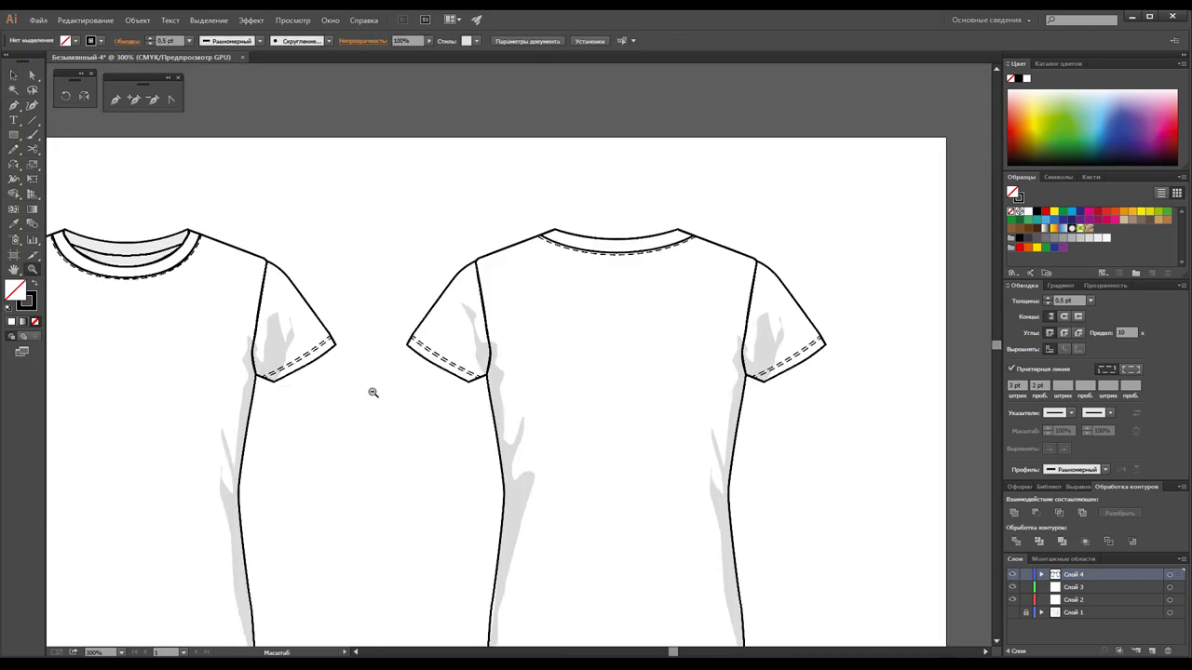
pyautogui.keyDown('alt'); pyautogui.click(491, 394); pyautogui.keyUp('alt')
pyautogui.scroll(-3, 543, 394)
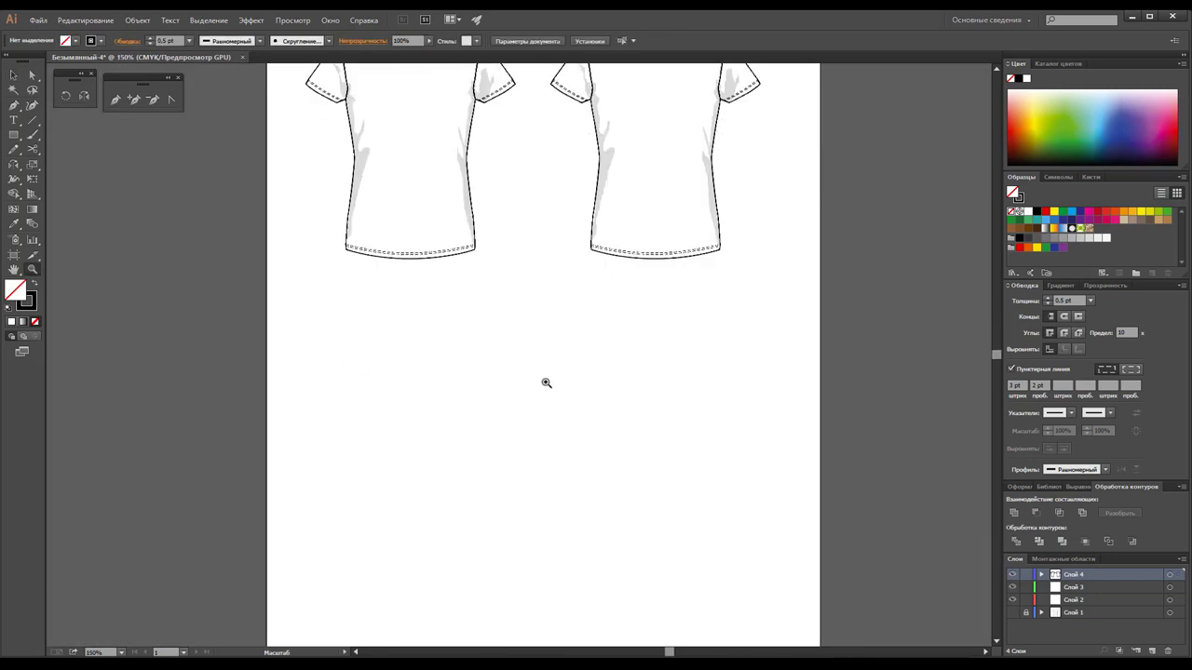
pyautogui.scroll(-2, 546, 382)
pyautogui.scroll(-2, 531, 359)
pyautogui.click(14, 254)
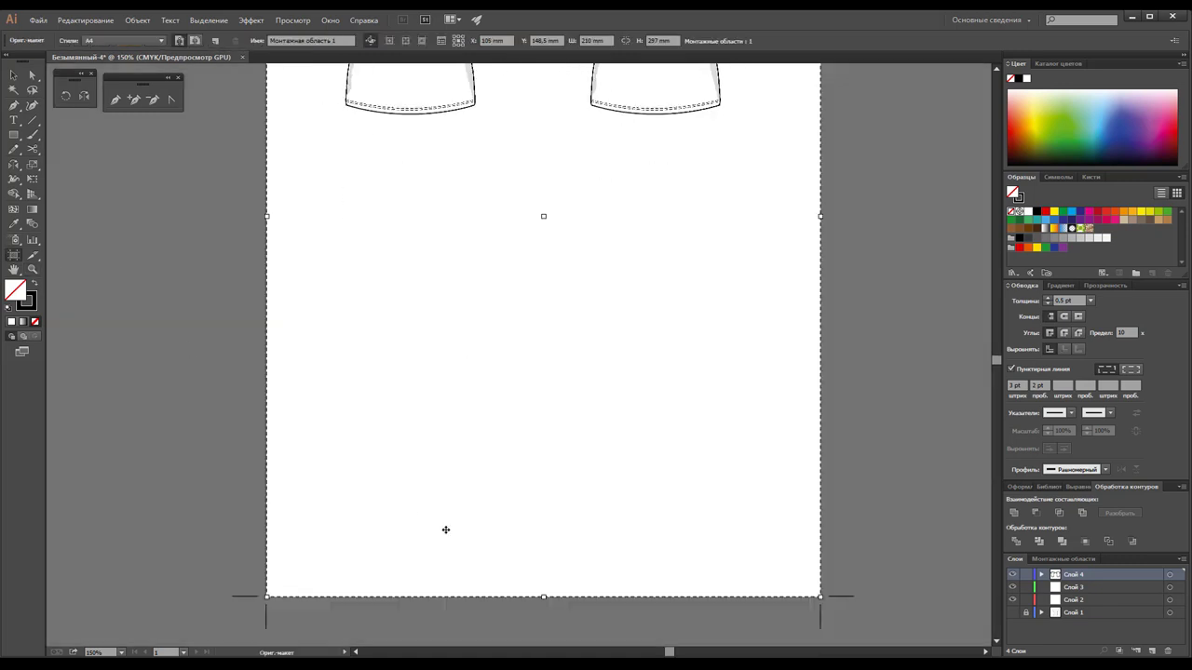
pyautogui.moveTo(543, 596); pyautogui.dragTo(597, 139)
pyautogui.scroll(2, 634, 233)
pyautogui.scroll(2, 646, 266)
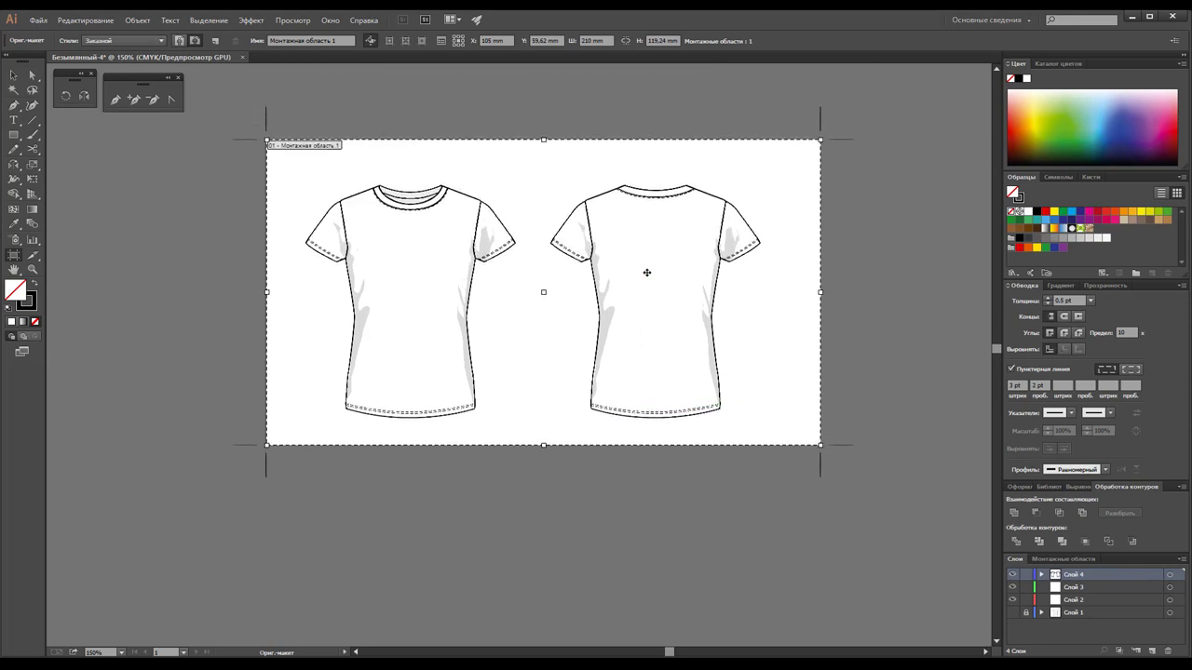
# Move both T-shirts slightly higher on the artboard.
pyautogui.press('v')
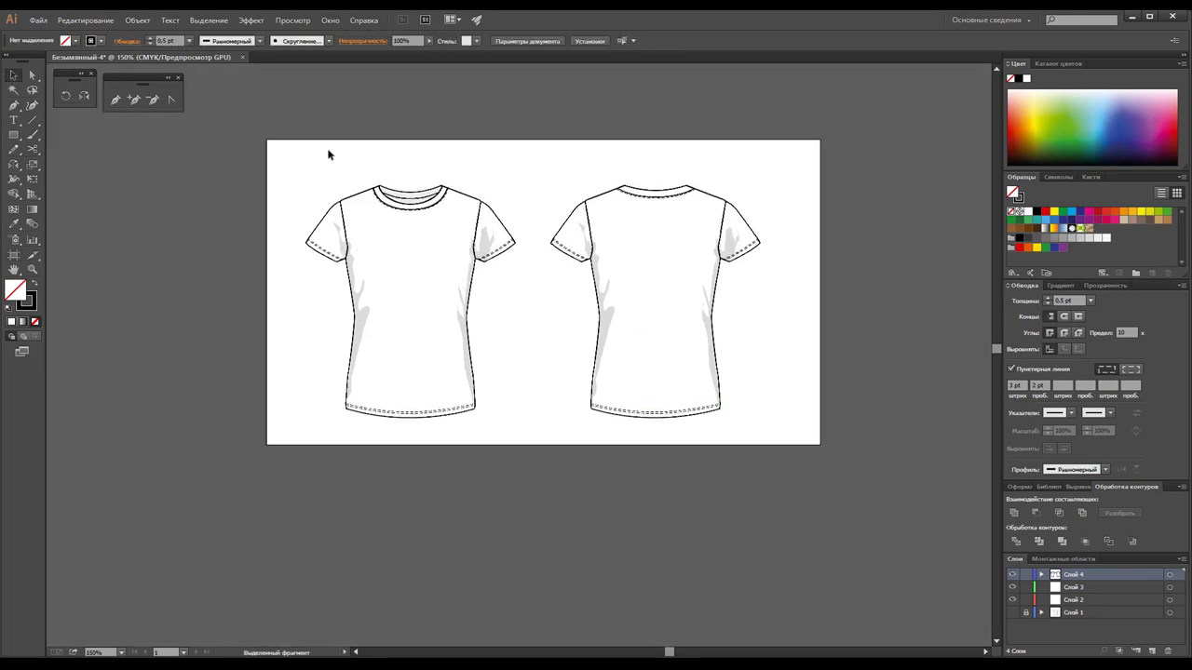
pyautogui.click(702, 407)
pyautogui.moveTo(691, 413); pyautogui.dragTo(696, 401)
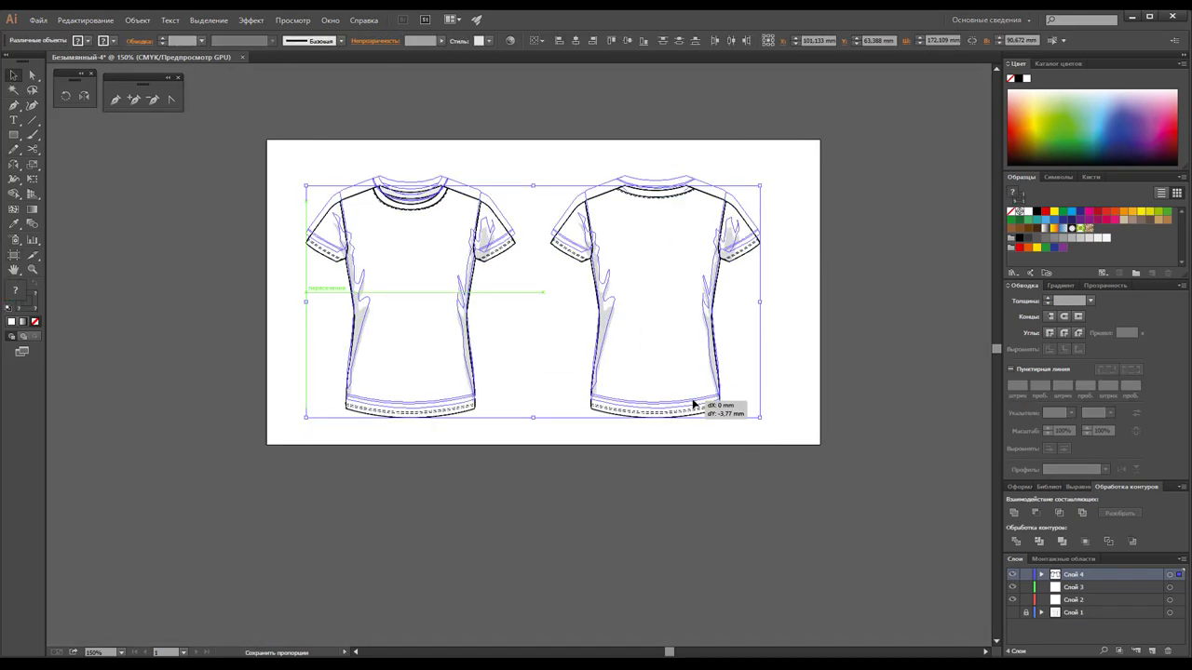
pyautogui.click(798, 333)
# Group all parts of the right T-shirt and fit the artboard in the window.
pyautogui.moveTo(791, 156); pyautogui.dragTo(548, 439)
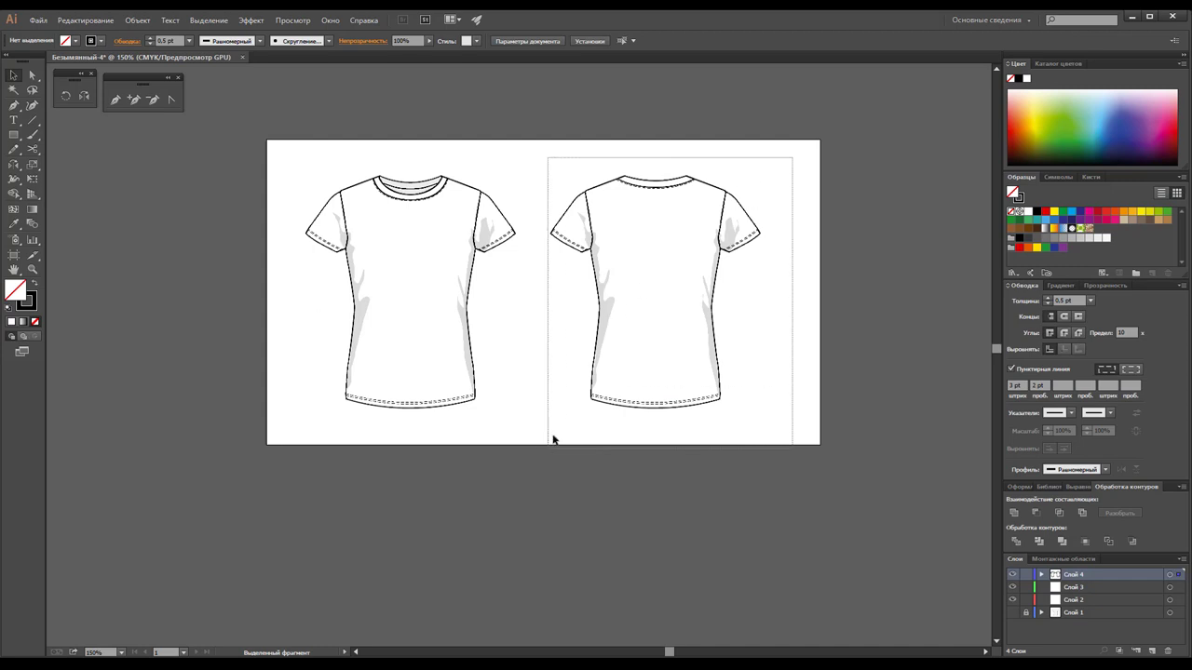
pyautogui.rightClick(613, 338)
pyautogui.click(643, 394)
pyautogui.click(761, 394)
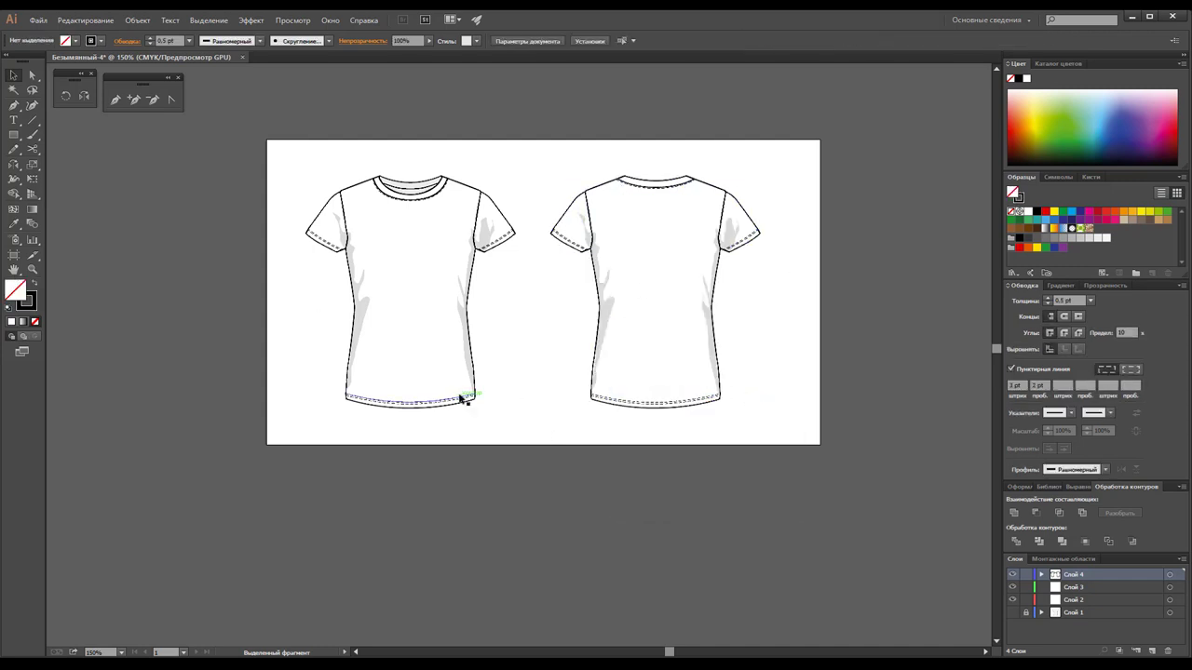
pyautogui.hotkey('ctrl', '0')
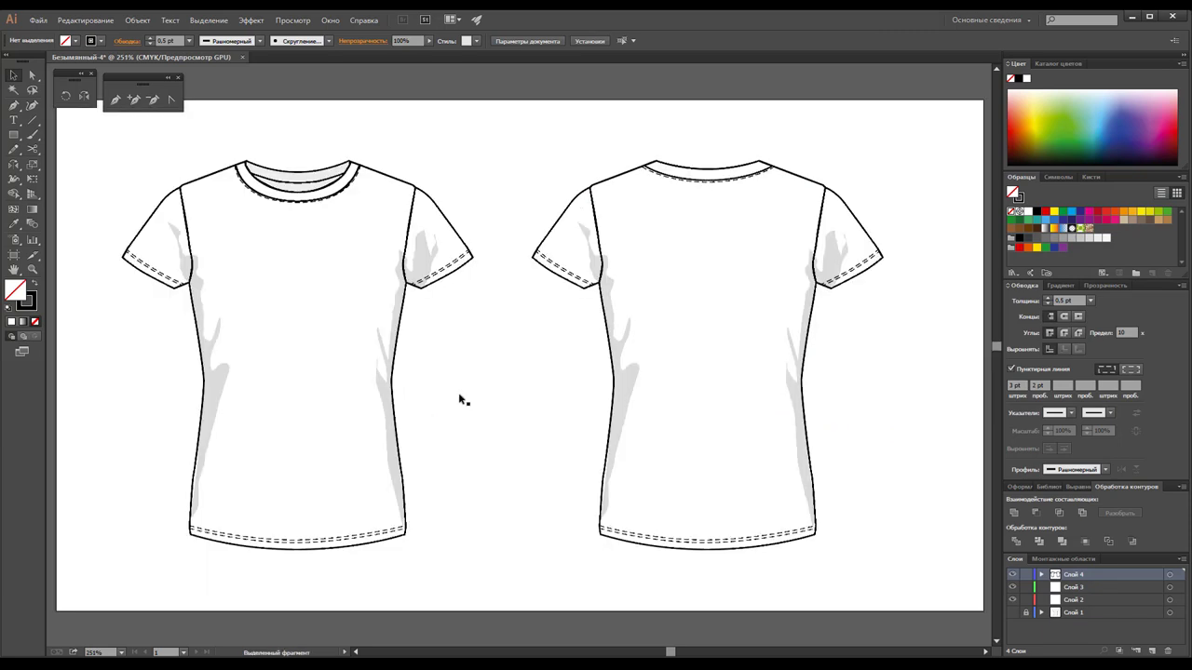